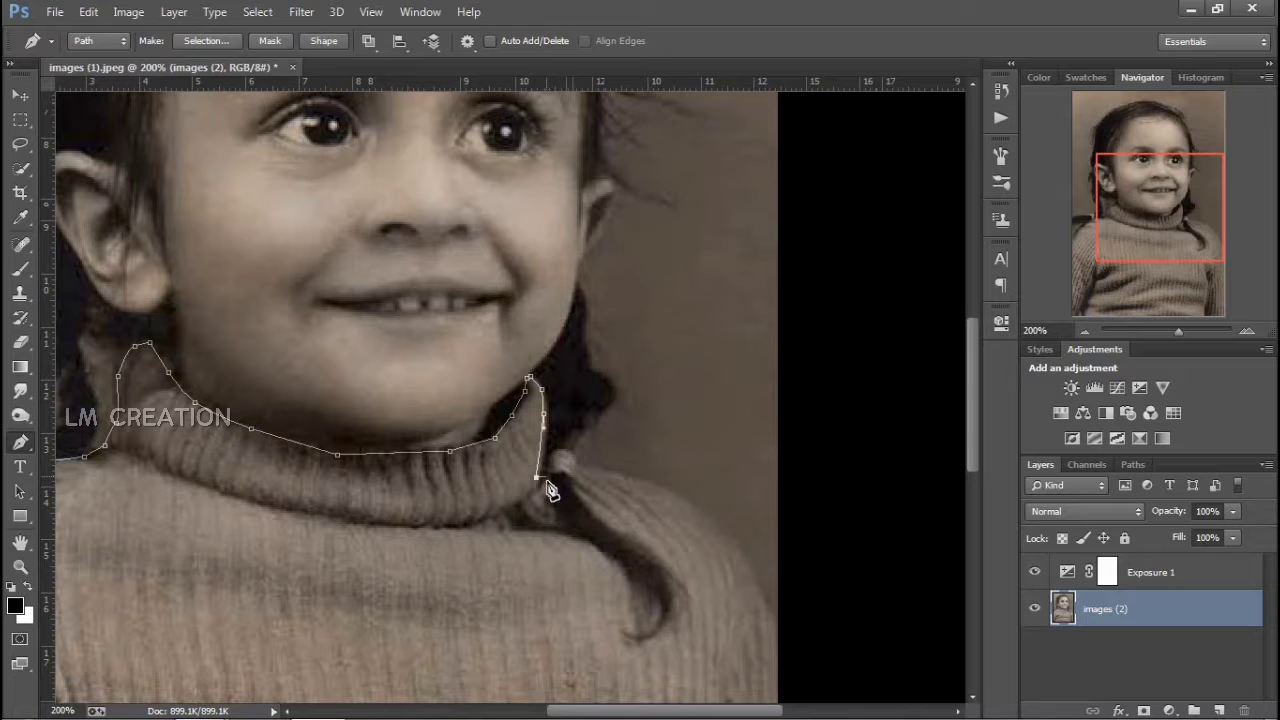
- Continue the pen path around the loose braid end and along the sweater's shoulder to the photo's edge
mouse_move(592, 541)
left_mouse_down()
mouse_move(636, 577)
mouse_move(592, 522)
left_mouse_up()
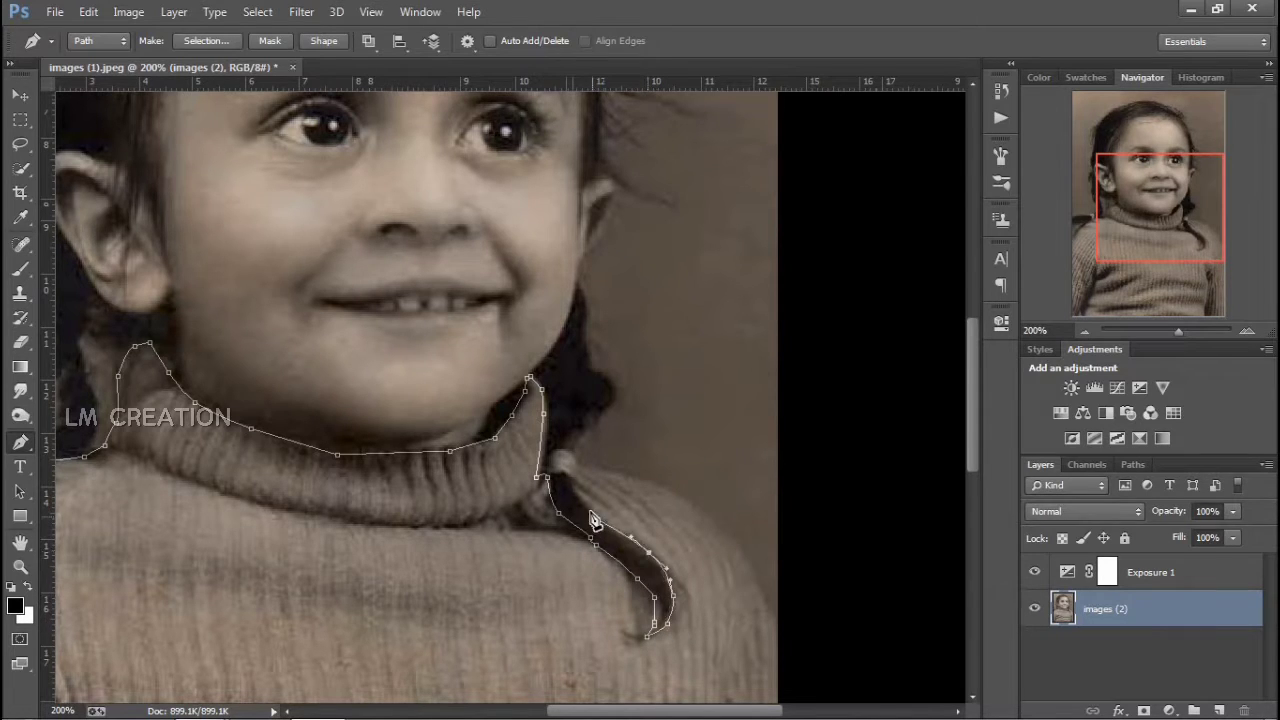
left_click(643, 475)
left_click(709, 513)
left_click(757, 576)
left_click(783, 625)
left_click_drag(786, 643, 805, 358)
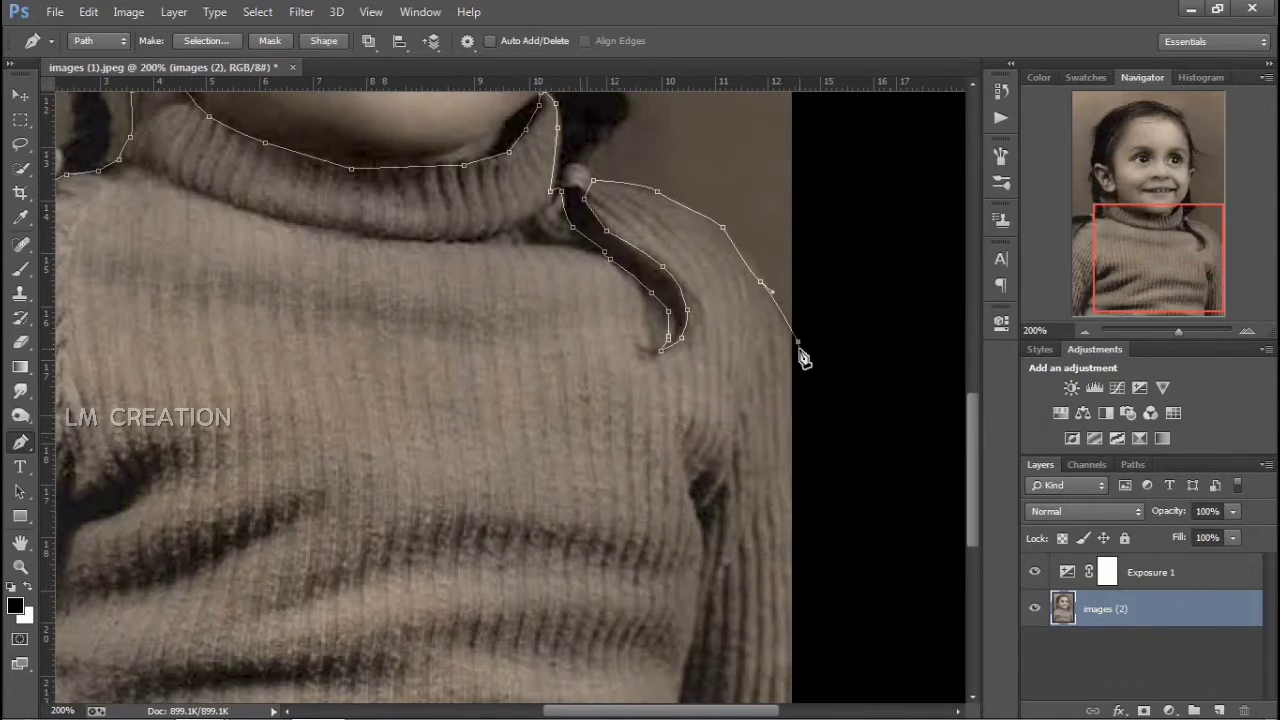
- Extend the sweater path outside the canvas and around below the photo's lower edge
key("ctrl+minus")
key("ctrl+minus")
left_click(696, 620)
left_click_drag(633, 662, 530, 668)
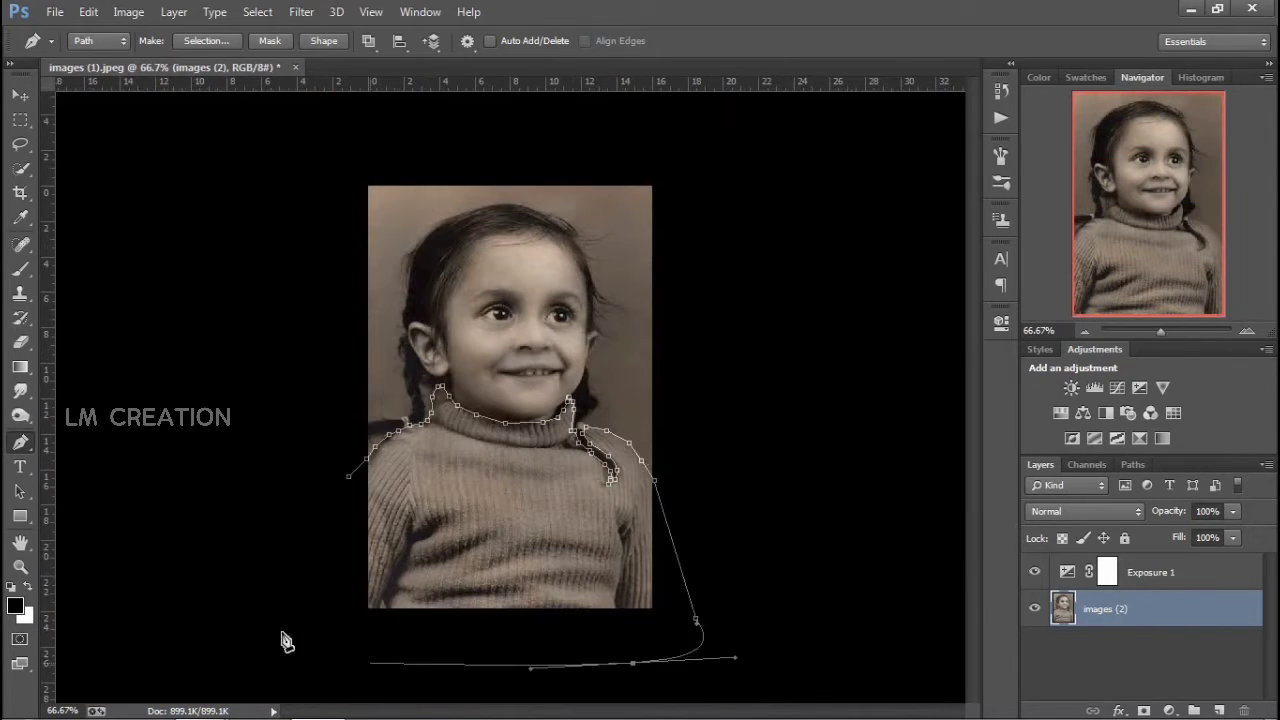
left_click(283, 636)
- Turn the sweater path into a selection and copy the selected area to a new layer
key("ctrl+Return")
key("ctrl+plus")
scroll(411, 578, "down", 1)
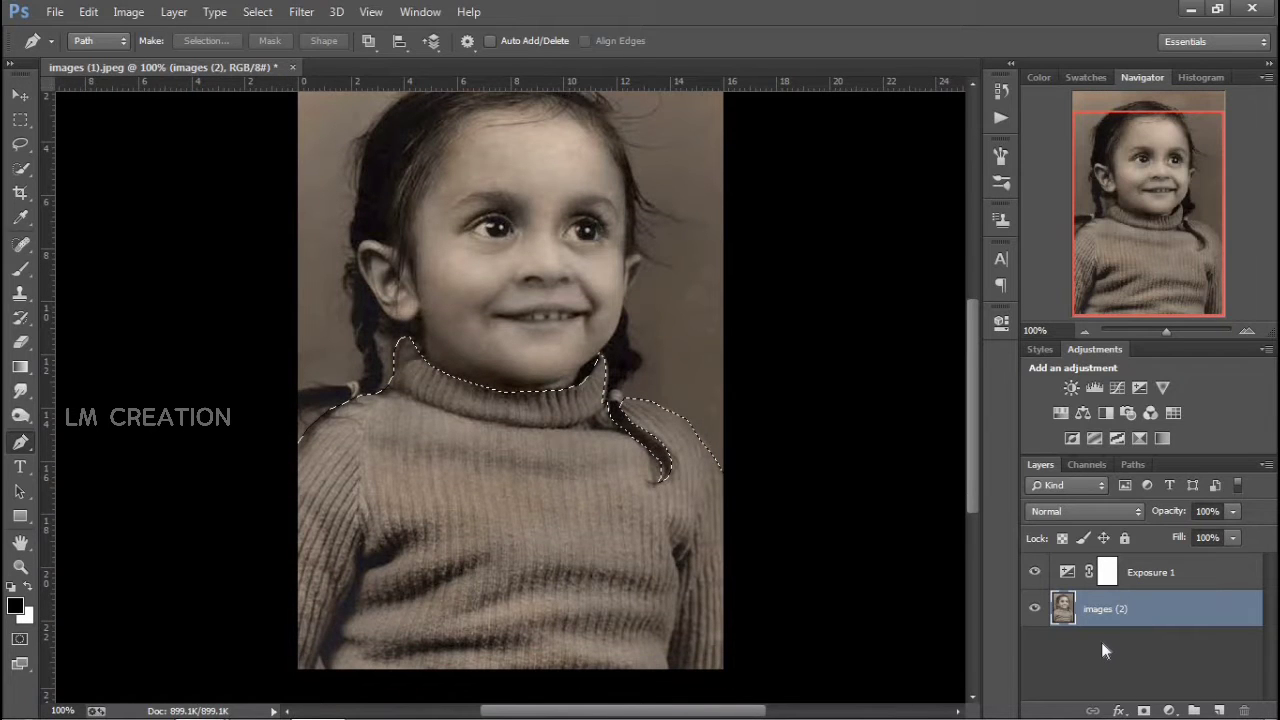
key("ctrl+j")
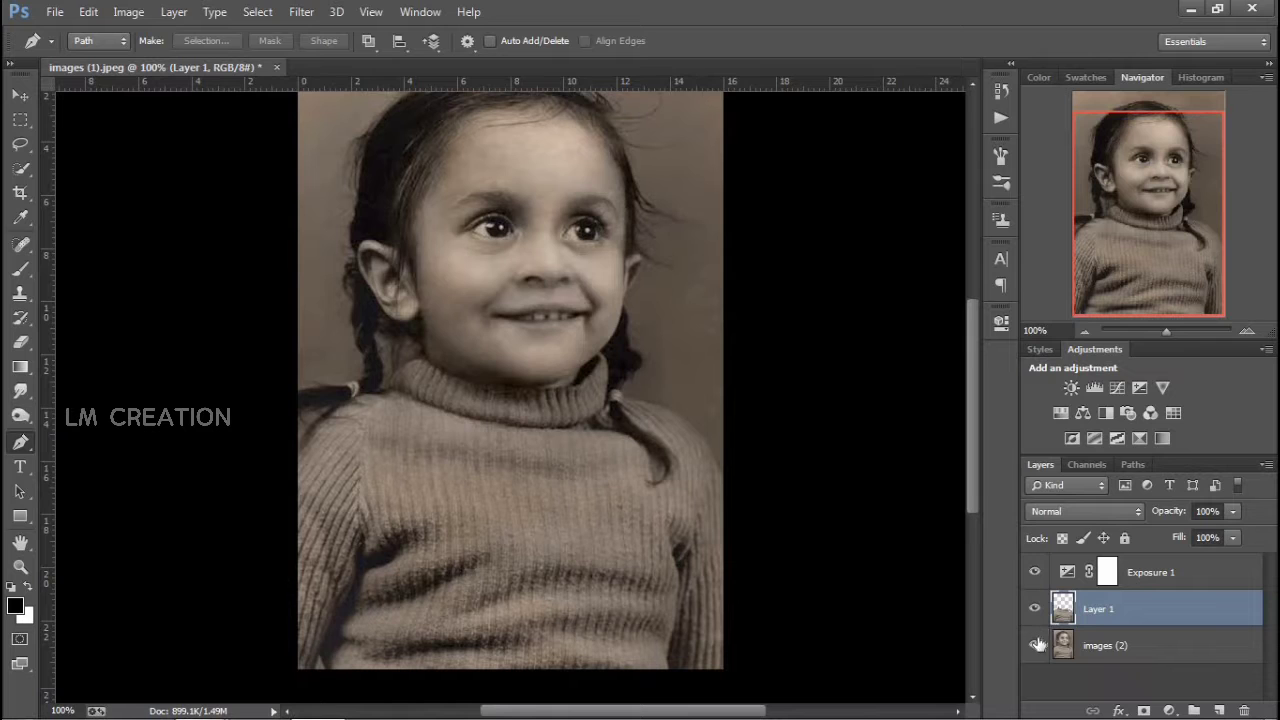
- Add a solid color fill layer in green directly above the copied sweater layer
left_click(1168, 710)
left_click(1105, 297)
left_click(891, 377)
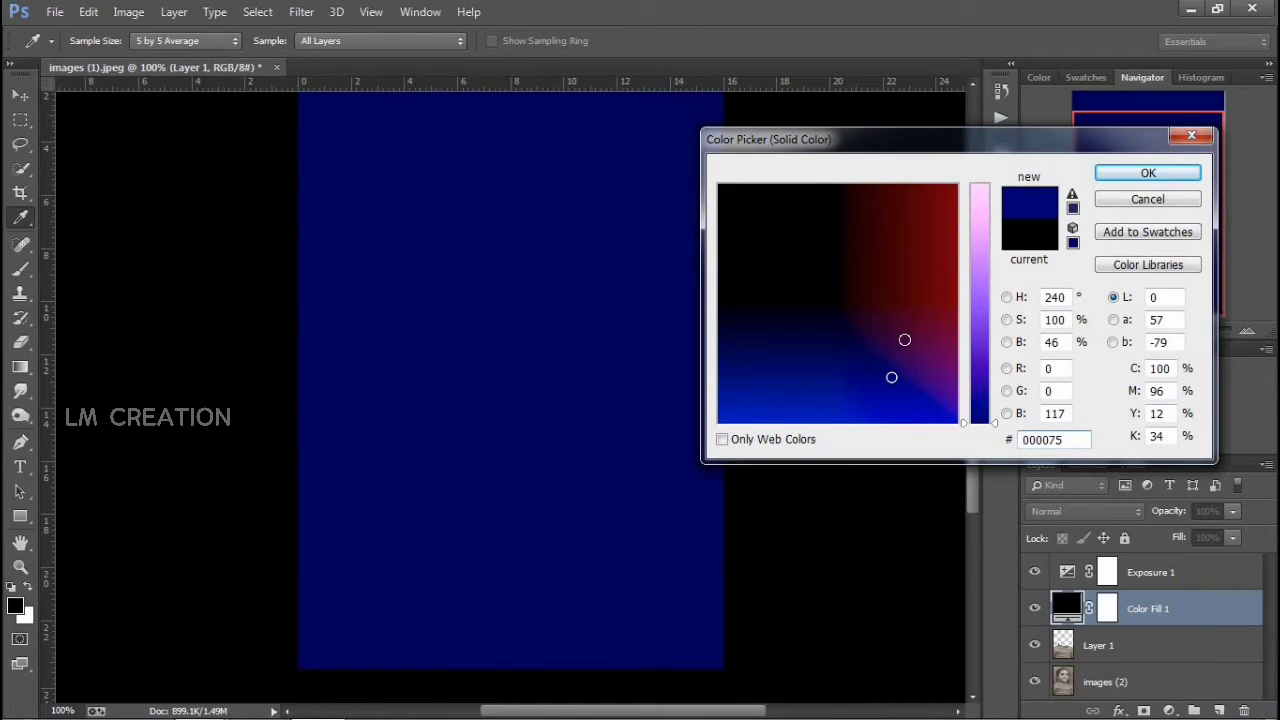
left_click(882, 300)
left_click(978, 295)
left_click(786, 239)
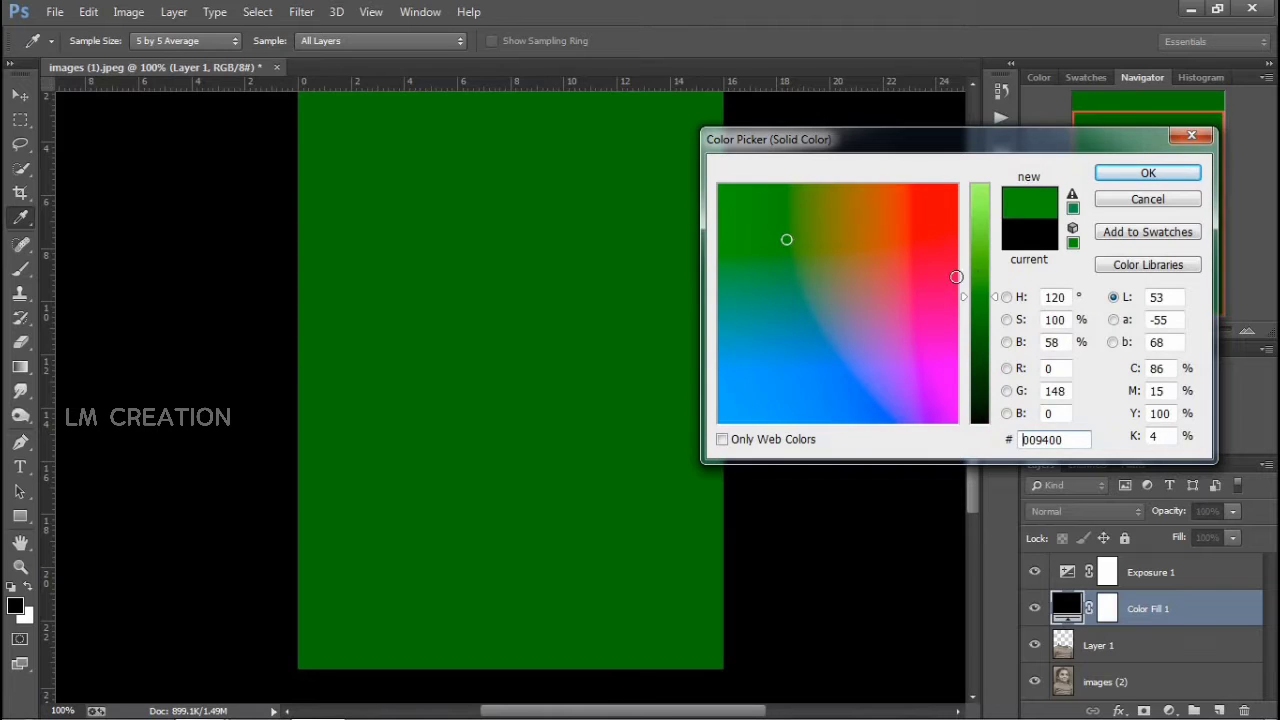
left_click(982, 268)
left_click(1148, 173)
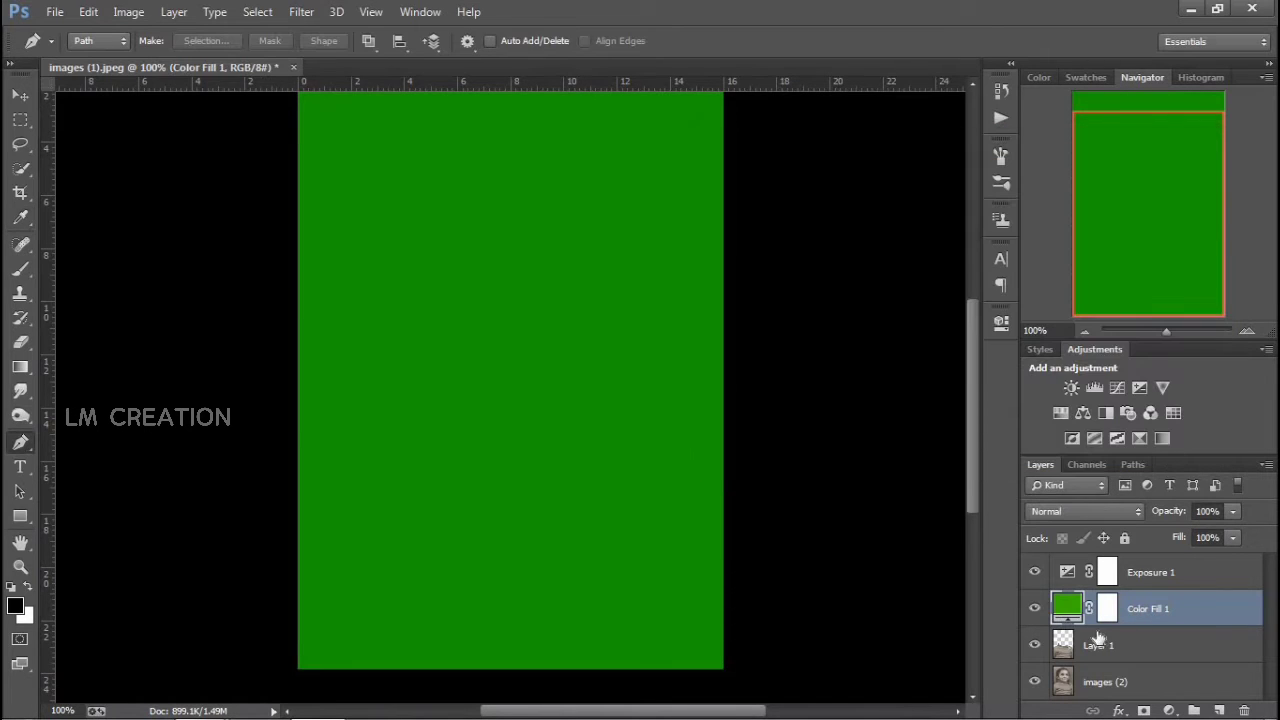
- Clip the green fill to the sweater layer and set it to Color blending at 47% opacity
left_click(1093, 622, "alt")
left_click(1078, 514)
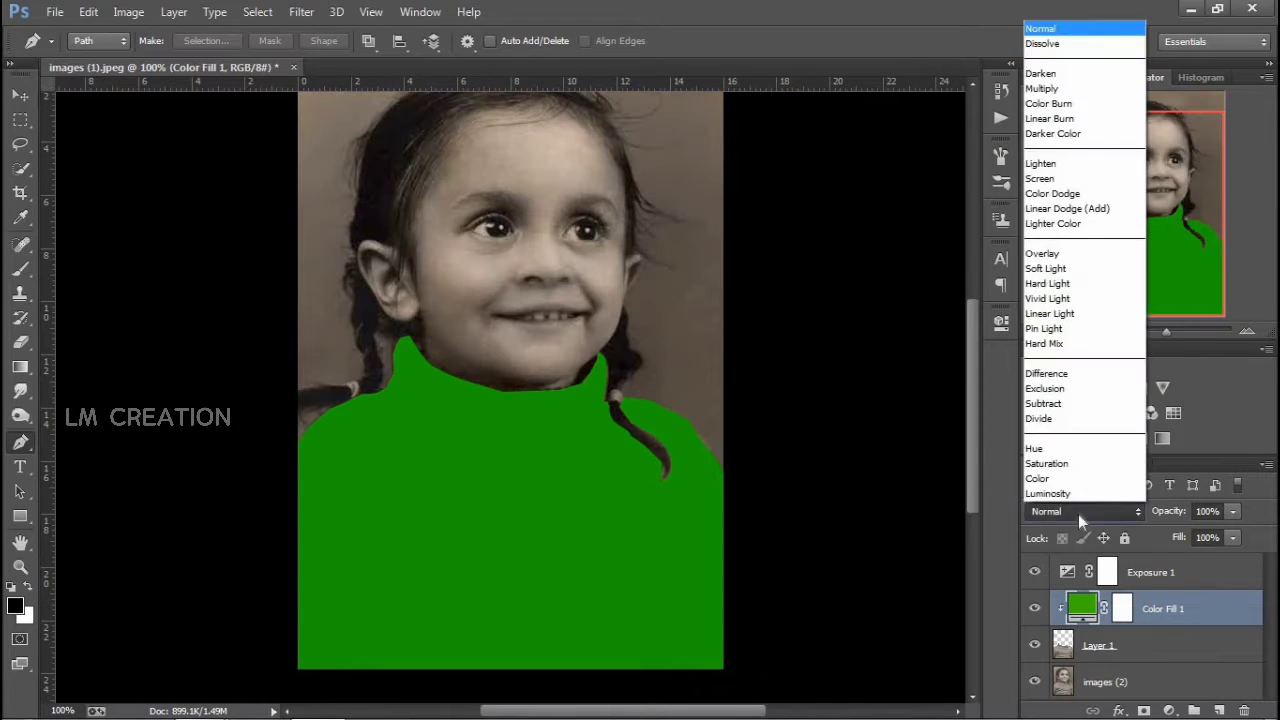
left_click(1077, 504)
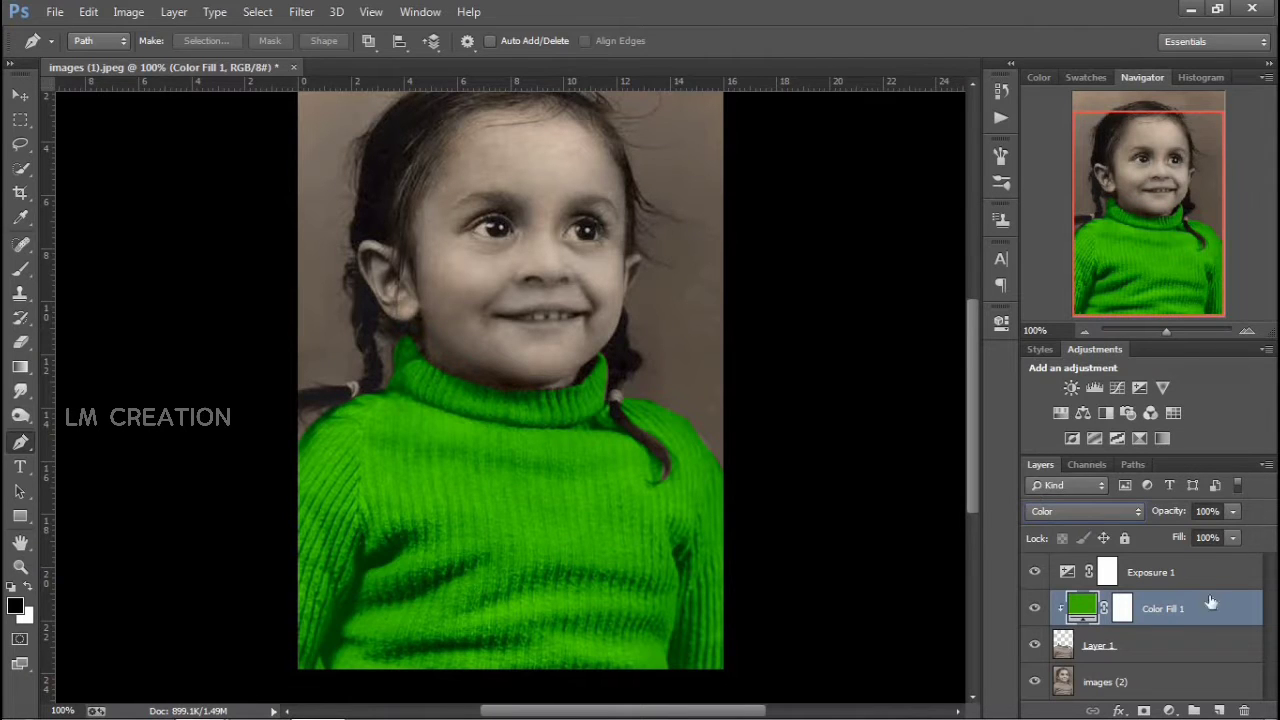
left_click(1231, 511)
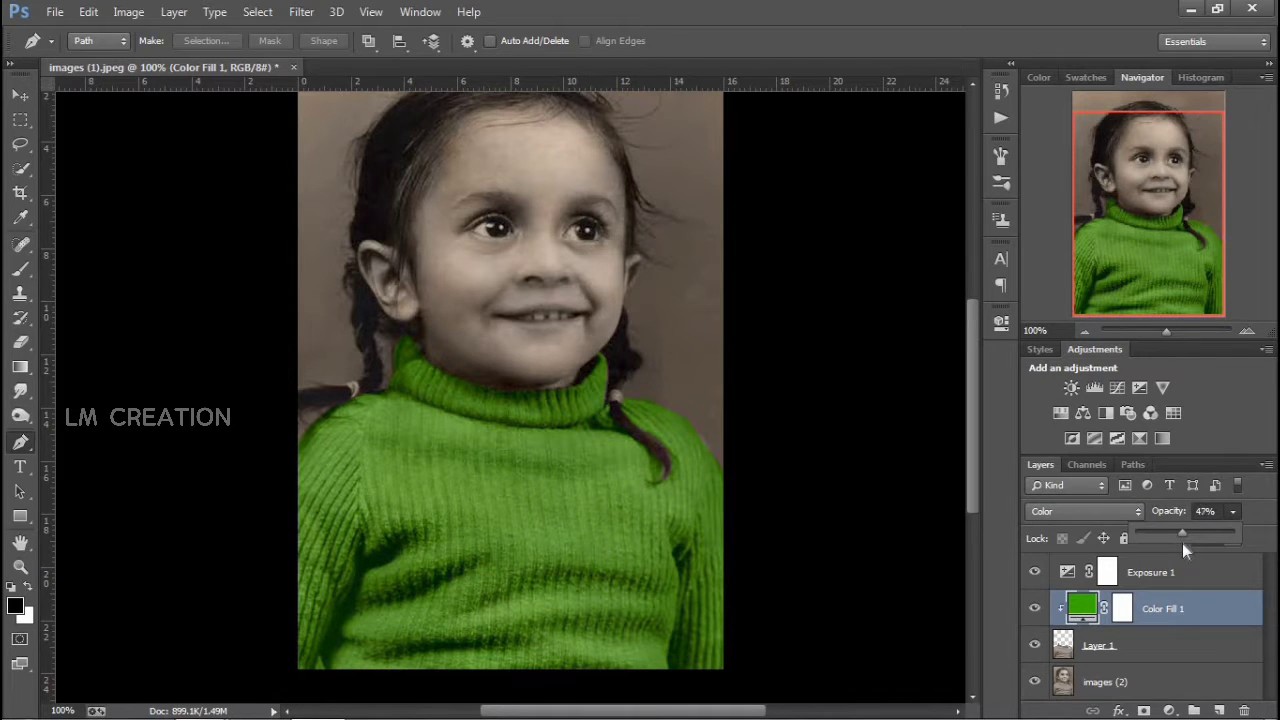
left_click(900, 568)
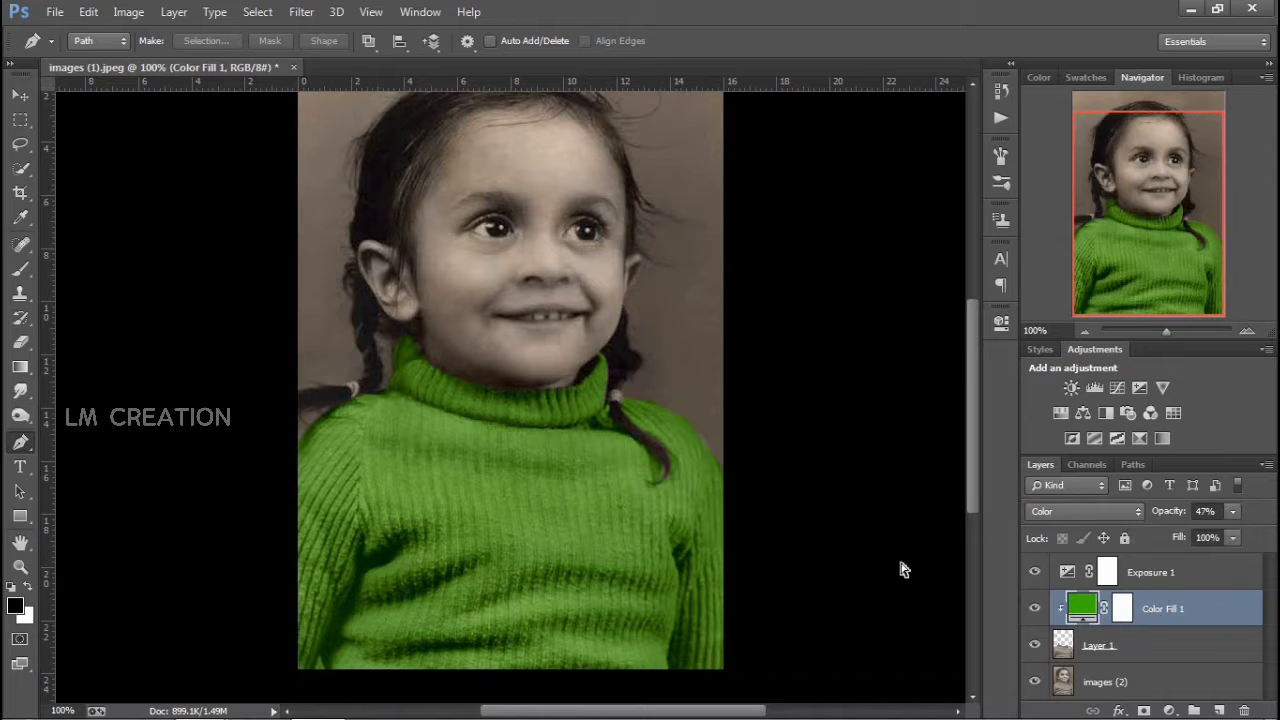
- Add an empty layer directly above the original photo layer and pick a light peach swatch for the Brush tool
key("ctrl+plus")
scroll(450, 499, "up", 5)
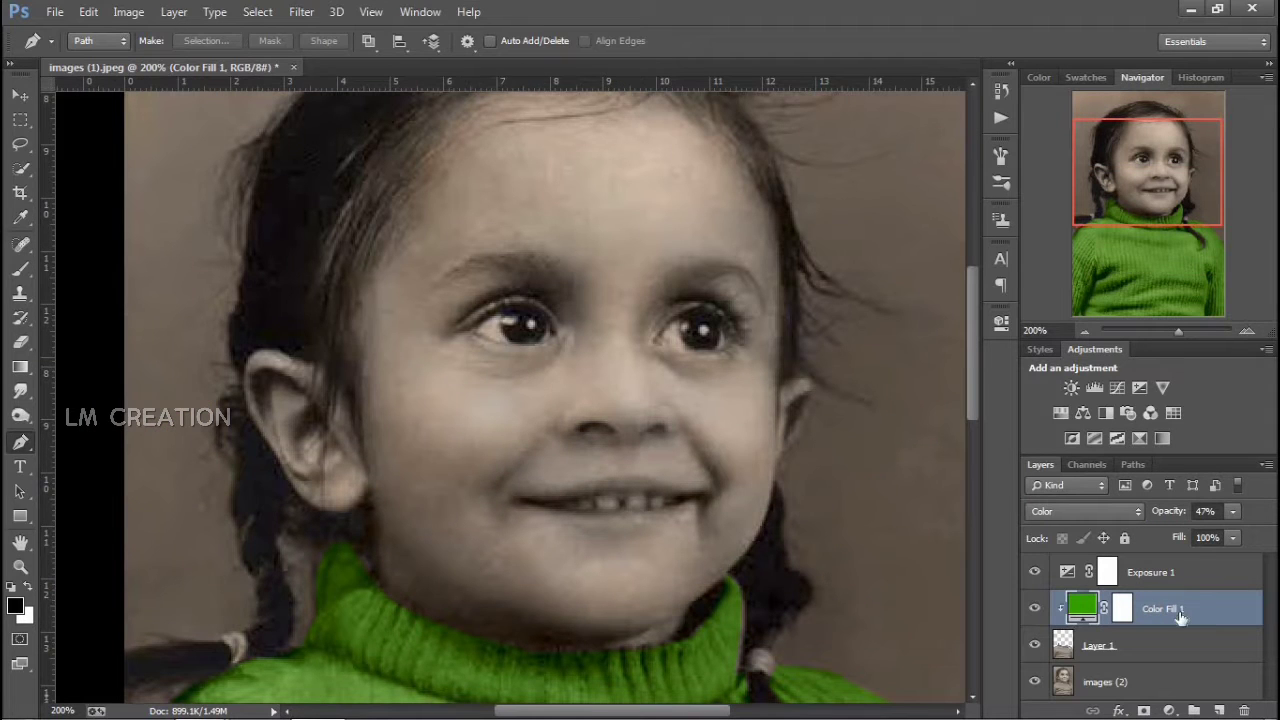
scroll(340, 420, "up", 1)
scroll(790, 540, "right", 1)
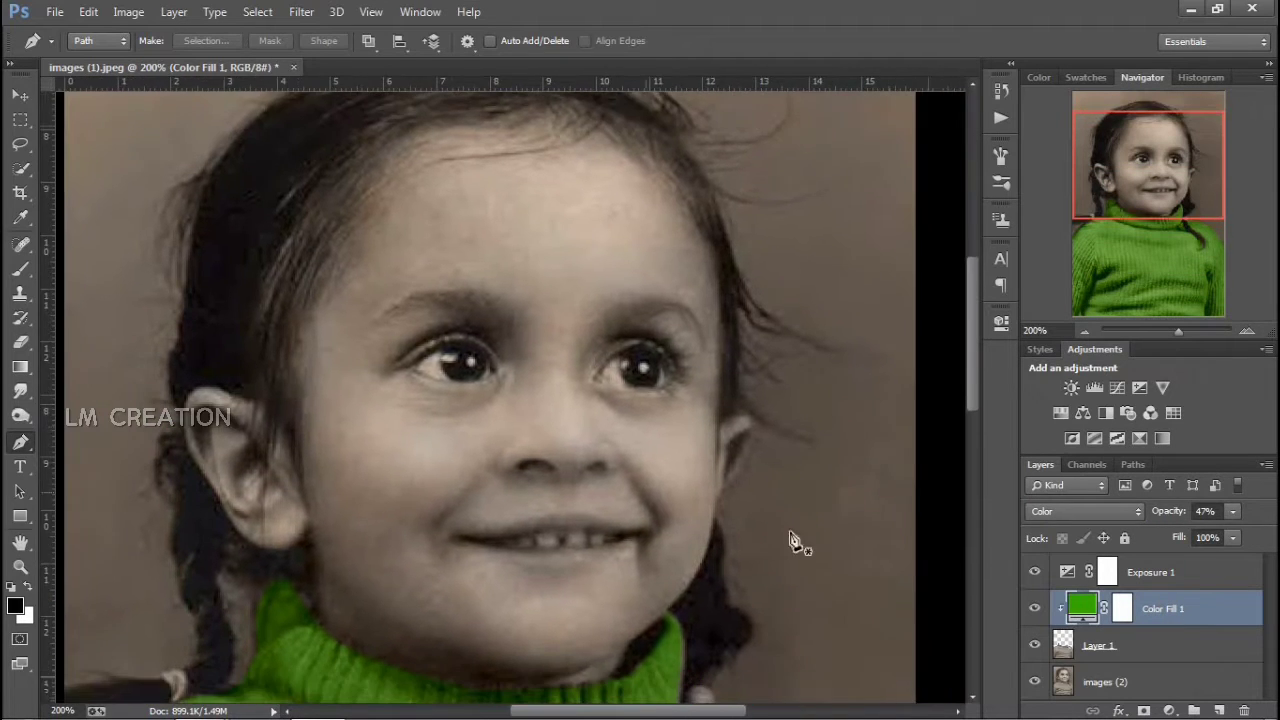
left_click(1087, 682)
left_click(1219, 710)
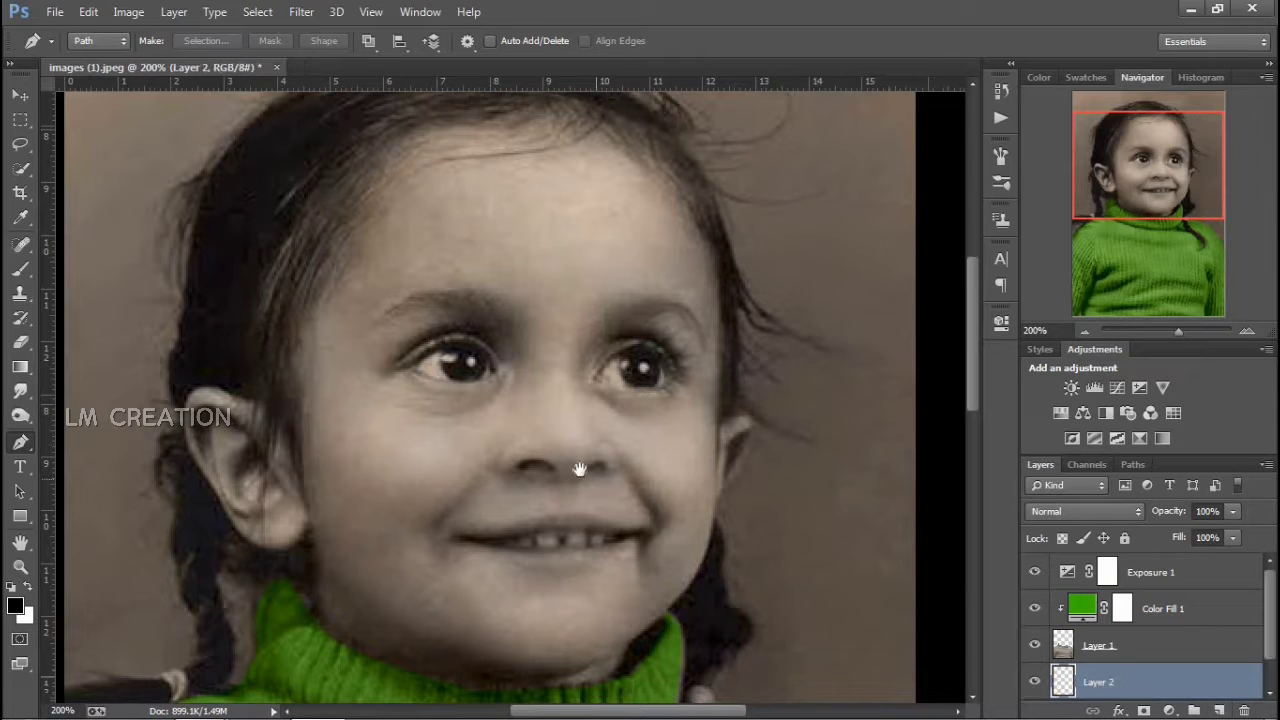
left_click(21, 271)
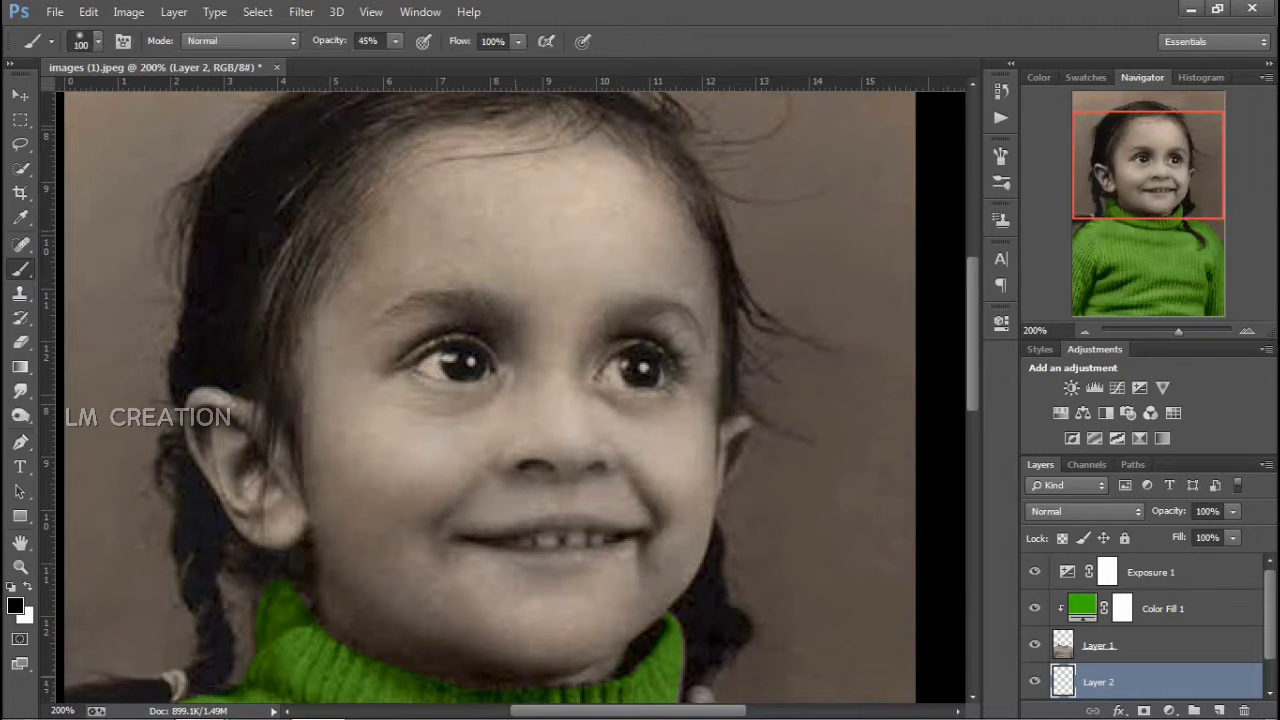
left_click(1086, 78)
left_click(1086, 92)
left_click(1142, 77)
- Set the new layer to Soft Light and paint peach over the forehead with a 33 px brush
left_click(1054, 510)
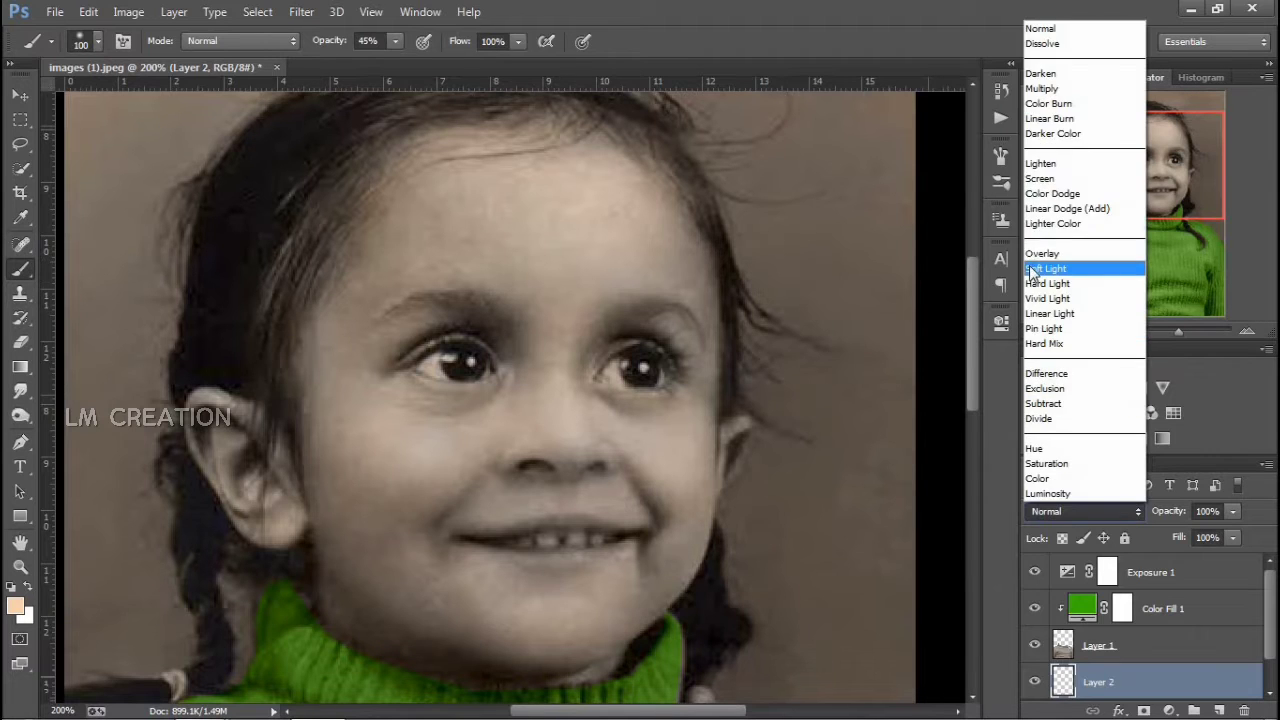
left_click(1075, 267)
right_click(590, 318)
left_click(554, 238)
key("Return")
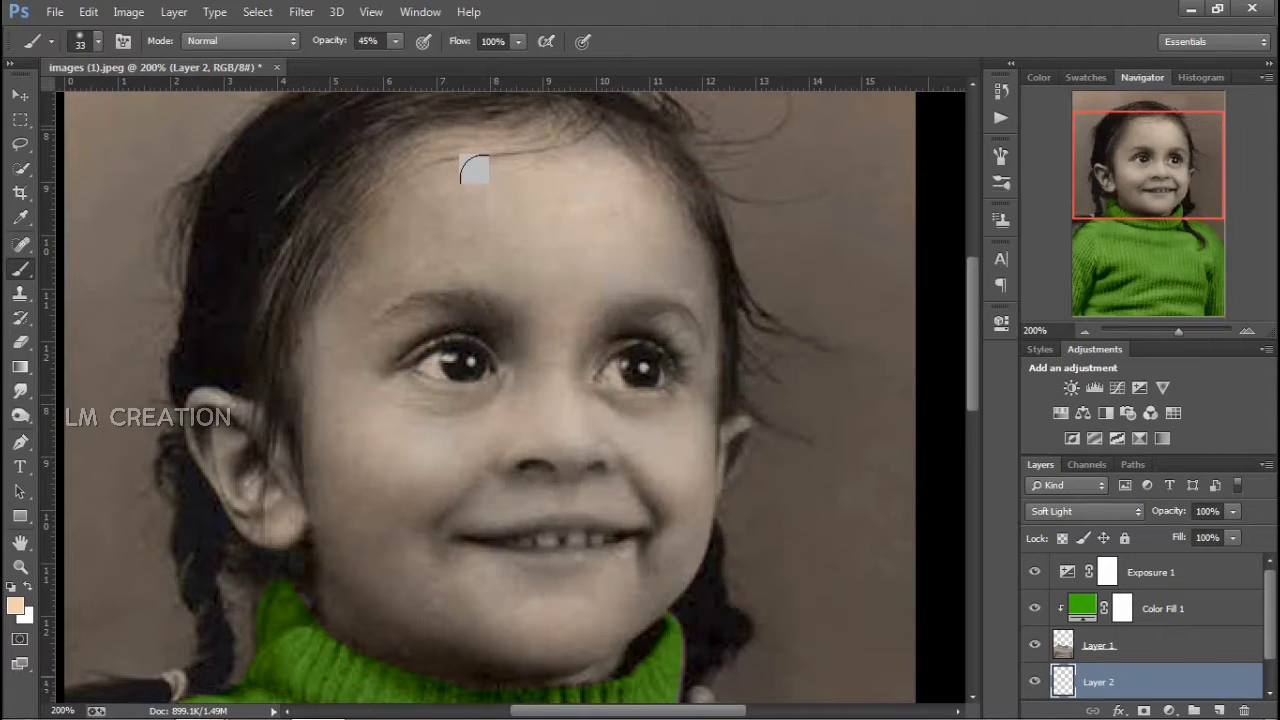
mouse_move(646, 205)
left_mouse_down()
mouse_move(631, 234)
mouse_move(586, 209)
mouse_move(566, 220)
mouse_move(553, 286)
left_mouse_up()
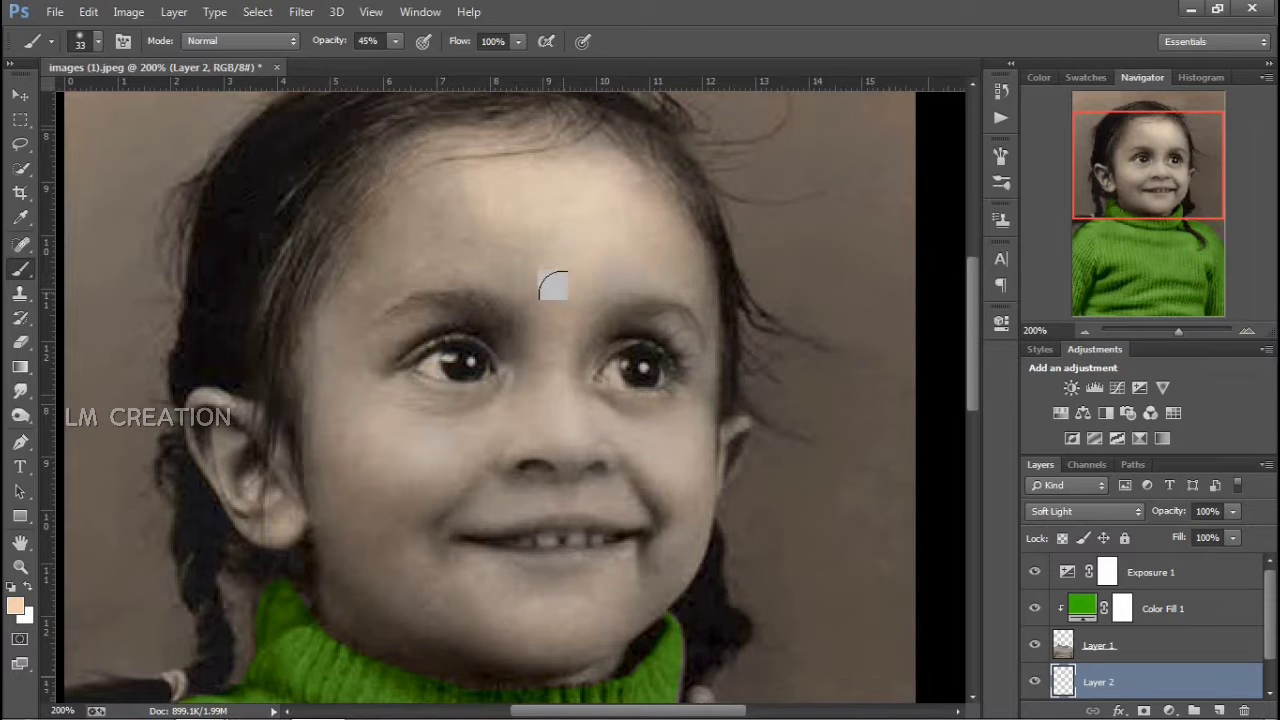
- Set the skin layer's blend mode to Normal and its opacity to 58%
left_click(1054, 511)
left_click(1041, 28)
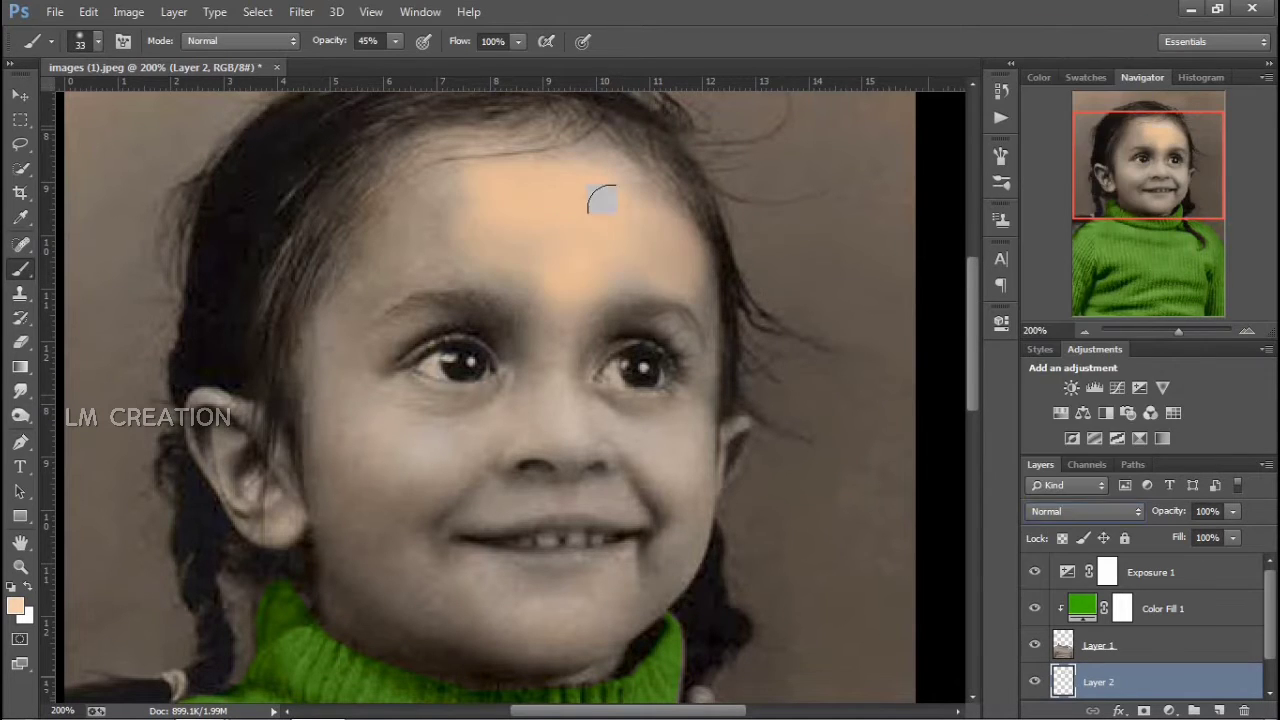
left_click_drag(1204, 532, 1178, 532)
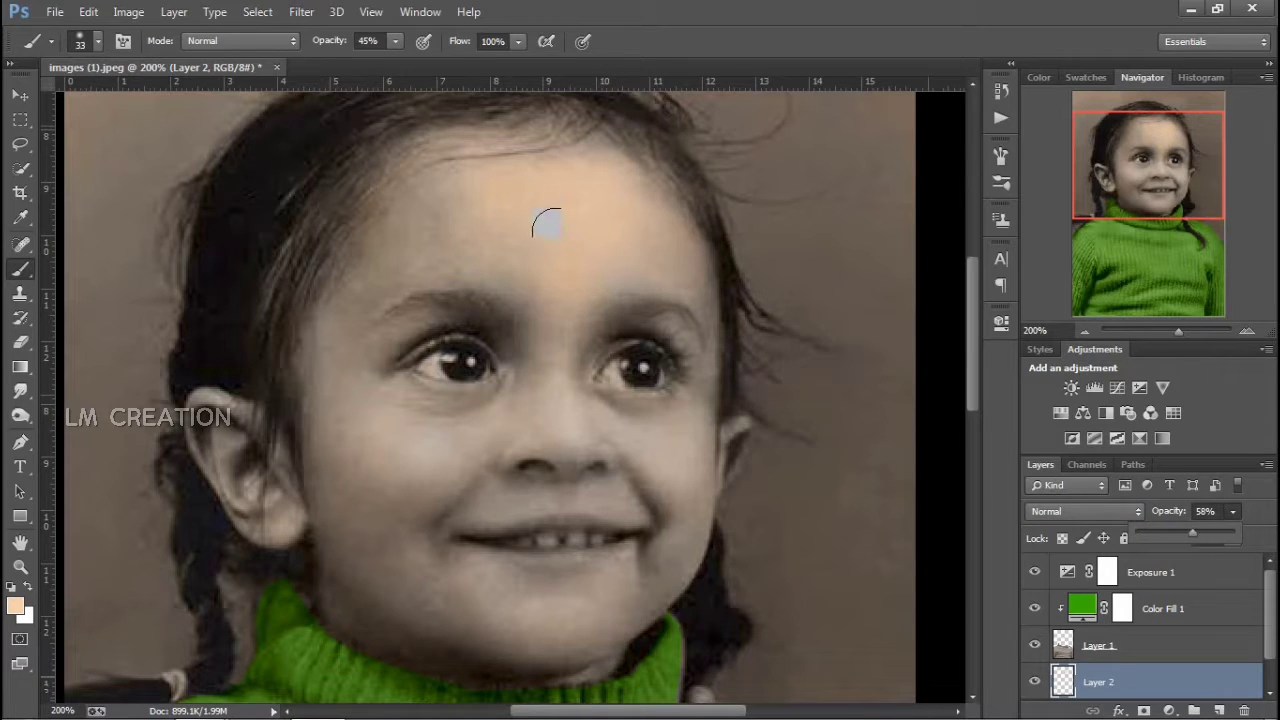
- Paint the rest of the forehead at 100% brush opacity and set the skin layer's fill to 78%
left_click(593, 177)
left_click(593, 191)
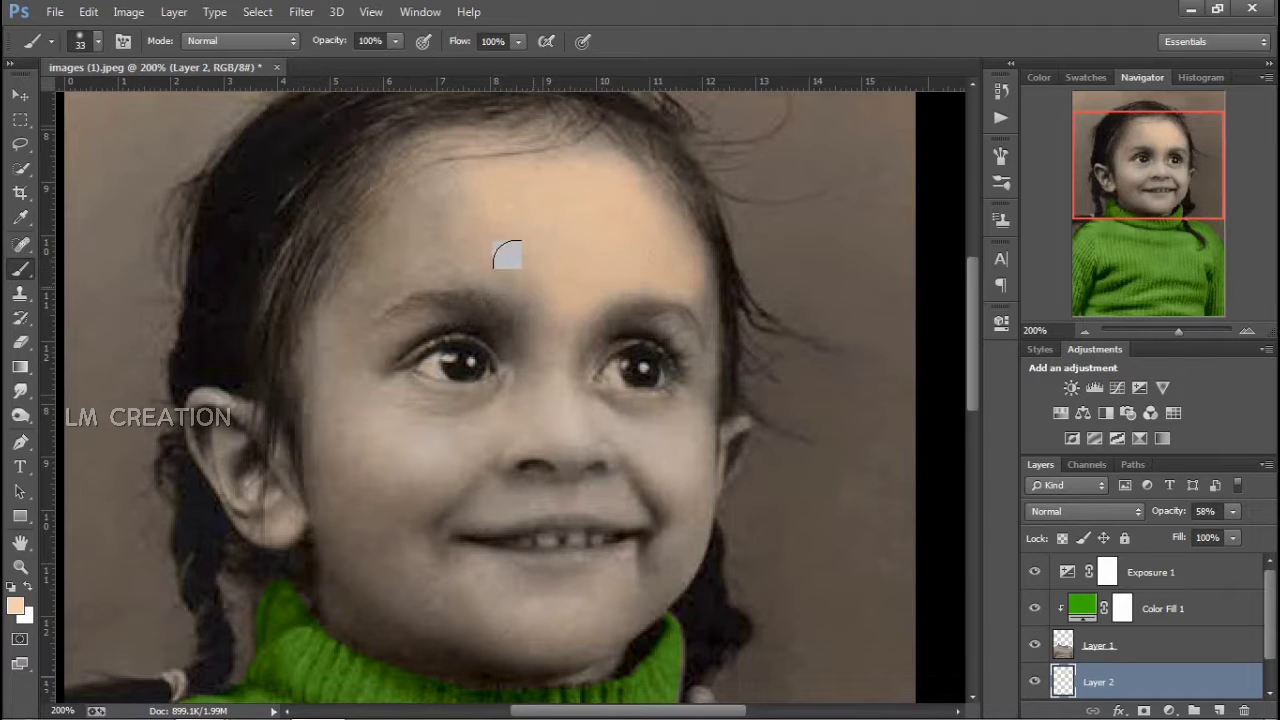
mouse_move(477, 243)
left_mouse_down()
mouse_move(392, 248)
mouse_move(465, 218)
mouse_move(434, 175)
mouse_move(409, 184)
mouse_move(448, 171)
mouse_move(400, 200)
left_mouse_up()
left_click(1233, 541)
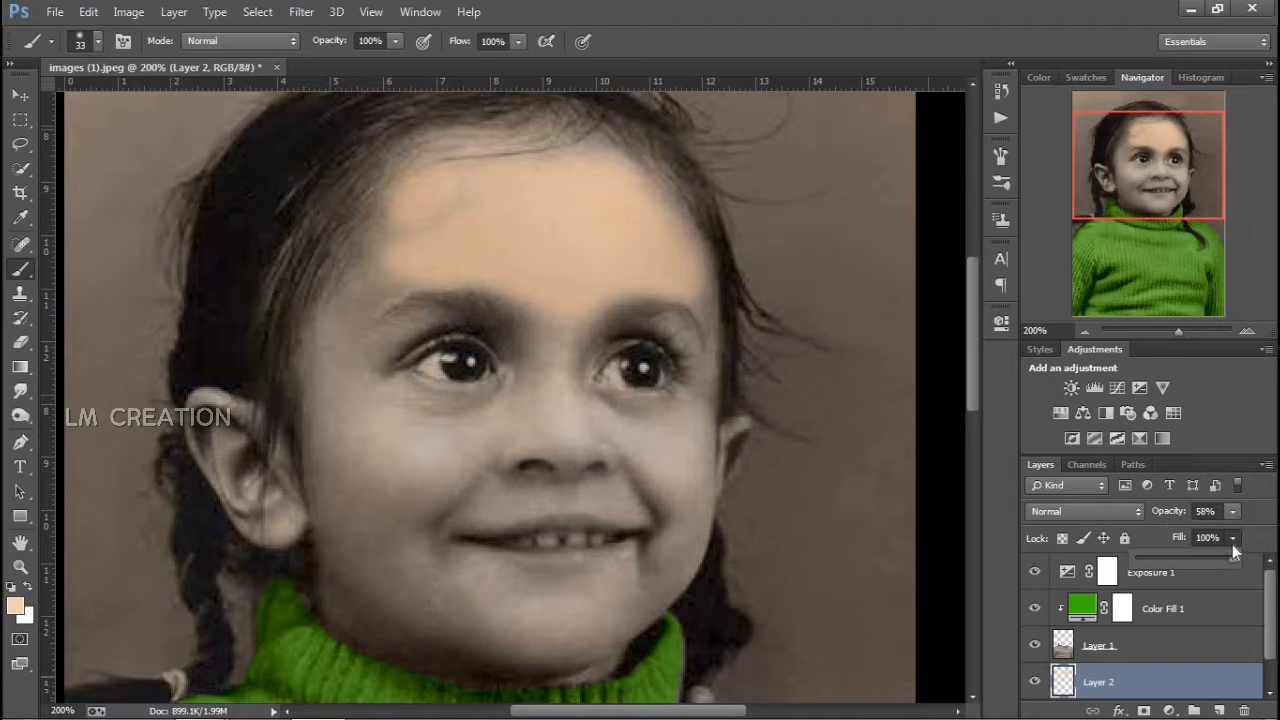
left_click(391, 237)
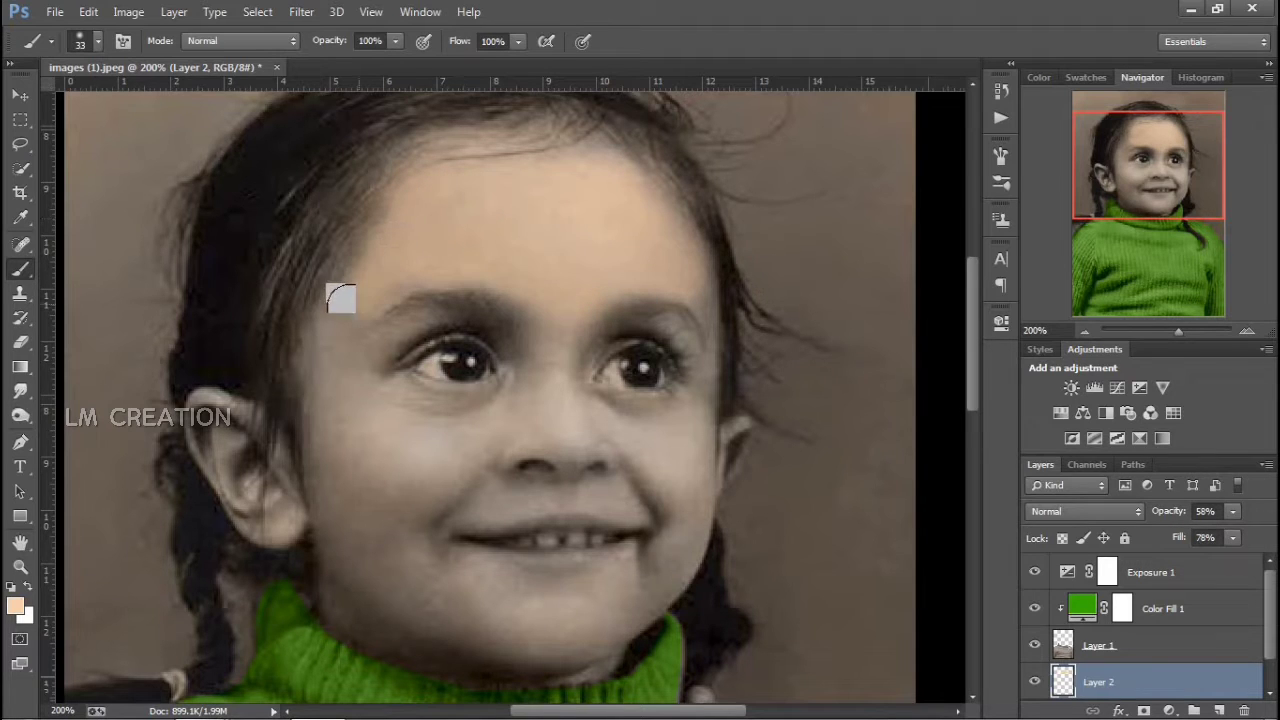
- Set the brush opacity to 79% and paint the peach skin tone over the temples, cheeks, nose and chin
left_click(395, 41)
left_click_drag(386, 63, 378, 63)
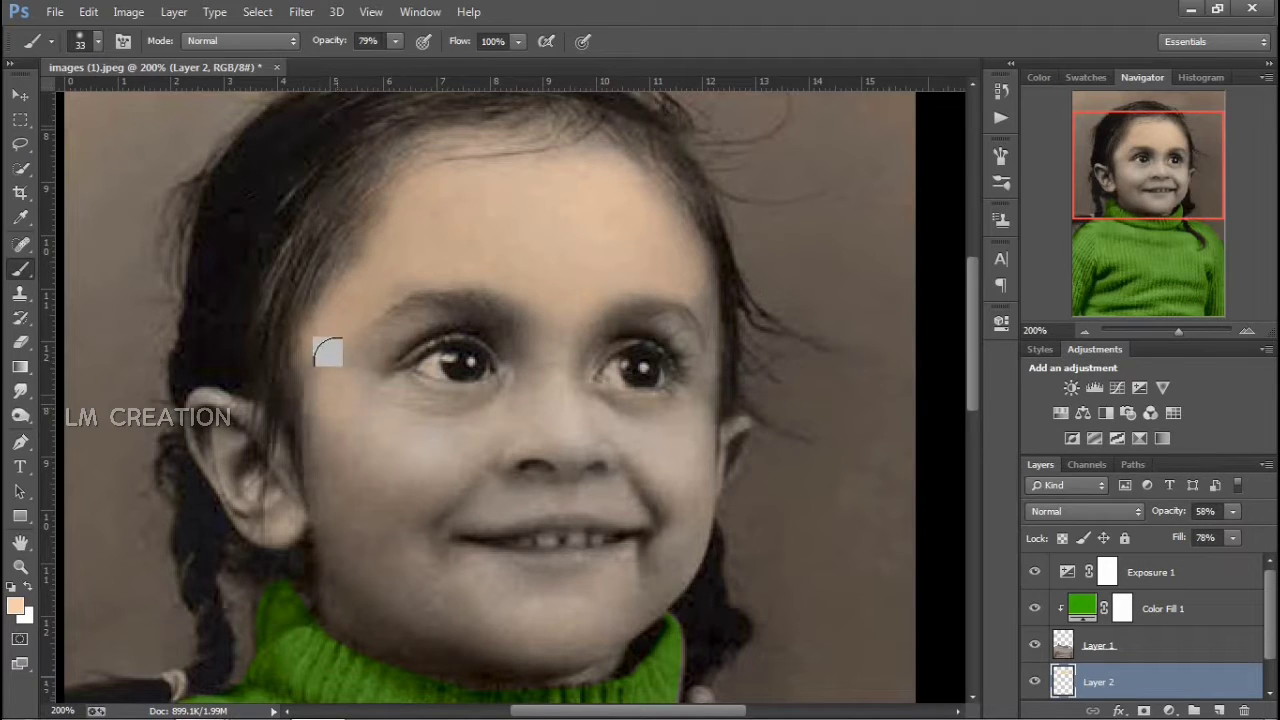
mouse_move(310, 464)
left_mouse_down()
mouse_move(327, 507)
mouse_move(365, 341)
mouse_move(365, 412)
mouse_move(367, 377)
mouse_move(437, 405)
mouse_move(470, 402)
left_mouse_up()
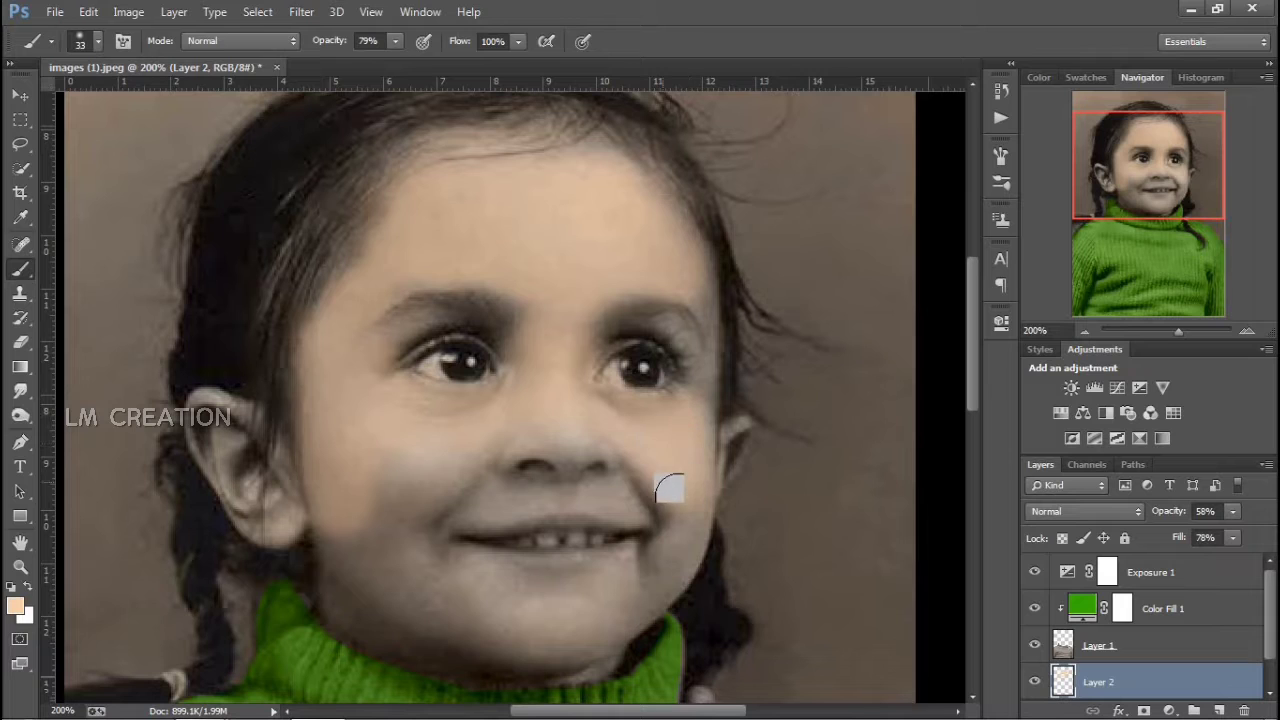
mouse_move(606, 423)
left_mouse_down()
mouse_move(449, 457)
mouse_move(417, 477)
mouse_move(390, 438)
mouse_move(346, 580)
mouse_move(449, 623)
mouse_move(574, 632)
mouse_move(674, 517)
mouse_move(631, 486)
mouse_move(374, 506)
mouse_move(382, 523)
mouse_move(606, 583)
left_mouse_up()
- Set the skin layer's blend mode to Linear Burn
key("ctrl+minus")
key("ctrl+minus")
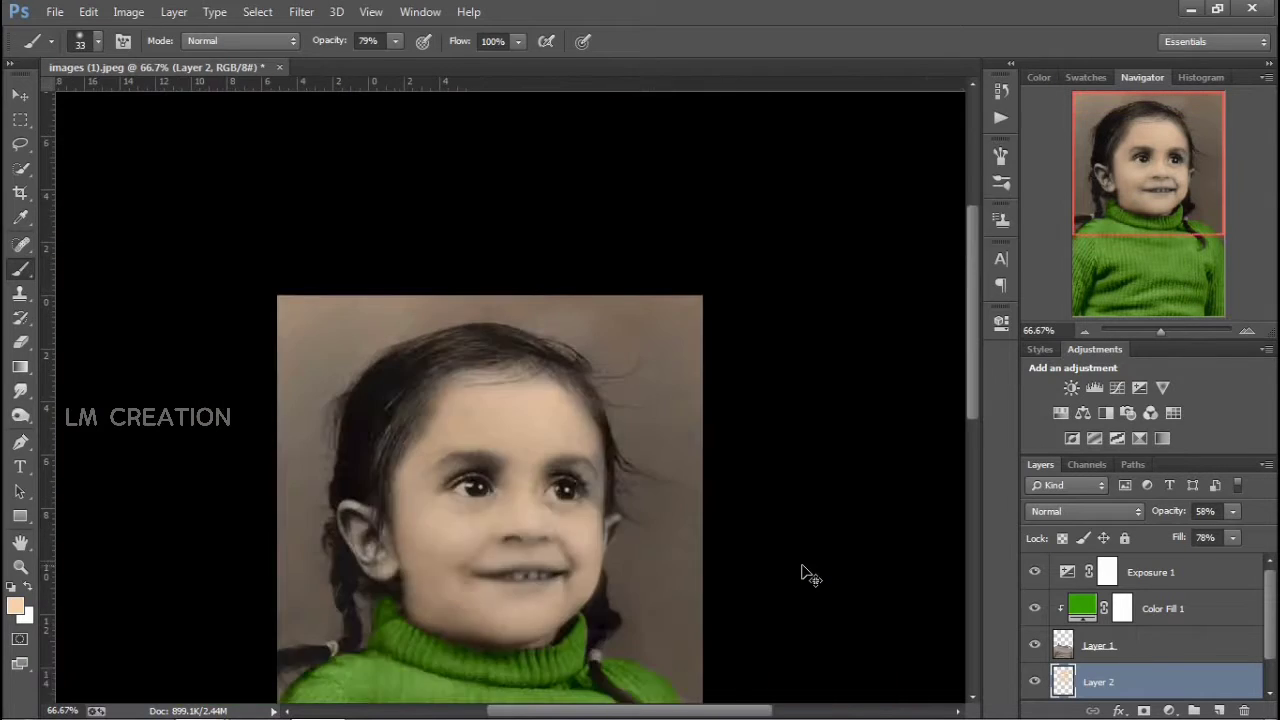
key("ctrl+plus")
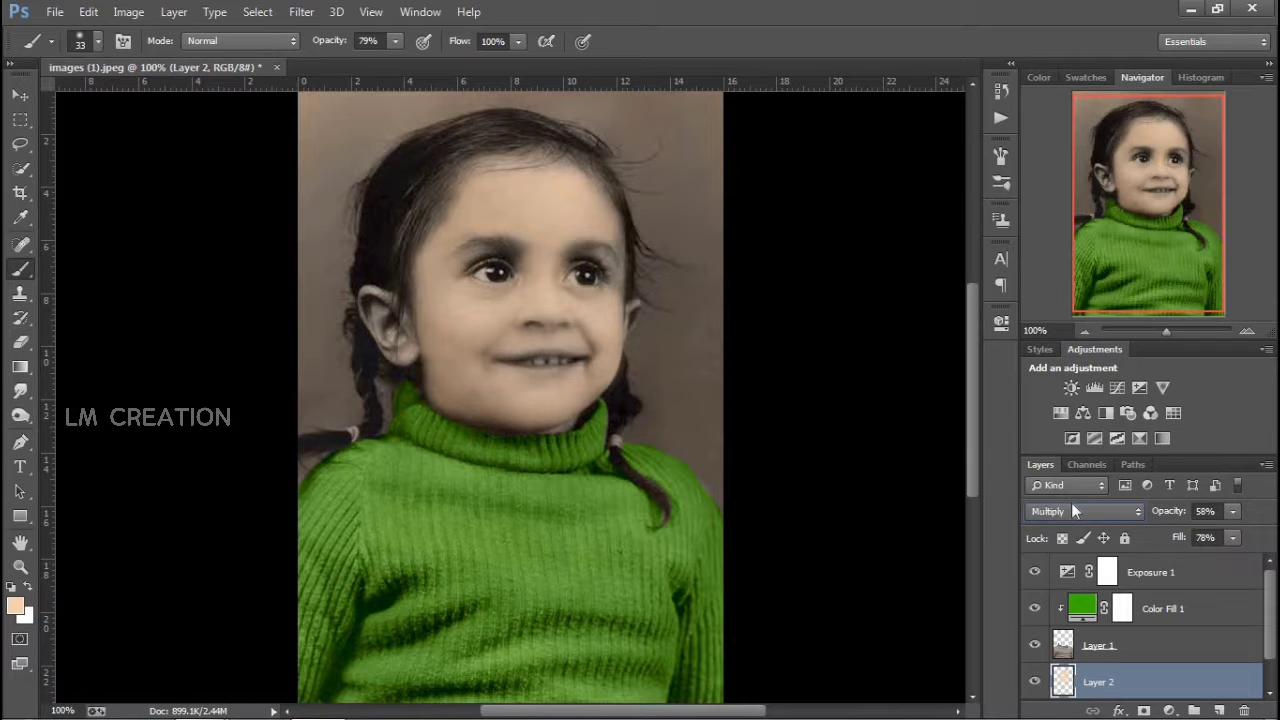
scroll(1071, 502, "down", 2)
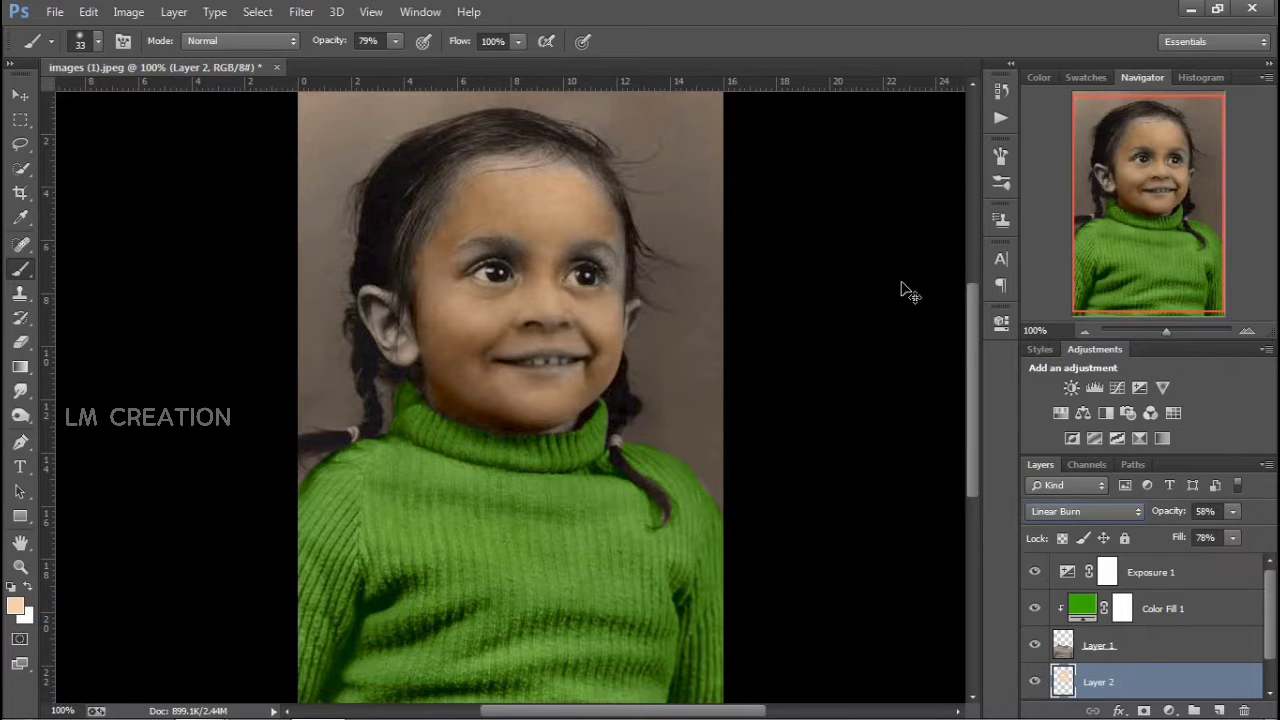
- Set the brush opacity to 39% and paint the skin tone along the hairline and over the large visible ear
key("ctrl+minus")
key("ctrl+plus")
key("ctrl+plus")
scroll(451, 414, "up", 2)
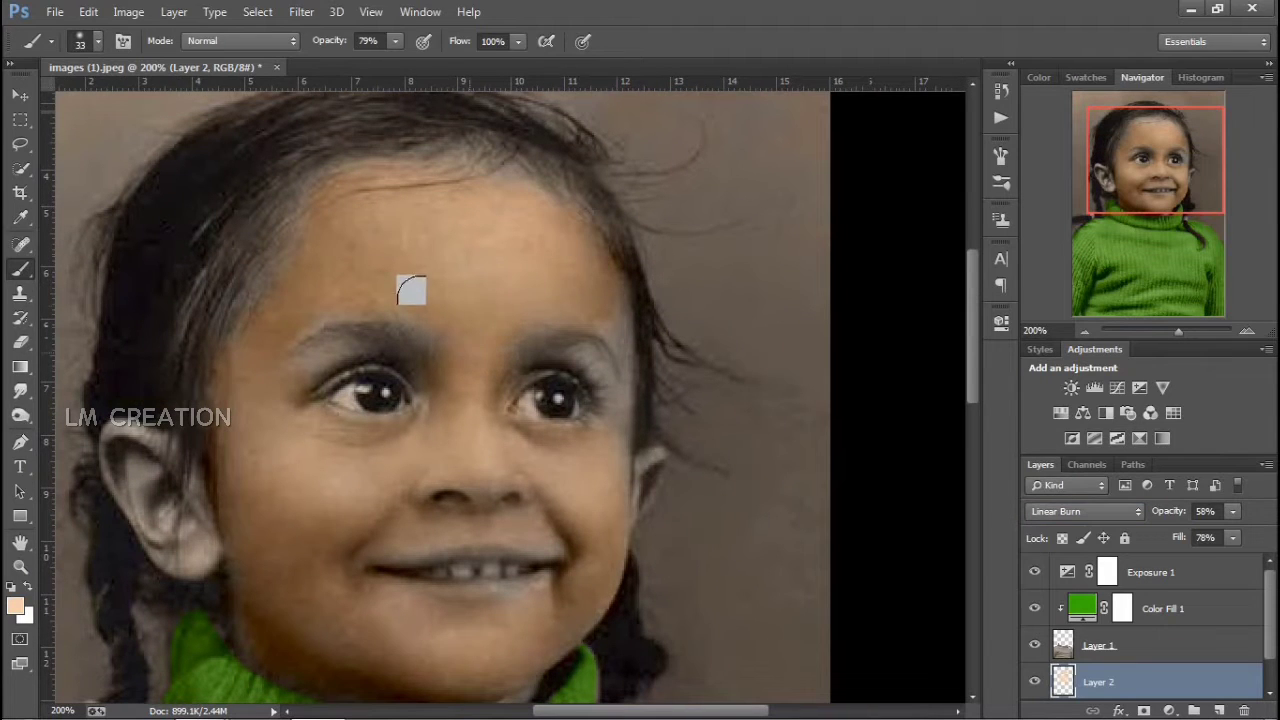
left_click_drag(396, 41, 304, 110)
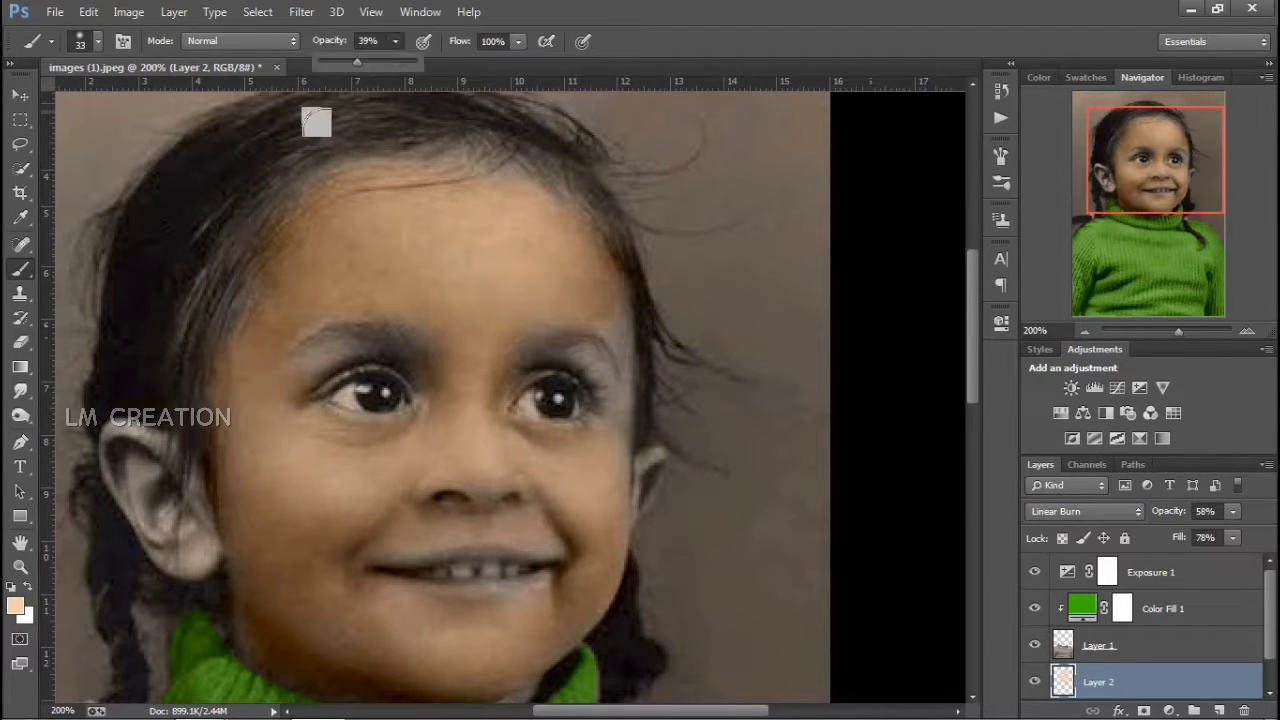
left_click(255, 244)
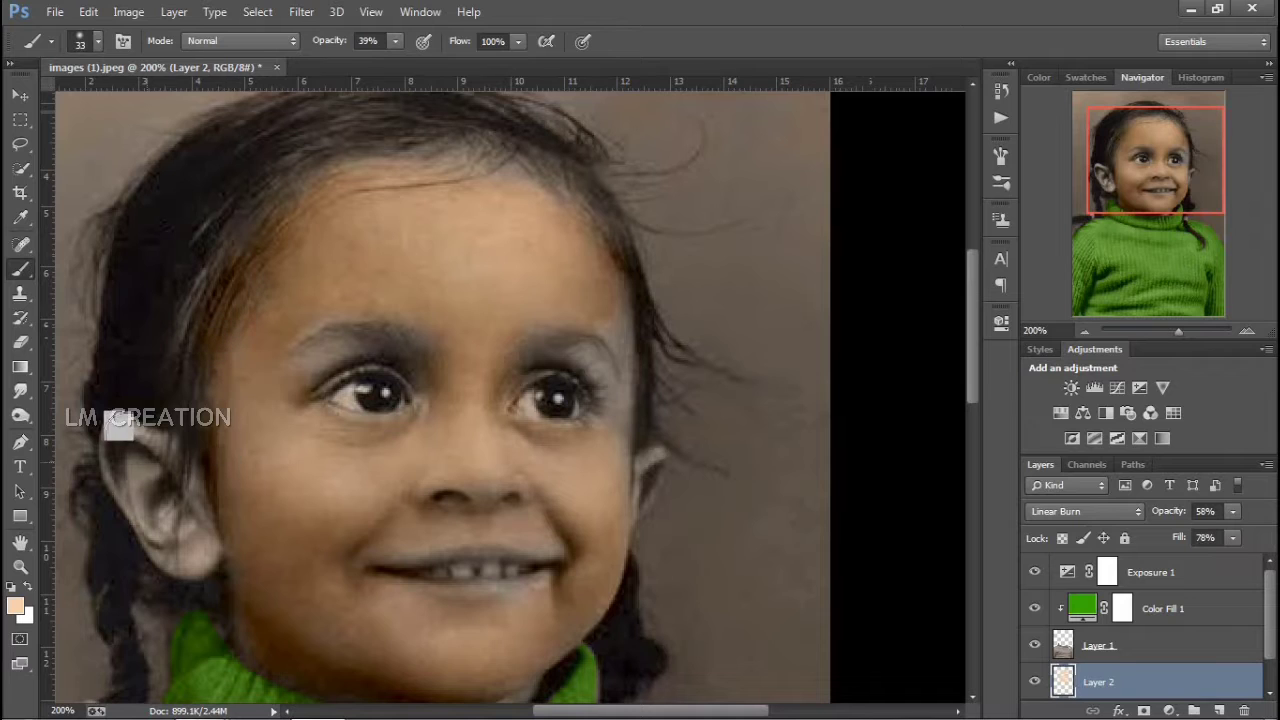
mouse_move(118, 425)
left_mouse_down()
mouse_move(125, 461)
mouse_move(114, 450)
mouse_move(144, 454)
mouse_move(180, 519)
mouse_move(183, 537)
mouse_move(160, 531)
mouse_move(137, 478)
mouse_move(183, 536)
mouse_move(151, 537)
left_mouse_up()
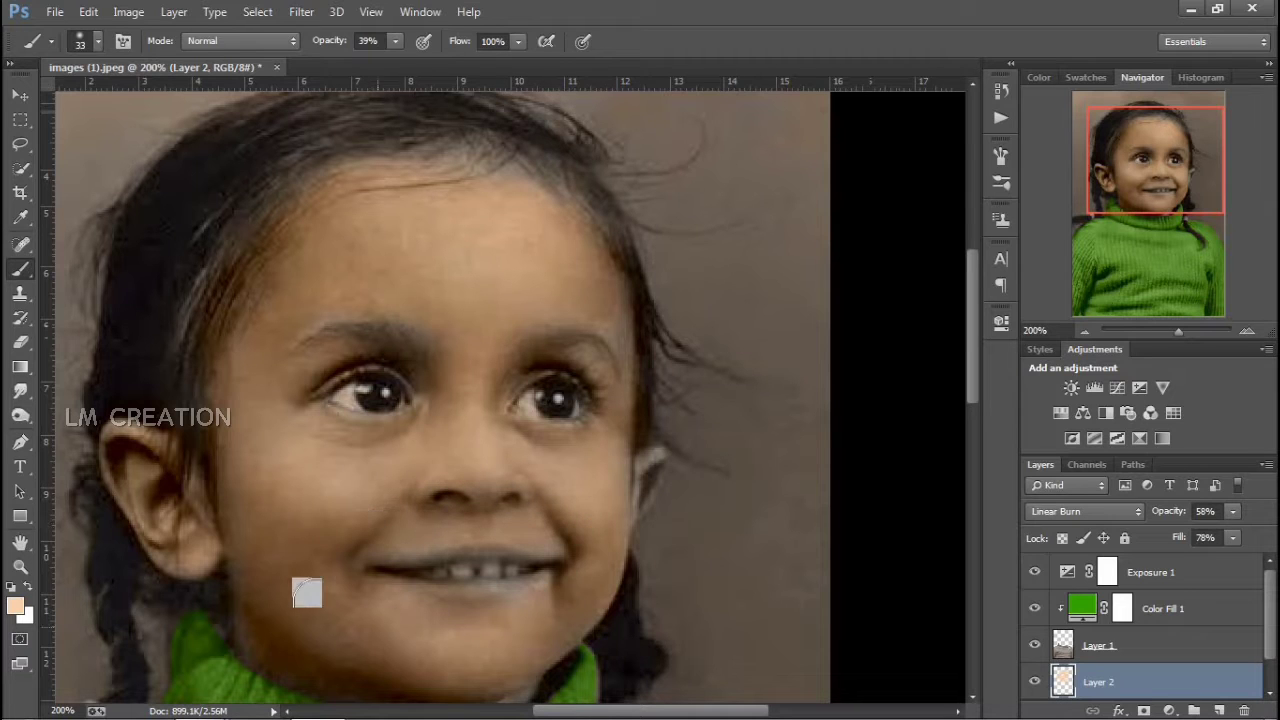
- Add another empty layer between the original photo and the skin layer
scroll(531, 486, "down", 5)
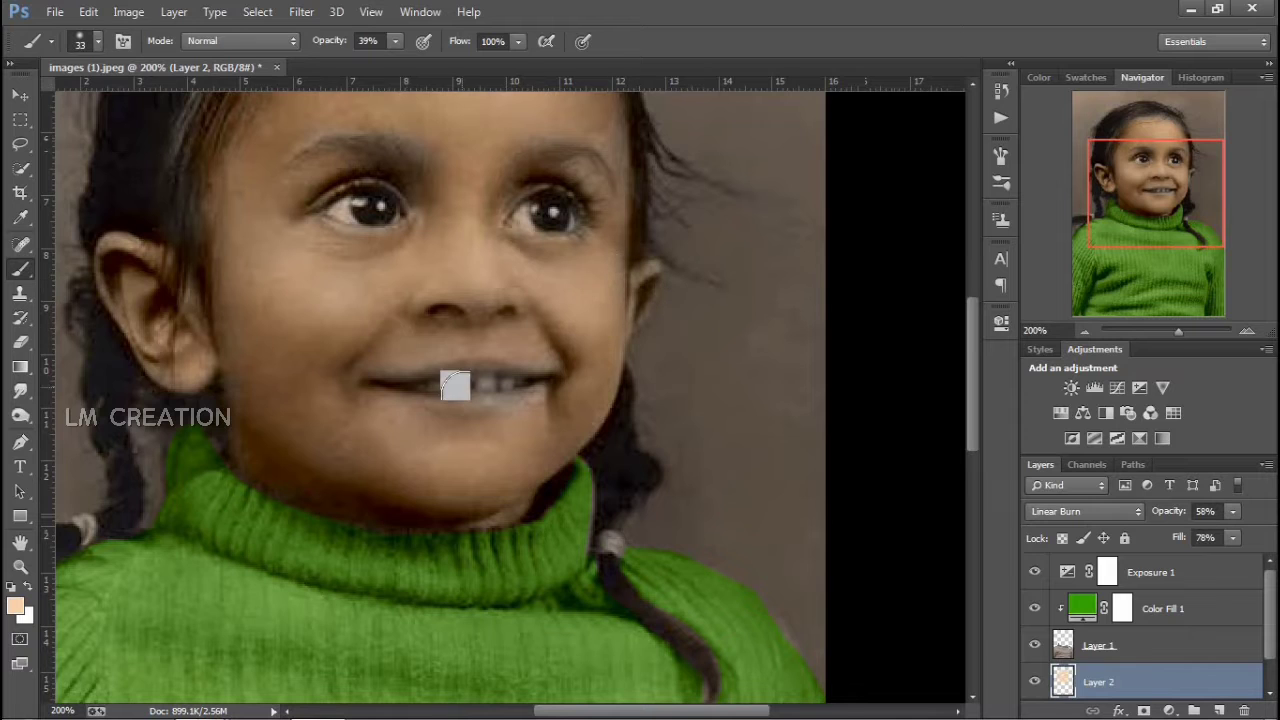
key("ctrl+shift+alt+n")
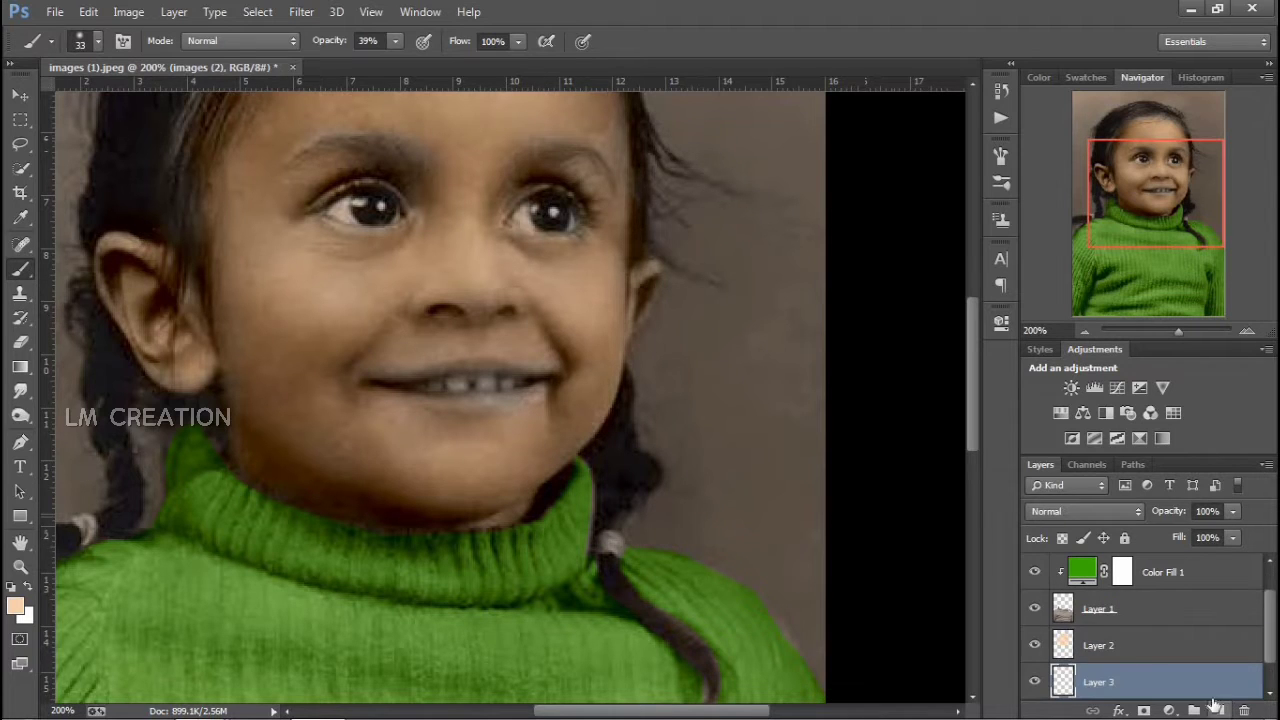
- Trace the outer contour of the lips with the Pen tool and turn the path into a selection
key("ctrl+plus")
left_click(20, 442)
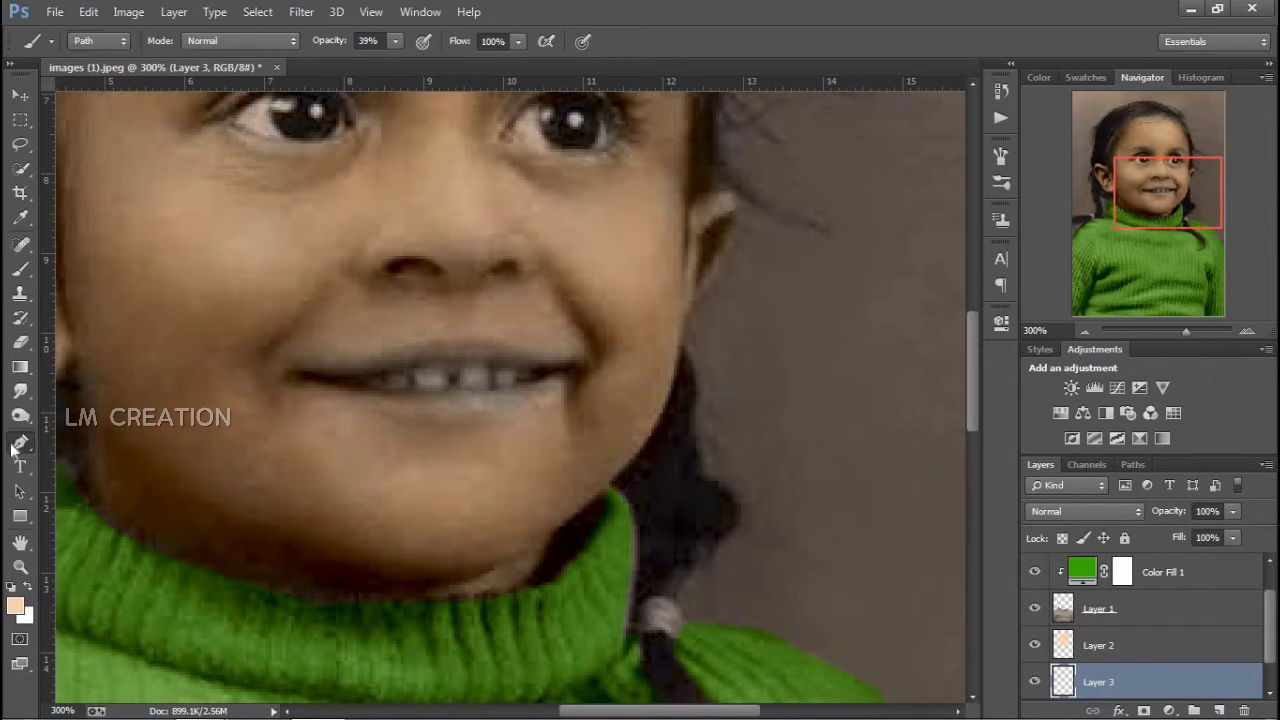
left_click_drag(286, 374, 310, 369)
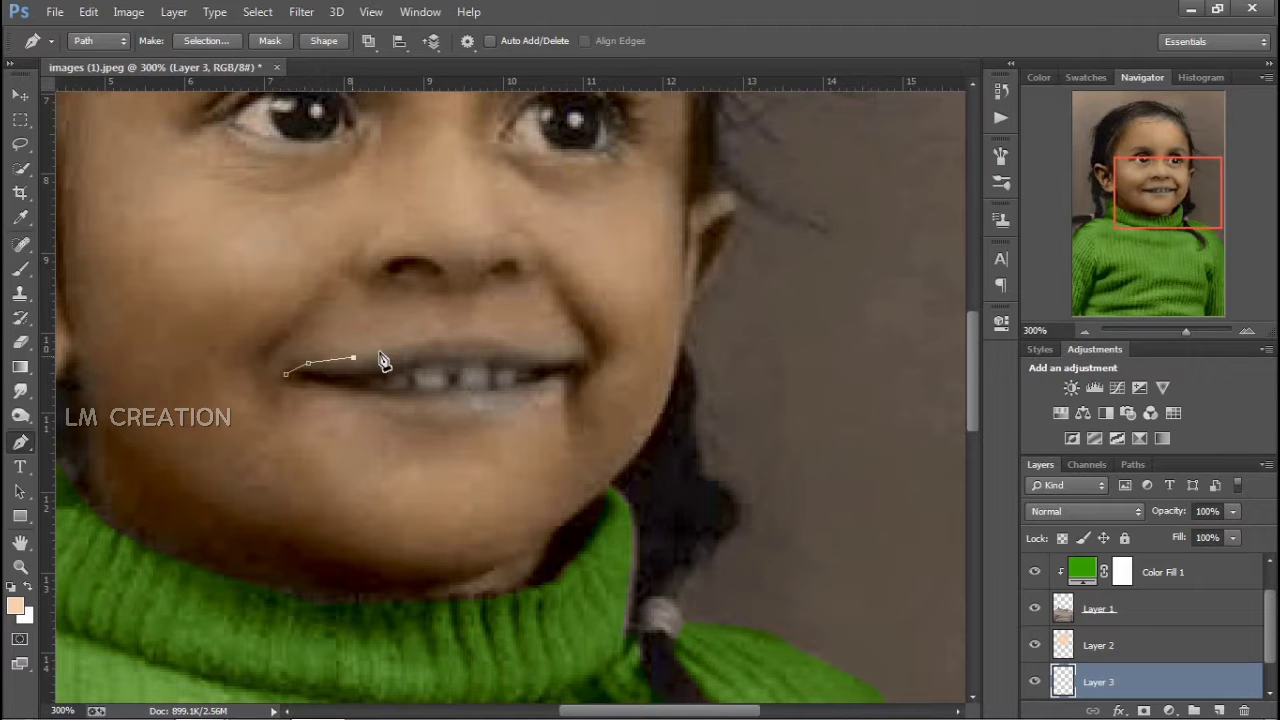
left_click_drag(400, 347, 538, 362)
key("ctrl+Return")
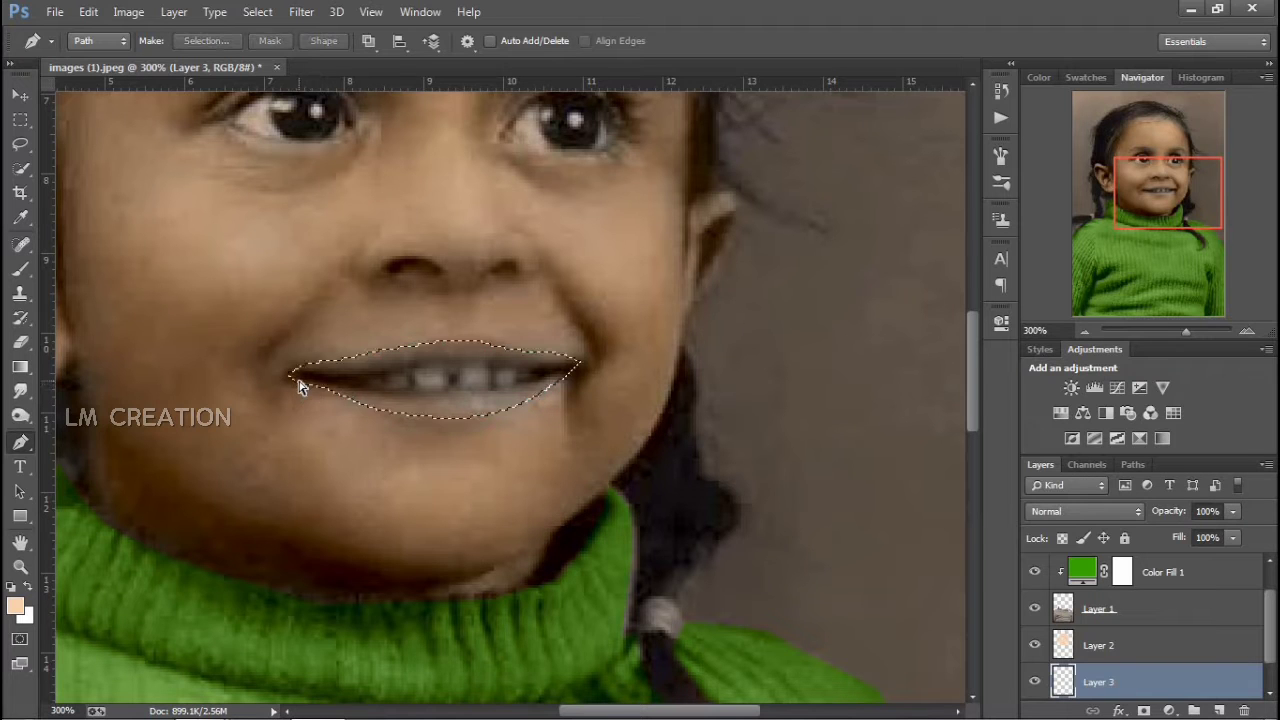
- Restore the lip path, trace the mouth opening around the teeth inside it, and load both contours as a selection
left_click(300, 388)
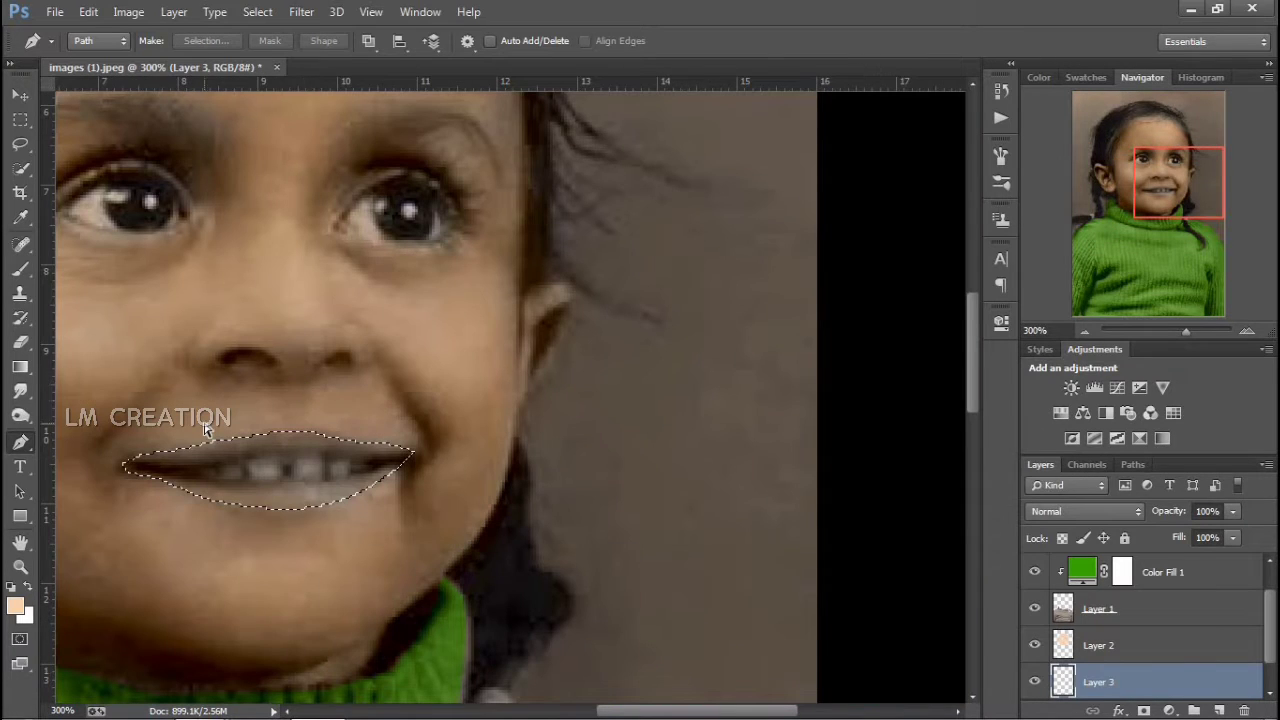
key("ctrl+z")
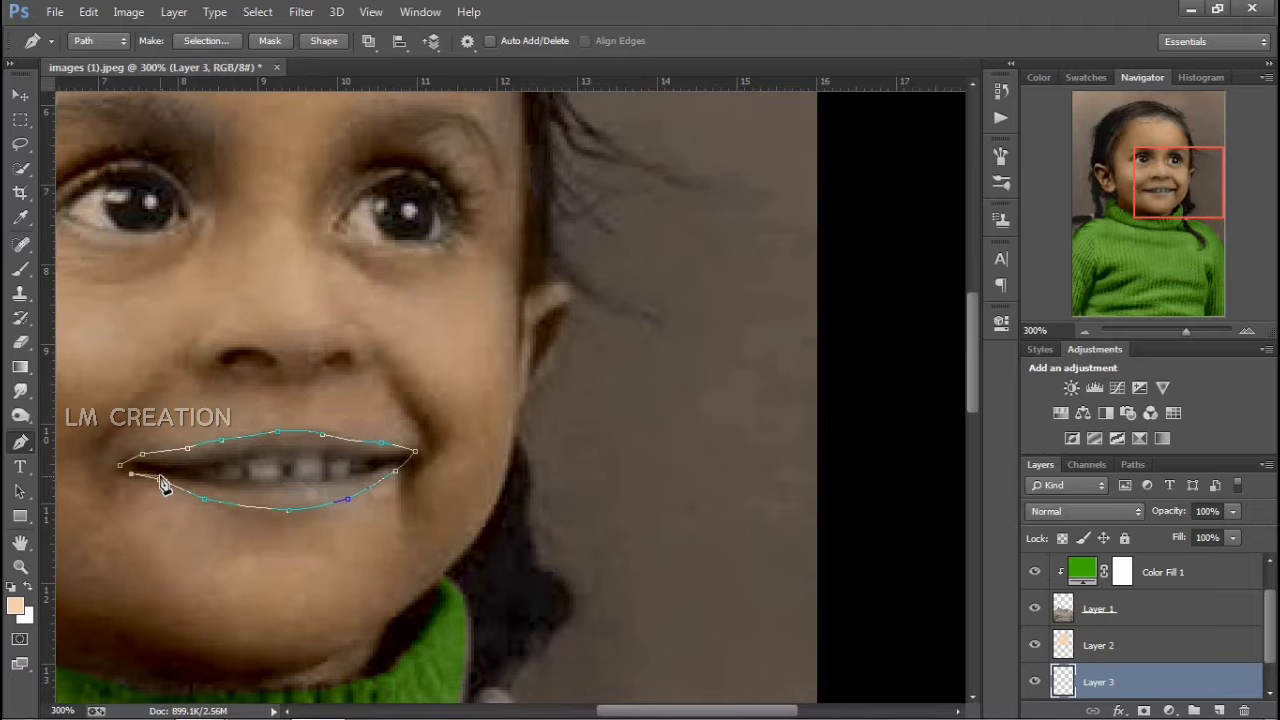
left_click(218, 482)
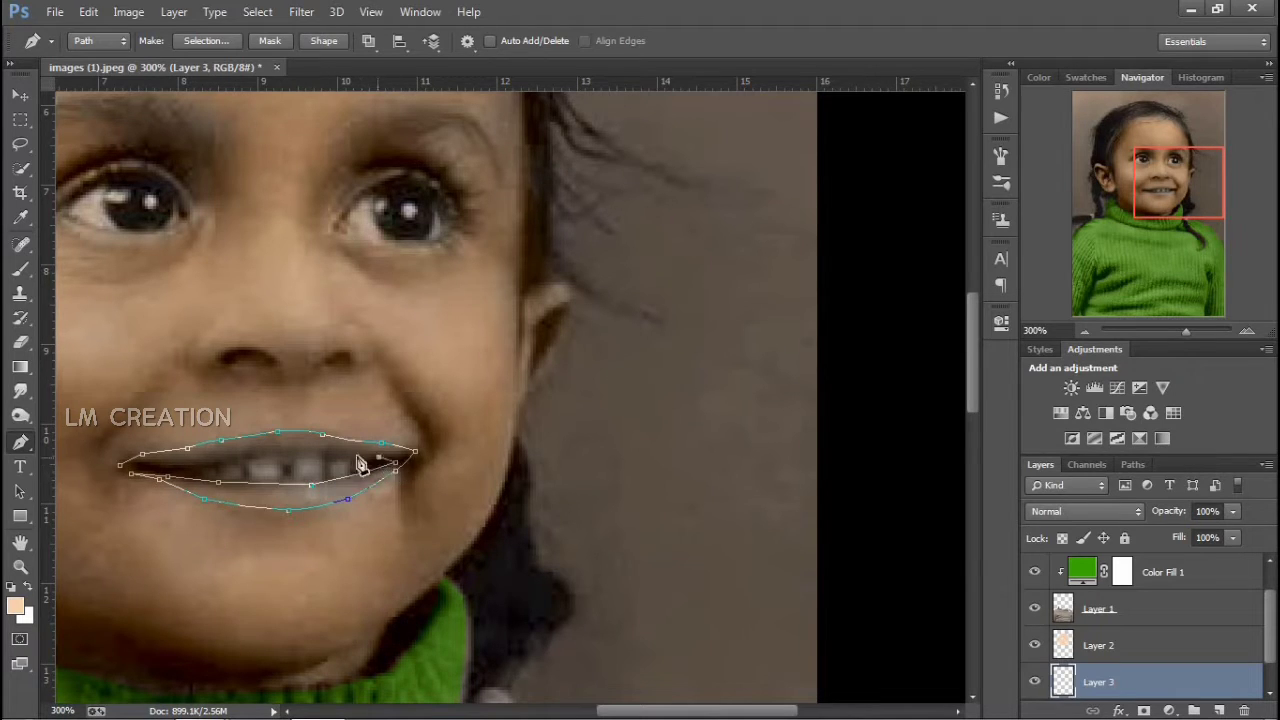
left_click(311, 457)
left_click(249, 457)
left_click(205, 465)
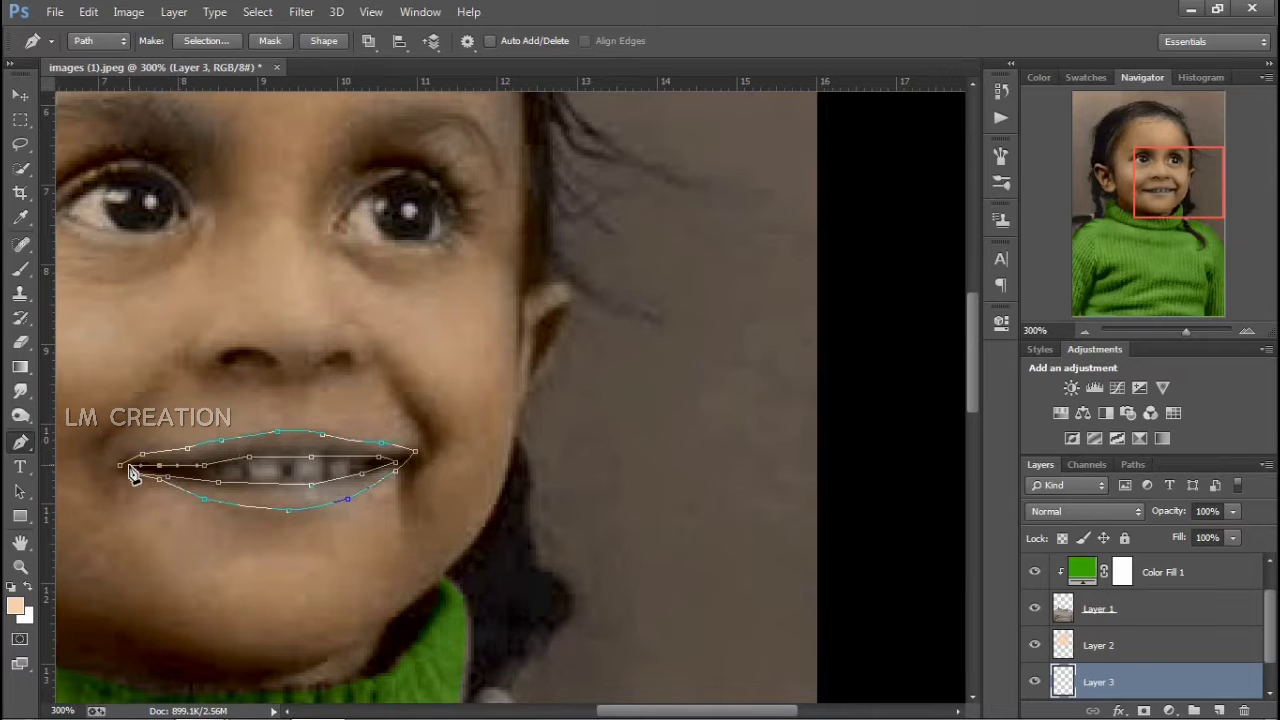
key("ctrl+Return")
- Swap the foreground and background colors and set the foreground to orange-red ff491e
scroll(137, 460, "down", 3)
scroll(357, 520, "up", 4)
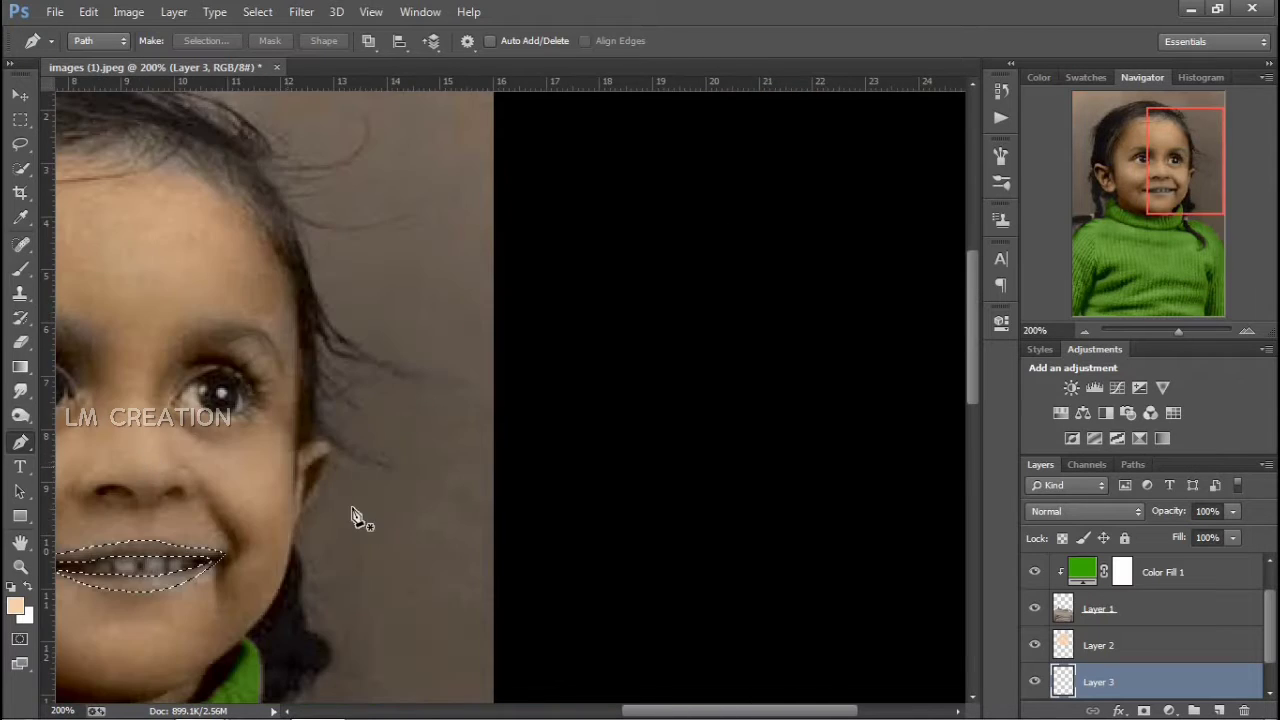
left_click(29, 588)
left_click(15, 604)
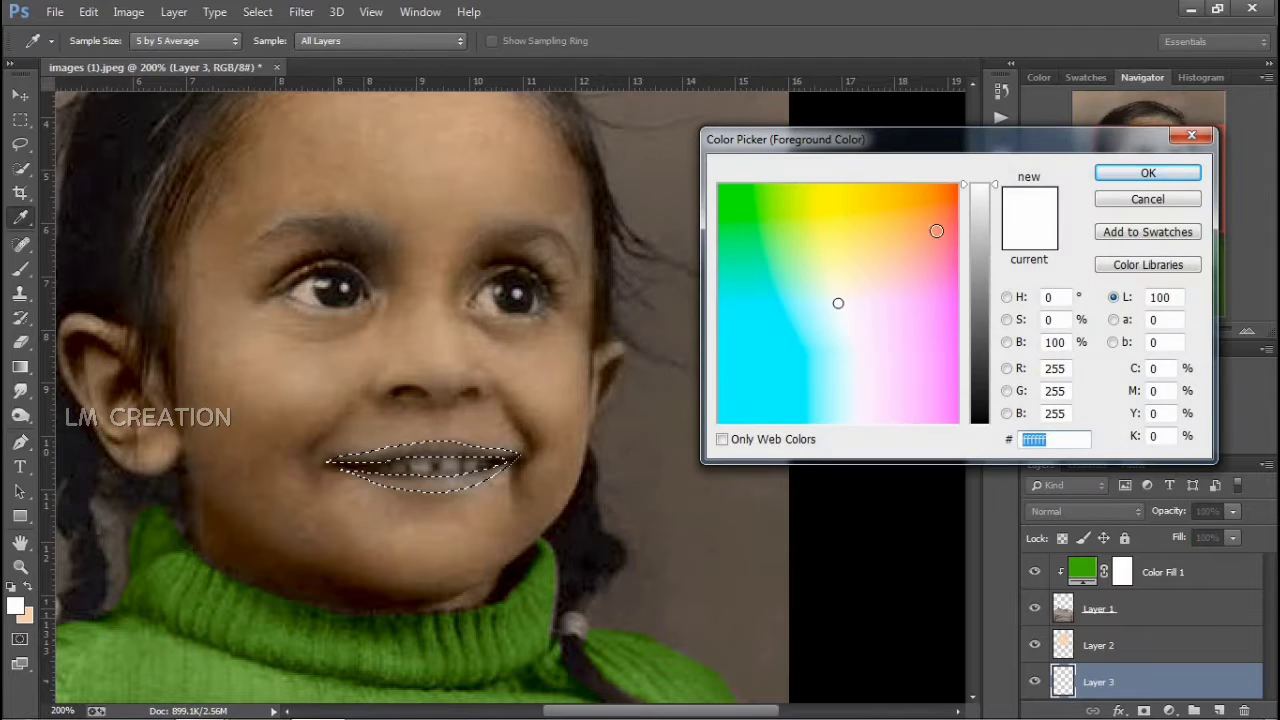
type("ff491e")
key("Return")
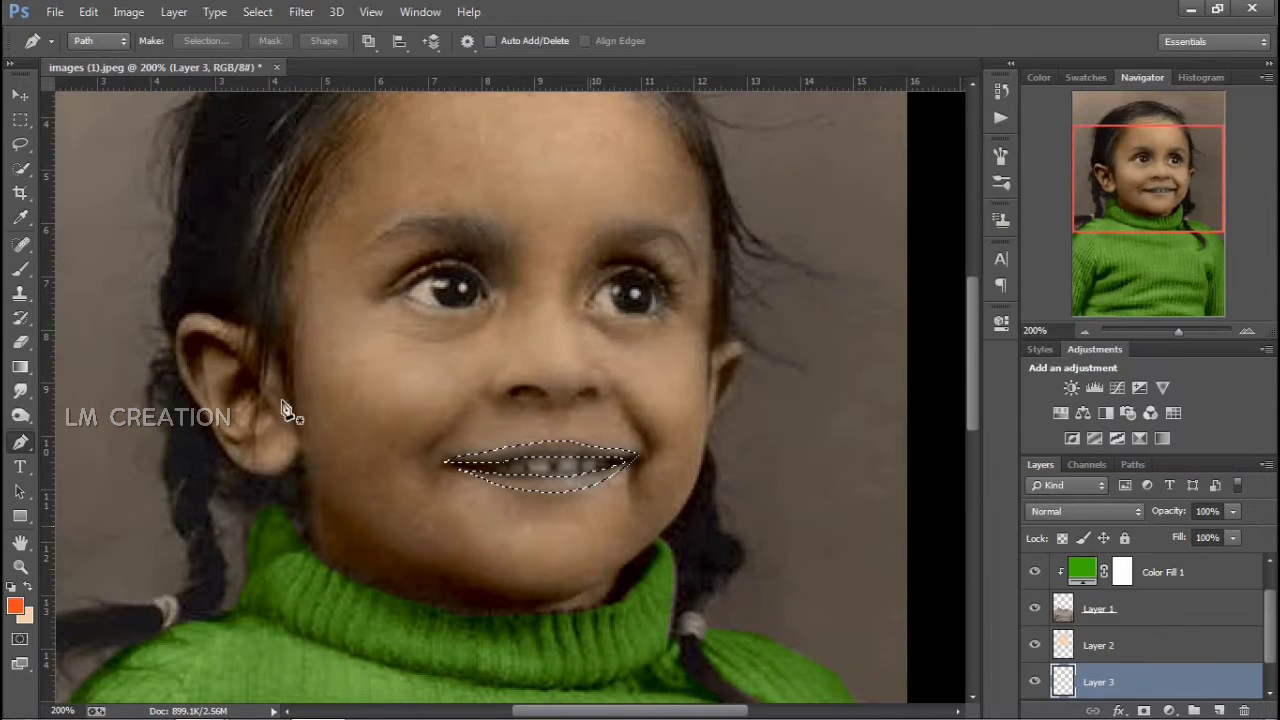
- Paint the selected upper and lower lips orange-red with the Brush tool and remove the selection
left_click(21, 276)
left_click_drag(450, 462, 630, 458)
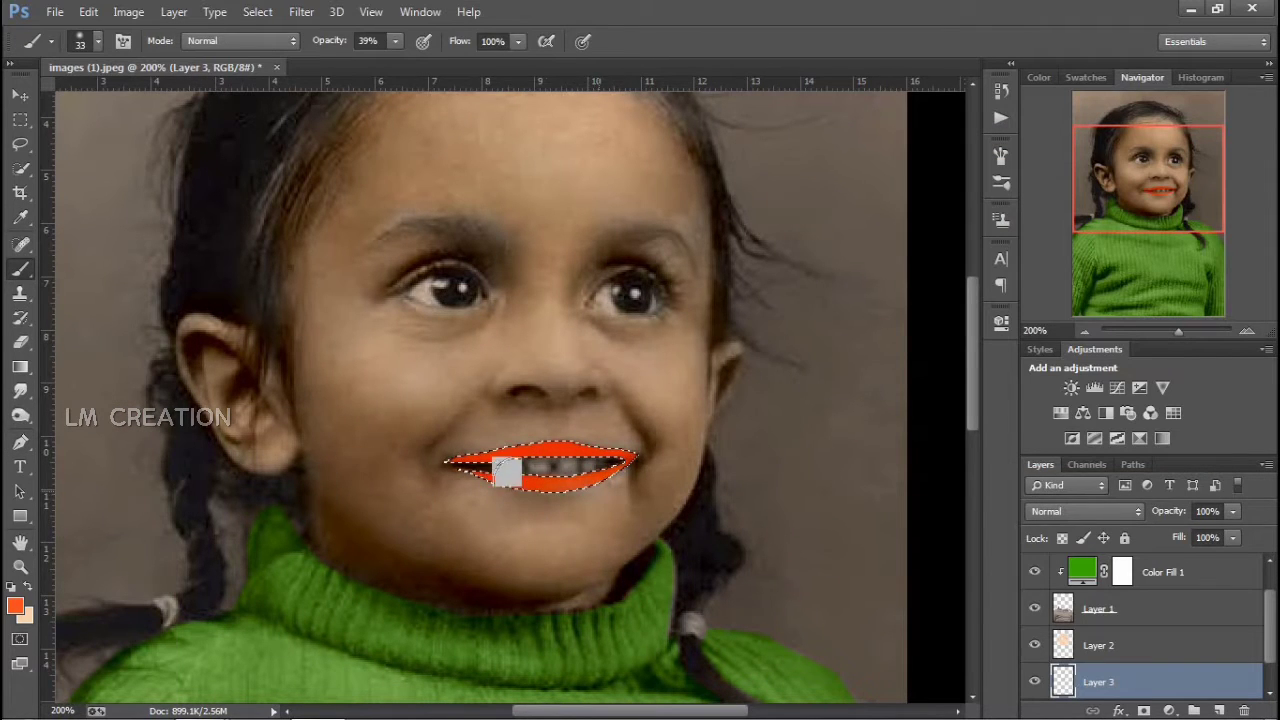
mouse_move(507, 472)
left_mouse_down()
mouse_move(624, 453)
mouse_move(464, 459)
mouse_move(577, 475)
left_mouse_up()
key("ctrl+d")
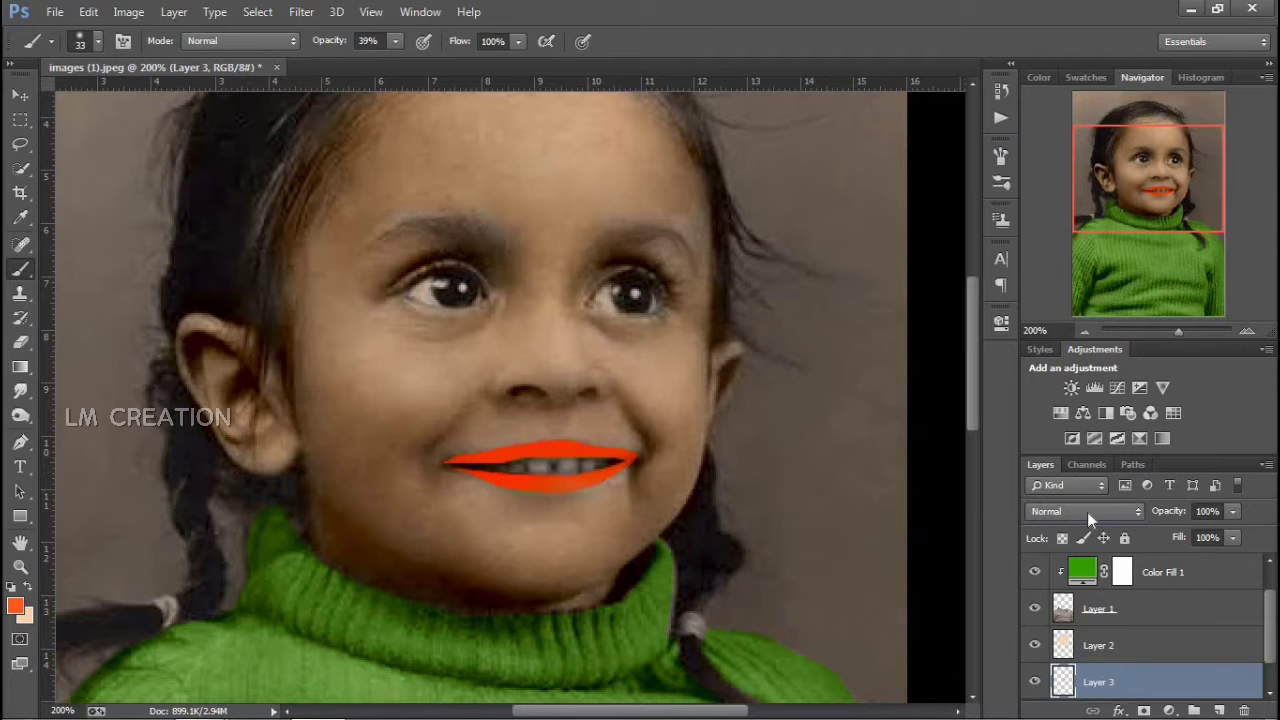
- Try different blend modes on the lip layer and settle on Soft Light
left_click(1088, 511)
left_click(1088, 511)
left_click(1088, 511)
left_click(1081, 505)
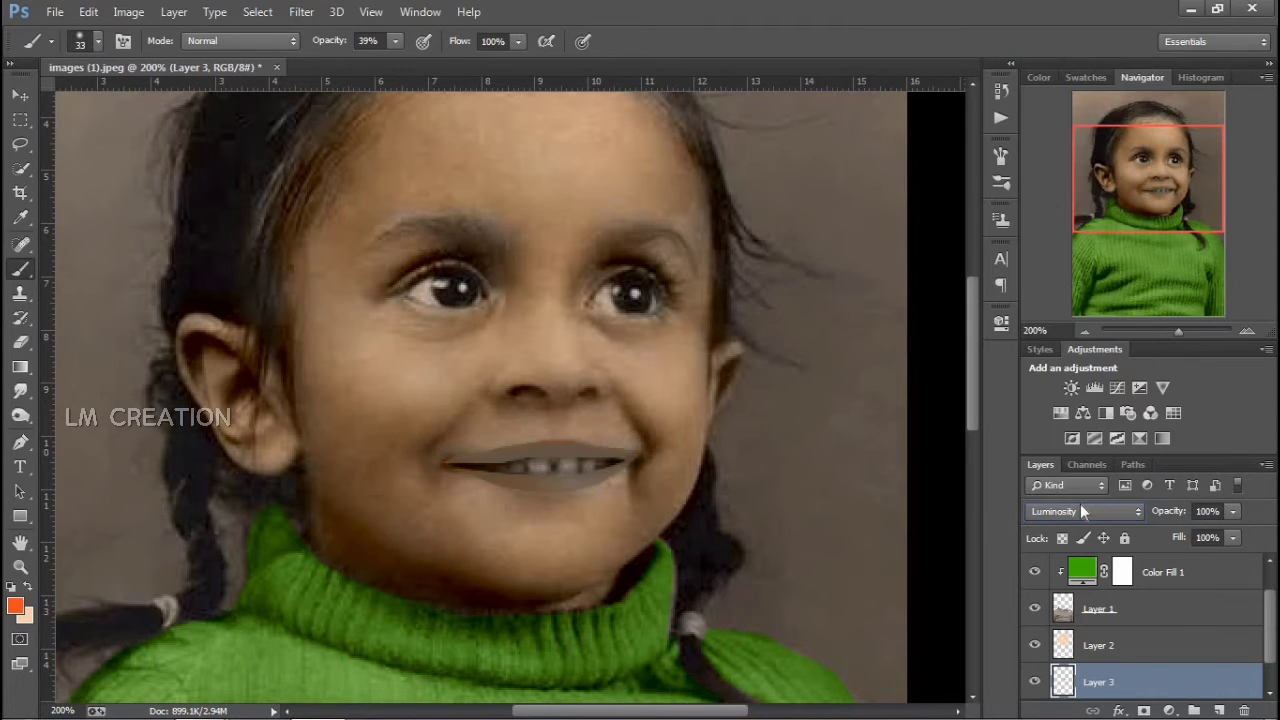
key("Up")
key("Up")
key("Up")
key("Up")
key("Up")
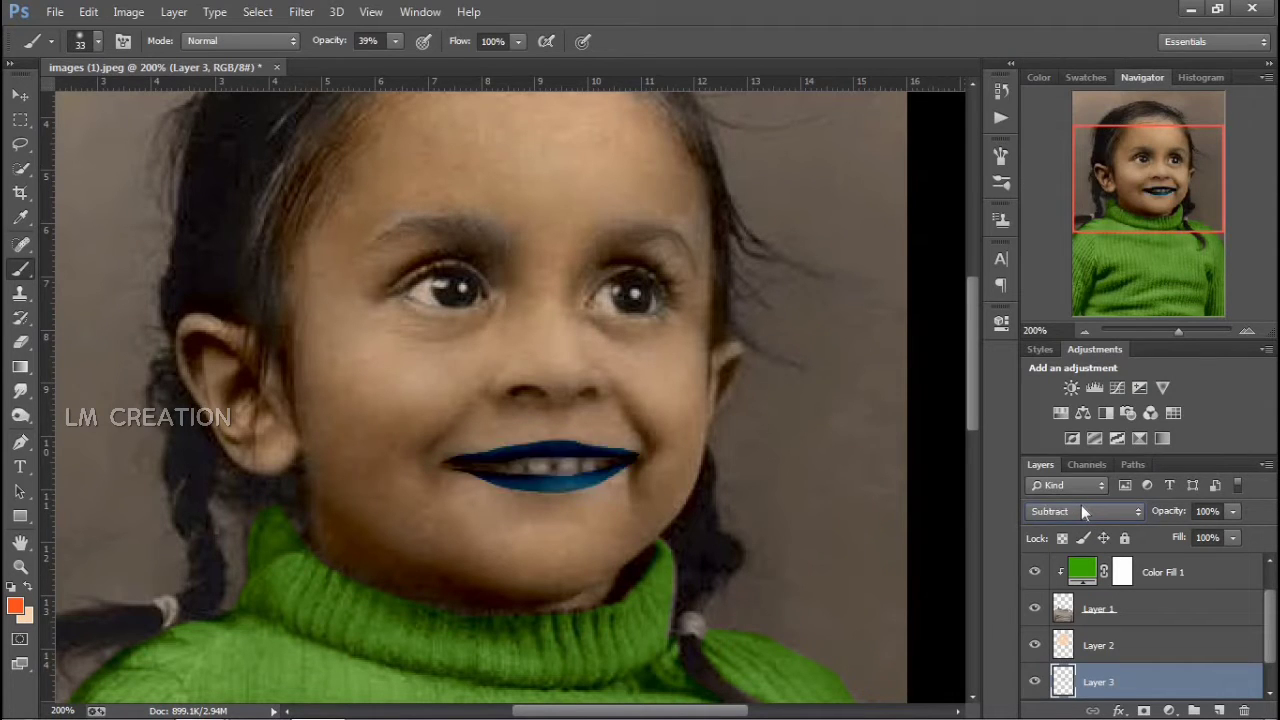
key("Up")
key("Up")
key("Up")
key("Up")
key("Up")
key("Up")
key("Up")
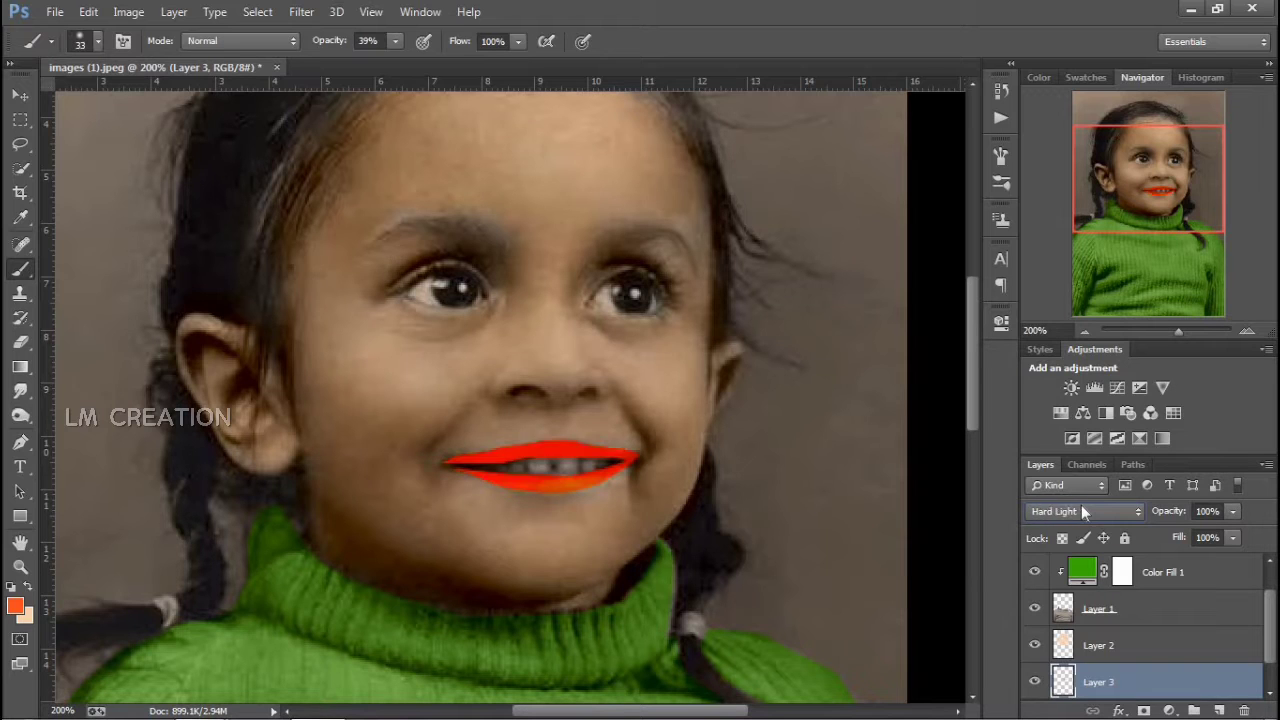
key("Up")
key("Down")
key("Up")
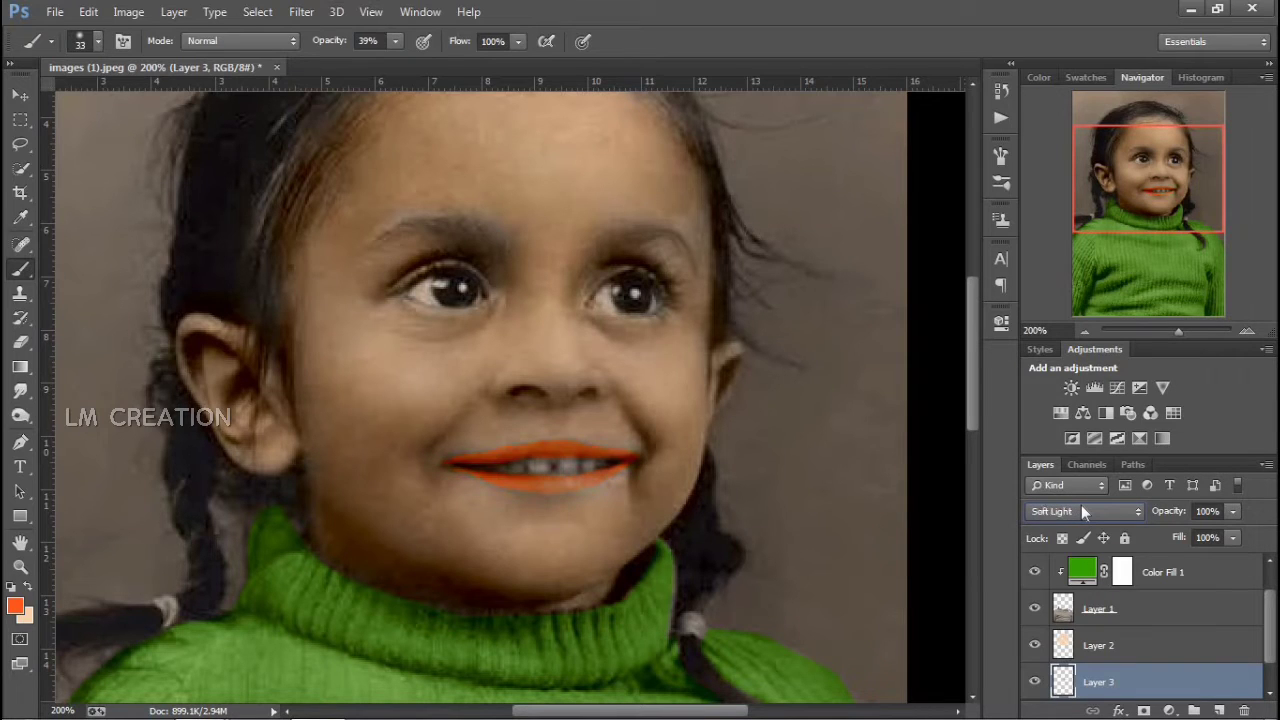
- Lower the lip layer's opacity to 65%
key("ctrl+minus")
key("ctrl+minus")
key("ctrl+minus")
key("ctrl+minus")
key("ctrl+1")
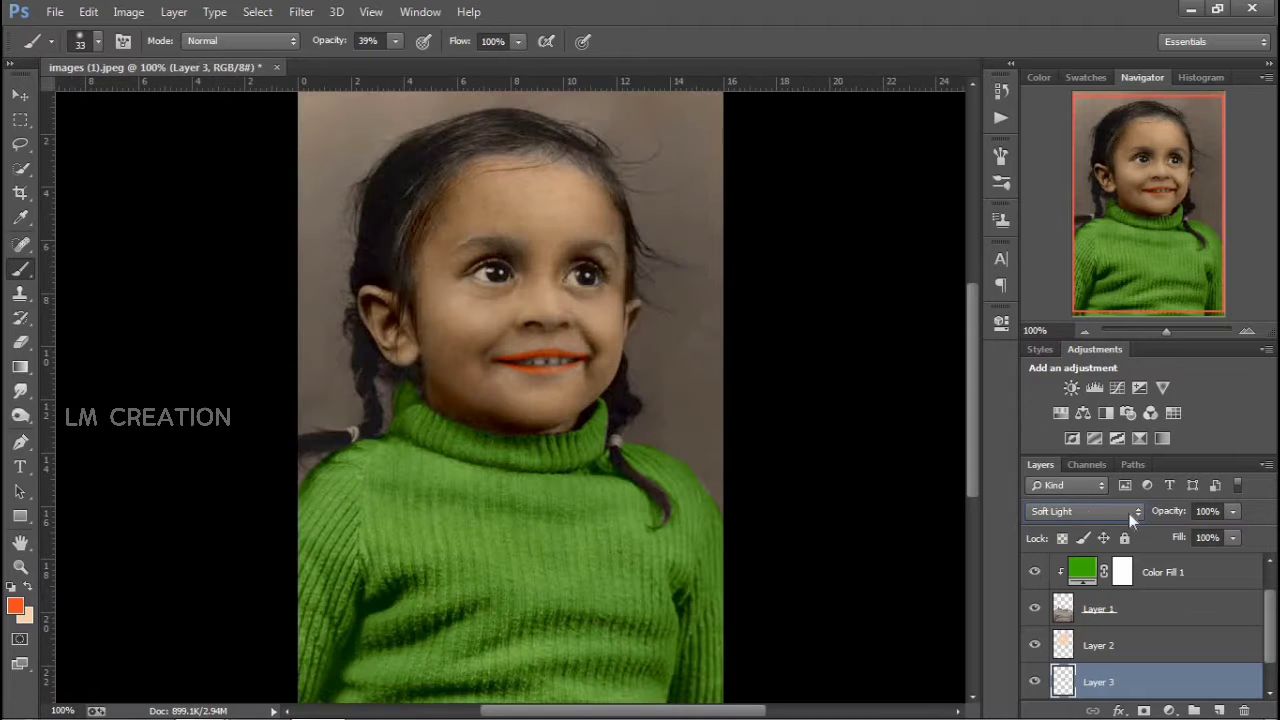
left_click(1233, 511)
key("Return")
- Soften the lip color's edges with a small-radius Gaussian Blur
key("ctrl+plus")
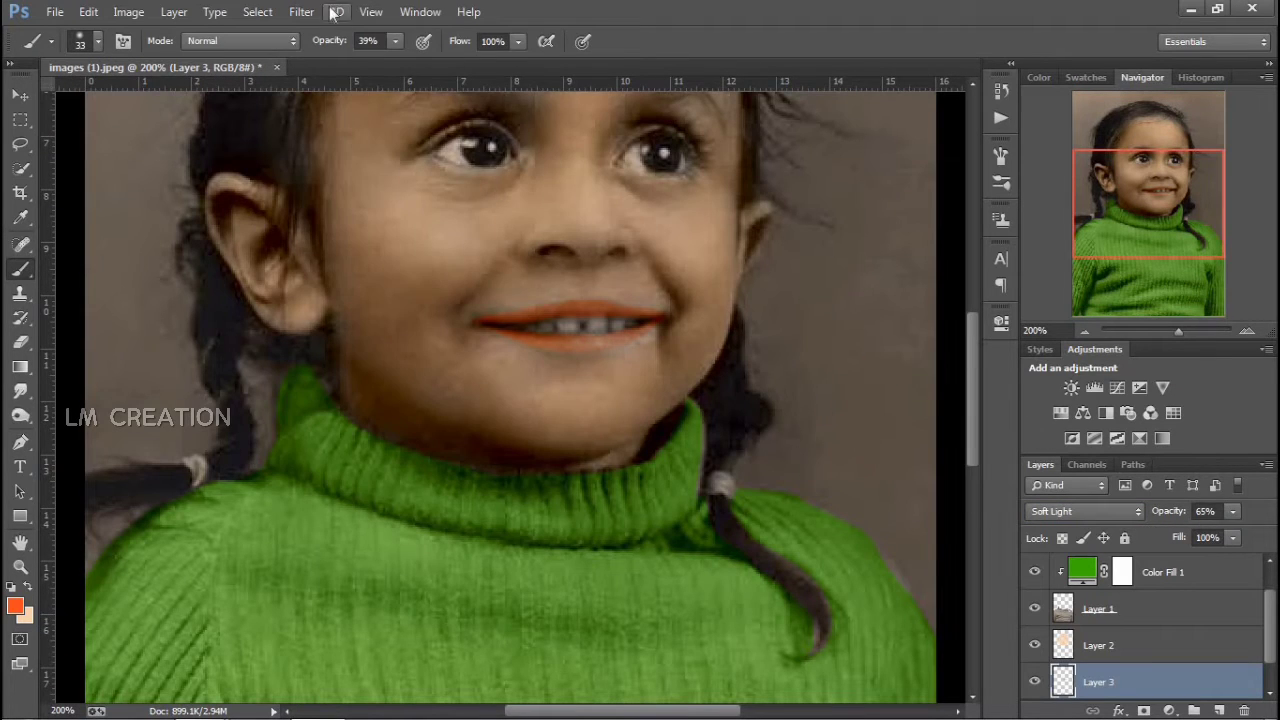
left_click(301, 12)
mouse_move(329, 214)
left_click(600, 351)
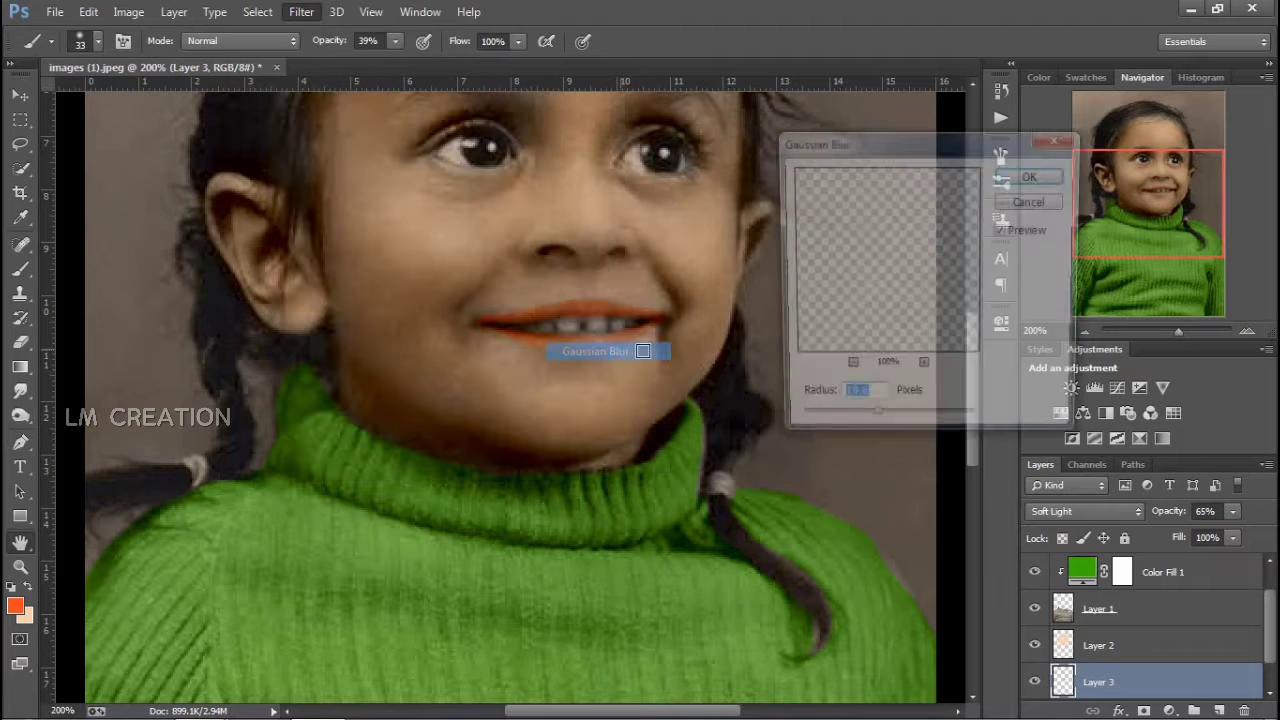
left_click(841, 425)
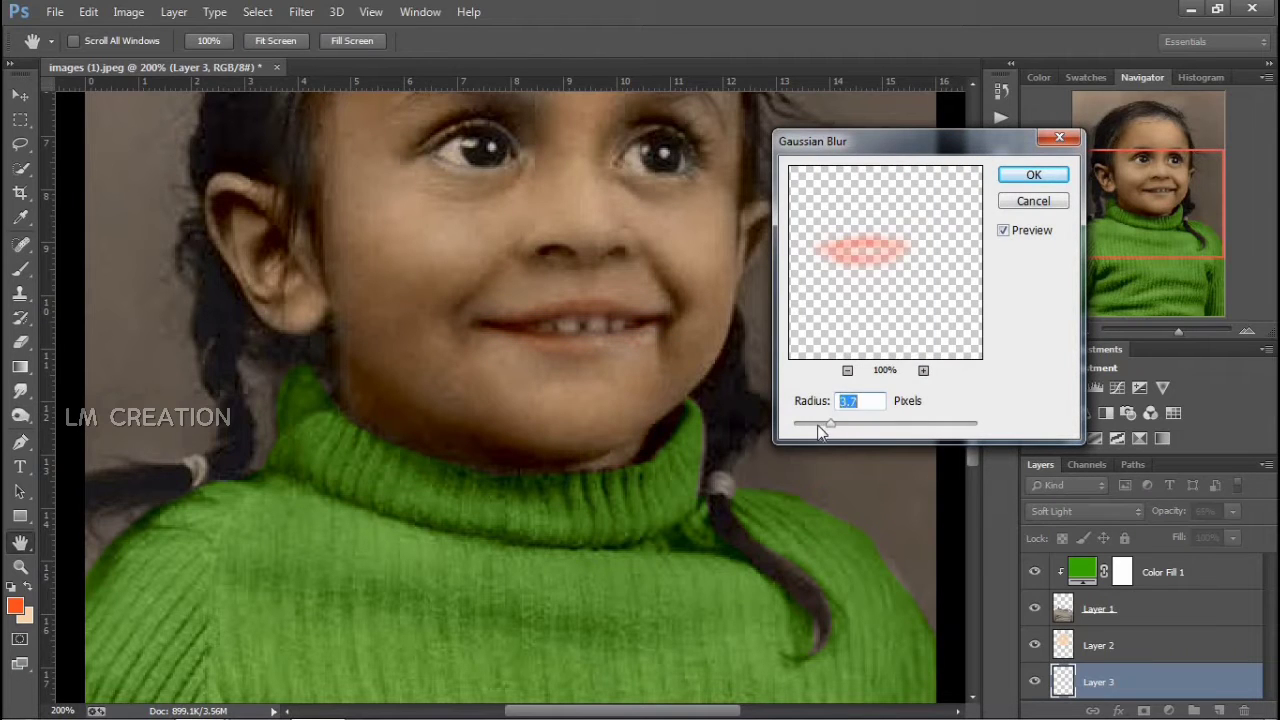
left_click_drag(818, 431, 811, 431)
key("Return")
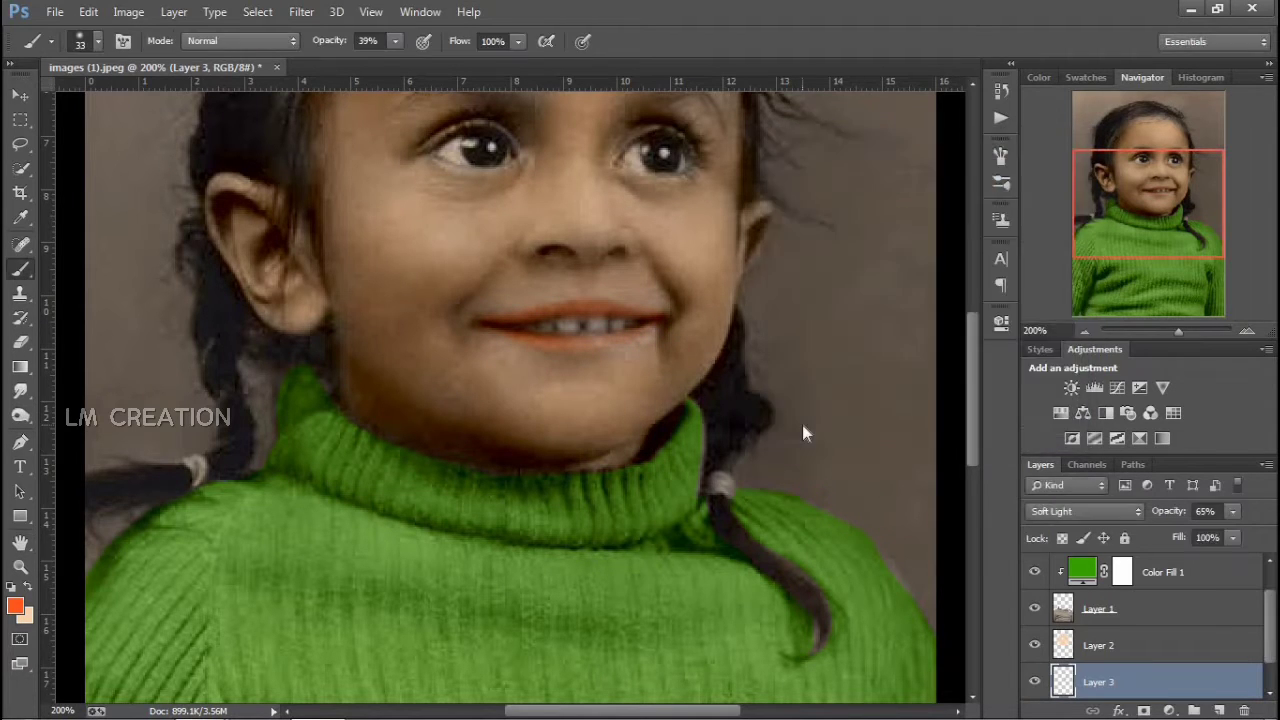
- Make the skin layer active, switch the foreground back to the peach skin color and enlarge the brush to 45 px
key("ctrl+minus")
key("ctrl+minus")
key("ctrl+minus")
key("ctrl+minus")
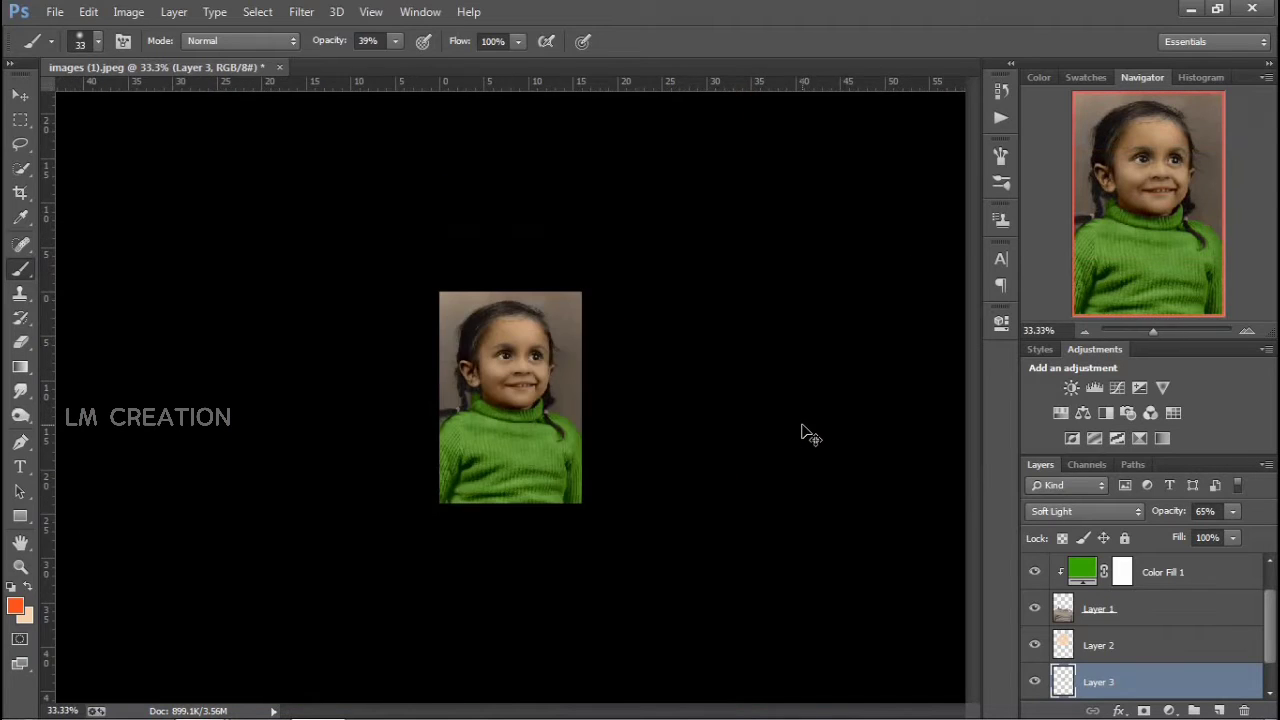
key("ctrl+plus")
key("ctrl+plus")
key("ctrl+plus")
key("alt+bracketright")
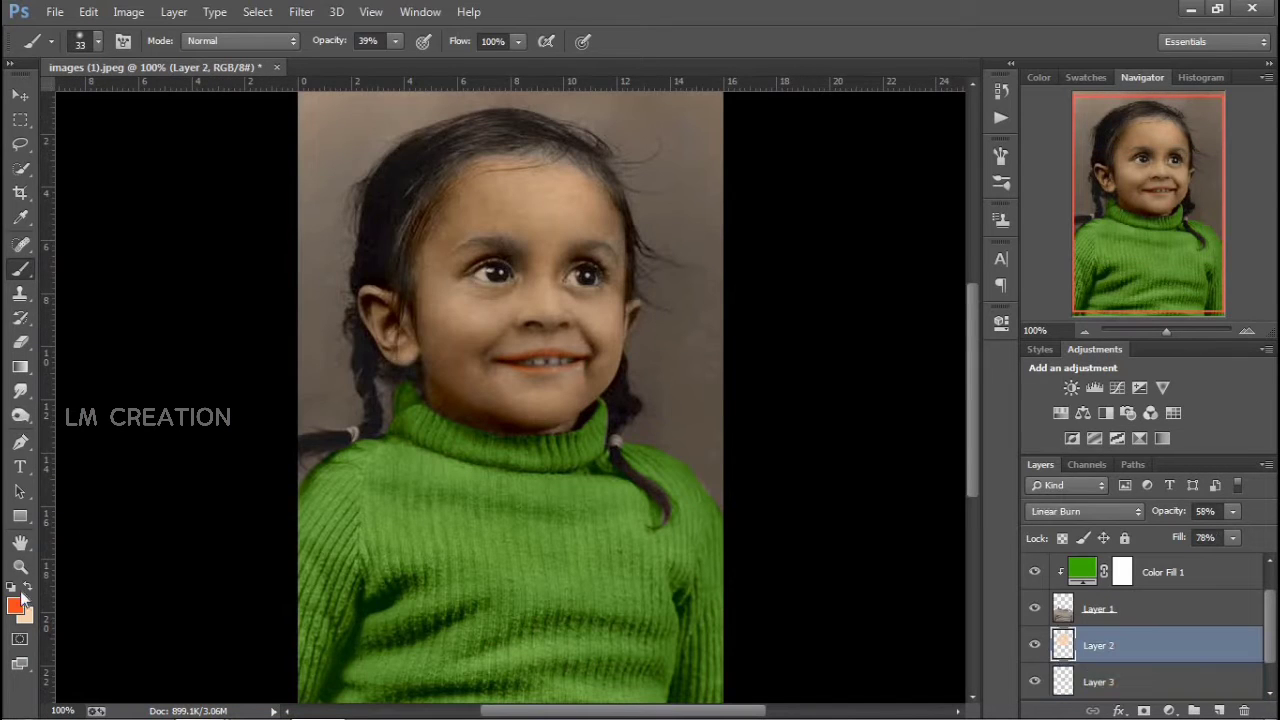
key("x")
left_click_drag(512, 137, 467, 221)
key("bracketright")
key("bracketright")
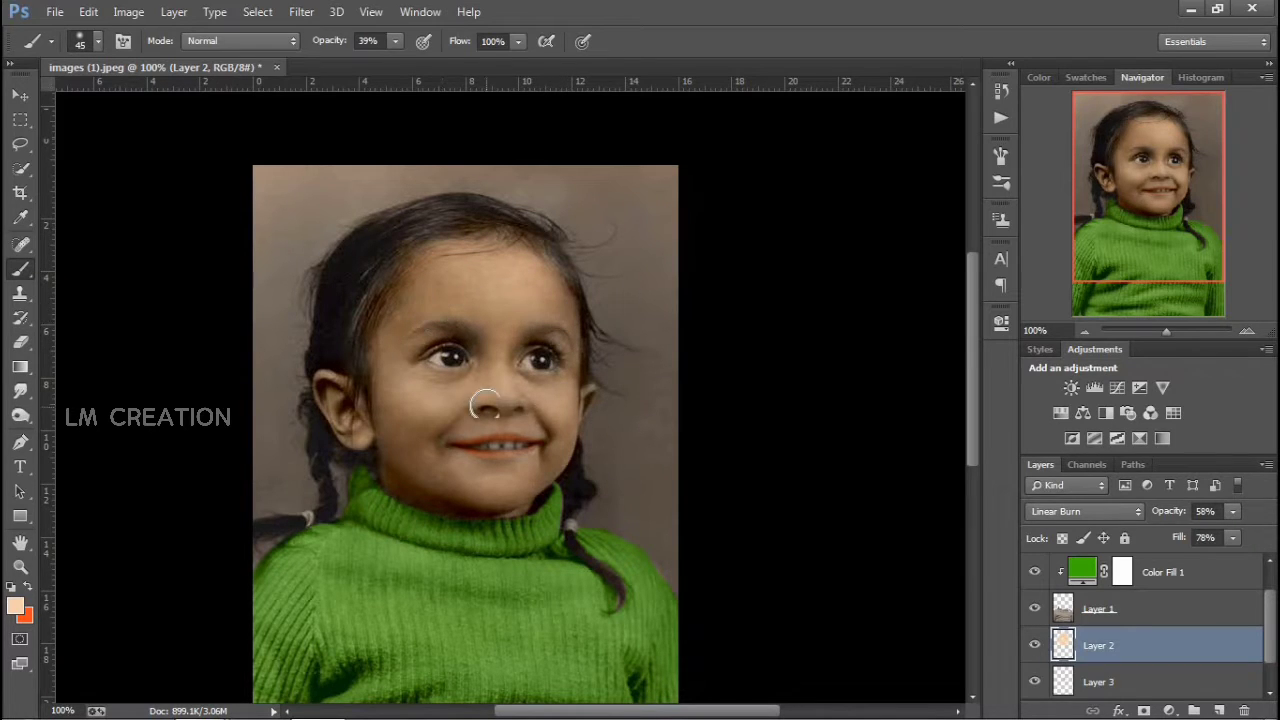
- Add a new empty layer and move it below the lip layer, directly above the original photo
key("ctrl+plus")
key("ctrl+plus")
key("ctrl+plus")
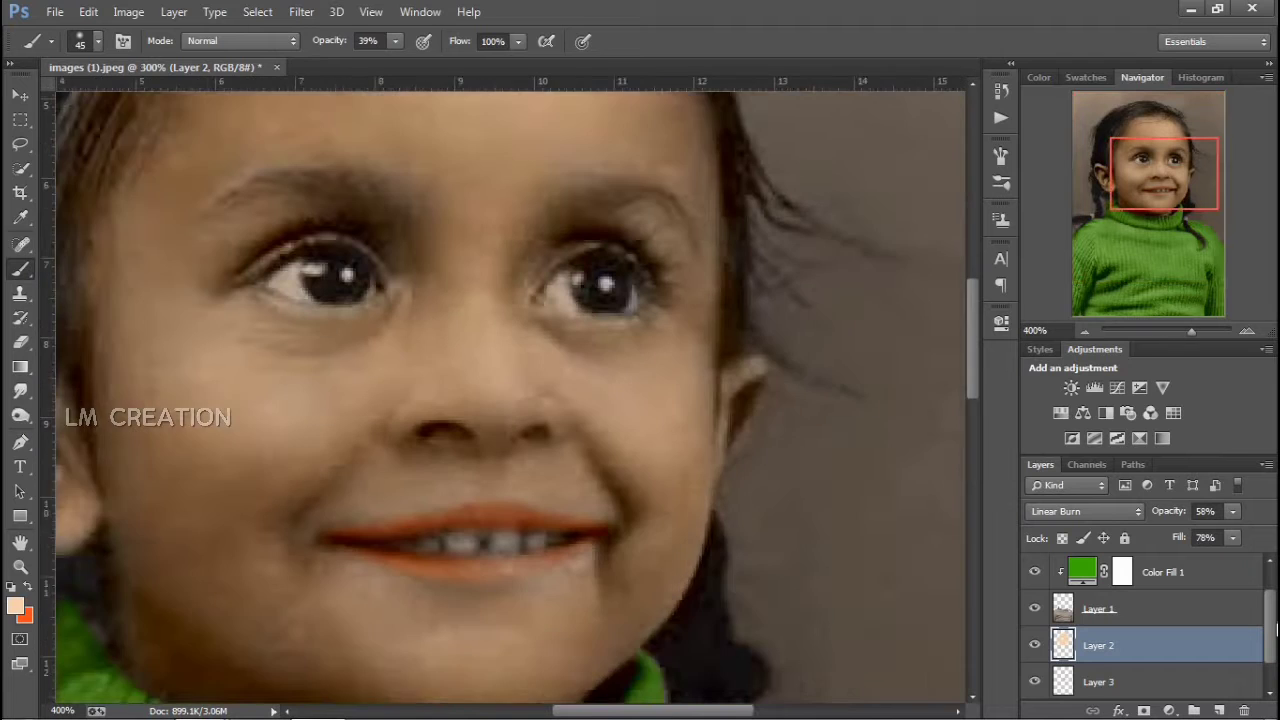
left_click_drag(763, 623, 678, 452)
key("ctrl+minus")
key("ctrl+minus")
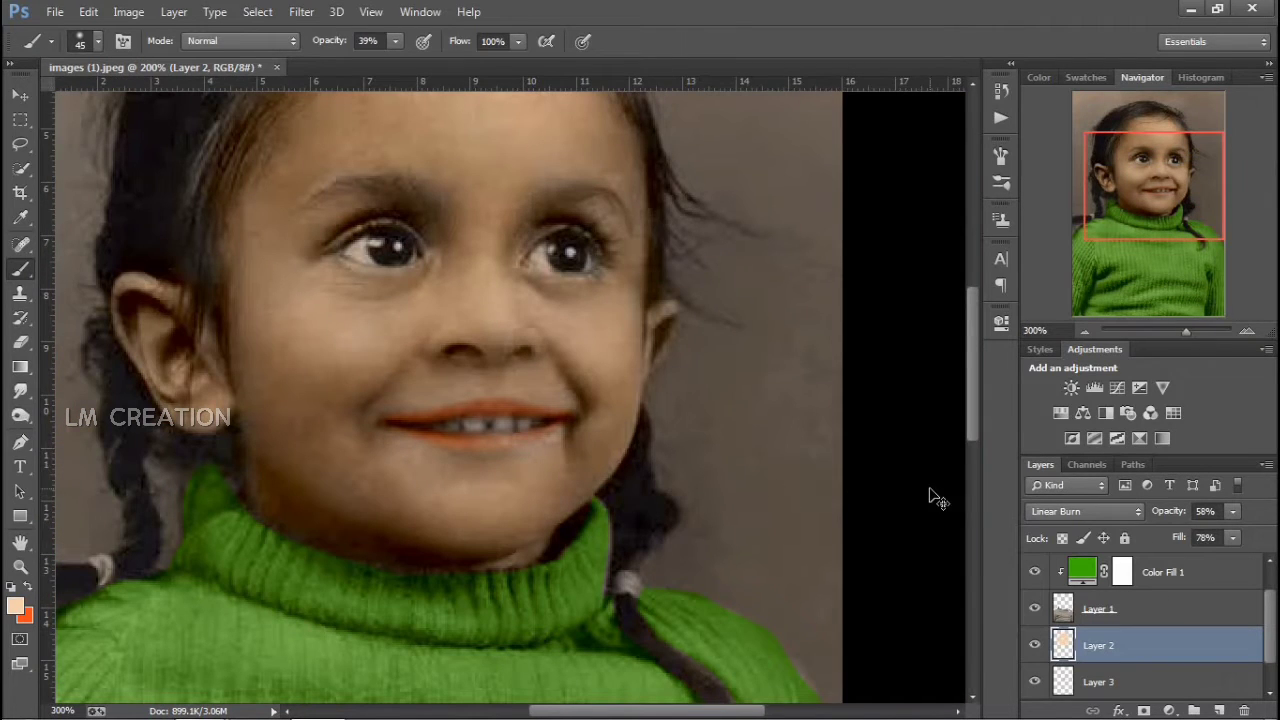
key("ctrl+plus")
left_click(1219, 710)
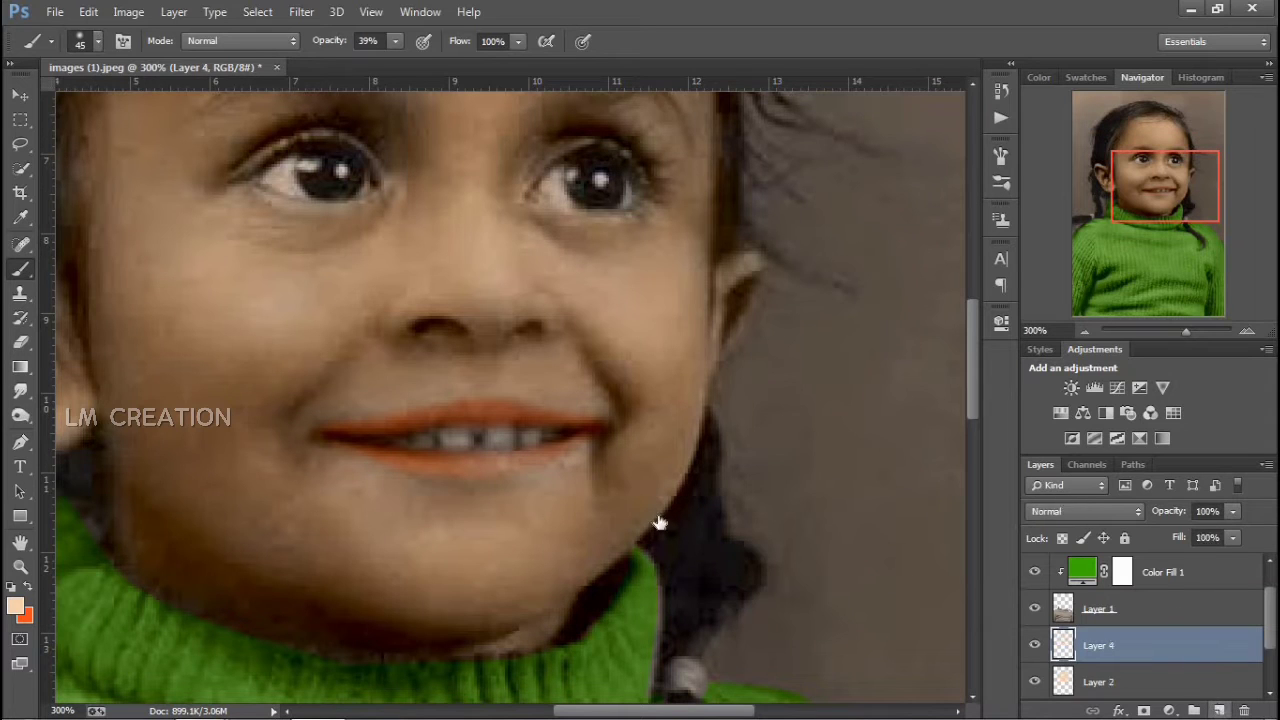
left_click_drag(1098, 645, 1121, 620)
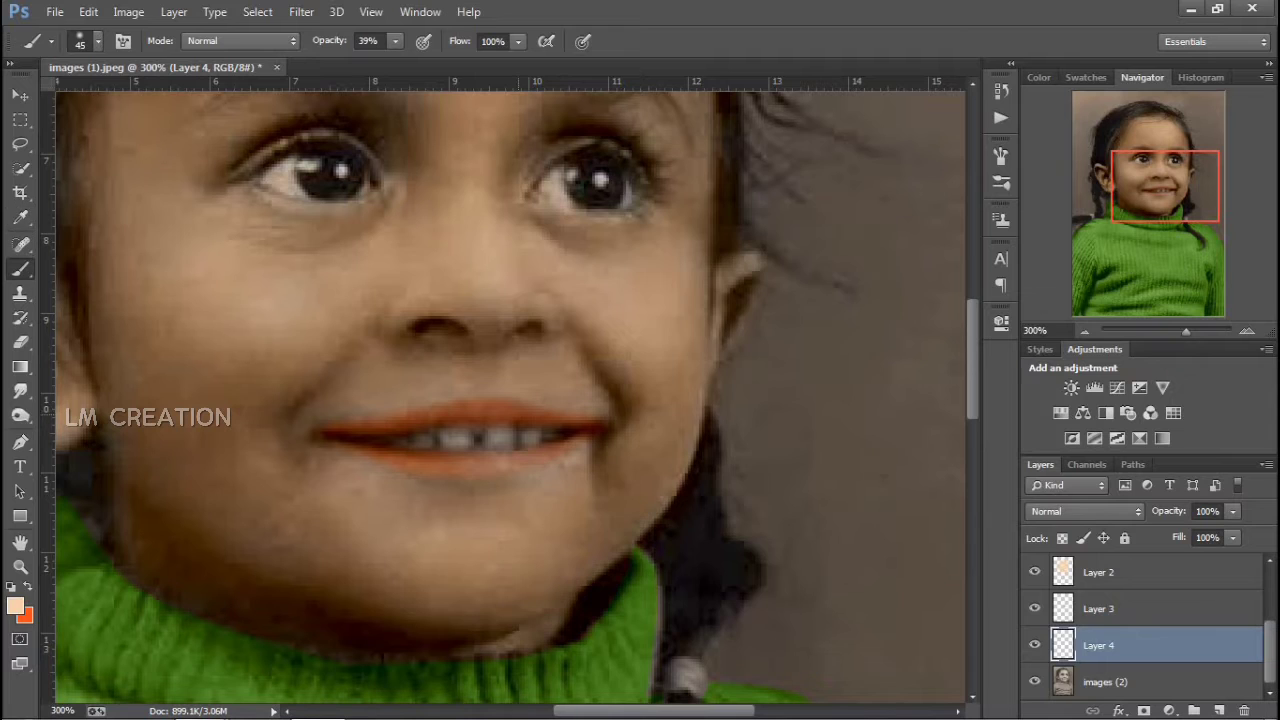
- Reduce the brush size to 3 px
right_click(600, 265)
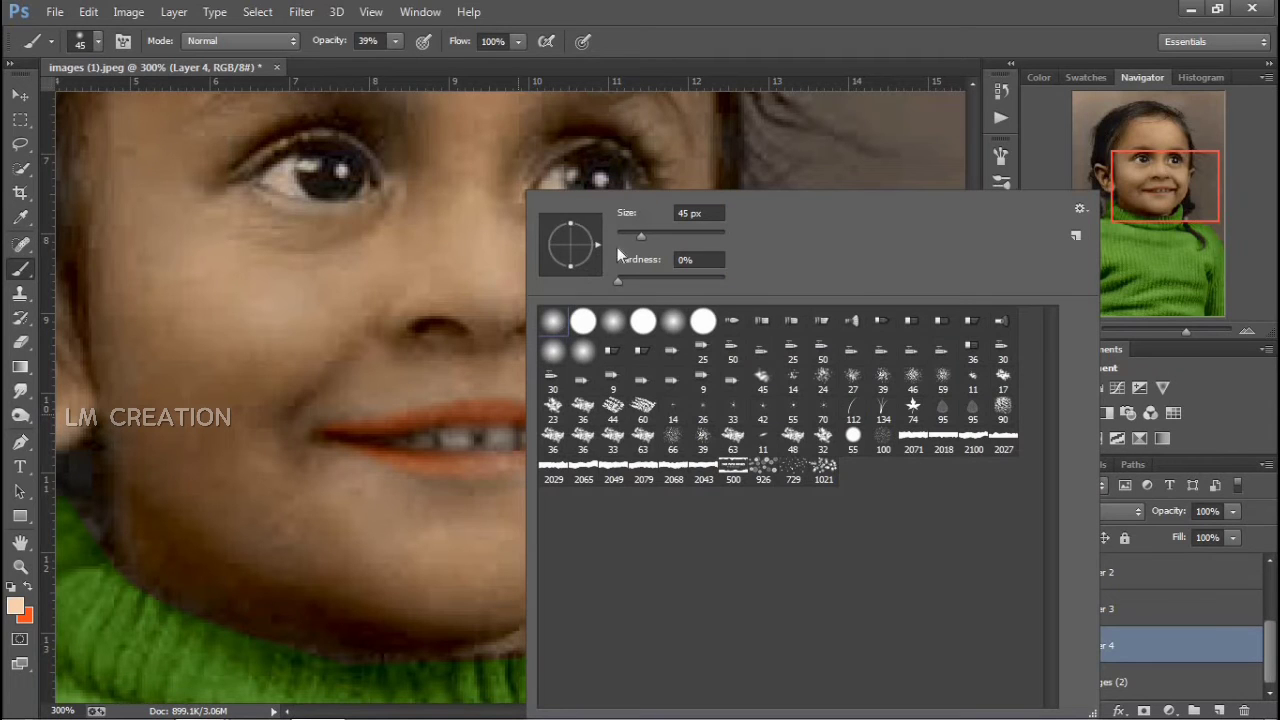
left_click_drag(641, 236, 620, 236)
key("Return")
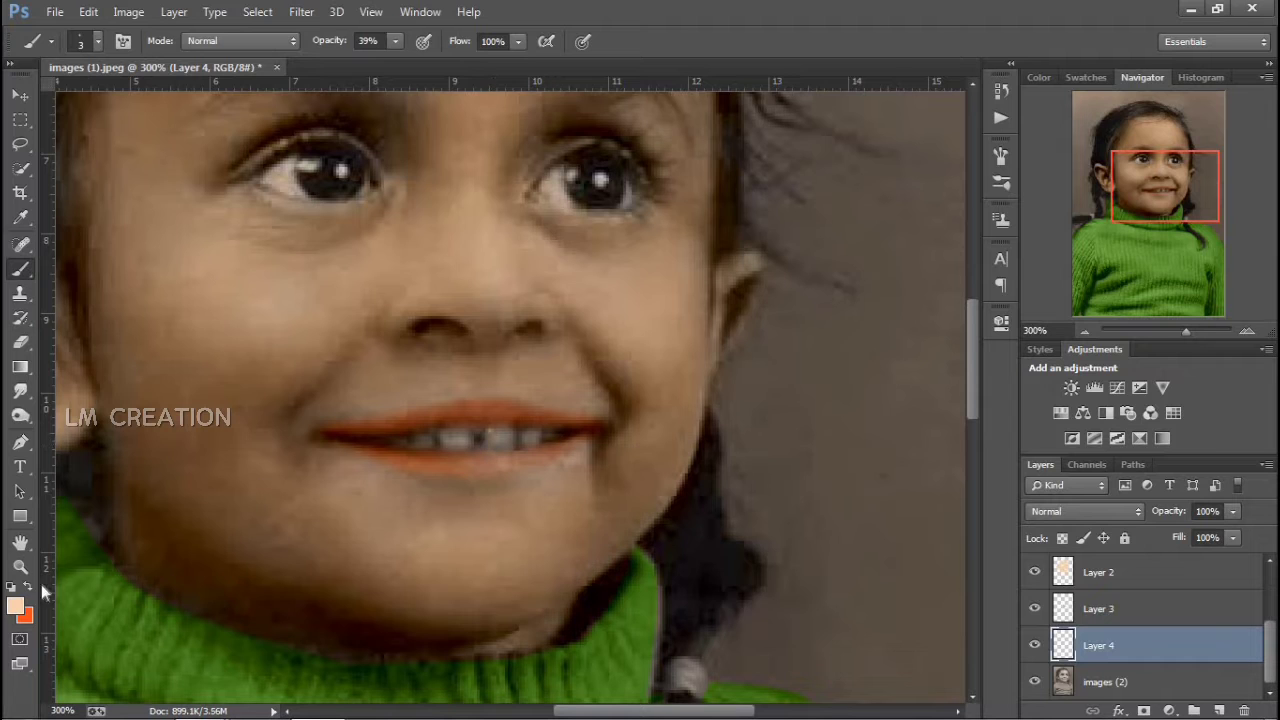
left_click(16, 605)
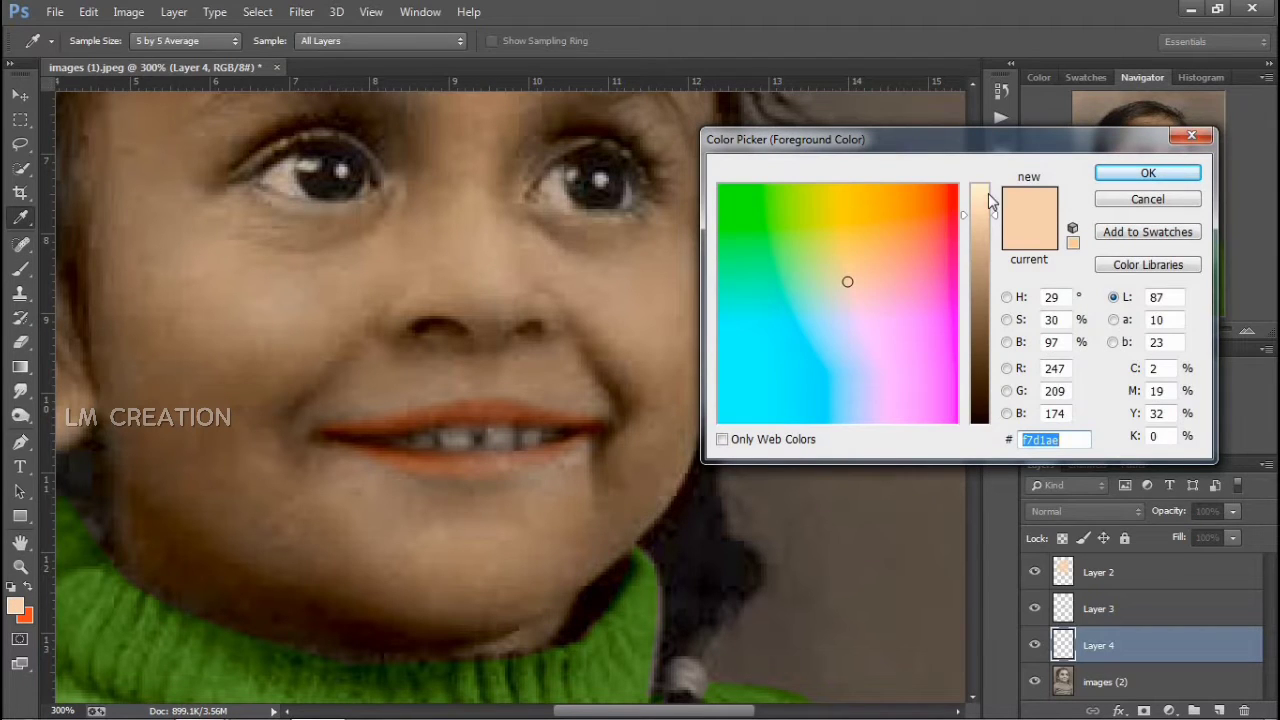
left_click_drag(990, 200, 988, 183)
left_click(860, 362)
left_click(862, 412)
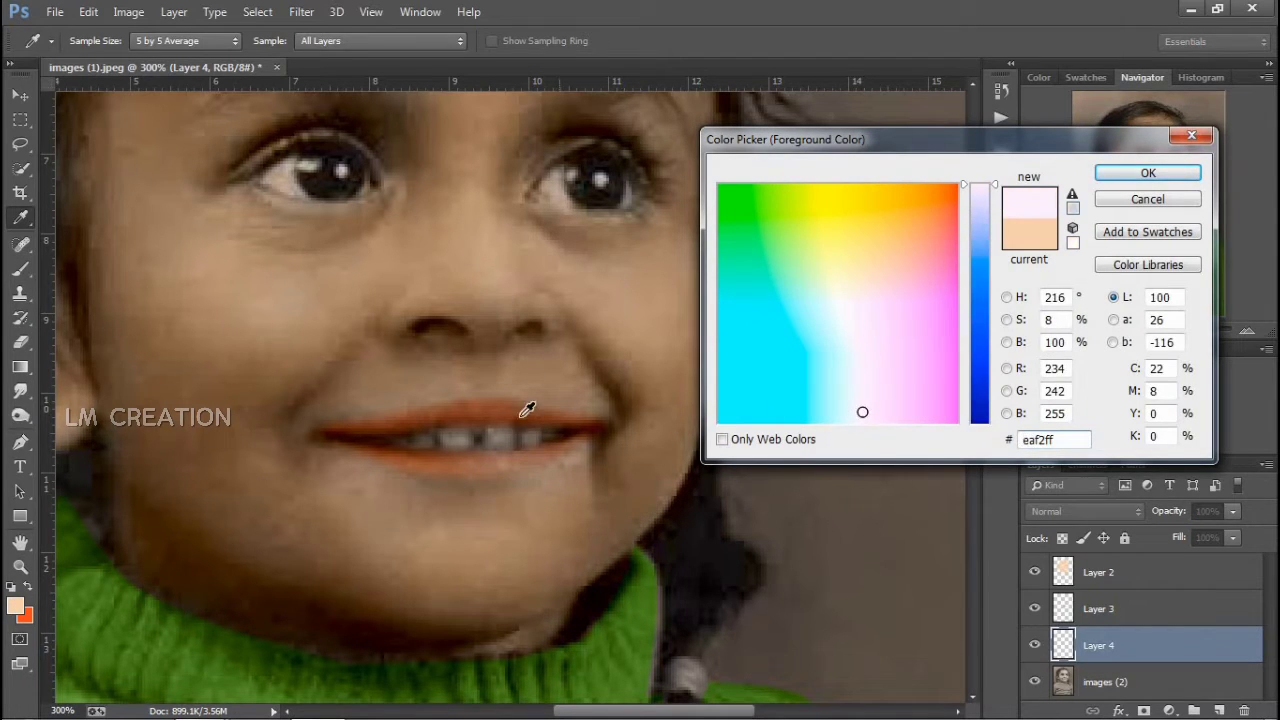
left_click(299, 174)
left_click_drag(993, 197, 983, 160)
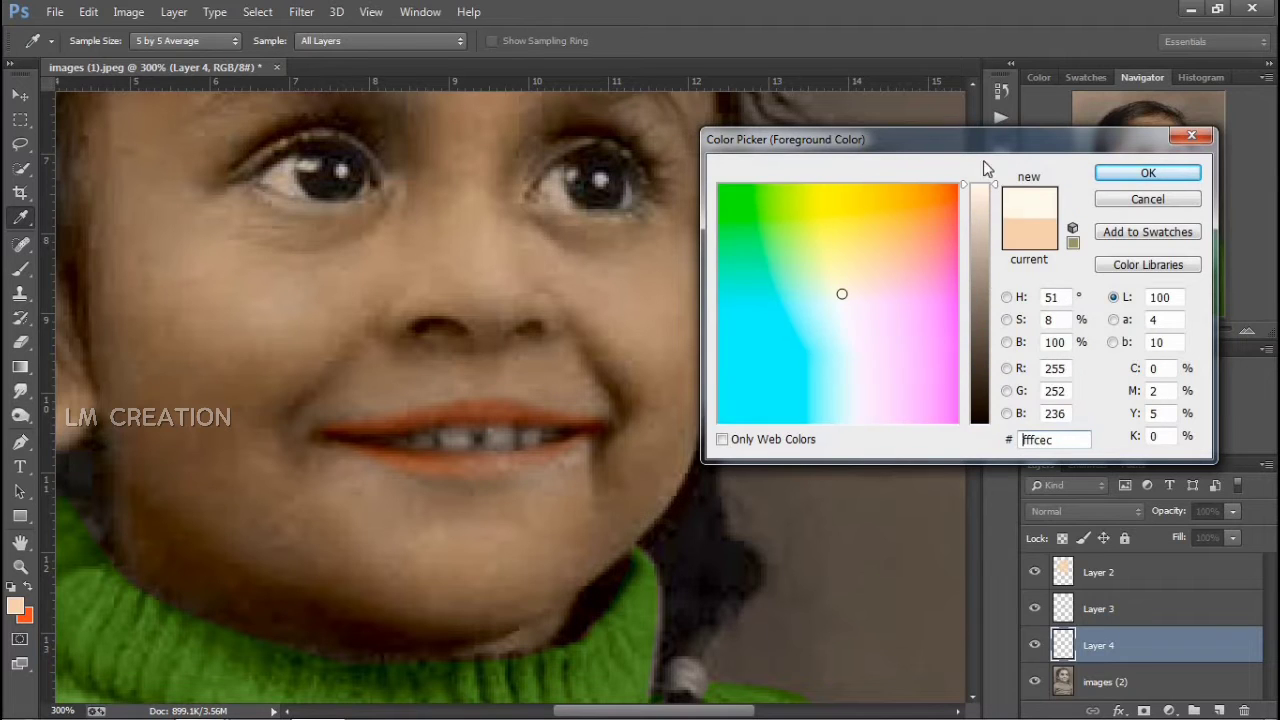
left_click(970, 437)
left_click(783, 265)
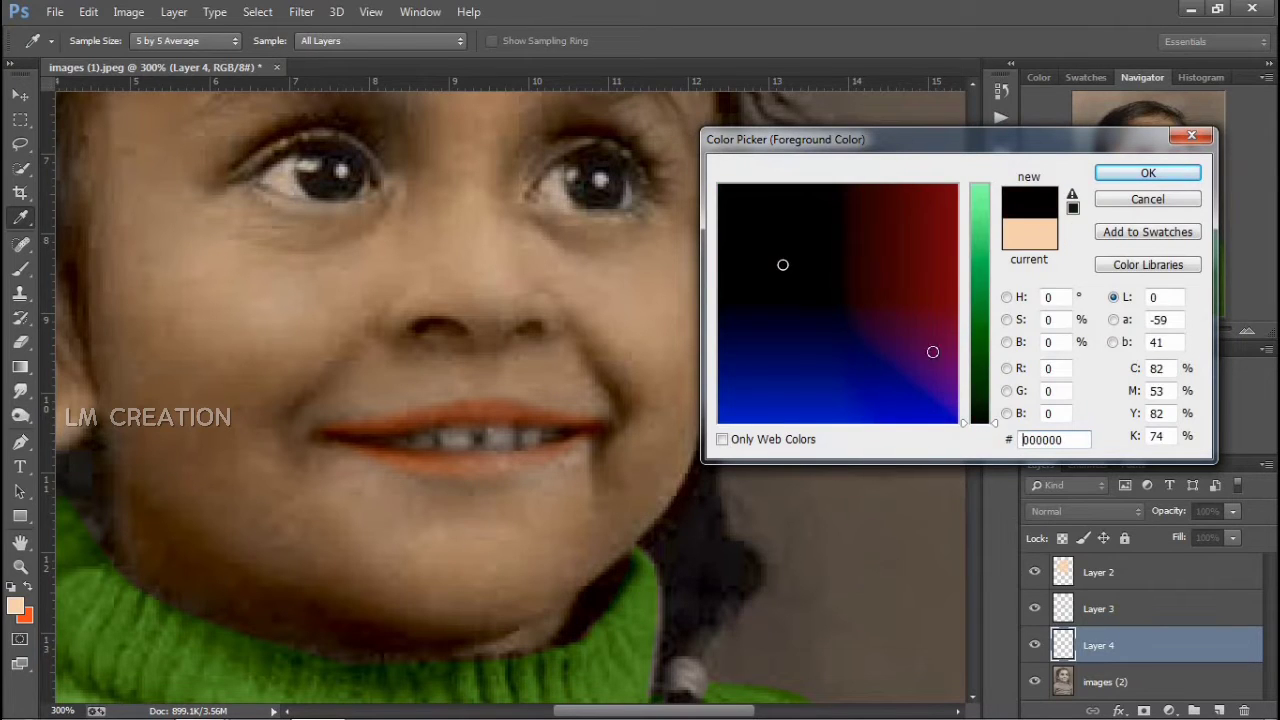
left_click(1143, 172)
key("b")
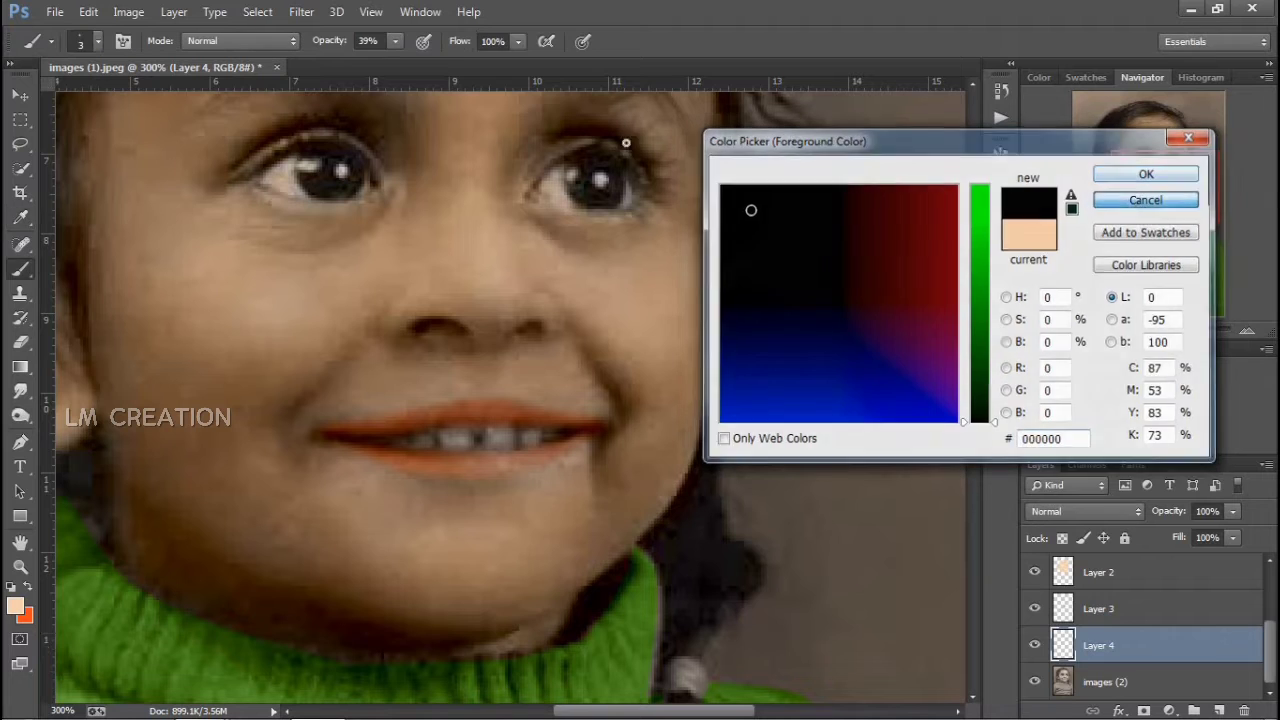
key("ctrl+minus")
key("ctrl+minus")
key("ctrl+minus")
key("ctrl+minus")
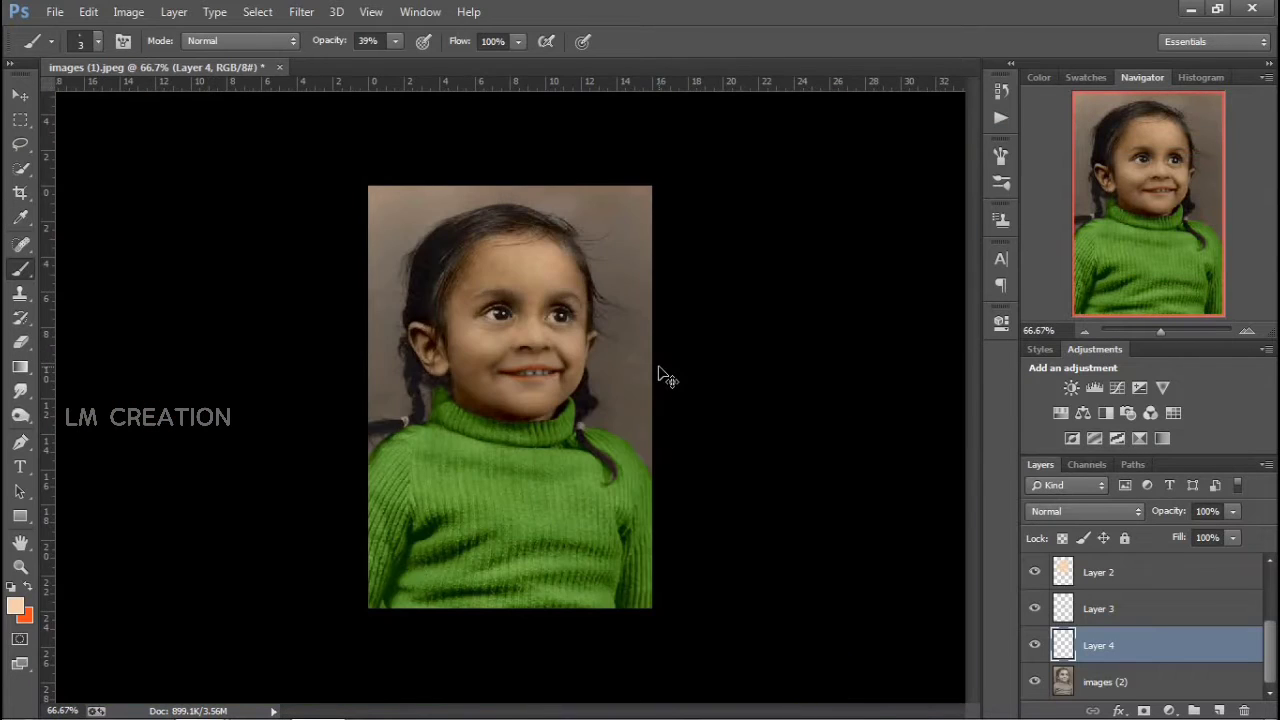
key("ctrl+plus")
key("ctrl+plus")
key("ctrl+plus")
scroll(571, 209, "up", 2)
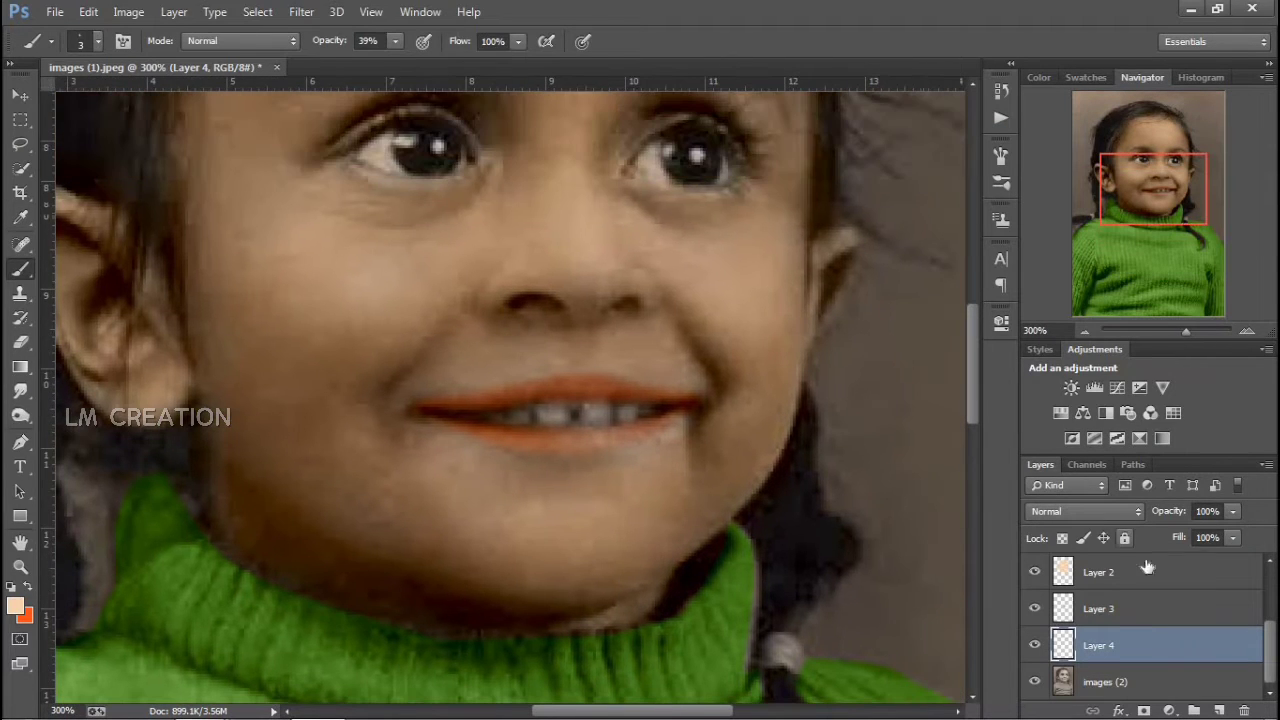
- Replace the empty Layer 4 with an Exposure adjustment of +1.92 directly above the original photo and invert its mask to black
left_click(1060, 682)
left_click(1139, 387)
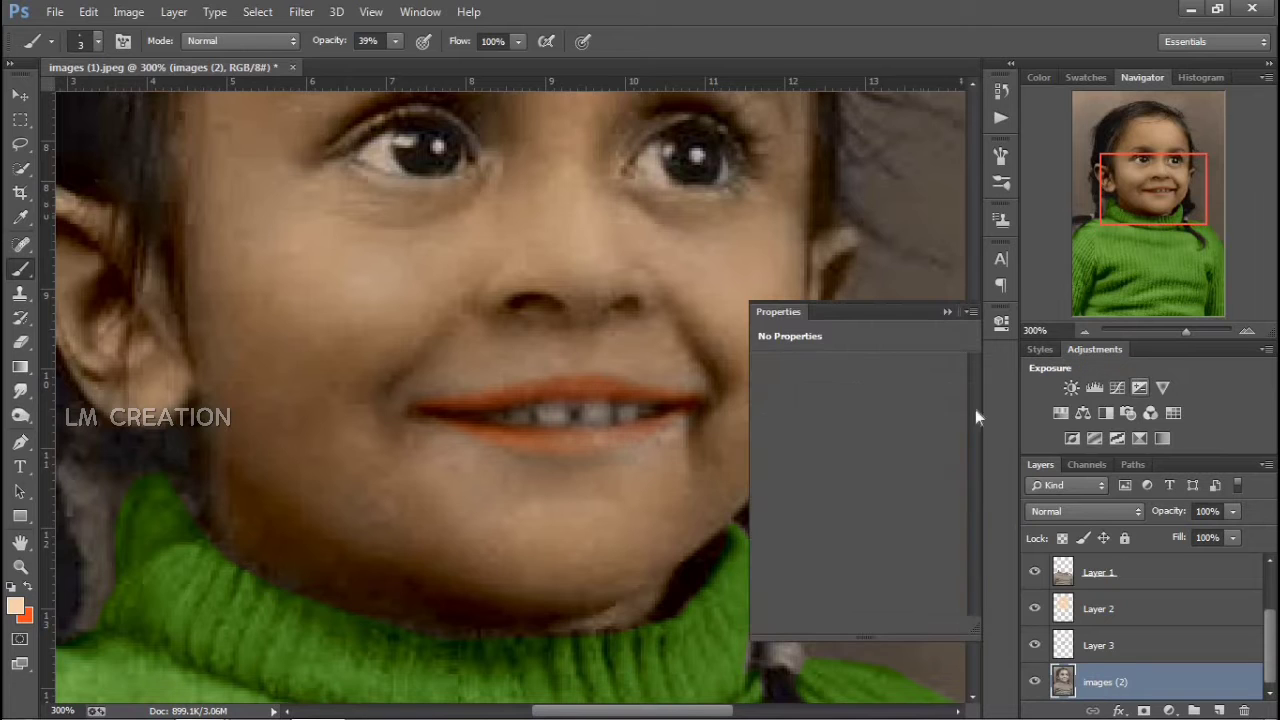
left_click_drag(878, 411, 886, 418)
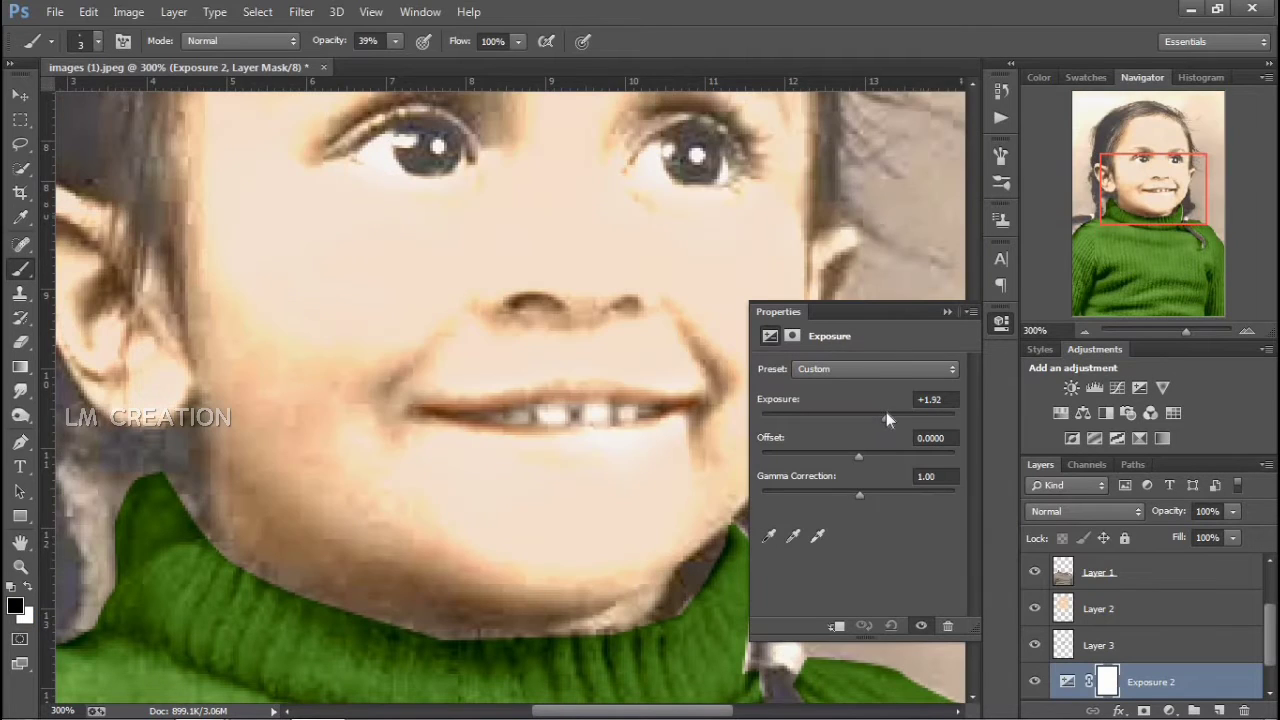
left_click(949, 313)
key("ctrl+i")
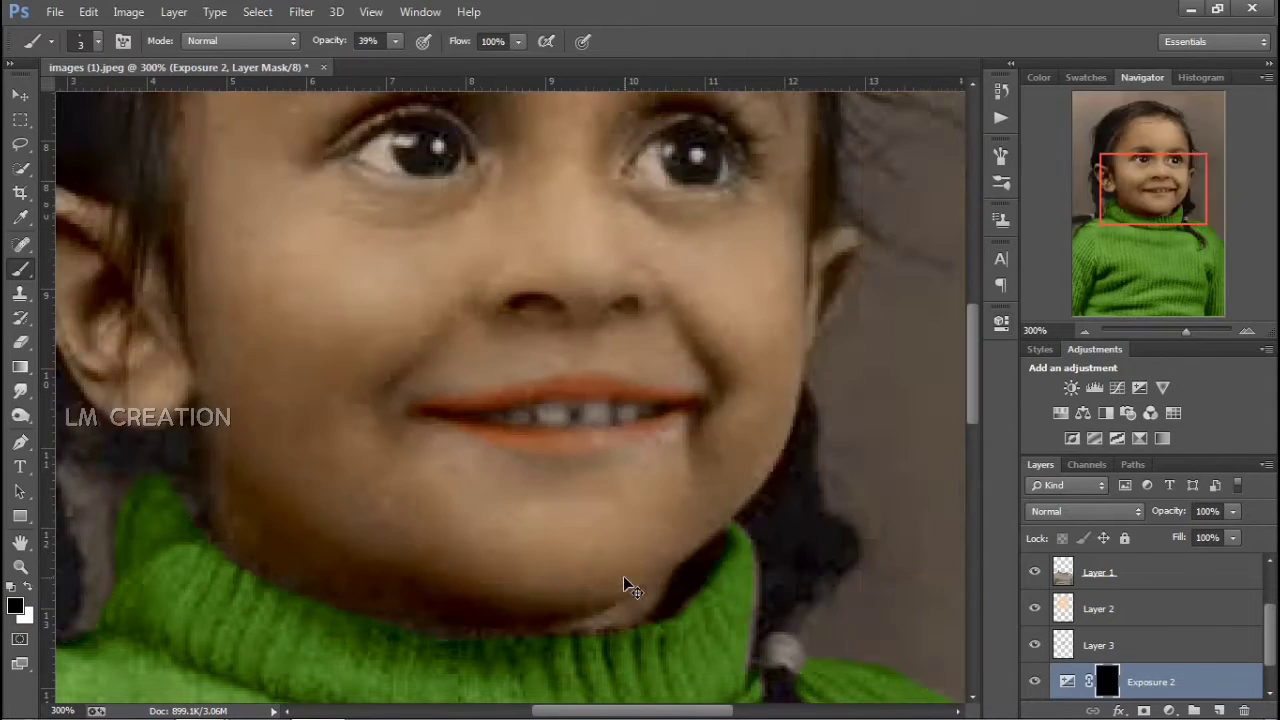
- Brighten the teeth by painting white at 89% brush opacity on the Exposure mask, and lower the adjustment's layer opacity to 37%
key("ctrl+plus")
key("ctrl+plus")
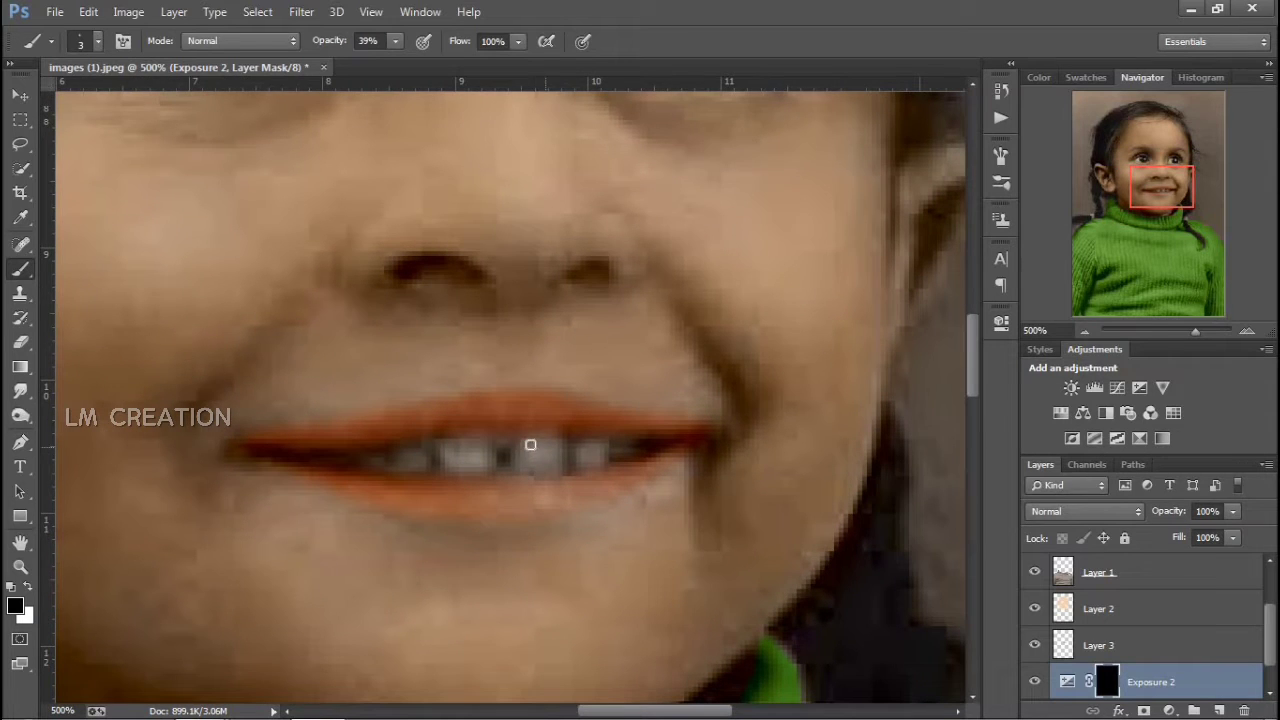
left_click(396, 44)
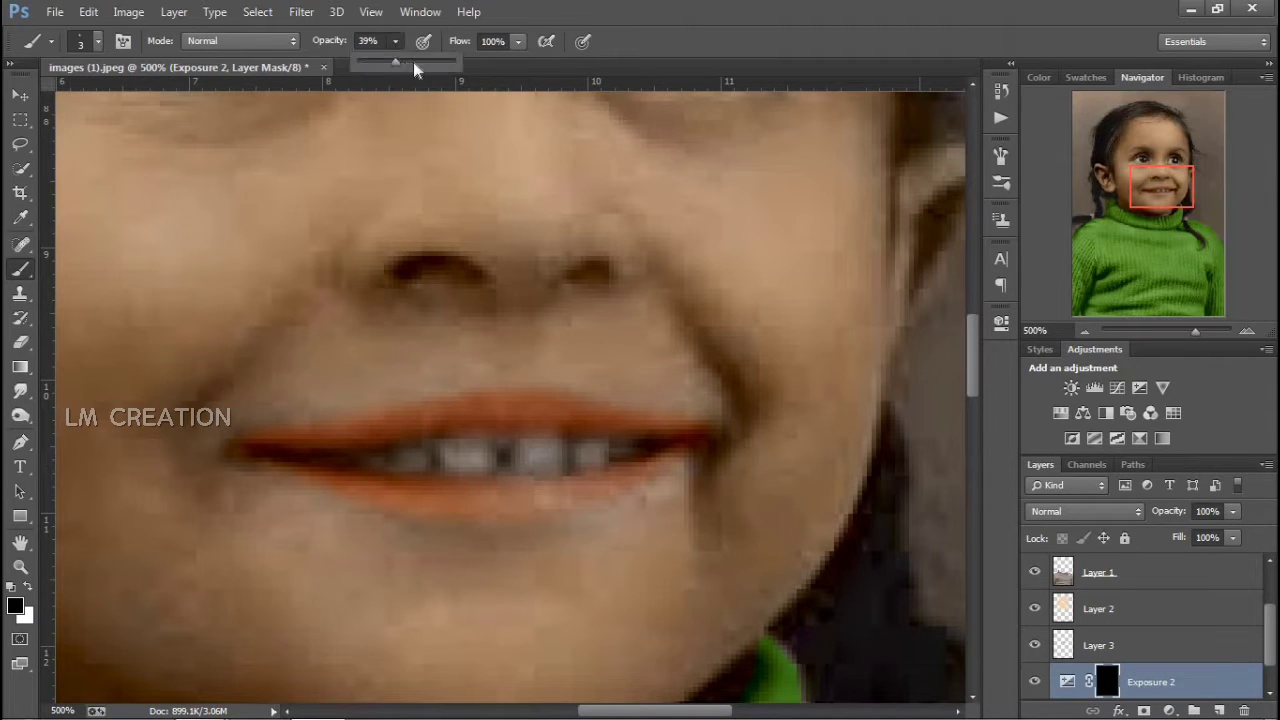
left_click(30, 588)
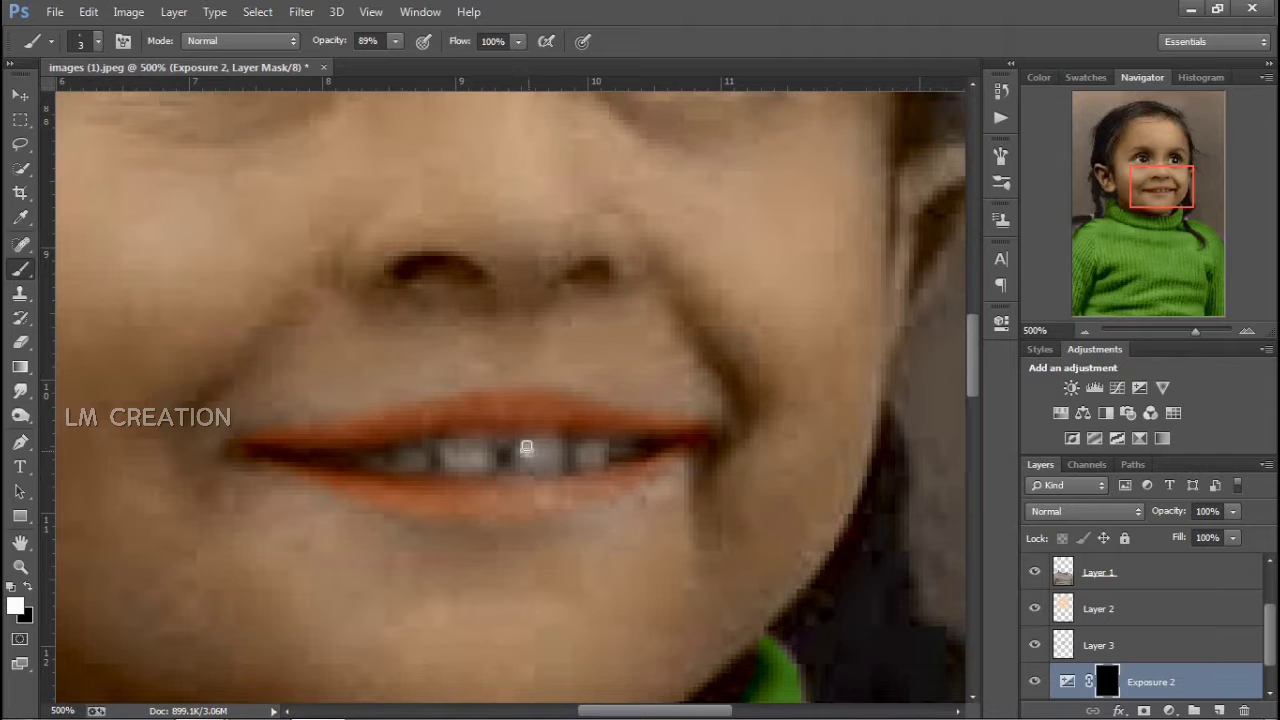
mouse_move(523, 447)
left_mouse_down()
mouse_move(552, 447)
mouse_move(557, 460)
mouse_move(532, 463)
left_mouse_up()
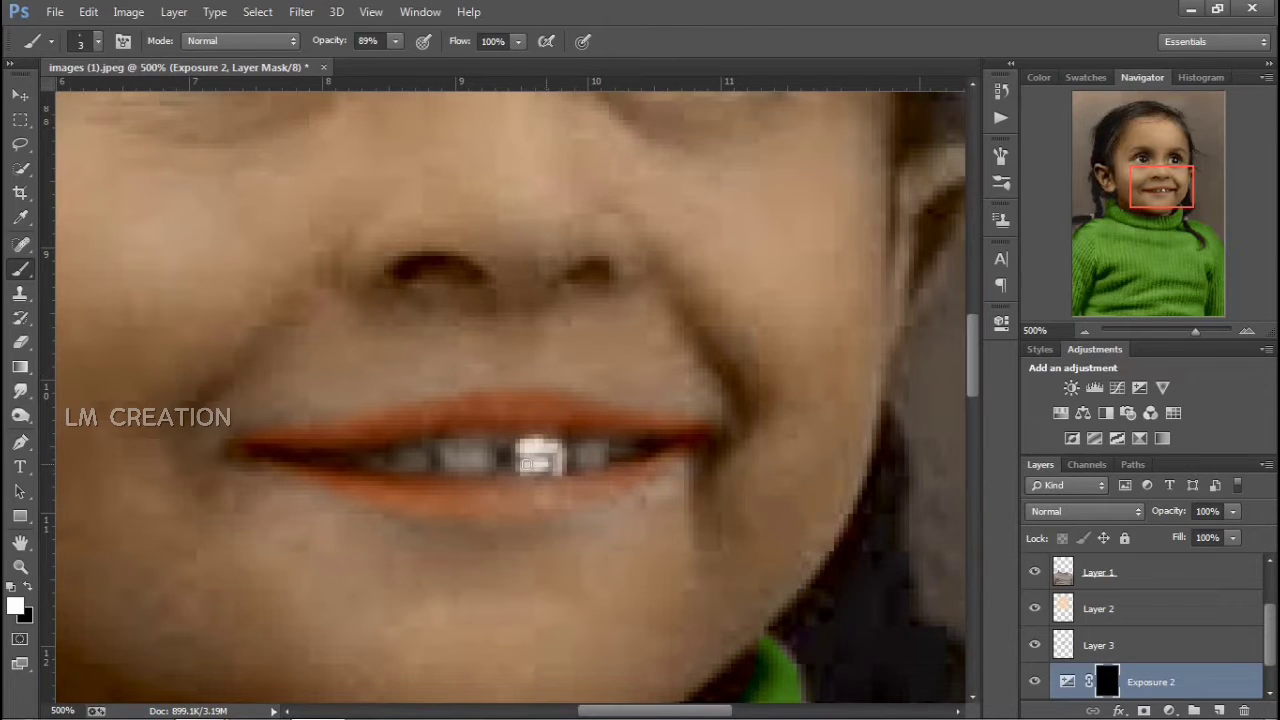
left_click(1173, 532)
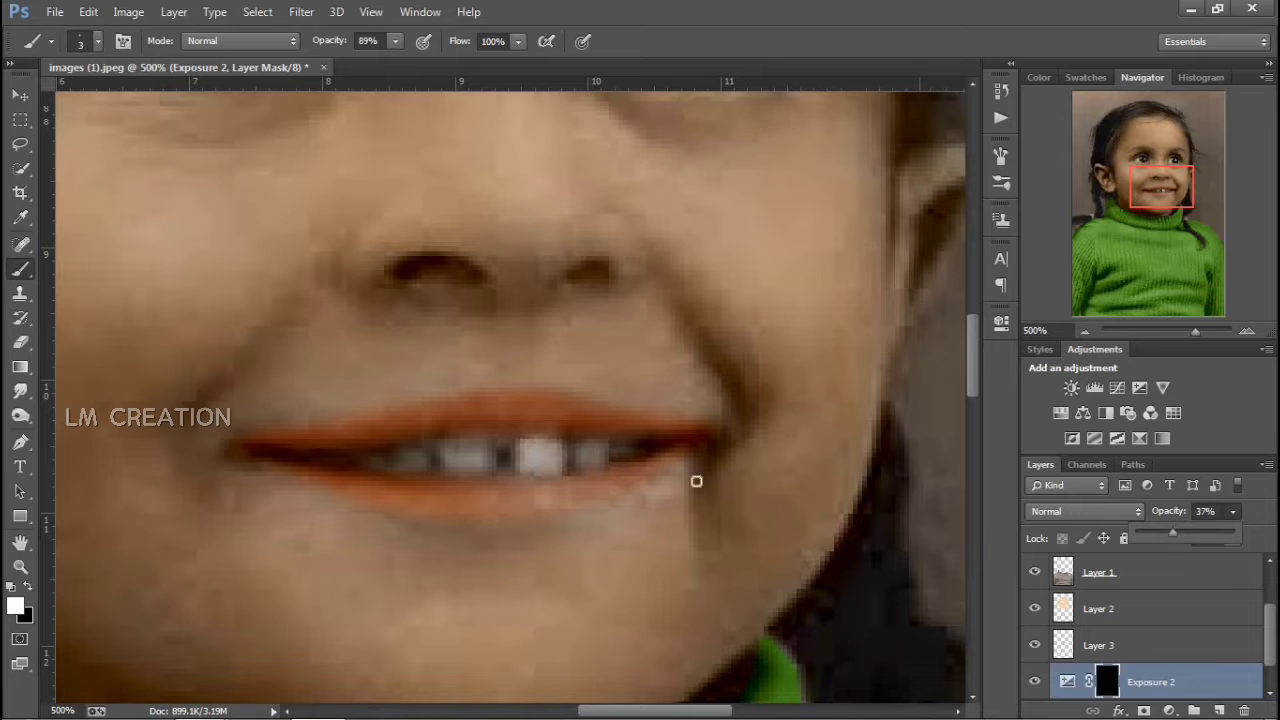
left_click(579, 446)
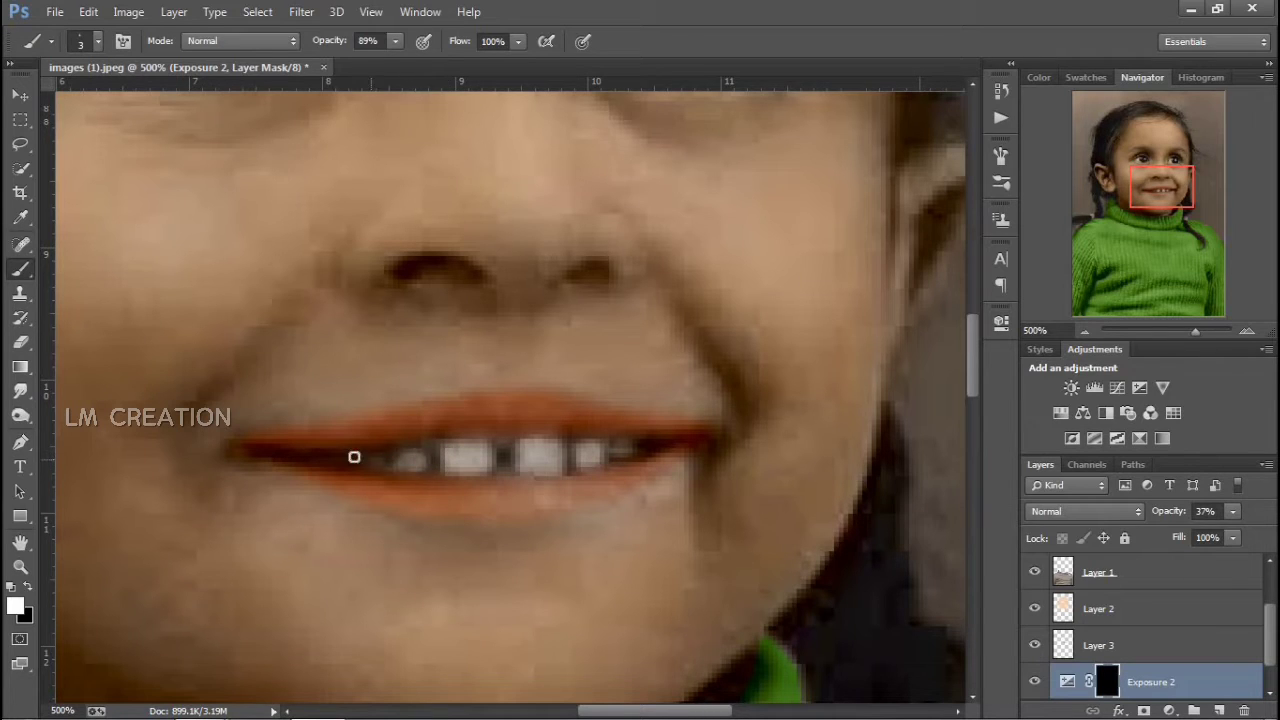
- Set the fill of the Exposure adjustment layer to 75%
key("ctrl+minus")
key("ctrl+minus")
key("ctrl+minus")
key("ctrl+minus")
key("ctrl+minus")
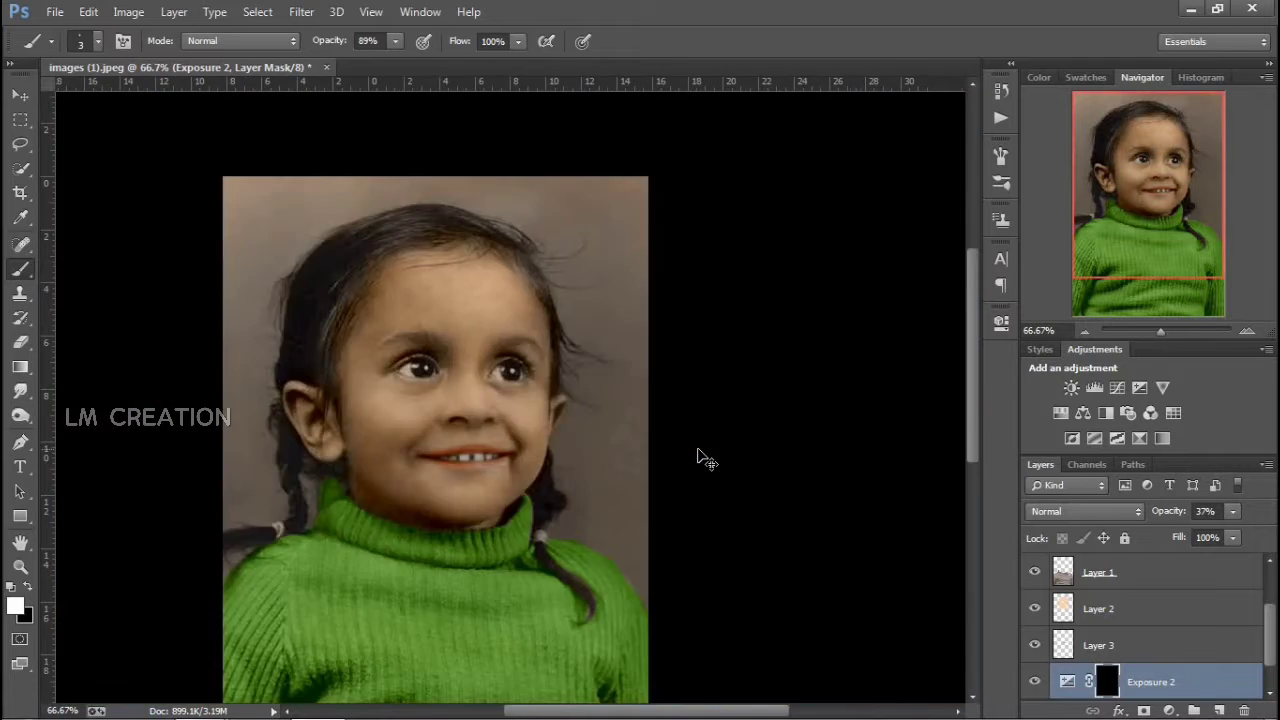
key("ctrl+plus")
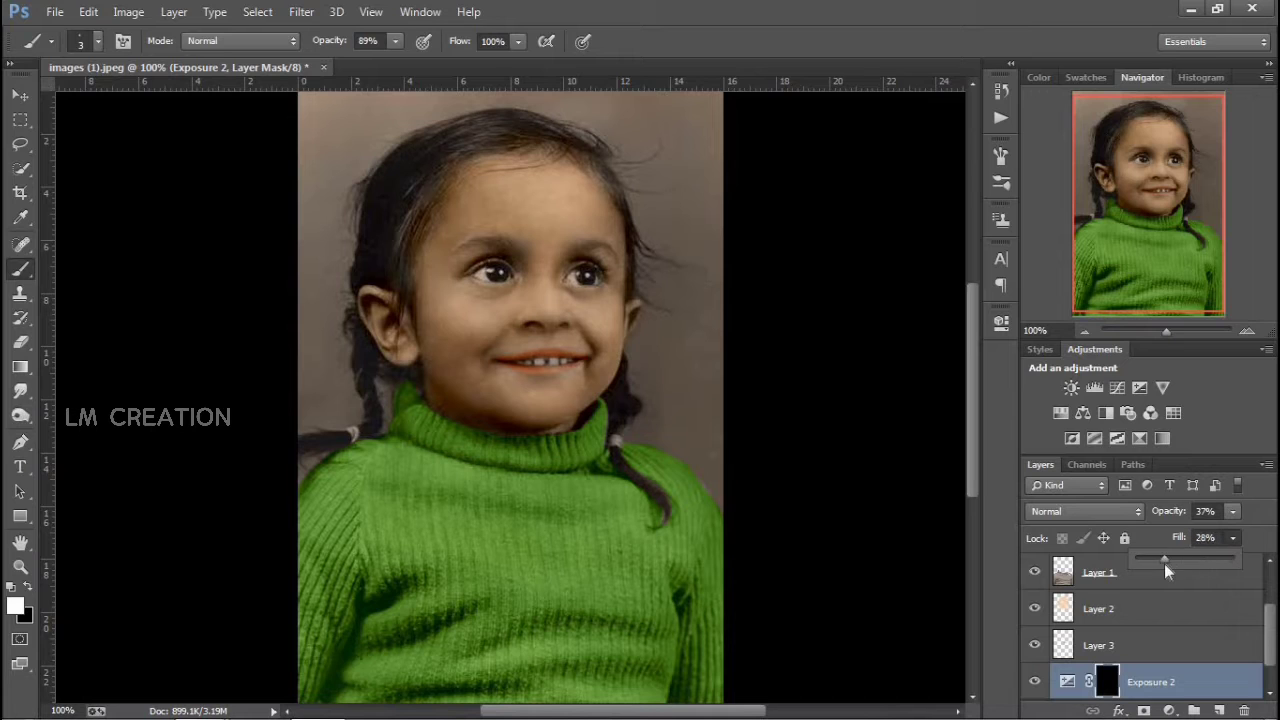
left_click_drag(1213, 564, 1207, 564)
- Brighten both eyes by painting white over them on the Exposure layer's mask
key("ctrl+plus")
key("ctrl+plus")
key("ctrl+plus")
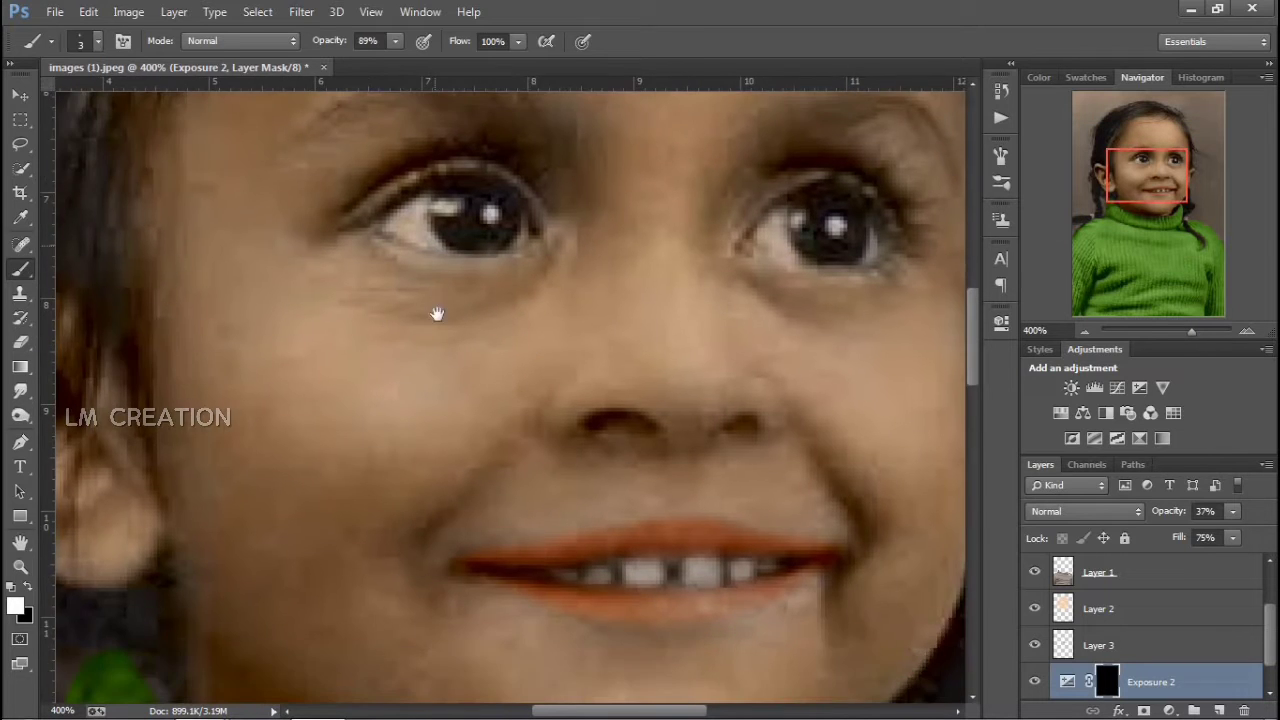
left_click_drag(437, 314, 442, 409)
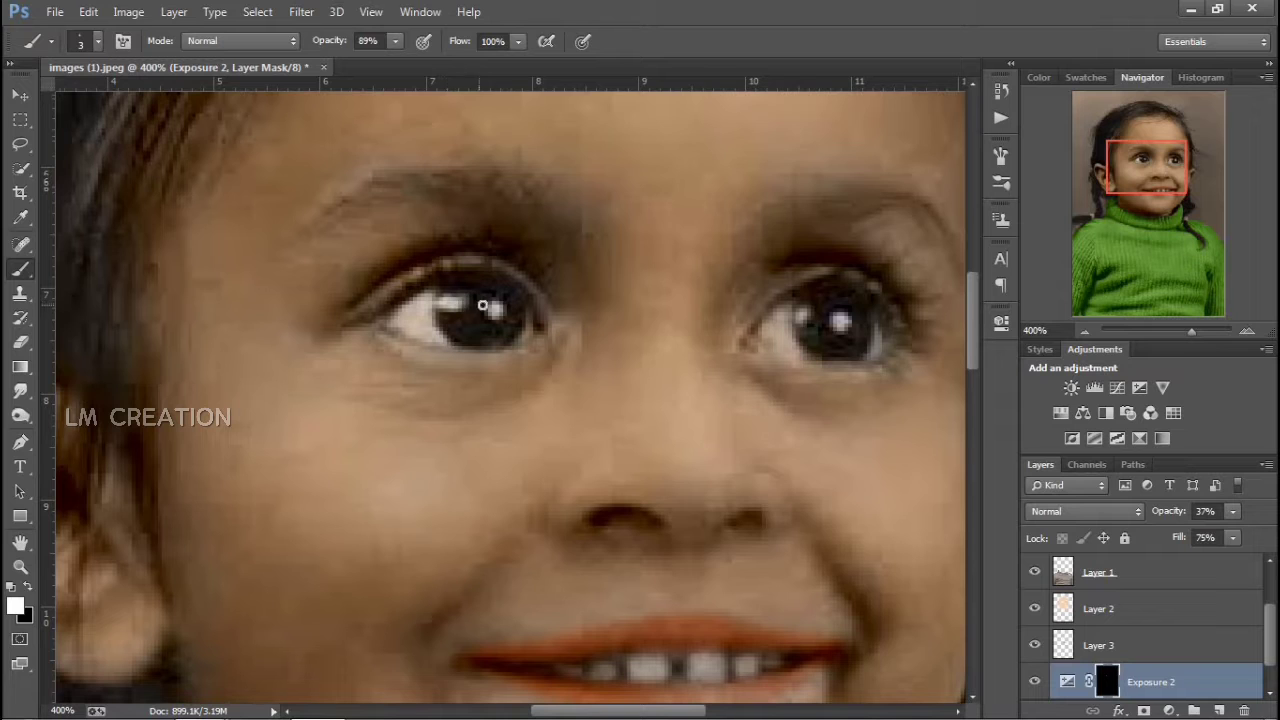
left_click_drag(572, 301, 402, 346)
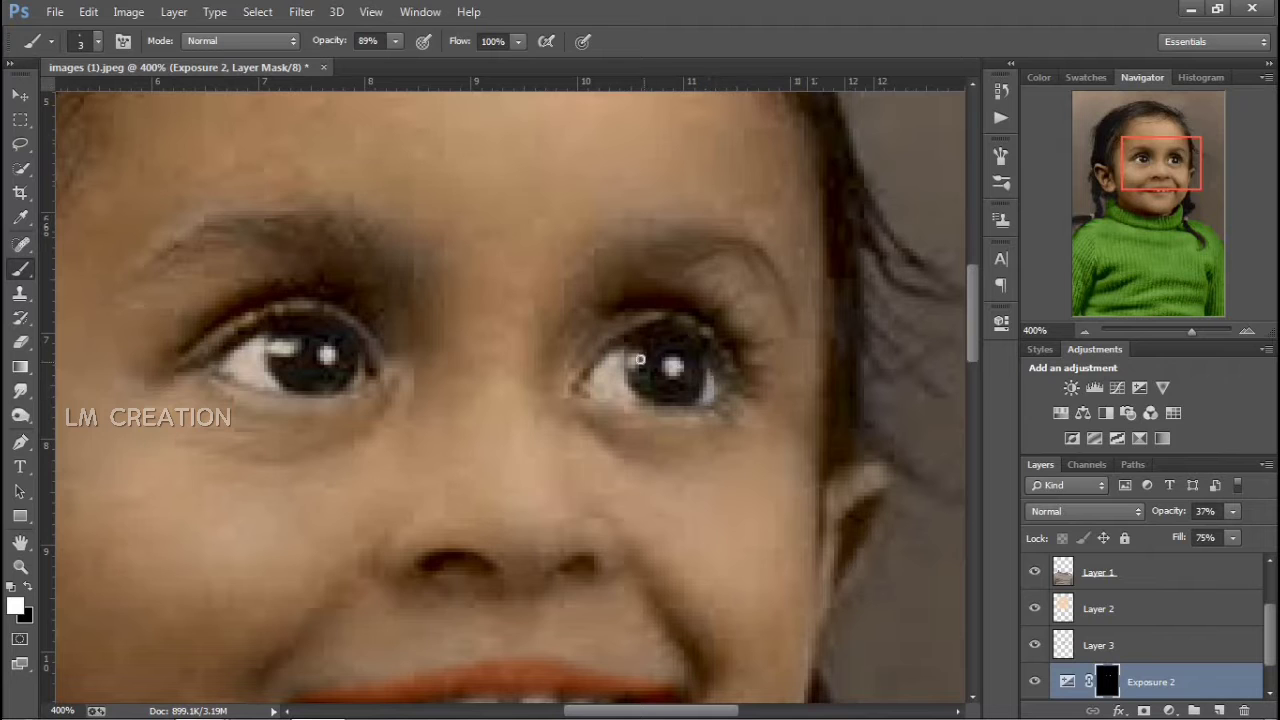
key("ctrl+minus")
key("ctrl+minus")
key("ctrl+minus")
key("ctrl+minus")
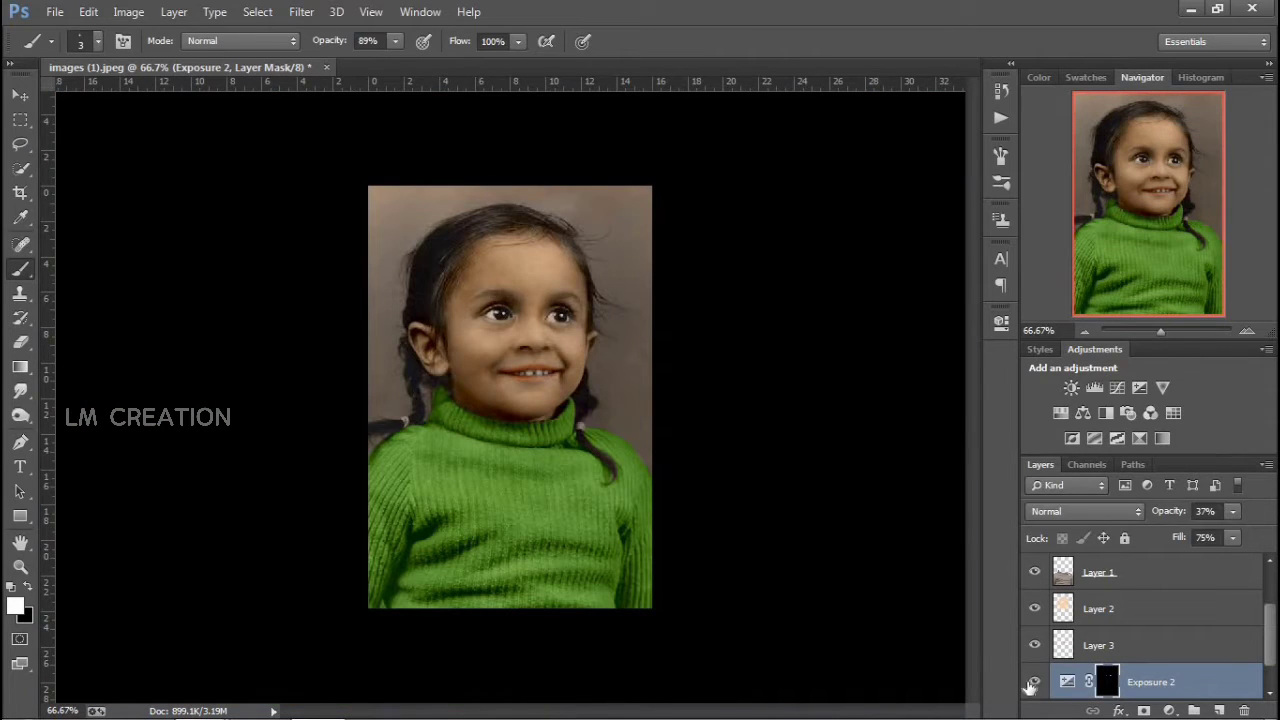
- Set the foreground to the near-black hair color 110d0f and add a new empty layer directly above the original photo
key("ctrl+plus")
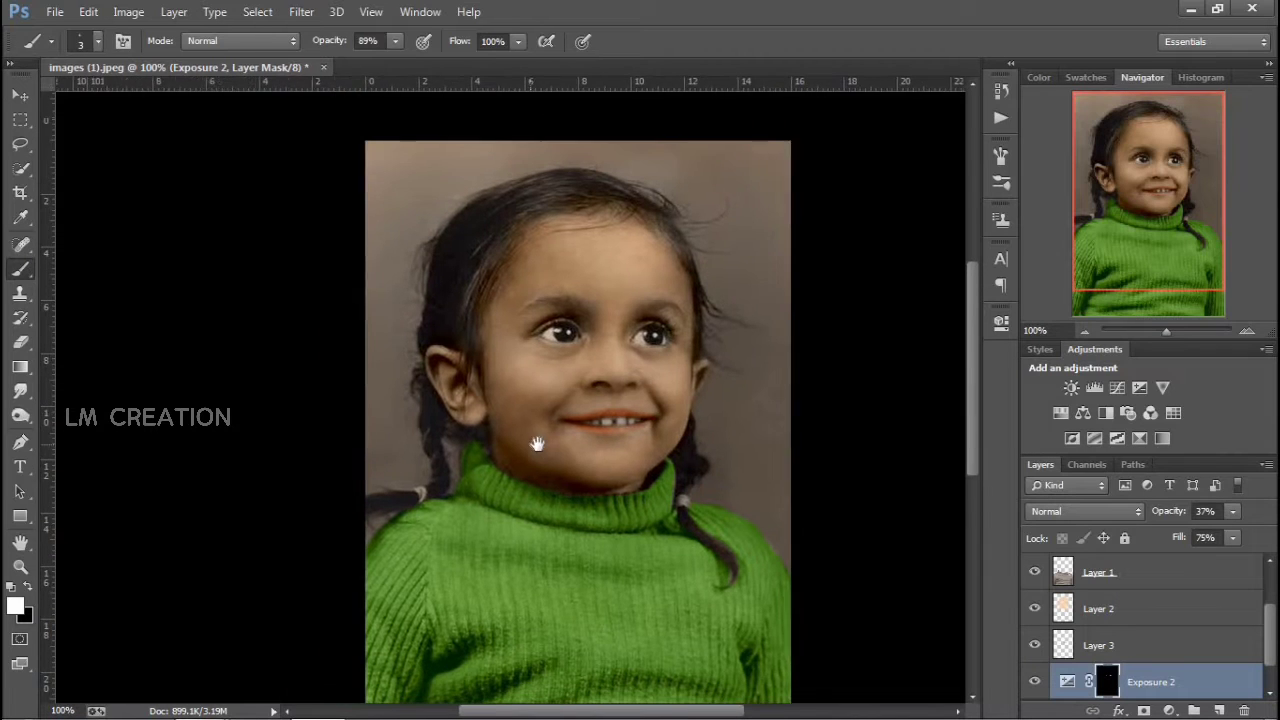
key("ctrl+plus")
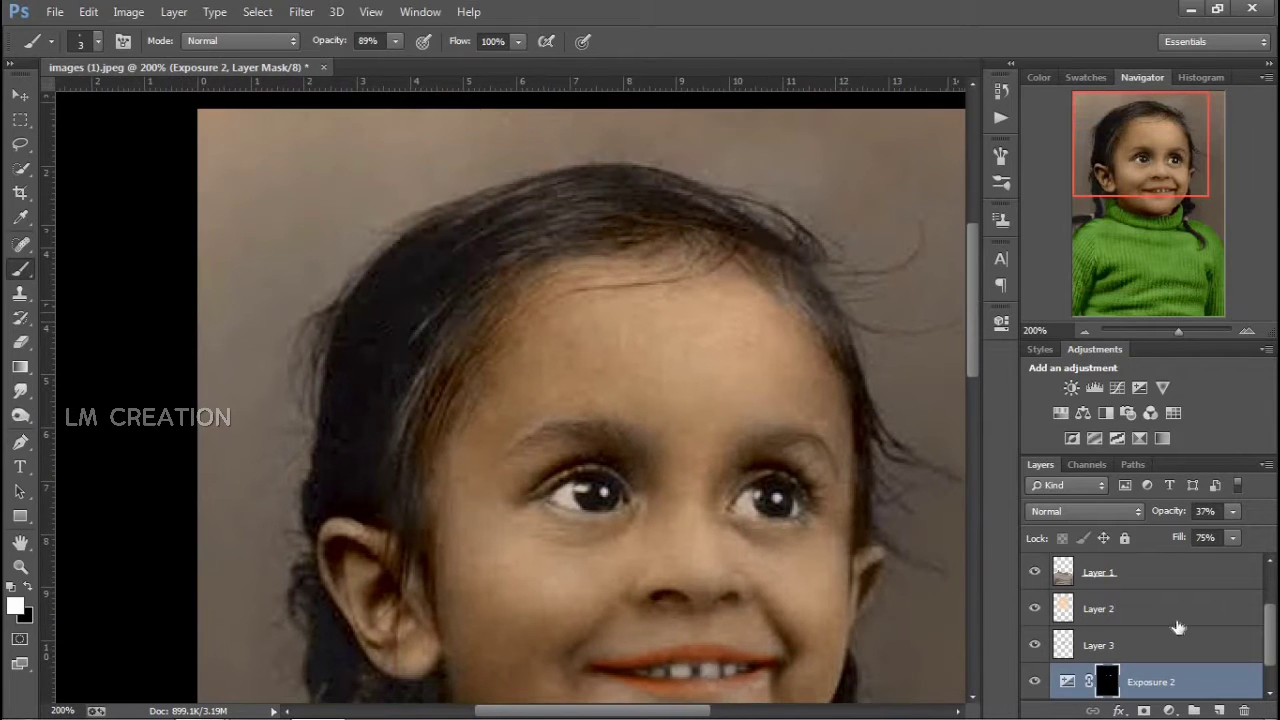
scroll(1158, 609, "up", 1)
scroll(1158, 609, "down", 2)
left_click(1135, 684)
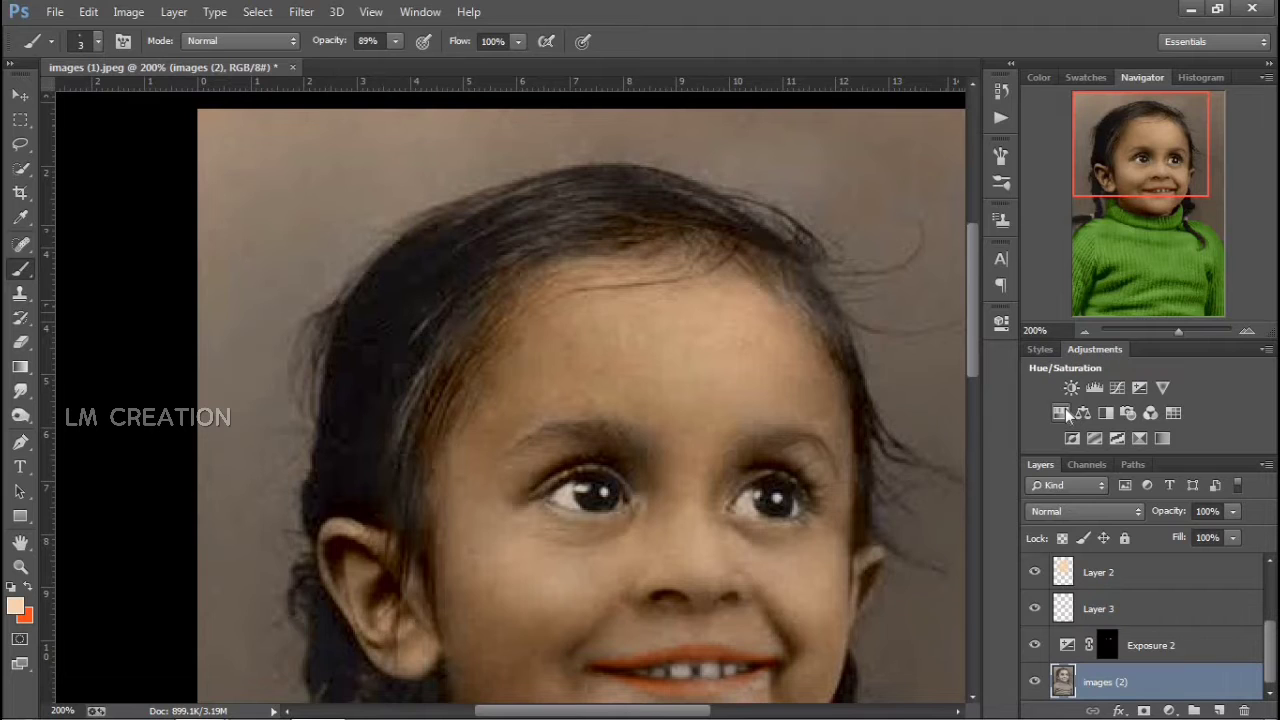
key("ctrl+minus")
key("ctrl+plus")
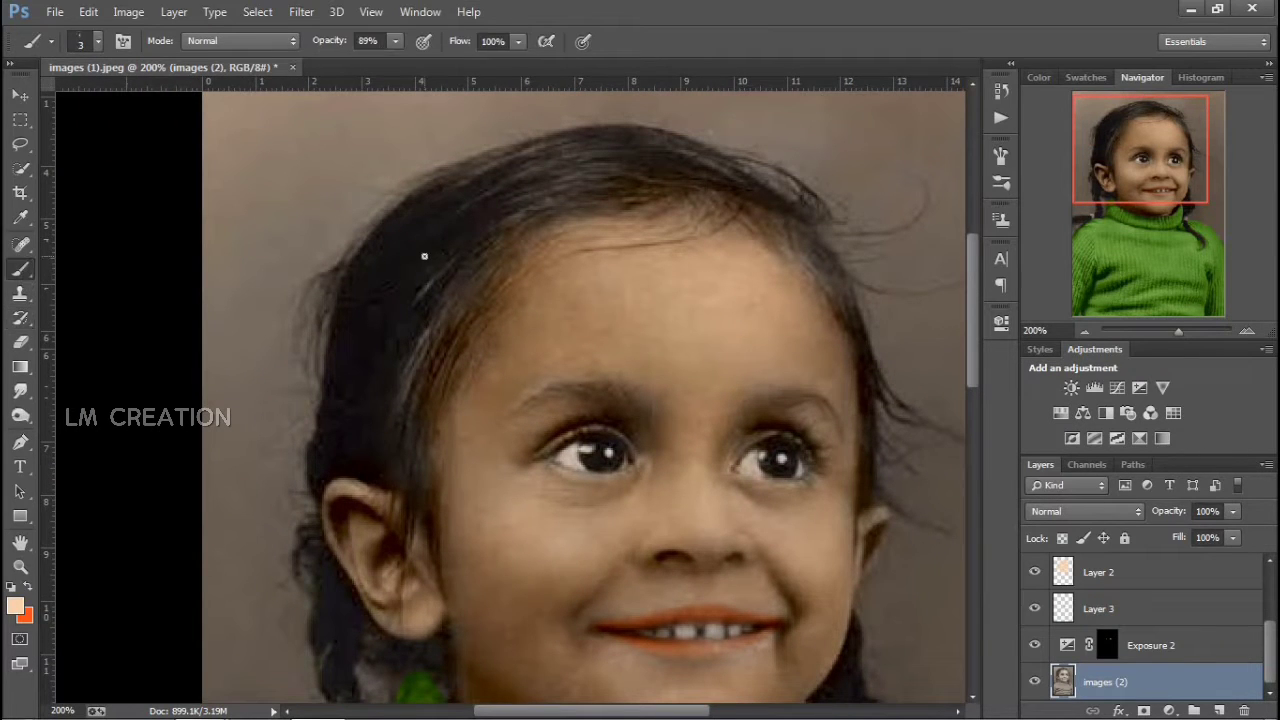
left_click(18, 608)
left_click(533, 397)
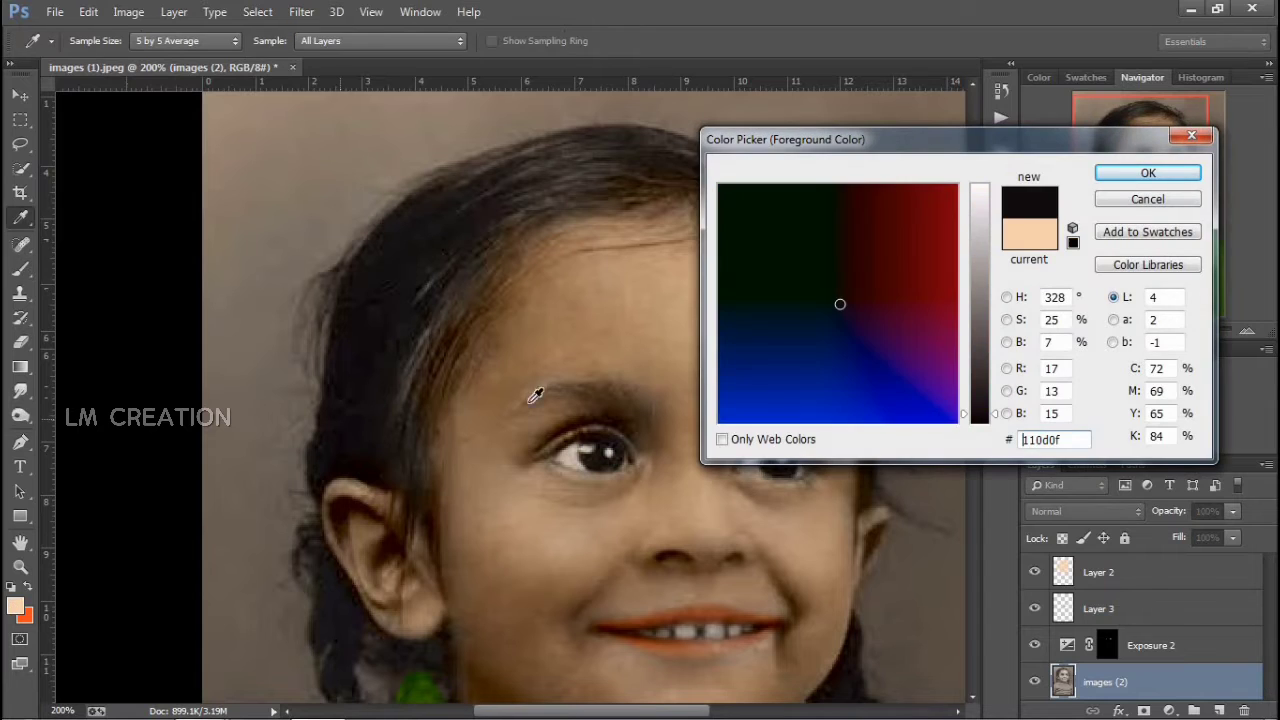
left_click(1147, 174)
left_click(1218, 710)
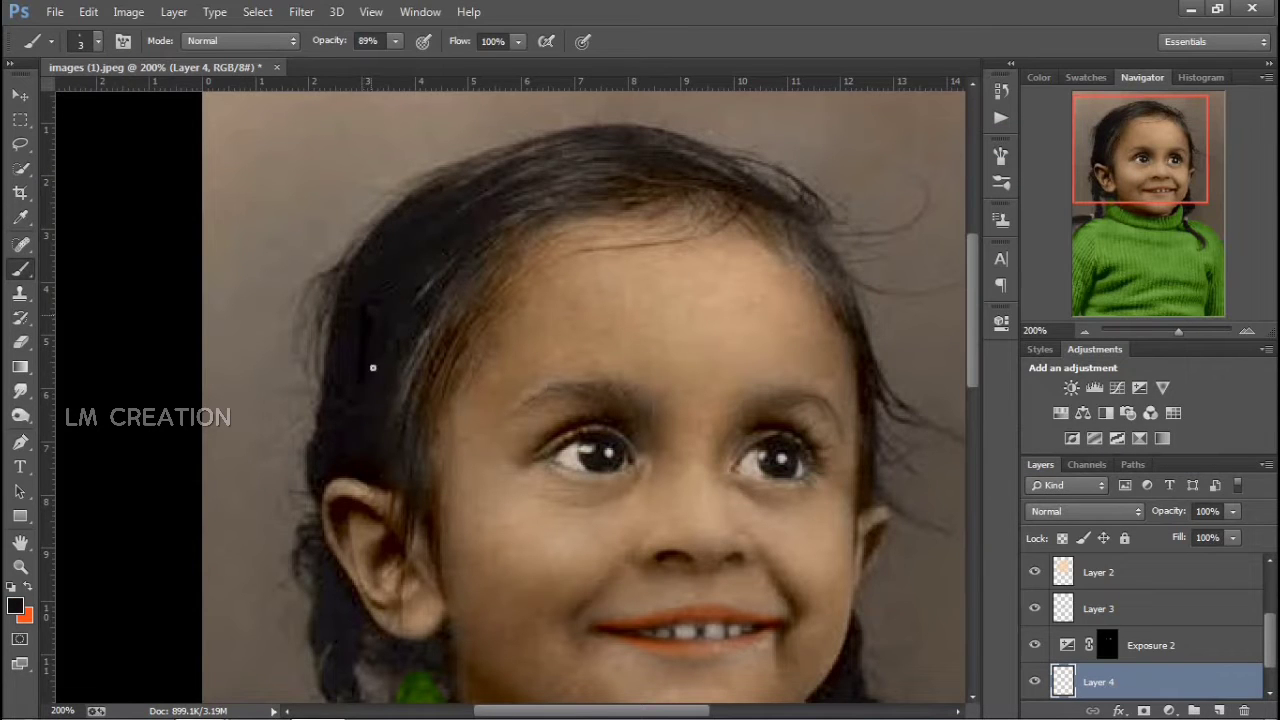
- Paint the first dark strokes over the hair with a 15 px brush and set the new layer's blend mode to Color
key("bracketright")
key("bracketright")
mouse_move(430, 250)
left_mouse_down()
mouse_move(509, 191)
mouse_move(578, 164)
left_mouse_up()
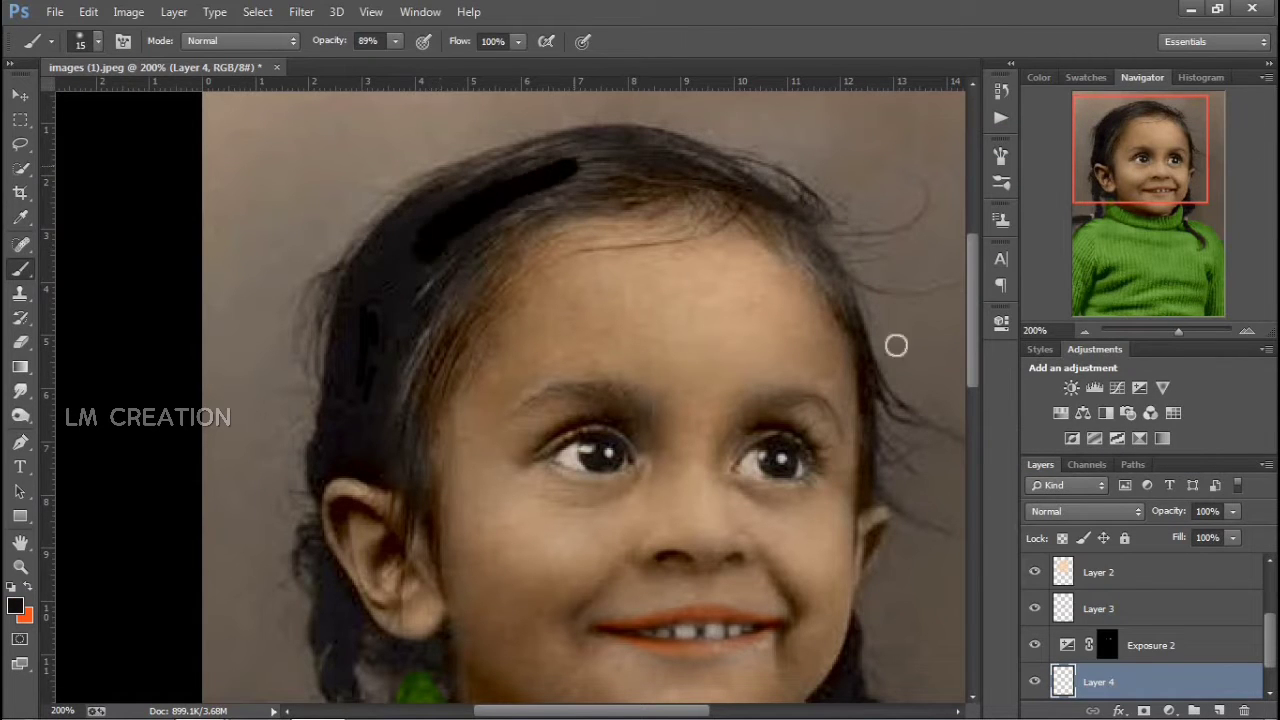
left_click(1053, 506)
left_click(1037, 478)
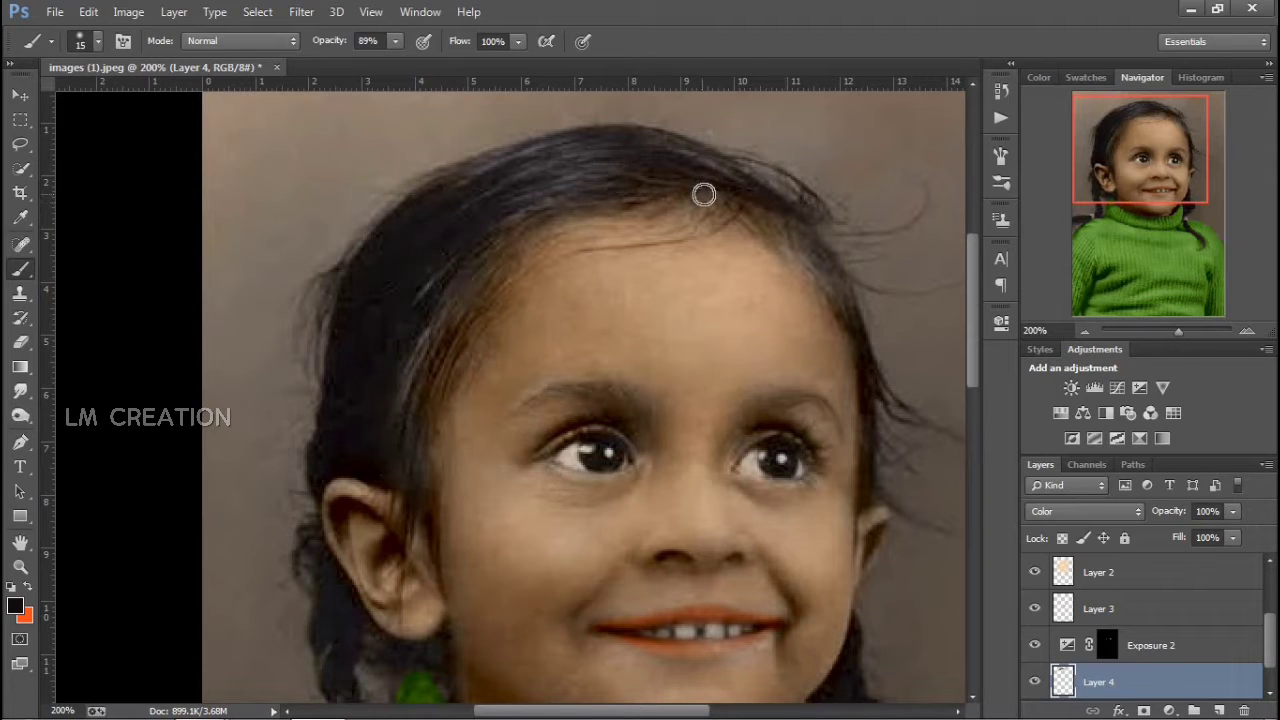
- Enlarge the brush to 25 px and paint the dark tint over the remaining hair and the braids
key("bracketright")
left_click_drag(776, 327, 676, 217)
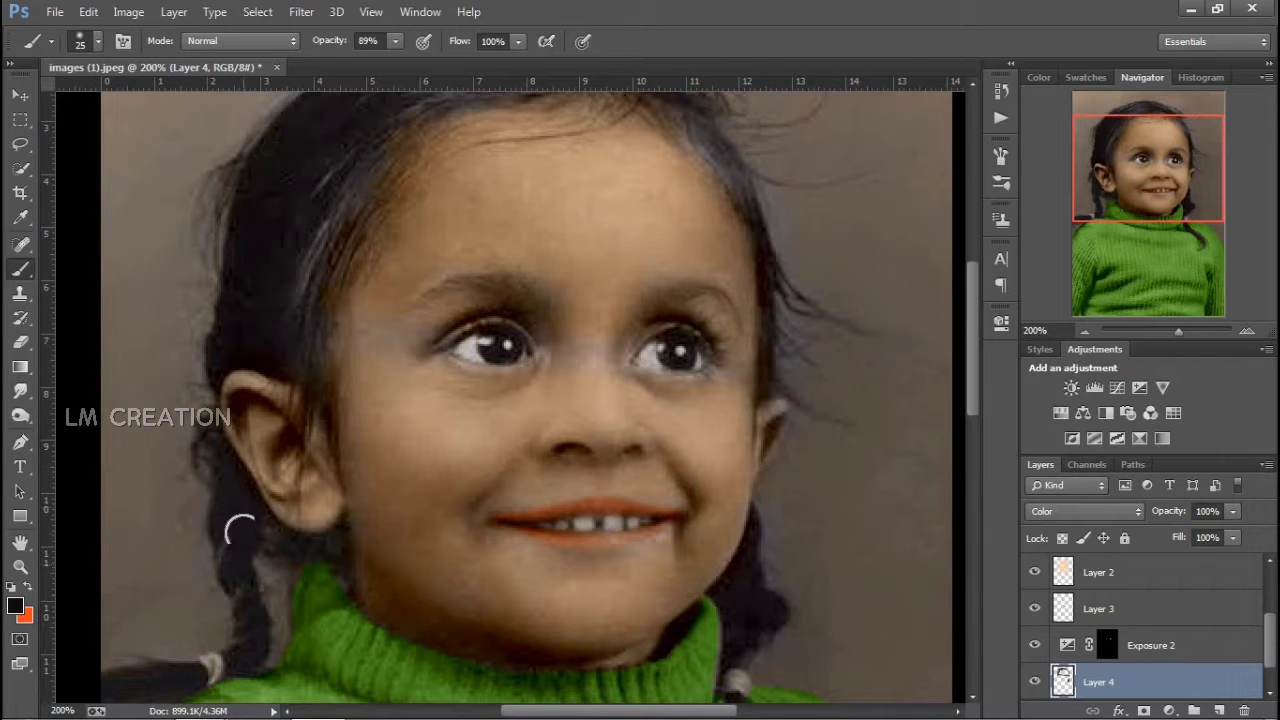
mouse_move(234, 371)
left_mouse_down()
mouse_move(309, 445)
mouse_move(343, 223)
left_mouse_up()
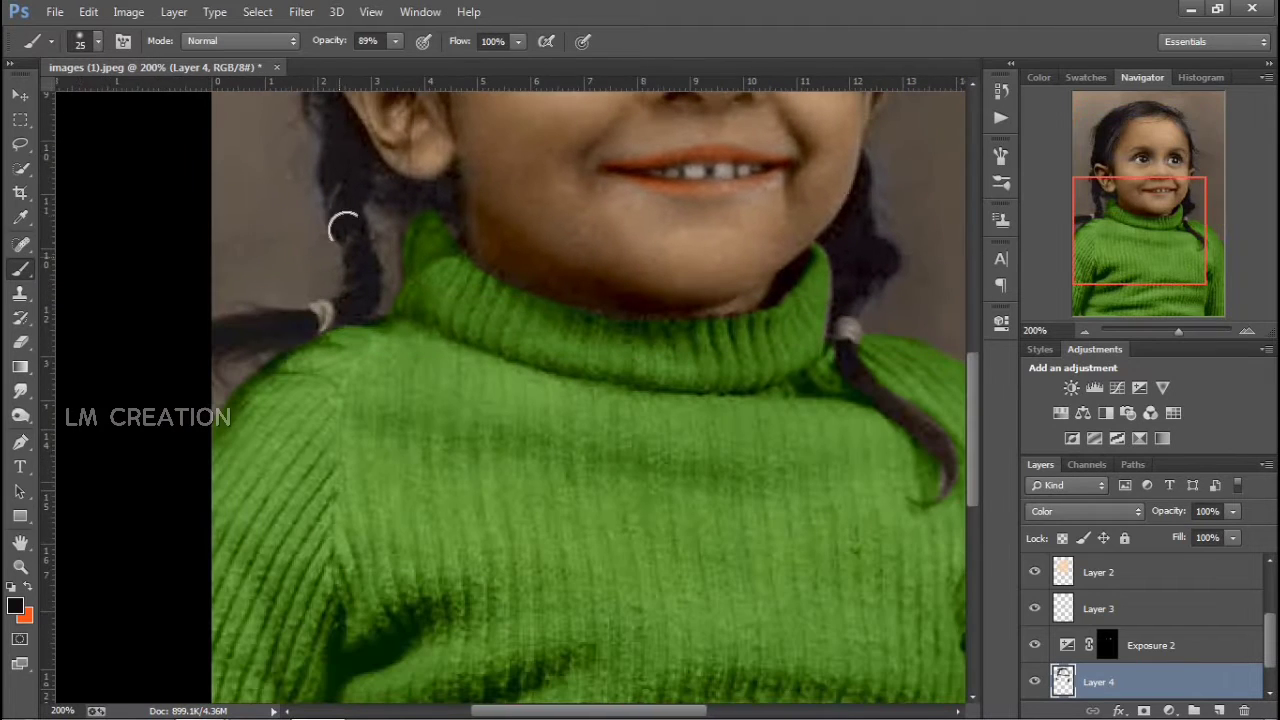
scroll(534, 297, "down", 2)
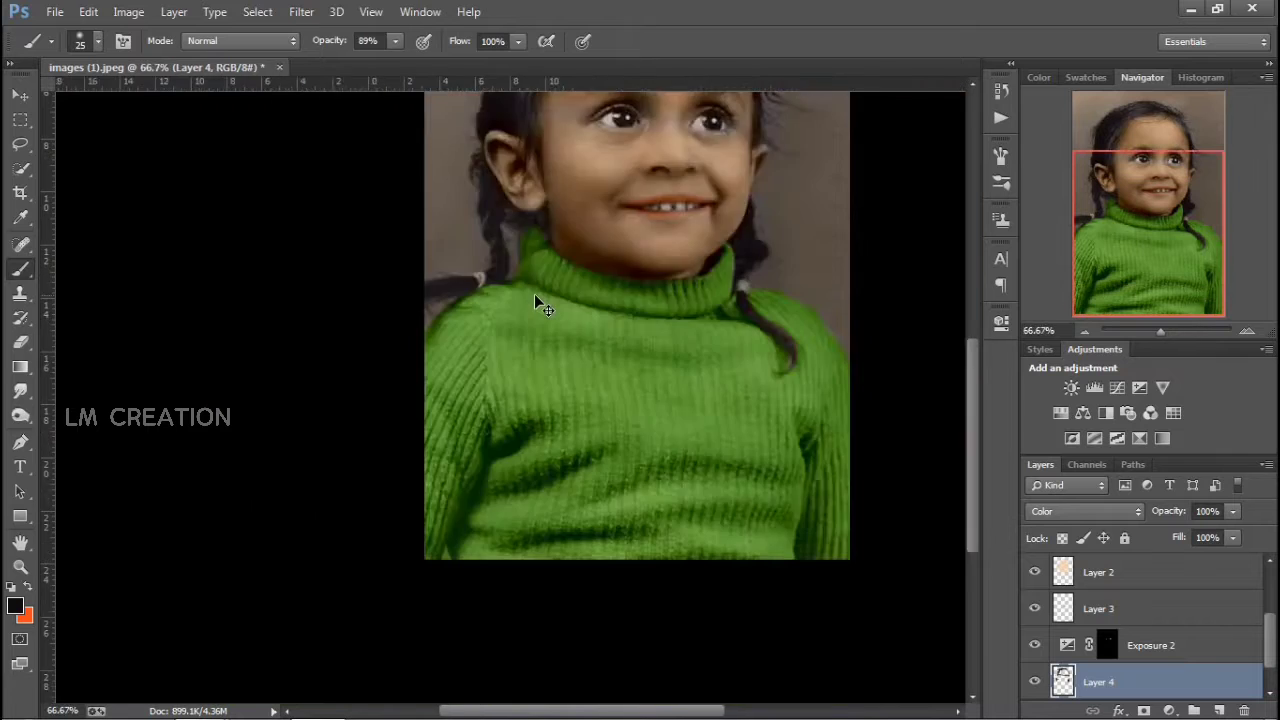
- Erase the dark hair tint that spills onto the face on Layer 4, using a 125 px eraser
left_click(19, 341)
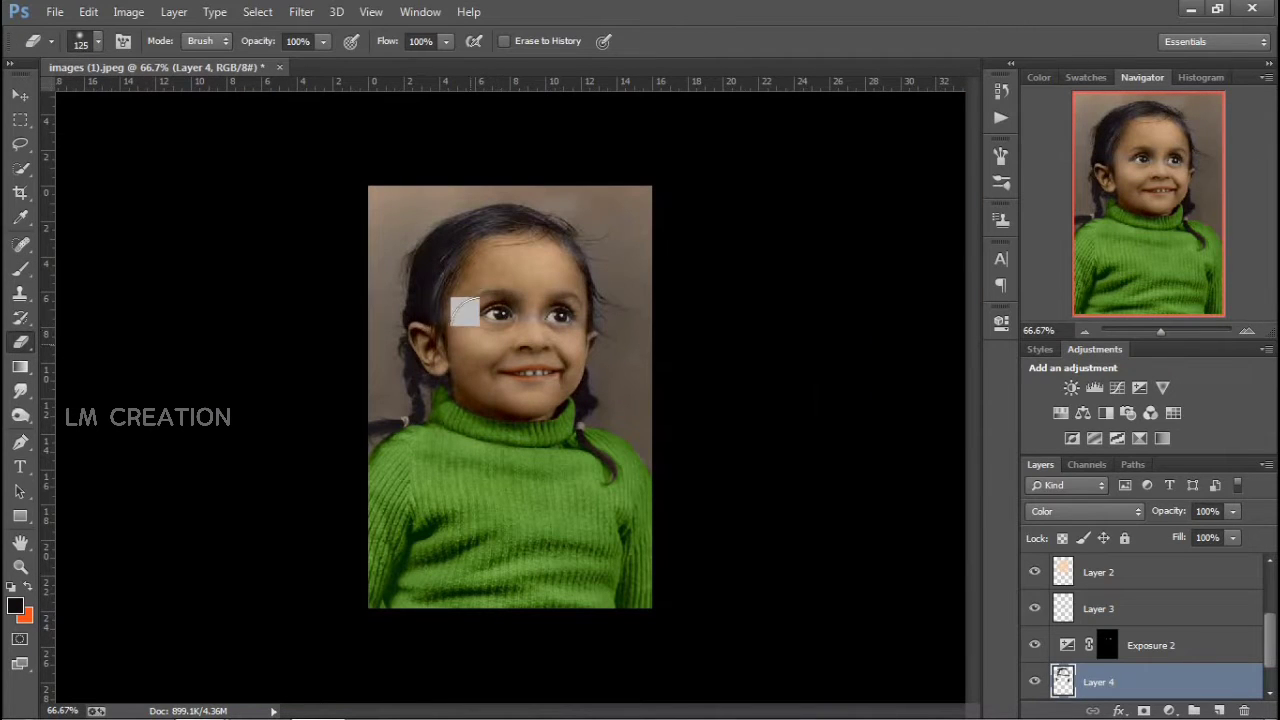
key("bracketleft")
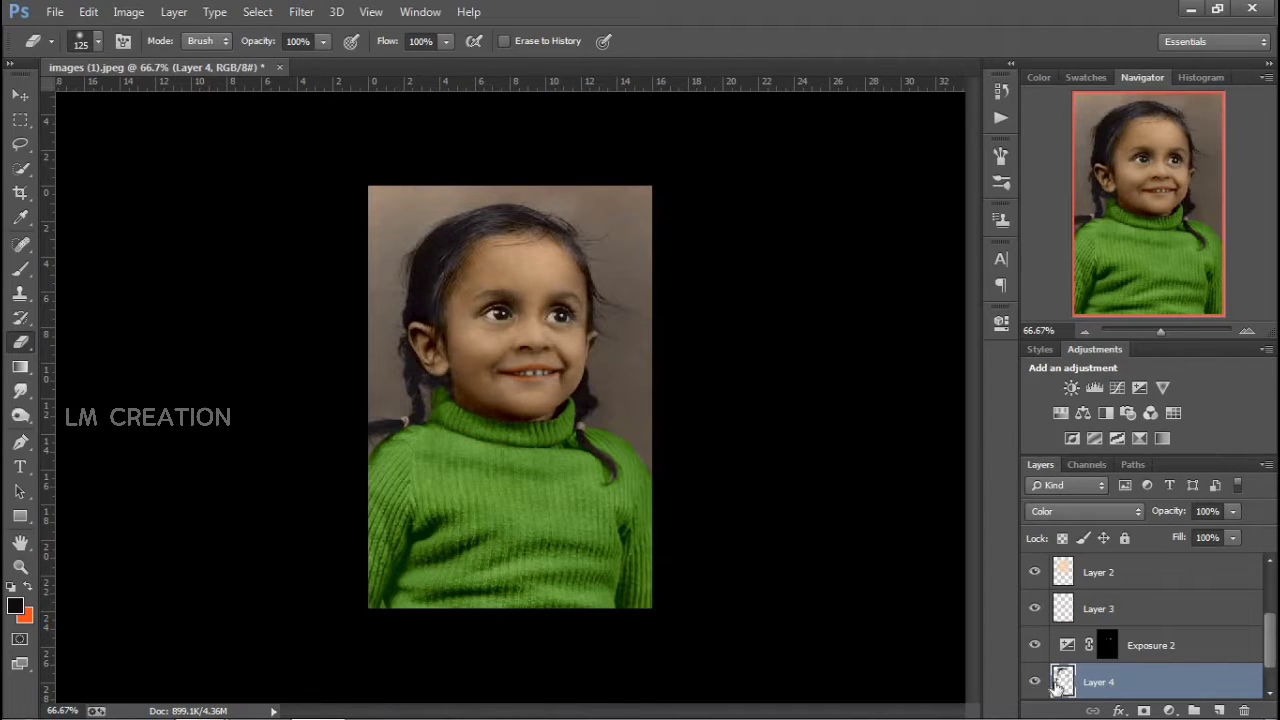
key("ctrl+minus")
key("ctrl+plus")
key("ctrl+plus")
key("ctrl+plus")
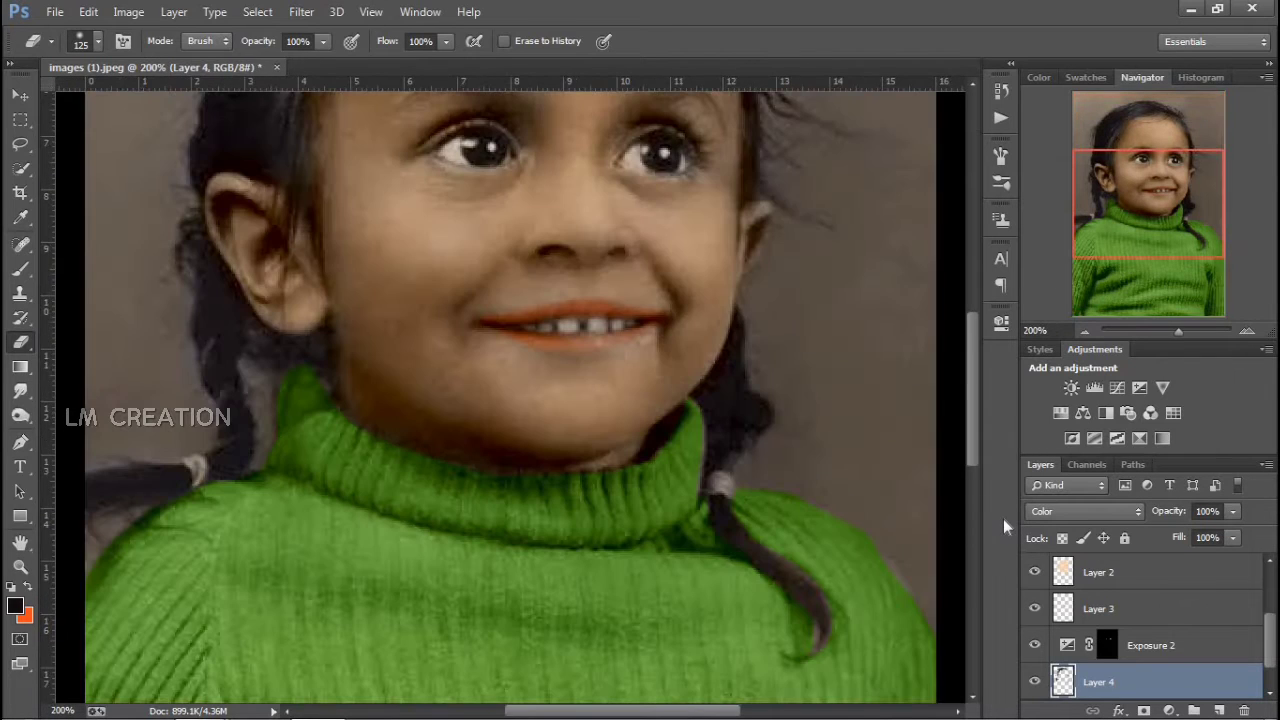
- Merge the sweater cutout Layer 1 with its clipped green Color Fill 1 layer
scroll(1065, 610, "down", 1)
scroll(1113, 659, "up", 3)
left_click(1143, 613)
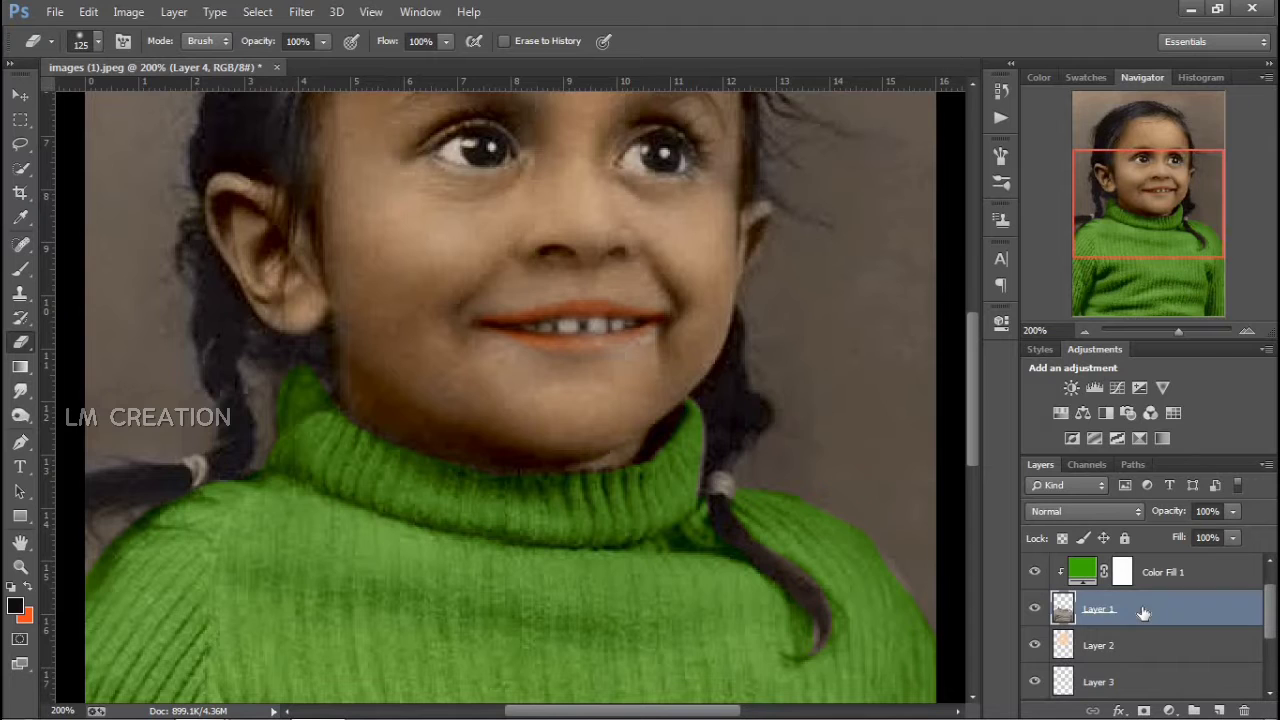
key("ctrl+minus")
left_click(1166, 573, "shift")
right_click(1166, 573)
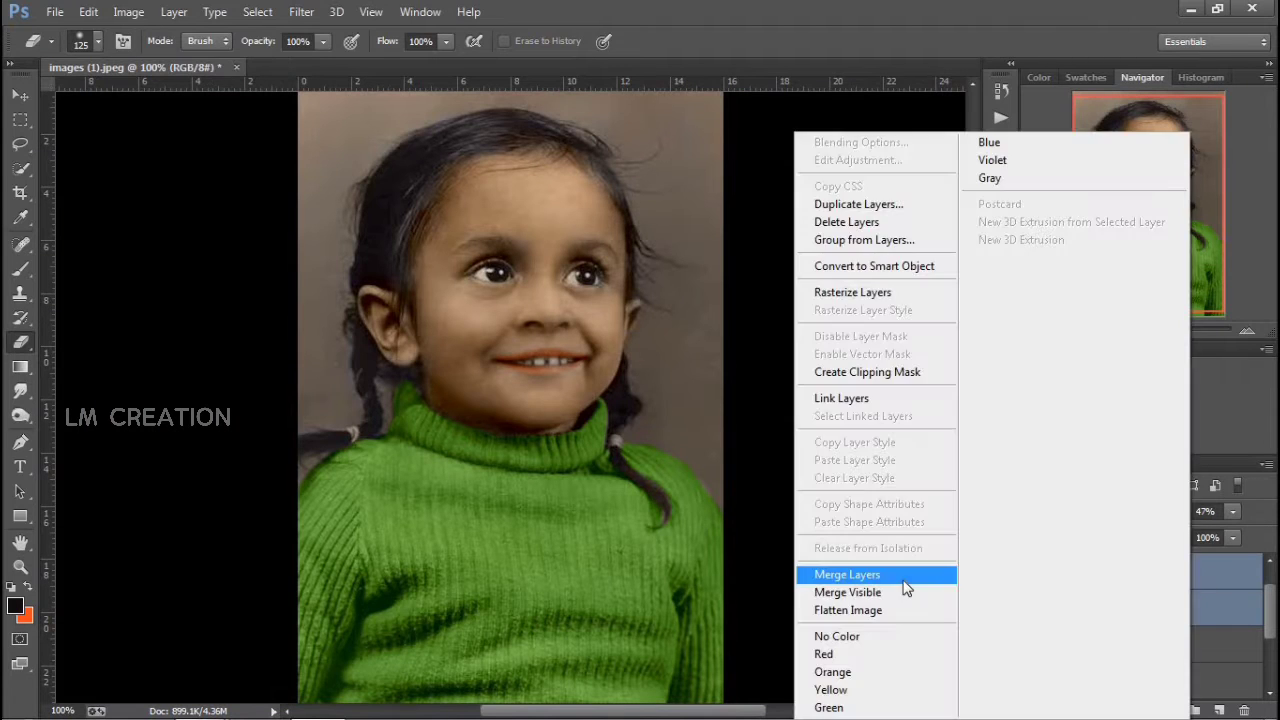
left_click(900, 574)
scroll(896, 608, "up", 1)
left_click(301, 11)
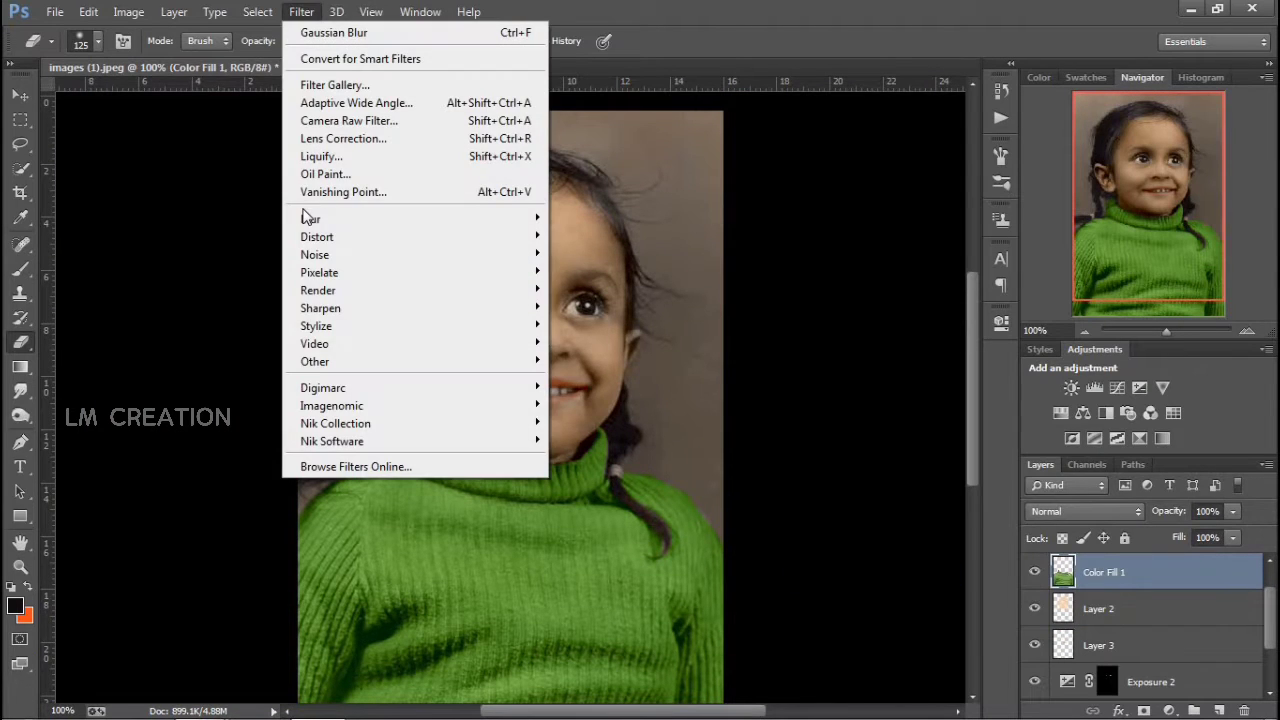
mouse_move(400, 219)
left_click(599, 352)
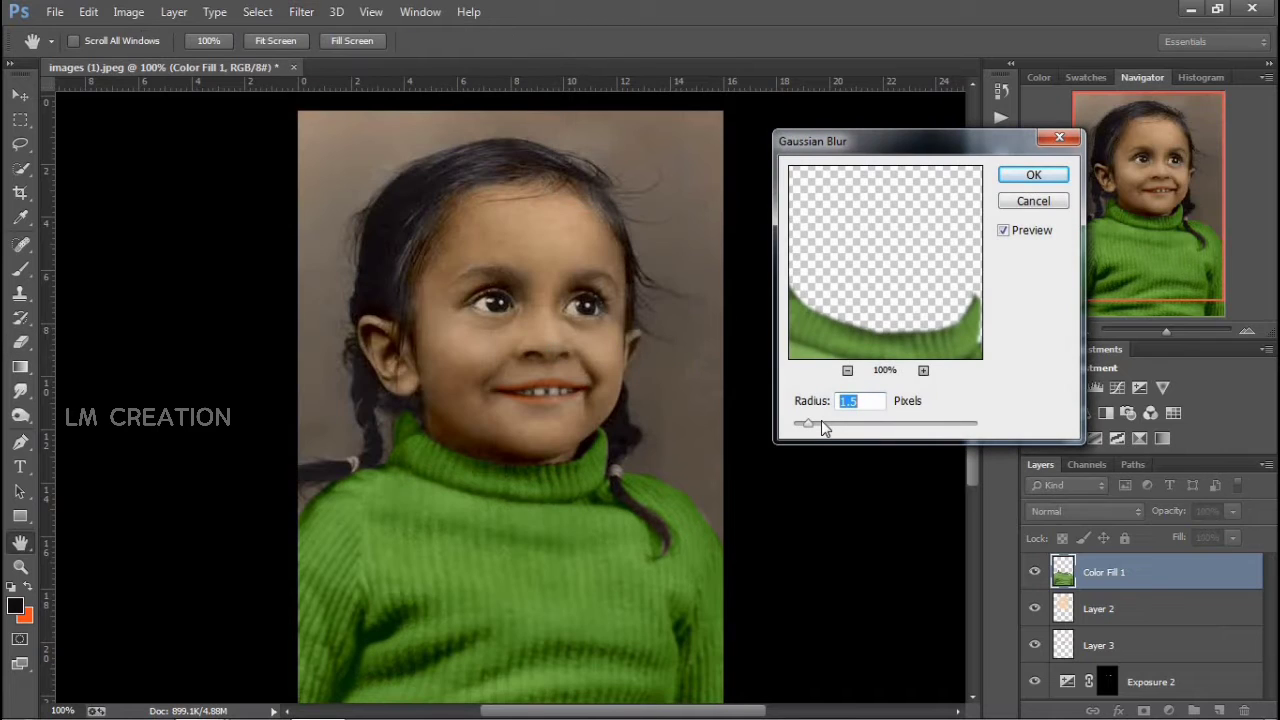
left_click(1036, 202)
- Erase the green fringe along the sweater's collar and shoulder below the ear, using an 8 px eraser at 44% opacity
key("e")
key("ctrl+plus")
key("ctrl+plus")
key("ctrl+plus")
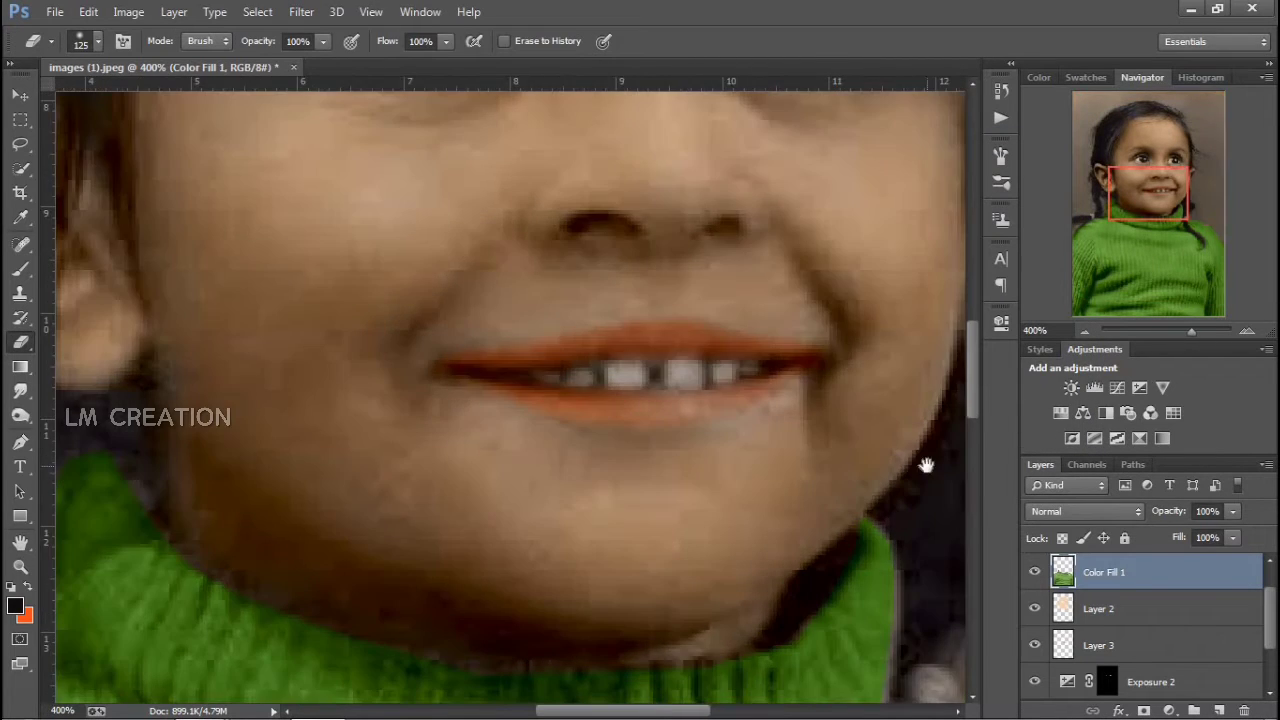
left_click_drag(360, 391, 540, 283)
right_click(346, 190)
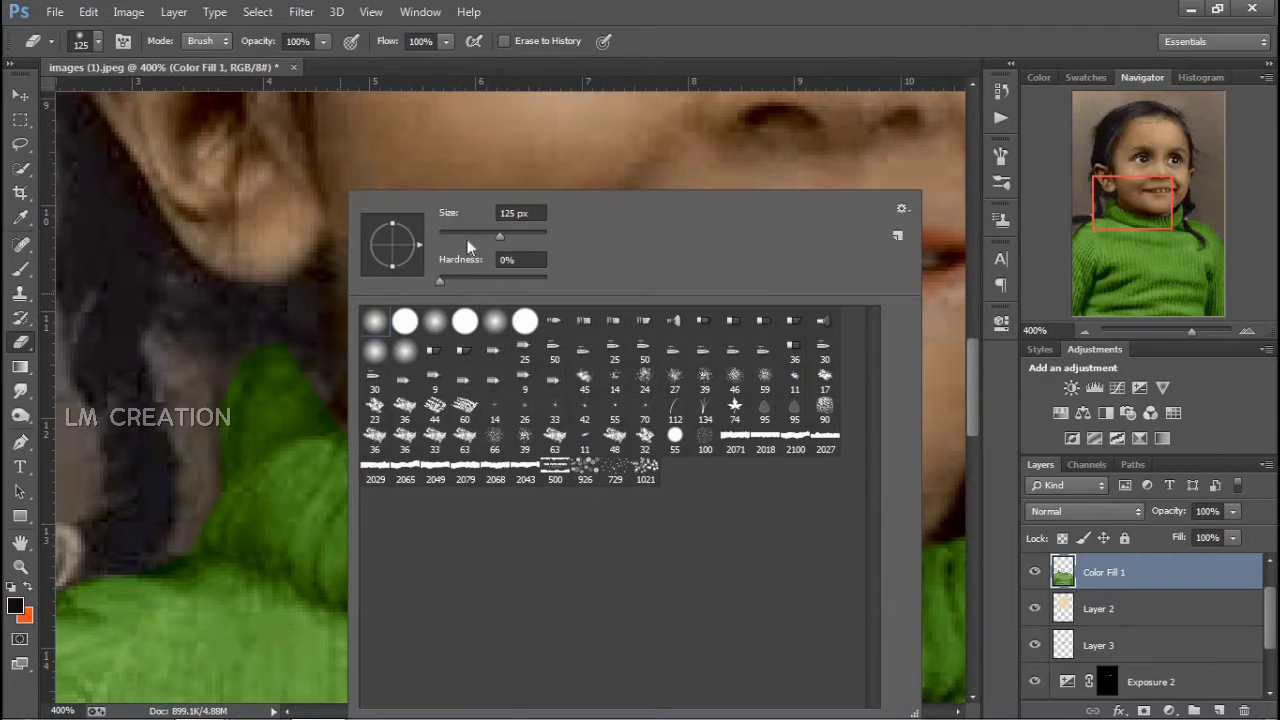
left_click_drag(472, 248, 249, 289)
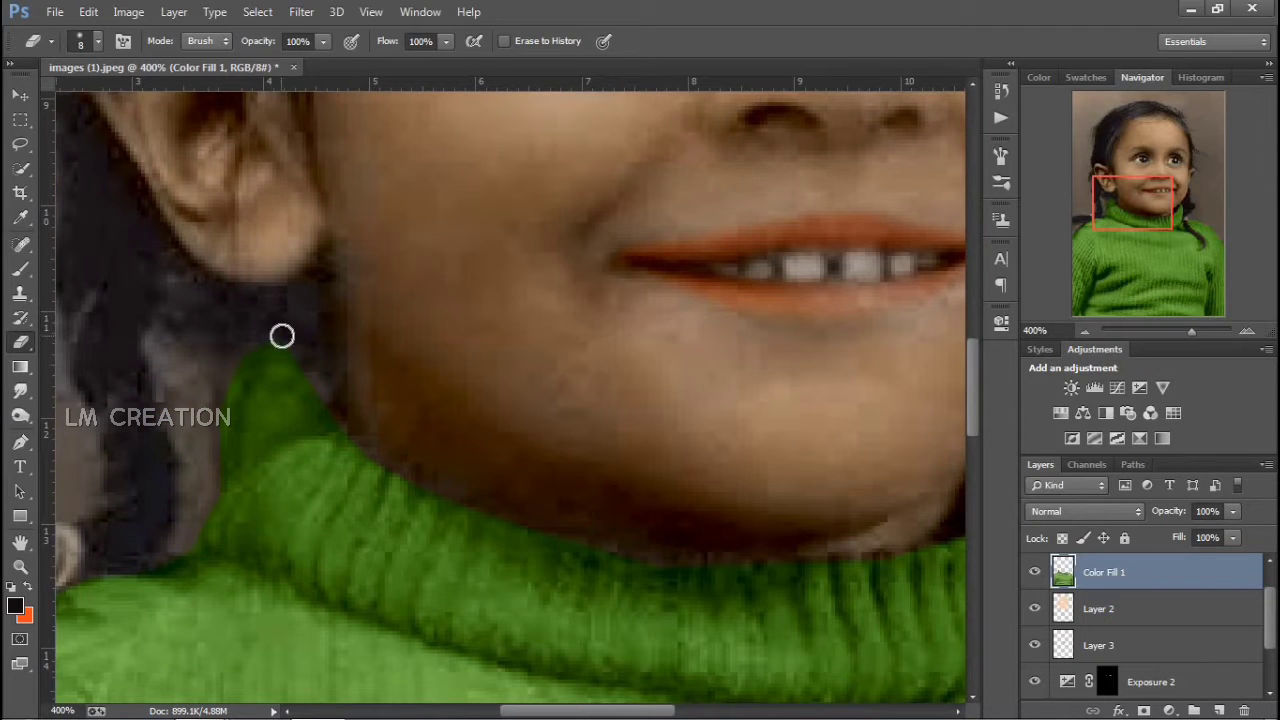
left_click(323, 41)
left_click(320, 385)
left_click_drag(180, 537, 329, 340)
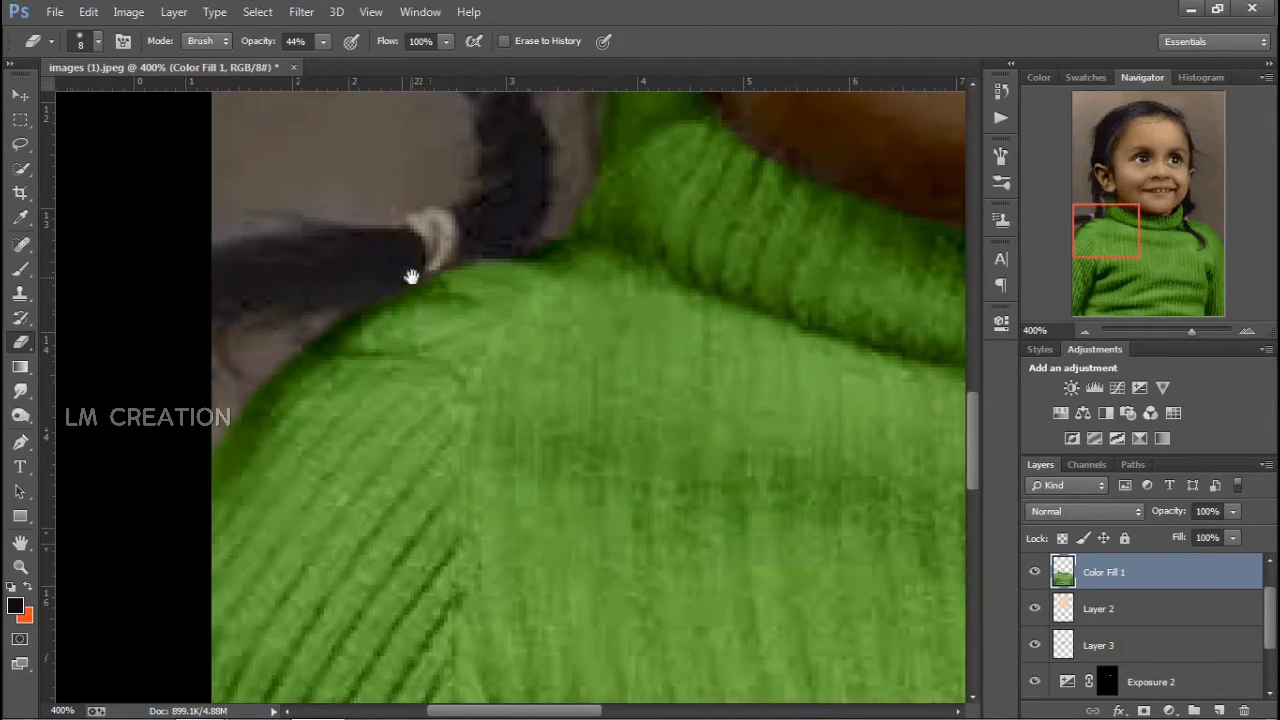
left_click_drag(171, 414, 414, 277)
left_click_drag(583, 223, 380, 254)
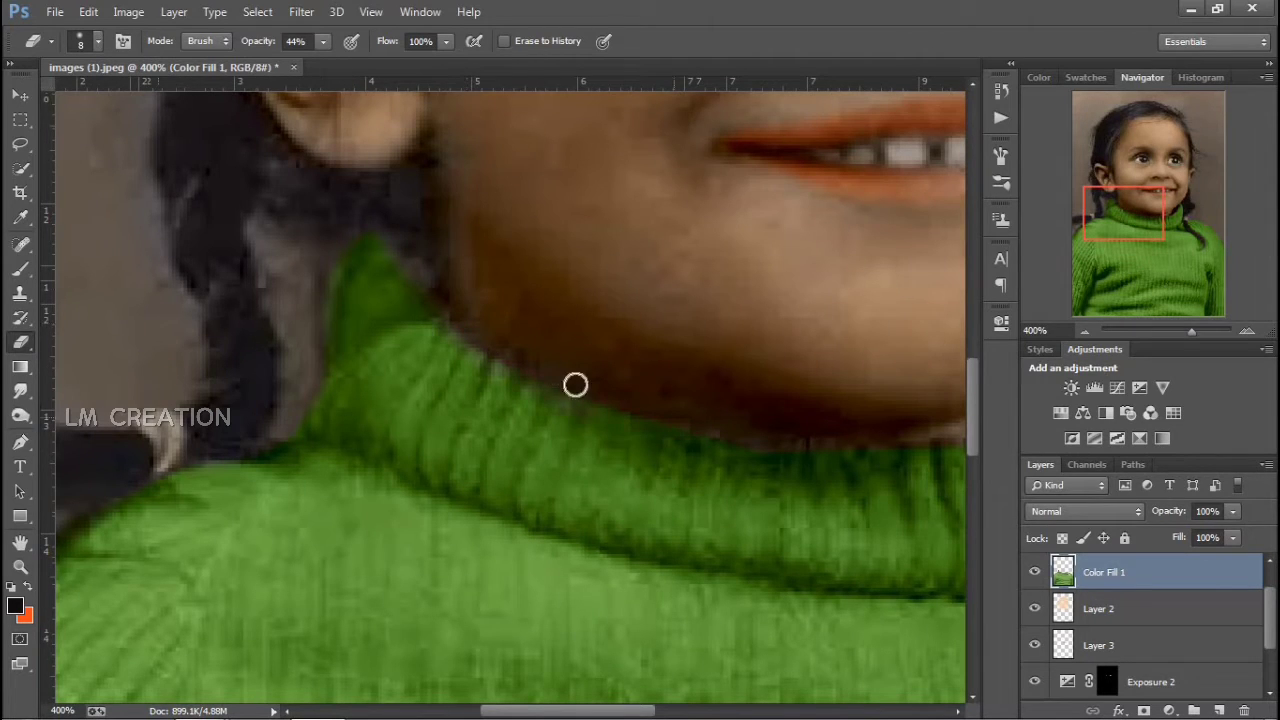
- Erase the excess green along the rest of the collar, the hanging braid and its curled tip, and the other shoulder's edge
left_click_drag(900, 460, 434, 463)
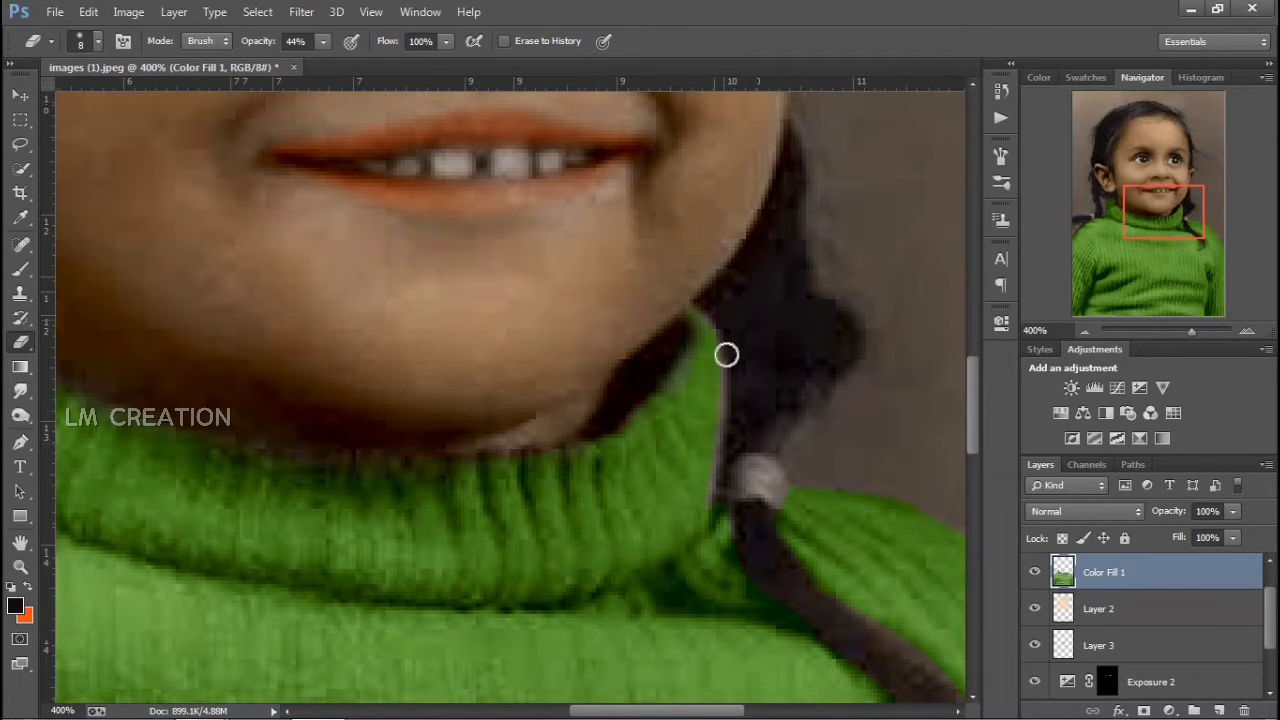
mouse_move(787, 500)
left_mouse_down()
mouse_move(871, 625)
mouse_move(817, 579)
mouse_move(784, 509)
mouse_move(798, 478)
mouse_move(774, 552)
mouse_move(737, 522)
mouse_move(792, 616)
mouse_move(581, 422)
mouse_move(571, 340)
left_mouse_up()
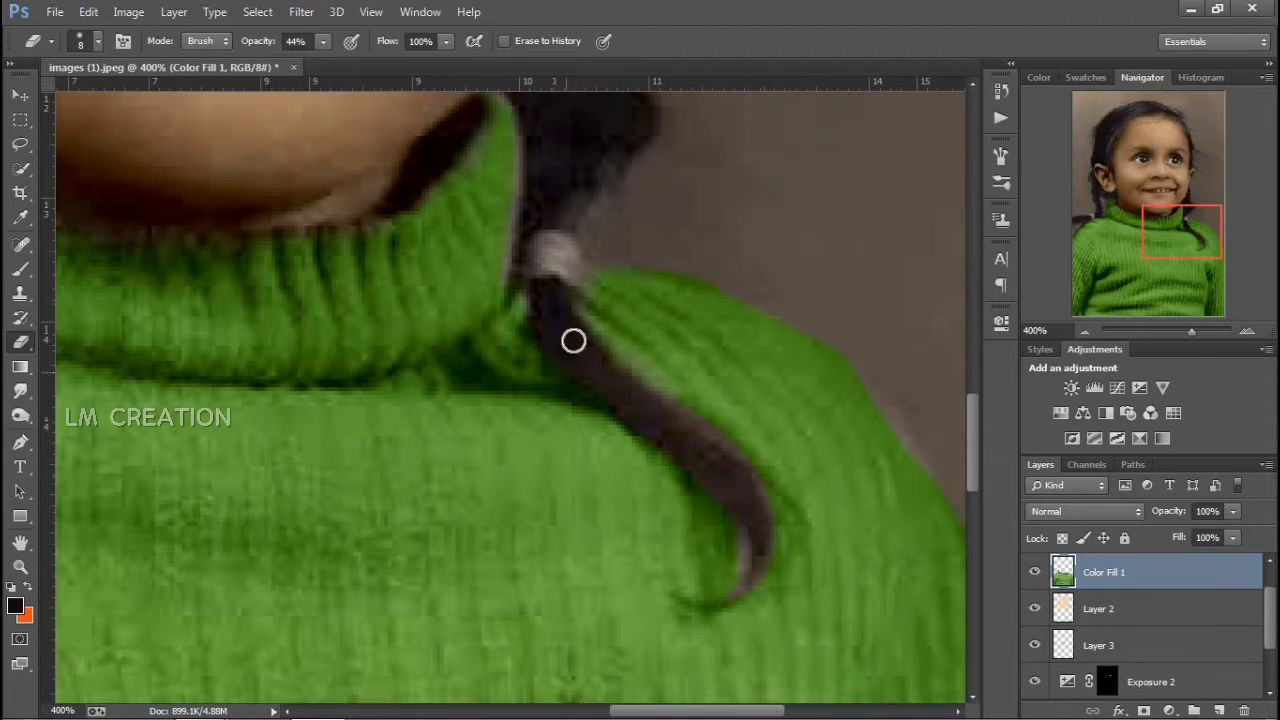
left_click_drag(705, 599, 726, 594)
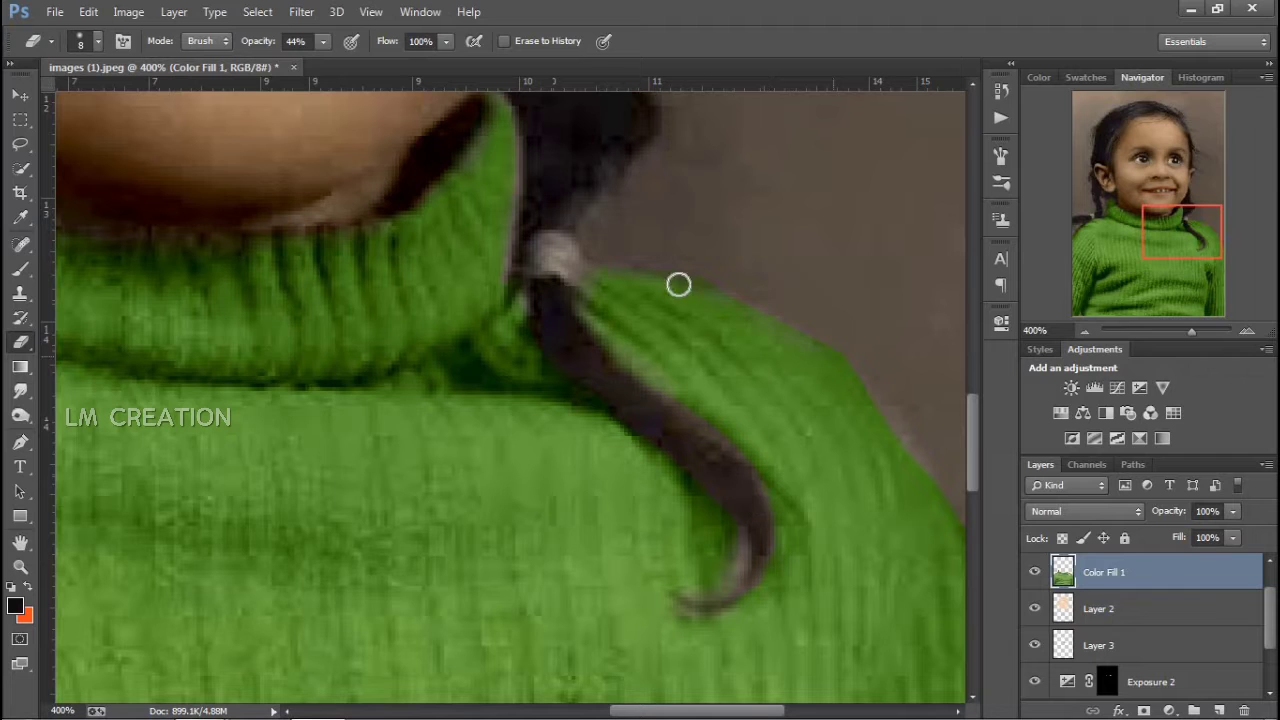
left_click_drag(899, 446, 579, 286)
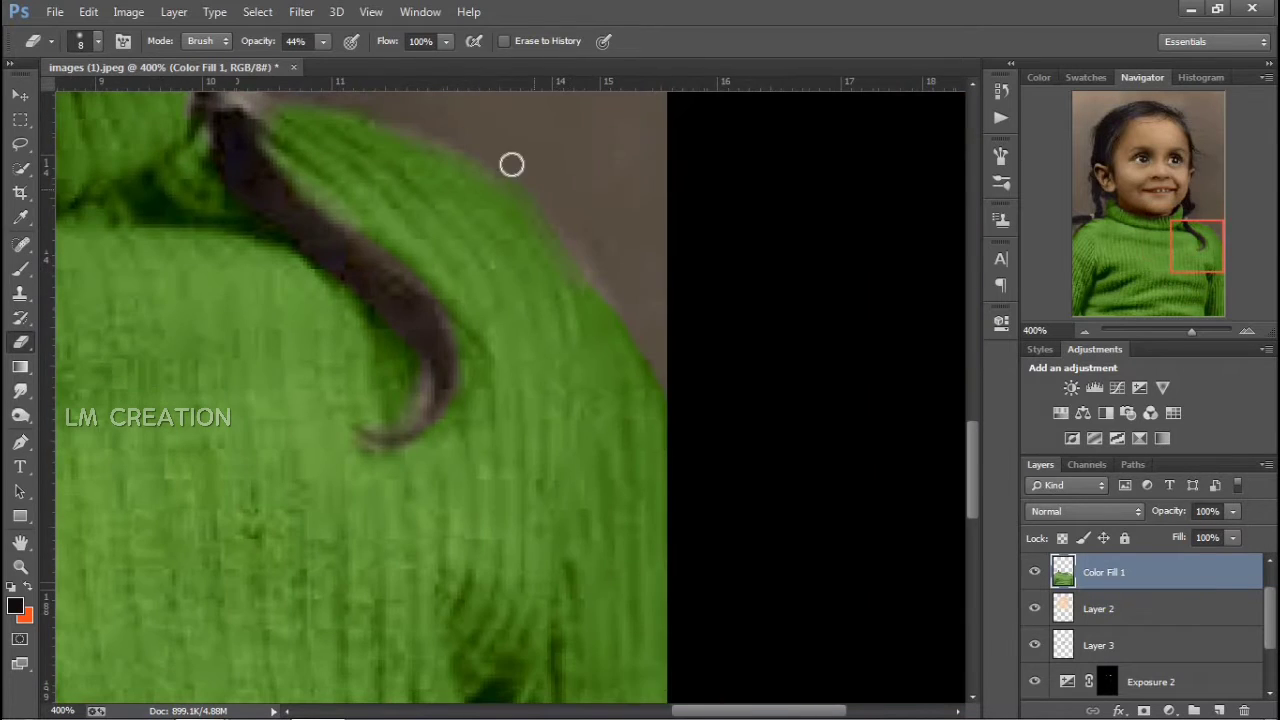
key("ctrl+minus")
key("ctrl+minus")
key("ctrl+minus")
key("ctrl+minus")
key("ctrl+minus")
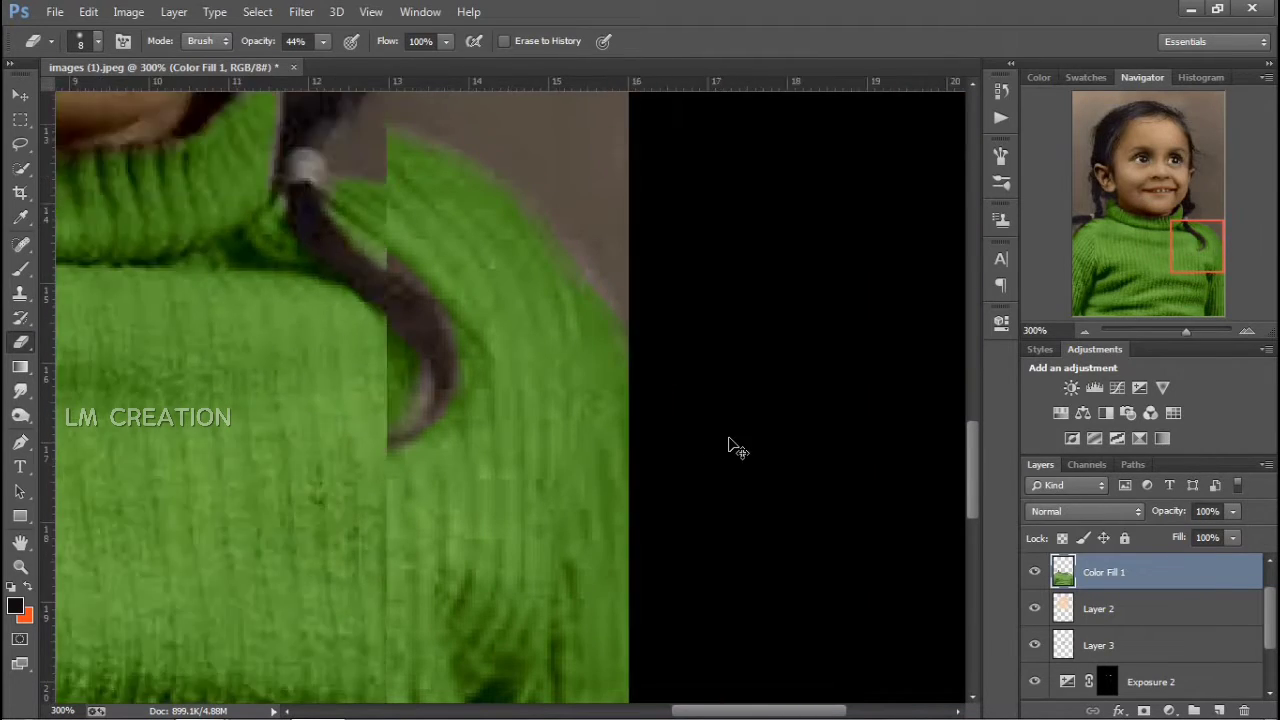
key("ctrl+plus")
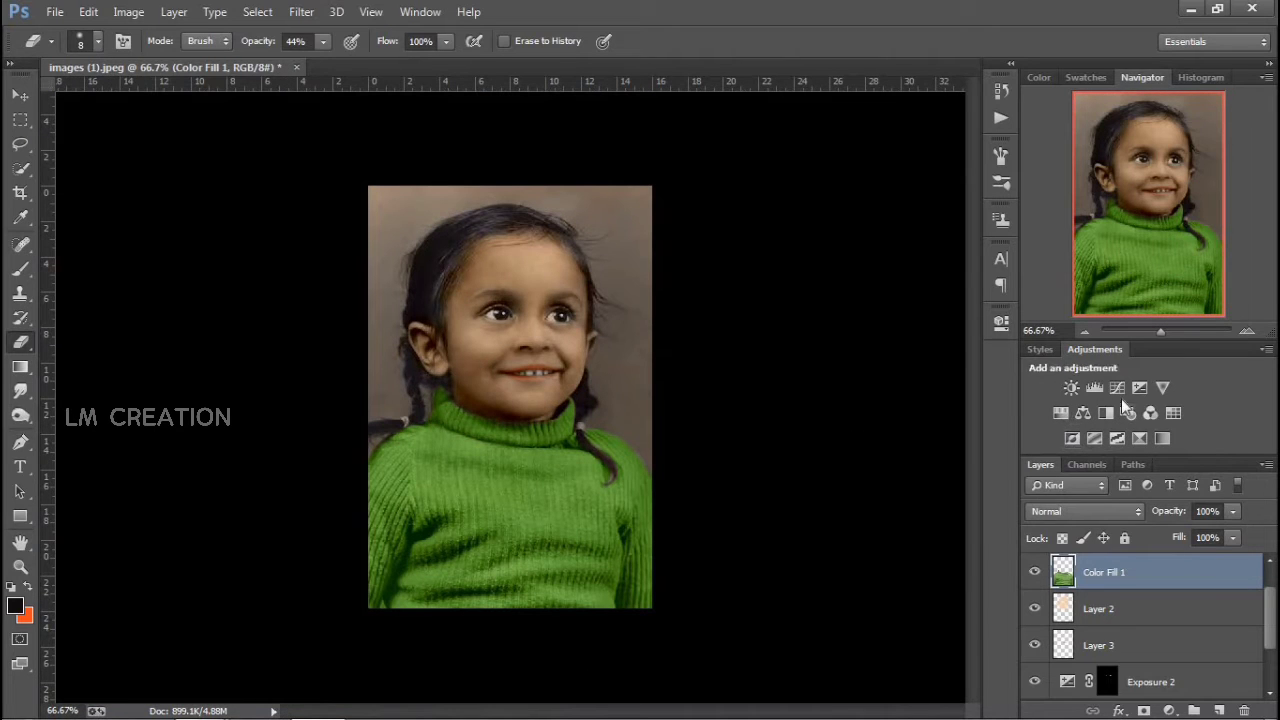
- Add a Levels adjustment clipped to the green sweater layer, with input levels 24, 0.87 and 233
left_click(1092, 389)
left_click(834, 627)
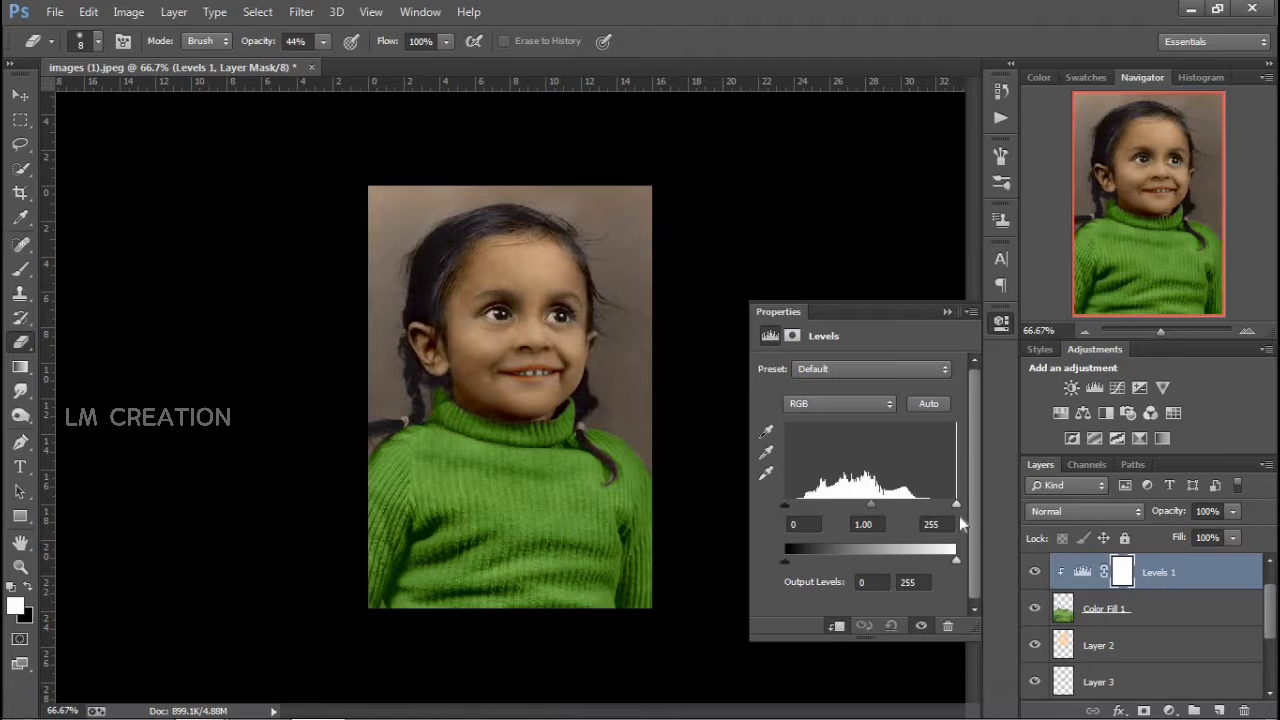
mouse_move(957, 506)
left_mouse_down()
mouse_move(930, 506)
mouse_move(941, 503)
left_mouse_up()
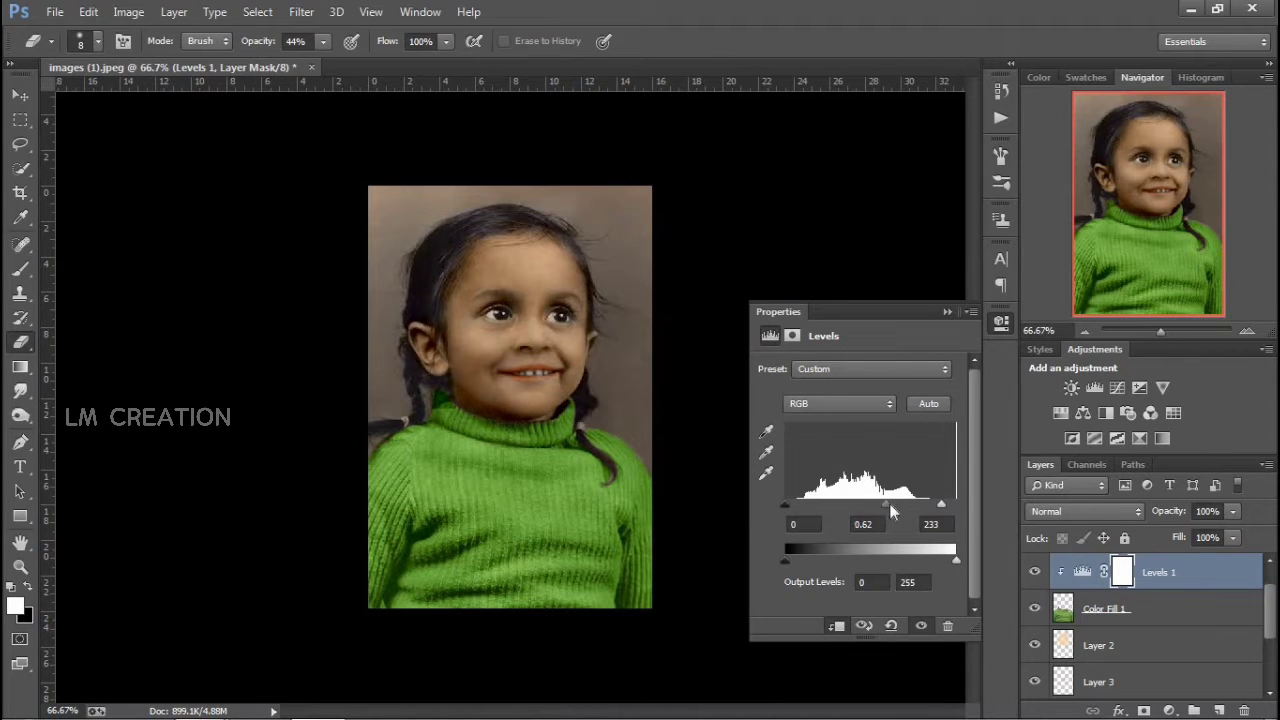
left_click_drag(860, 508, 873, 510)
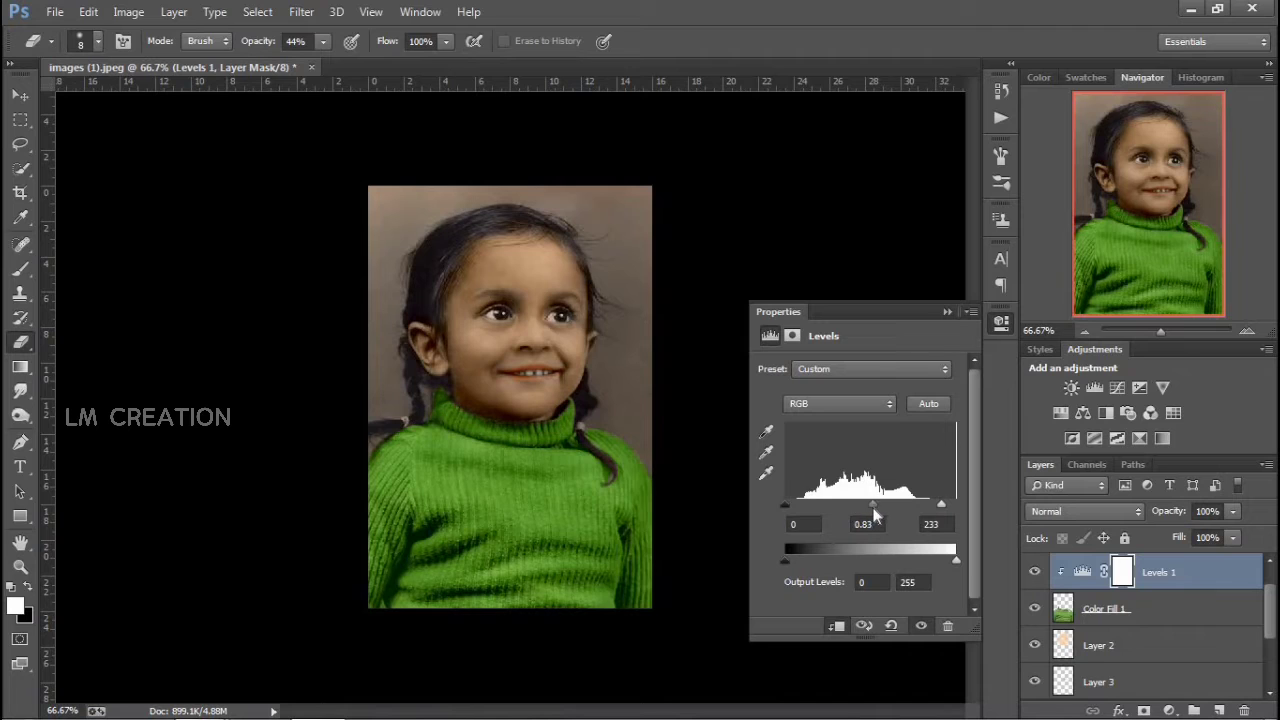
left_click_drag(786, 511, 801, 511)
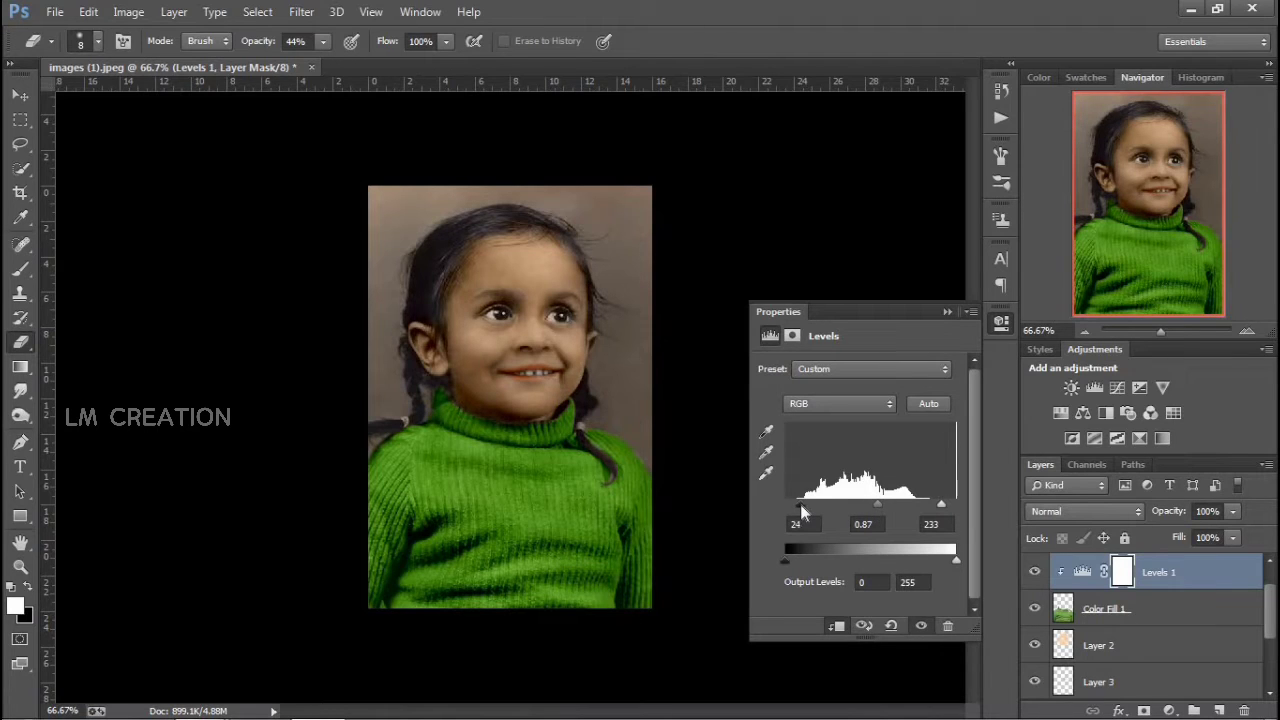
left_click_drag(791, 562, 785, 560)
left_click(947, 311)
- Stamp all visible layers into a new merged layer above Exposure 1
scroll(1141, 645, "down", 2)
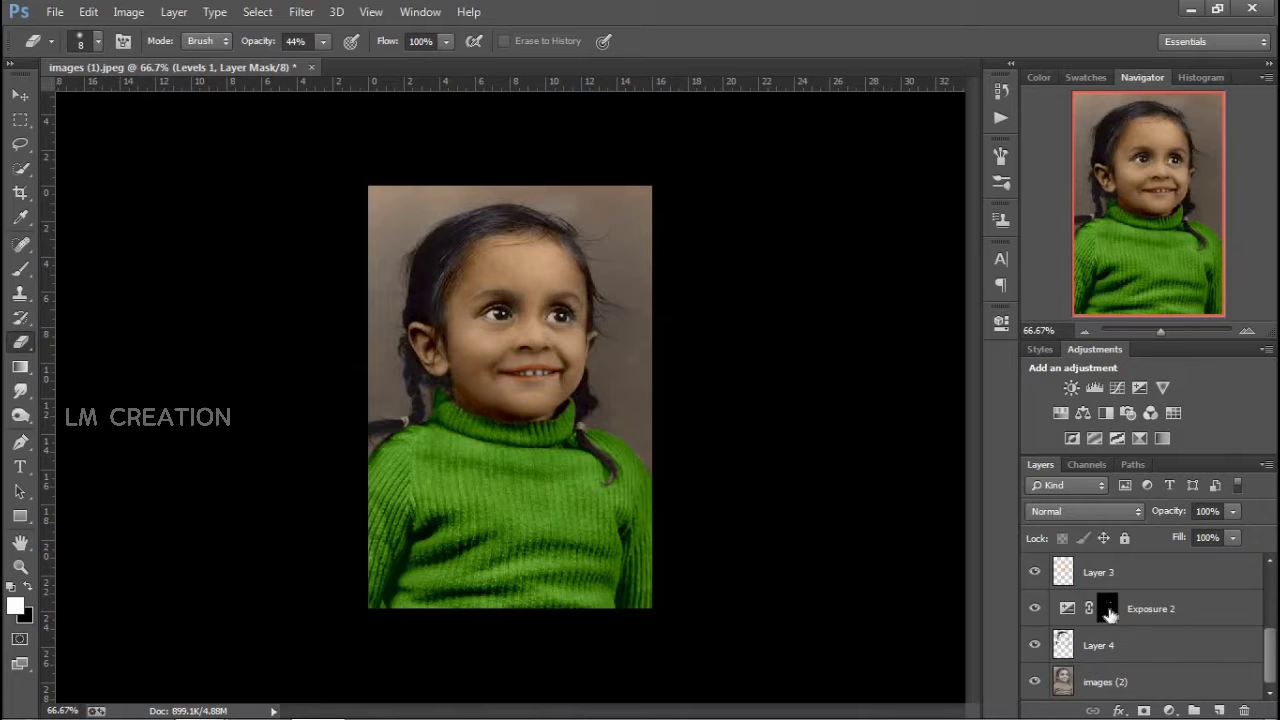
scroll(1103, 613, "up", 3)
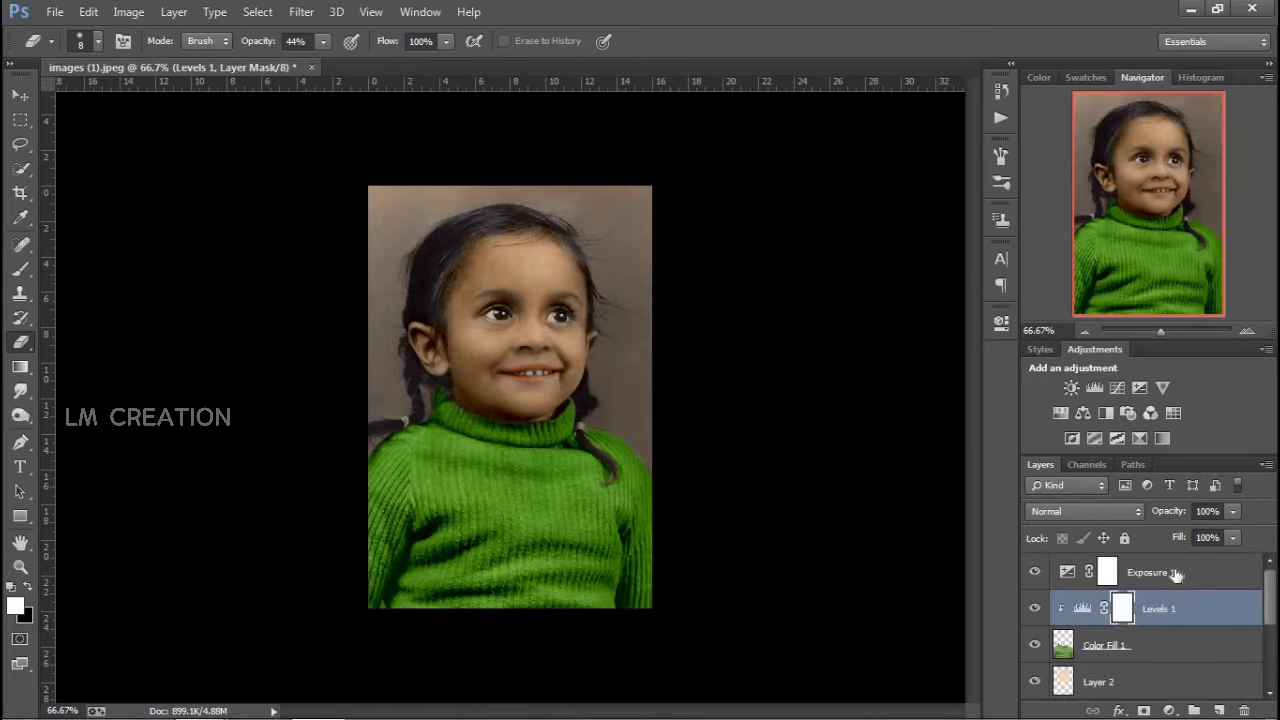
left_click(1180, 572)
key("ctrl+shift+alt+e")
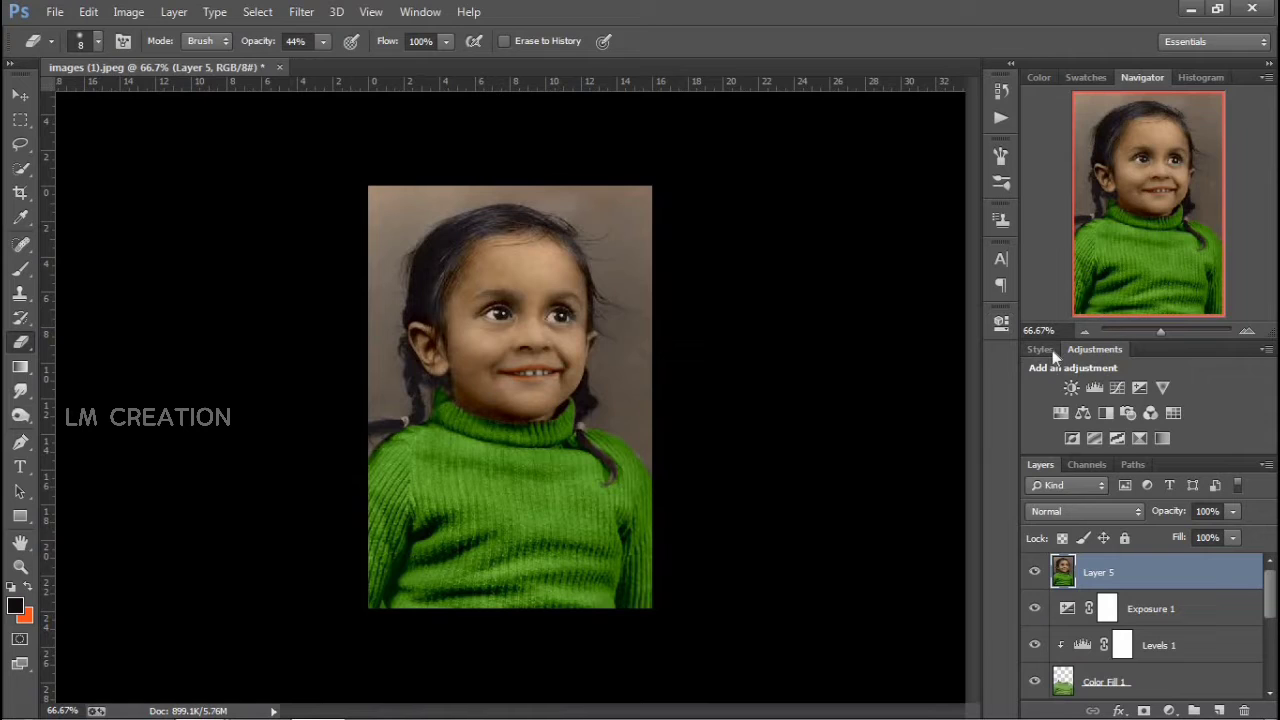
- Select the child on Layer 5 with Quick Selection and subtract the brown background around the head and shoulders
left_click(20, 170)
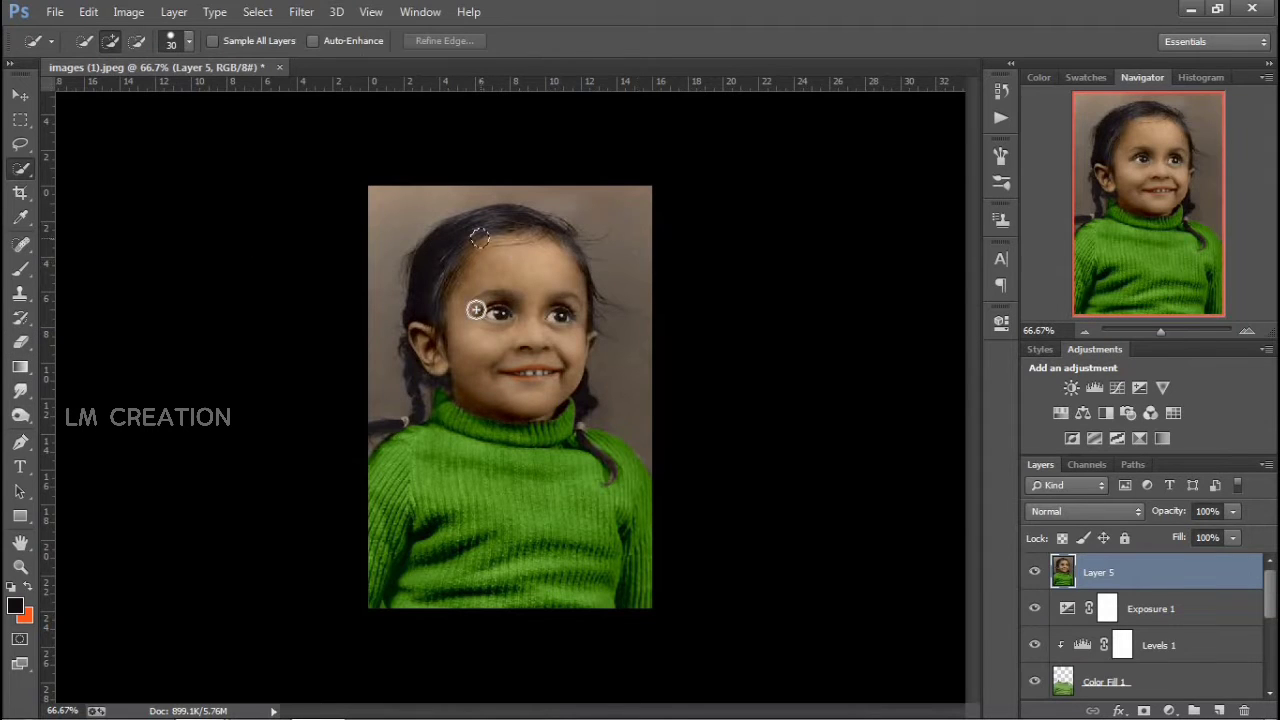
mouse_move(476, 310)
left_mouse_down()
mouse_move(517, 234)
mouse_move(489, 234)
mouse_move(564, 255)
mouse_move(565, 243)
mouse_move(583, 323)
mouse_move(580, 307)
mouse_move(556, 374)
mouse_move(577, 348)
mouse_move(583, 337)
mouse_move(415, 366)
mouse_move(421, 430)
mouse_move(383, 440)
mouse_move(394, 477)
left_mouse_up()
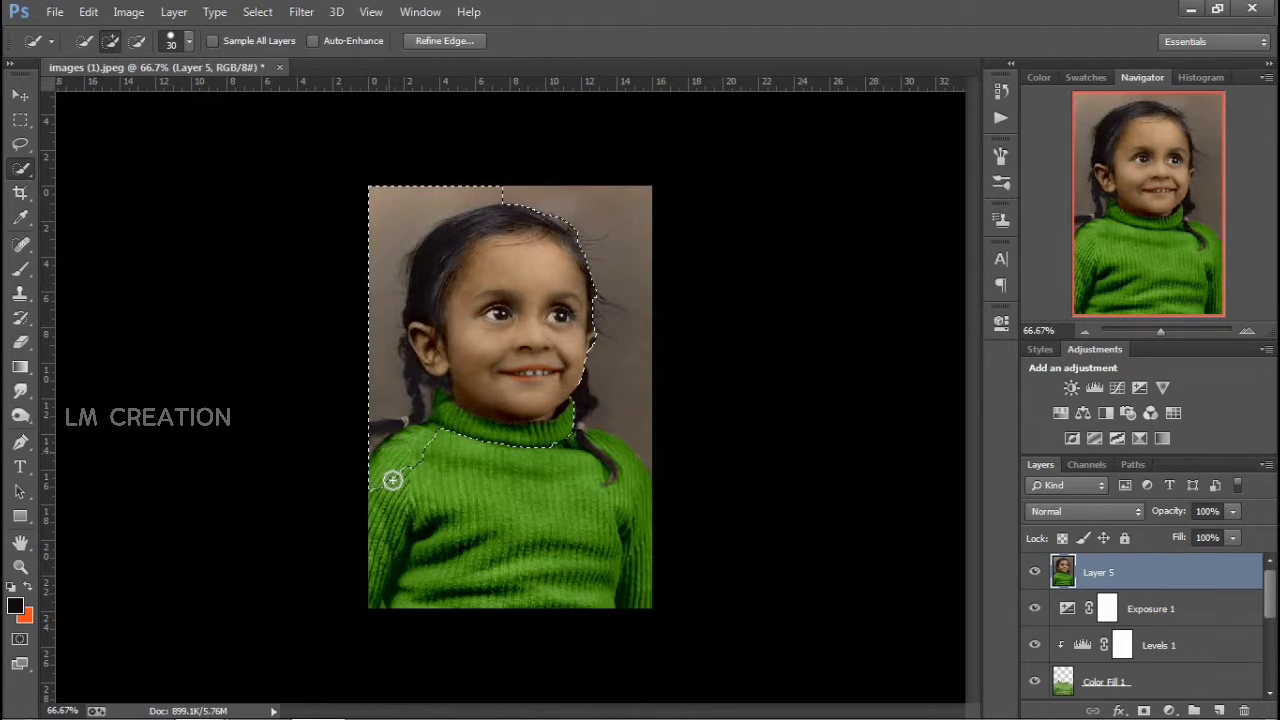
left_click(645, 415, "alt")
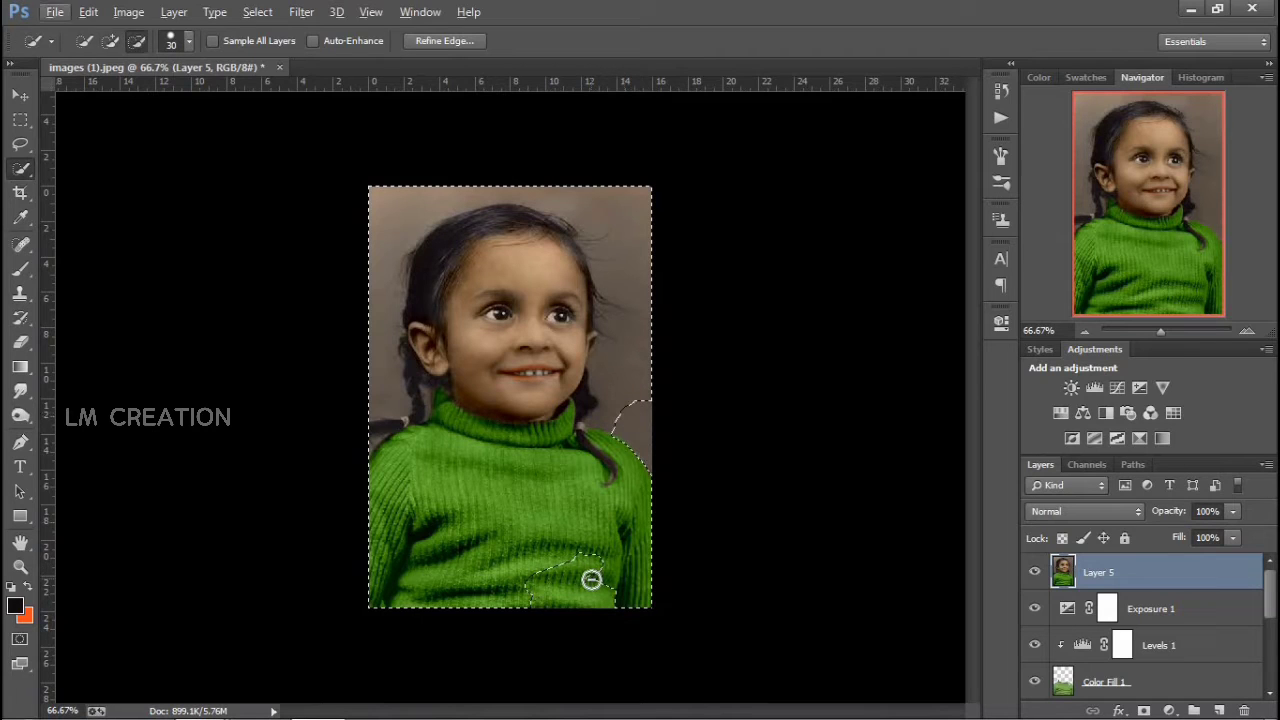
mouse_move(591, 580)
left_mouse_down()
mouse_move(571, 601)
mouse_move(543, 586)
mouse_move(600, 560)
mouse_move(524, 589)
left_mouse_up()
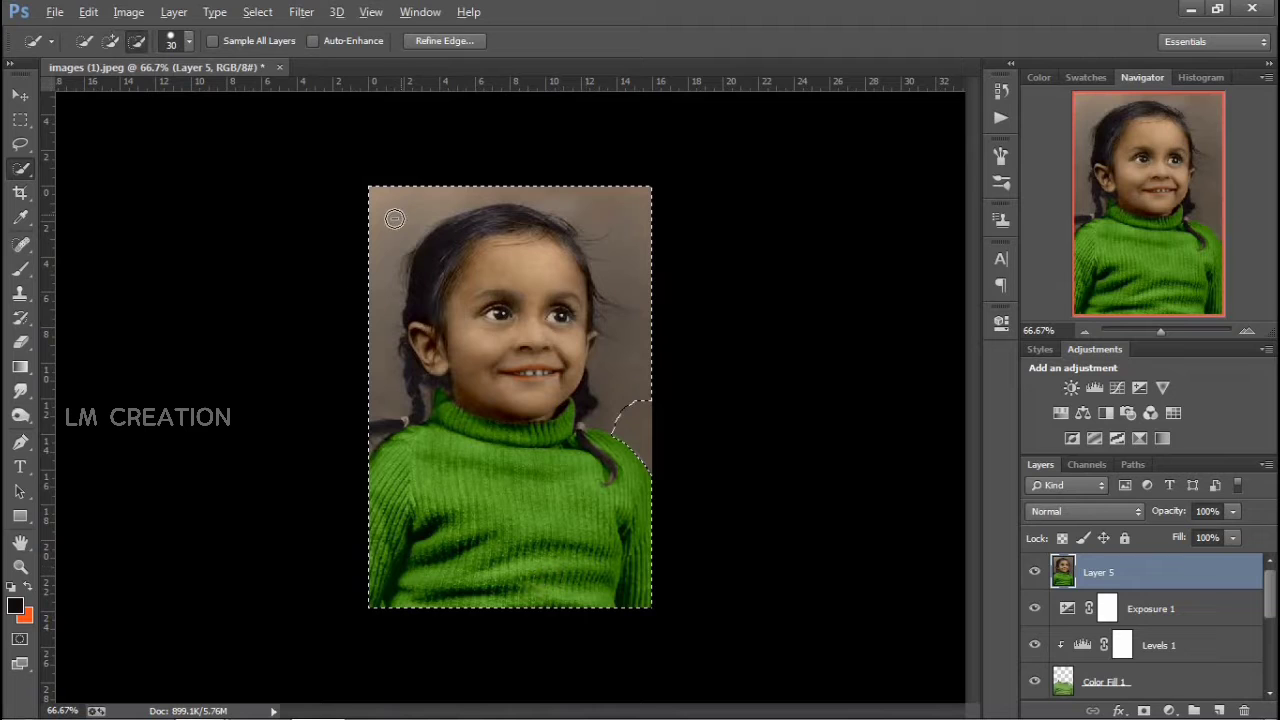
left_click_drag(384, 235, 391, 400)
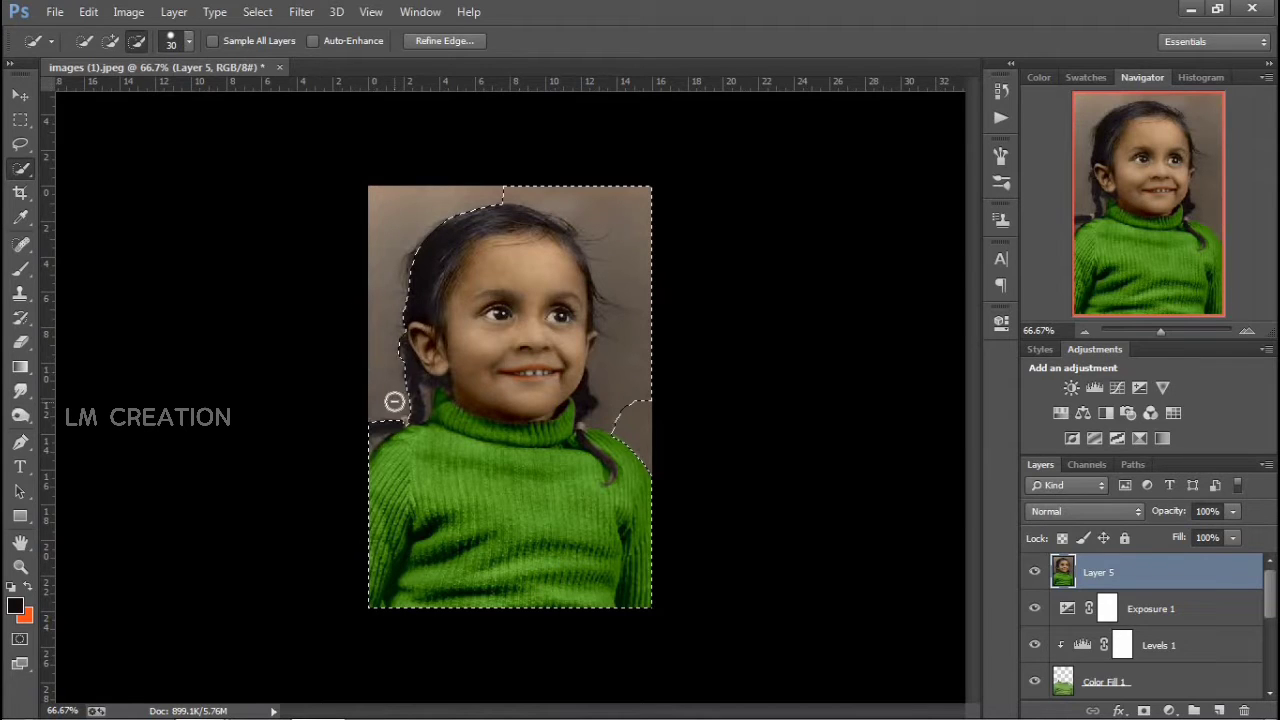
mouse_move(626, 261)
left_mouse_down()
mouse_move(634, 354)
mouse_move(616, 387)
left_mouse_up()
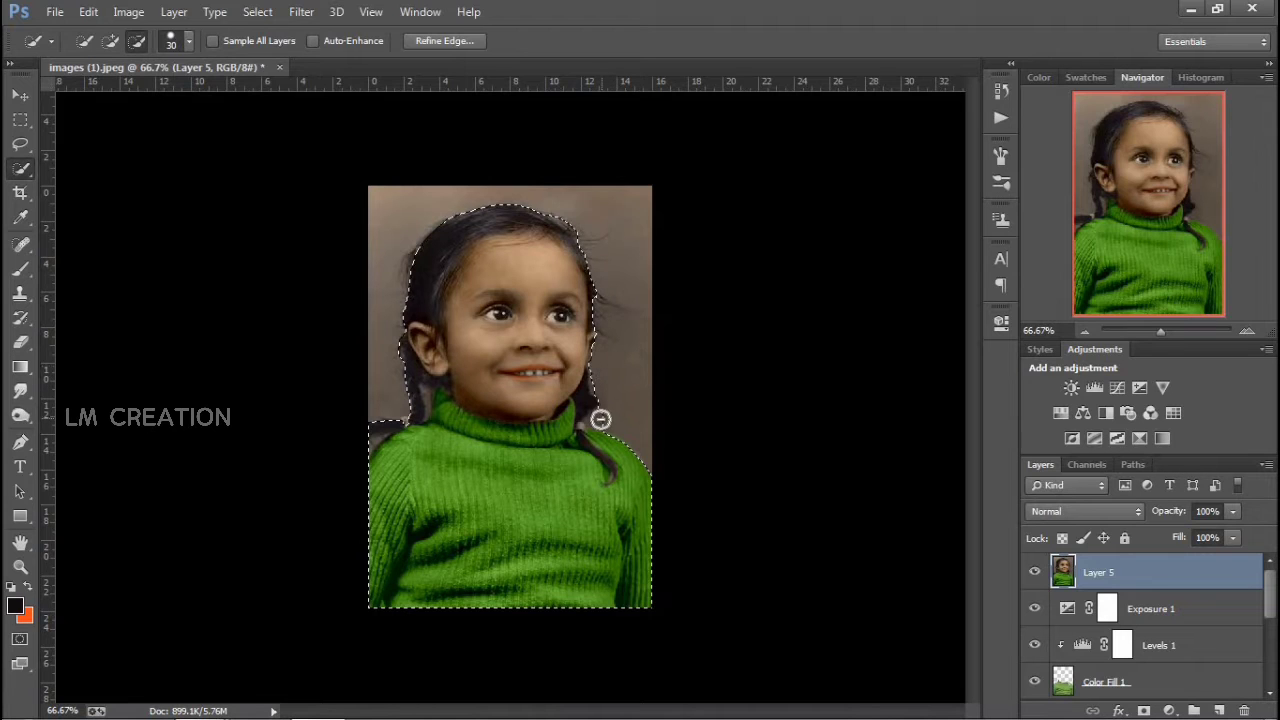
key("alt")
- Refine the selection edge over the loose hair and braids with a size 35 brush, and copy the child to a new layer
left_click(476, 40)
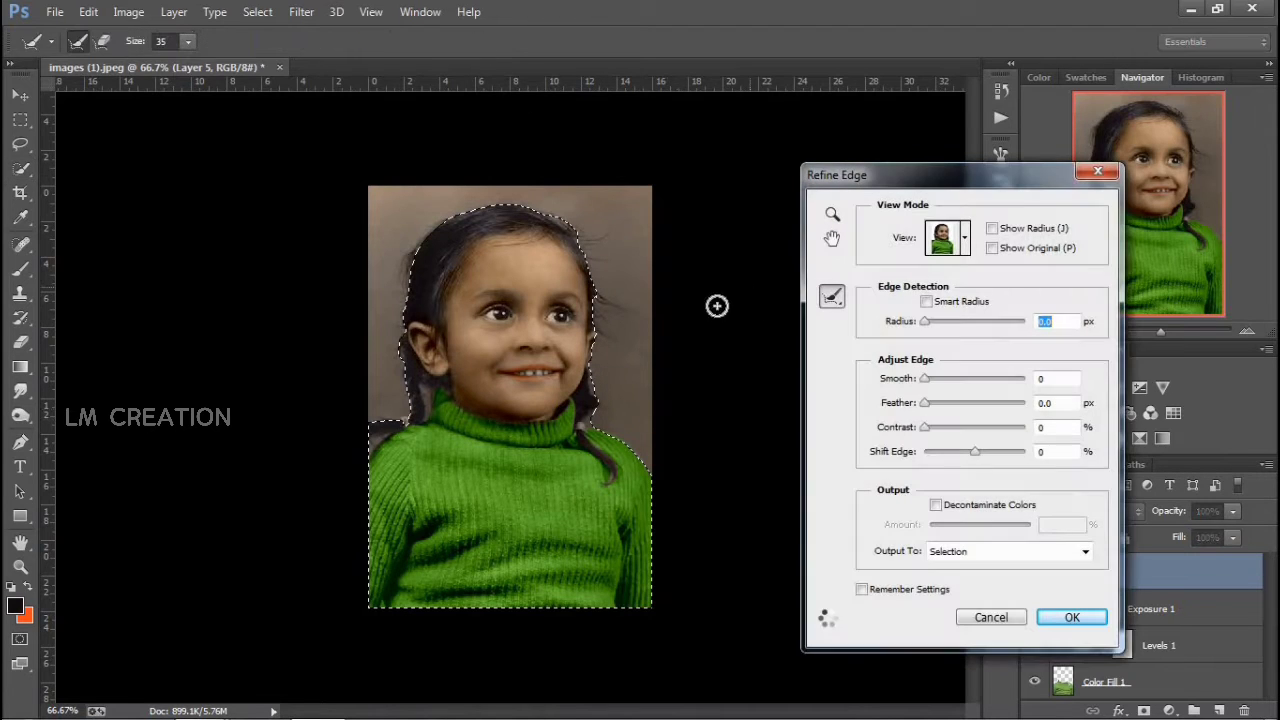
mouse_move(549, 206)
left_mouse_down()
mouse_move(587, 251)
mouse_move(602, 310)
mouse_move(594, 228)
mouse_move(606, 272)
mouse_move(607, 216)
mouse_move(608, 420)
left_mouse_up()
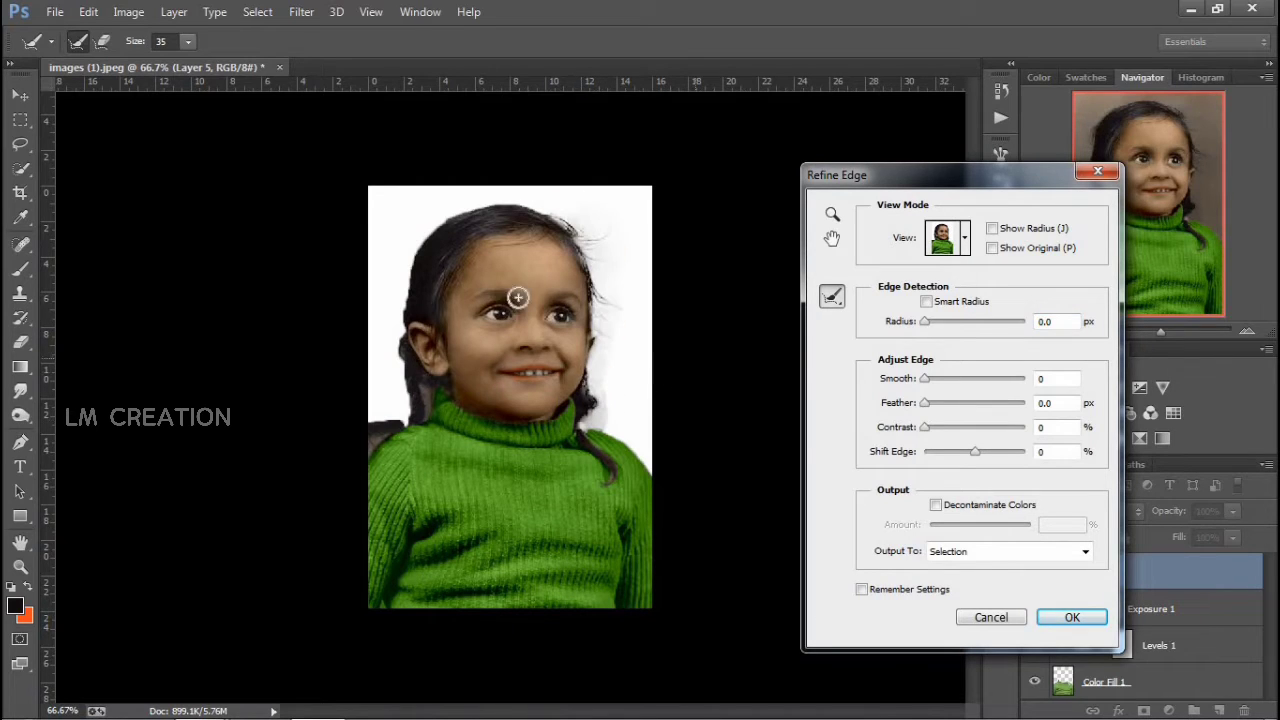
mouse_move(371, 437)
left_mouse_down()
mouse_move(426, 404)
mouse_move(393, 343)
mouse_move(414, 259)
mouse_move(446, 217)
mouse_move(530, 196)
mouse_move(565, 213)
mouse_move(472, 209)
mouse_move(396, 318)
left_mouse_up()
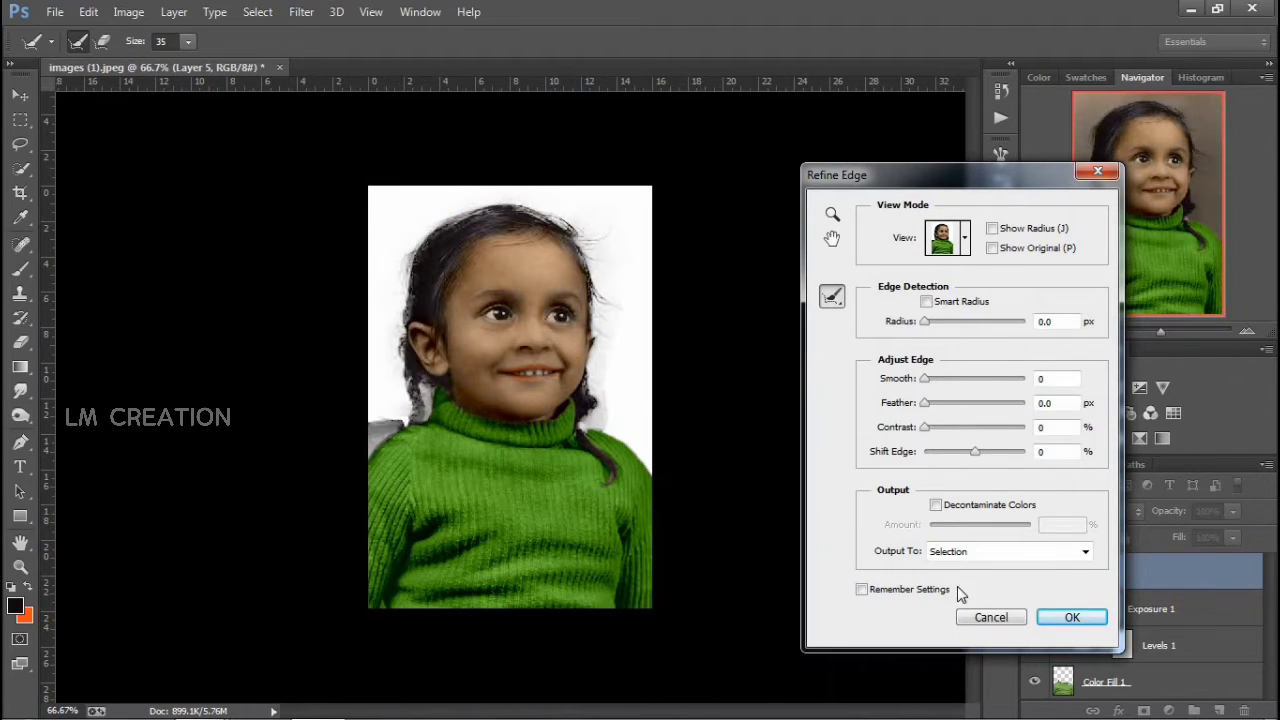
left_click(1064, 614)
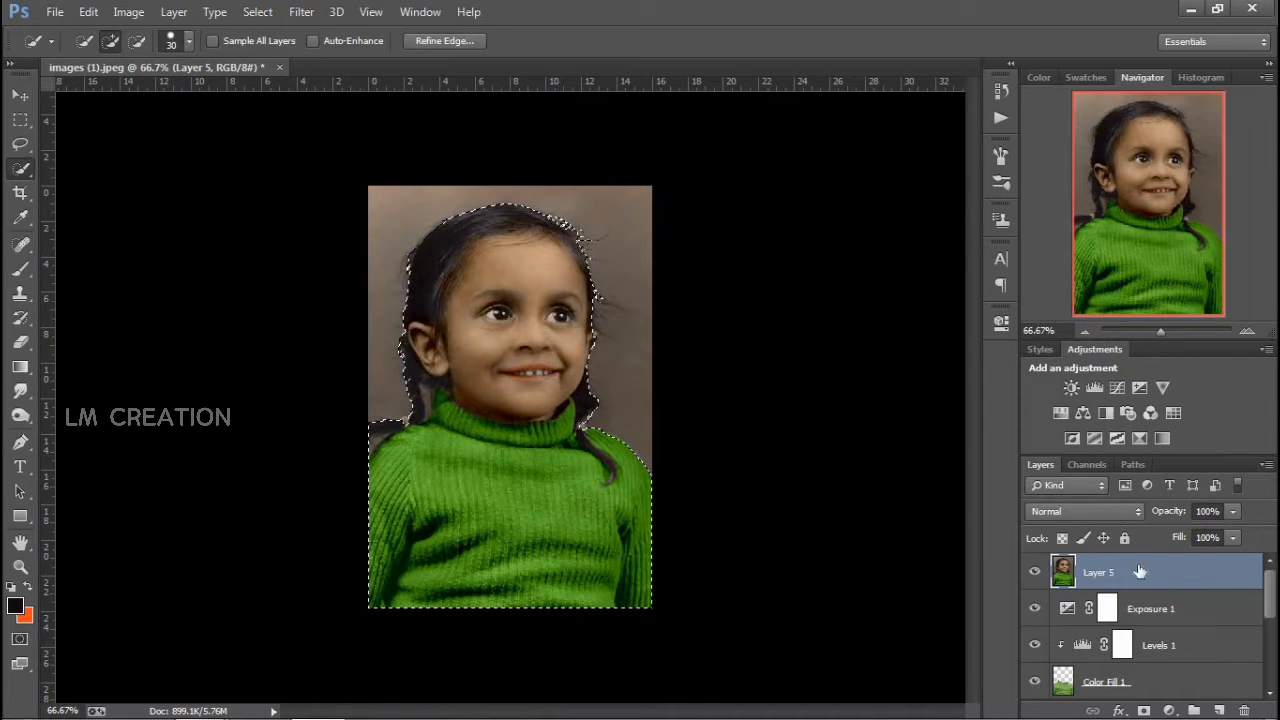
key("ctrl+j")
- Darken the background with a Brightness/Contrast adjustment above Layer 5, setting Brightness to -74
left_click(1121, 609)
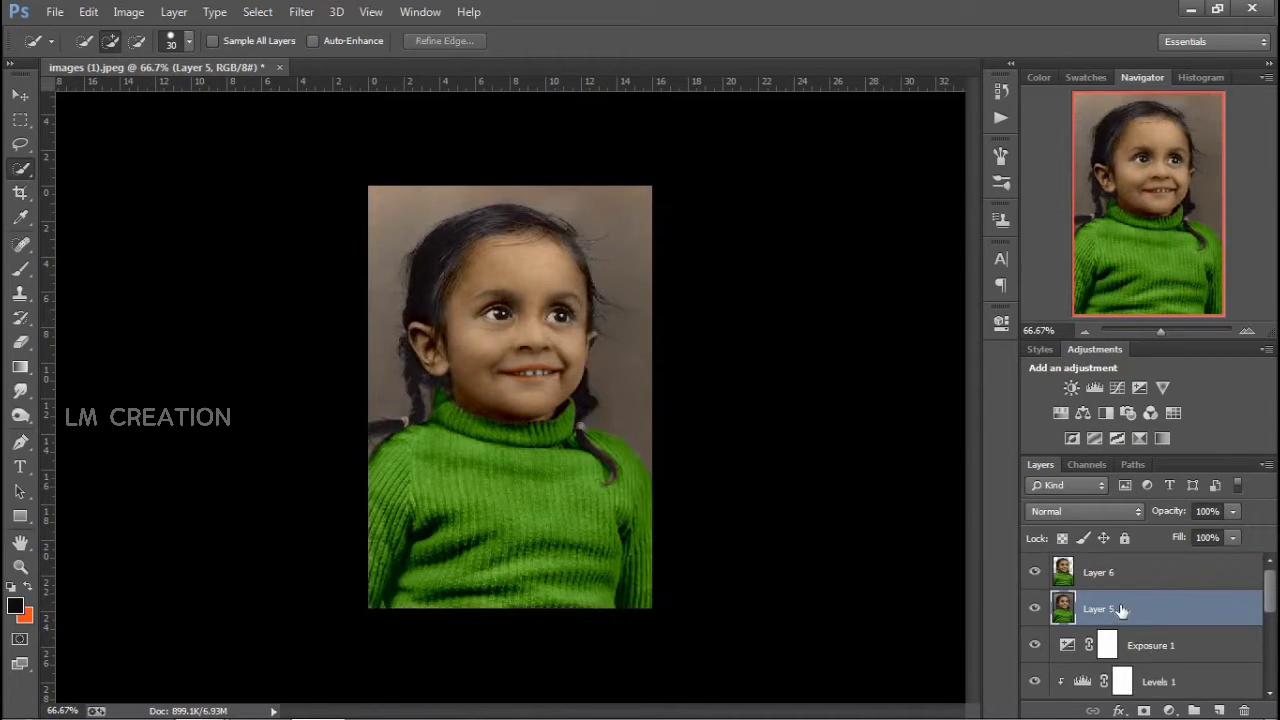
left_click(1071, 387)
left_click_drag(836, 410, 811, 416)
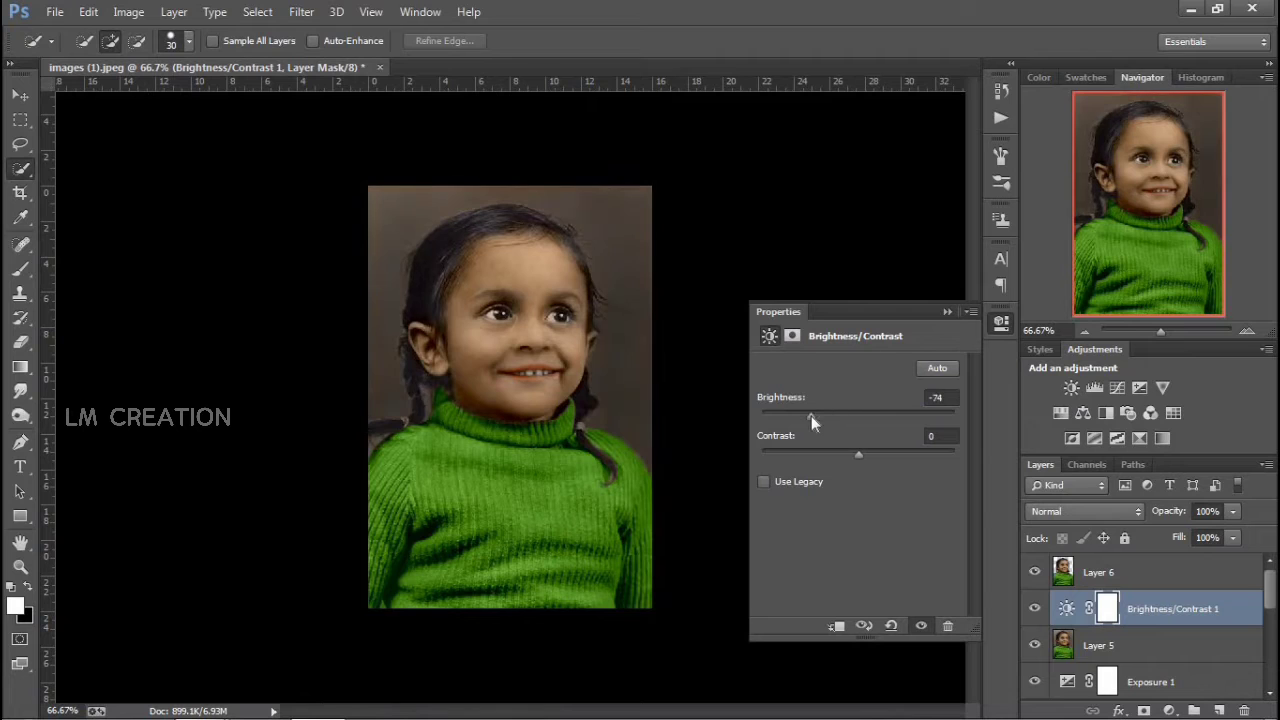
left_click(947, 312)
key("ctrl+plus")
key("ctrl+minus")
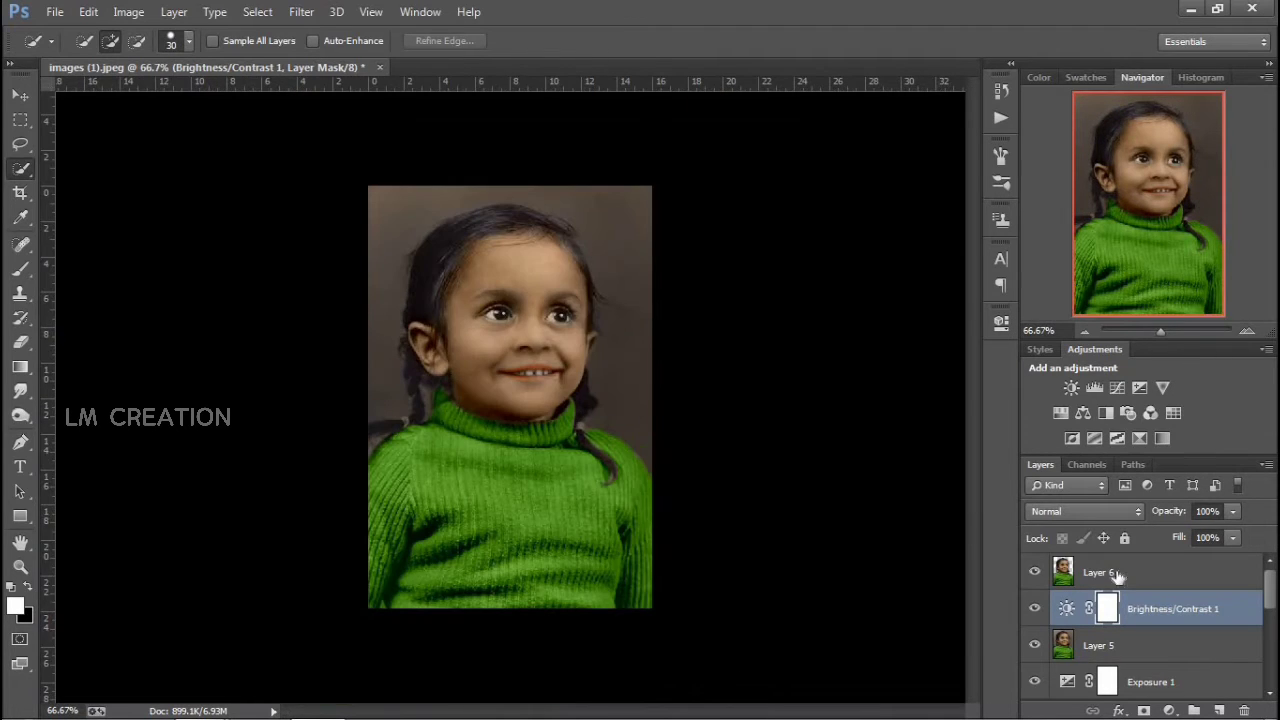
- Add a Hue/Saturation adjustment above Layer 5 with Colorize on, Hue 95 and Saturation 25, to tint the background green
left_click(1148, 648)
left_click(1169, 710)
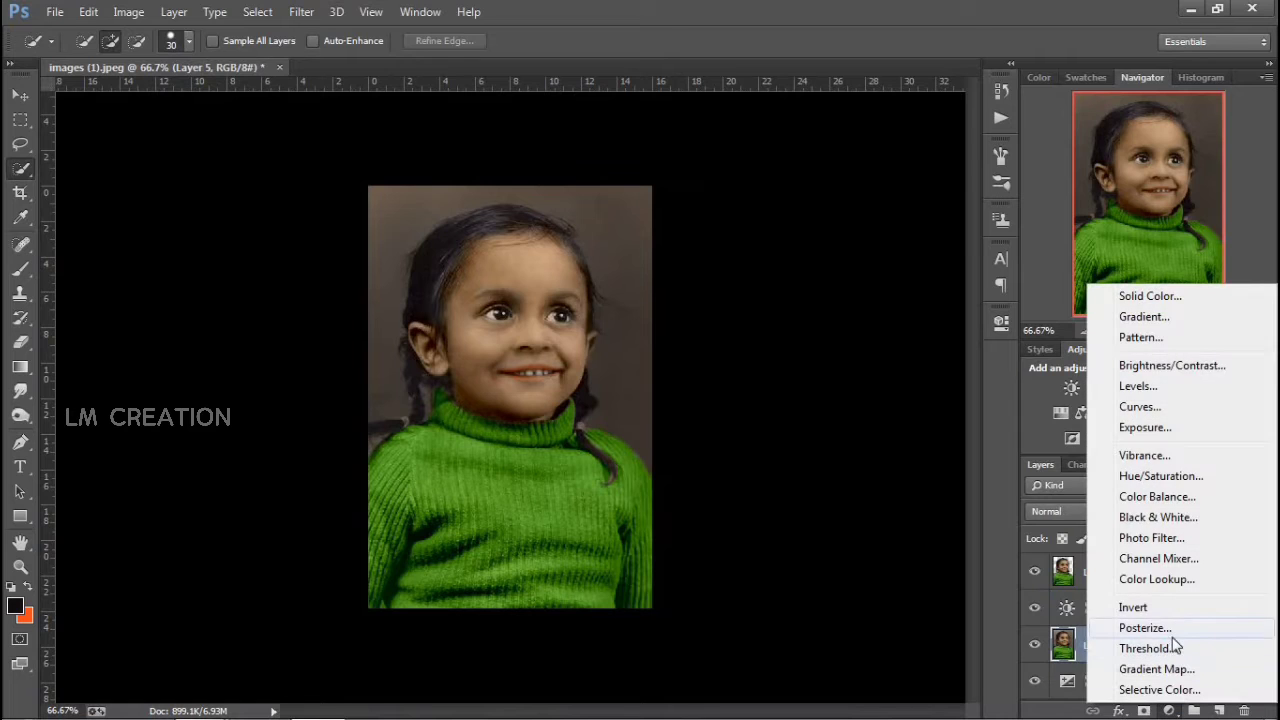
left_click(1083, 650)
left_click(1061, 412)
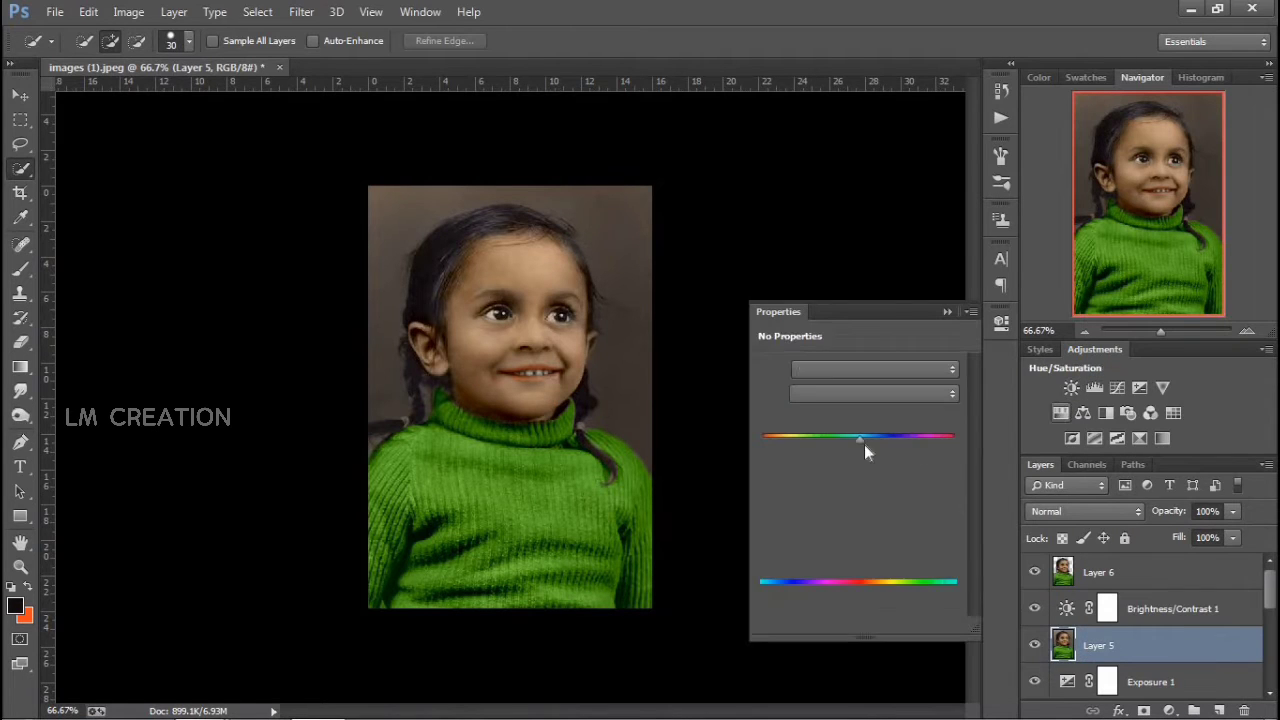
left_click_drag(858, 437, 855, 480)
left_click(876, 541)
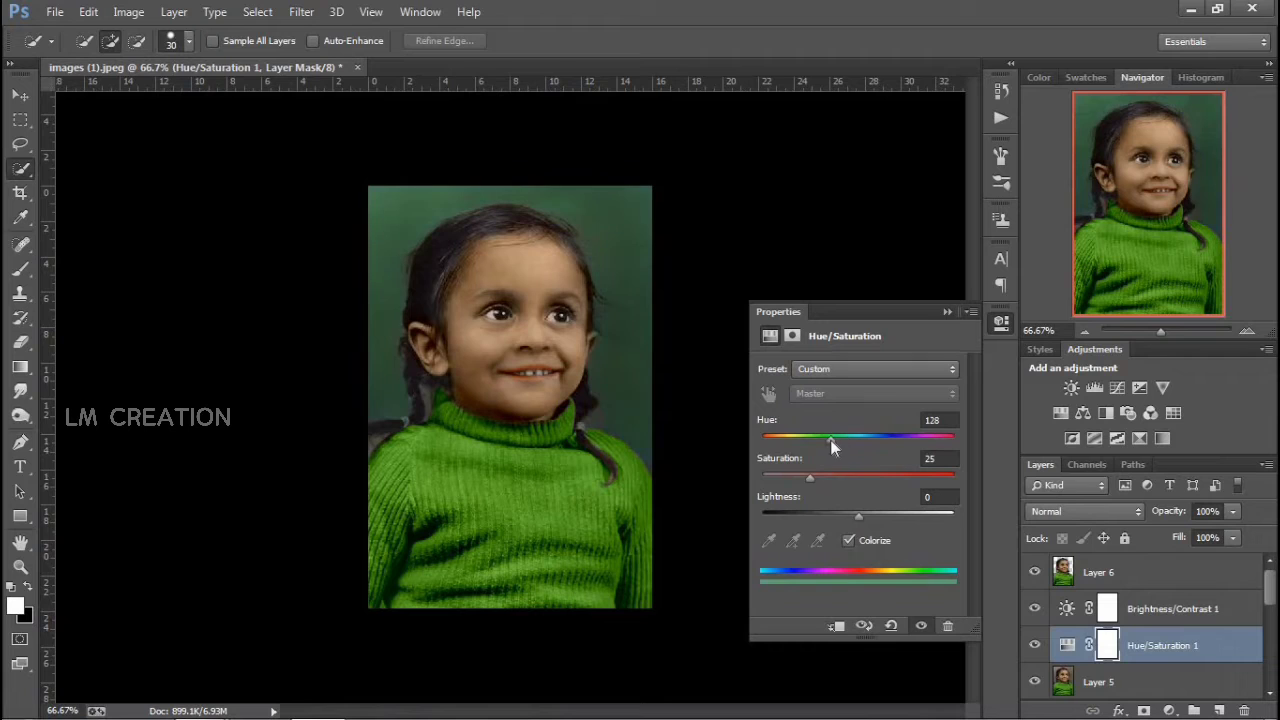
left_click_drag(830, 439, 811, 440)
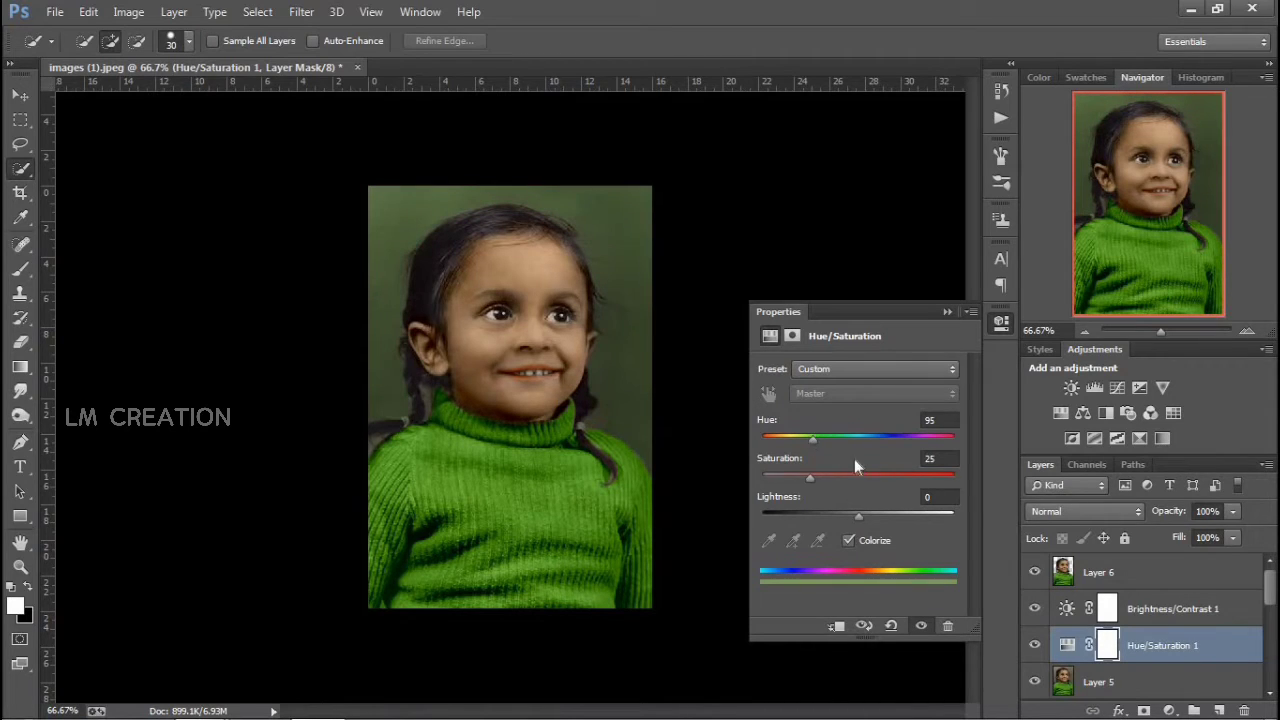
left_click(950, 312)
- Erase the stray green tint from the ear tip and around the braid bands on the Hue/Saturation 1 mask
key("ctrl+plus")
key("ctrl+plus")
key("ctrl+plus")
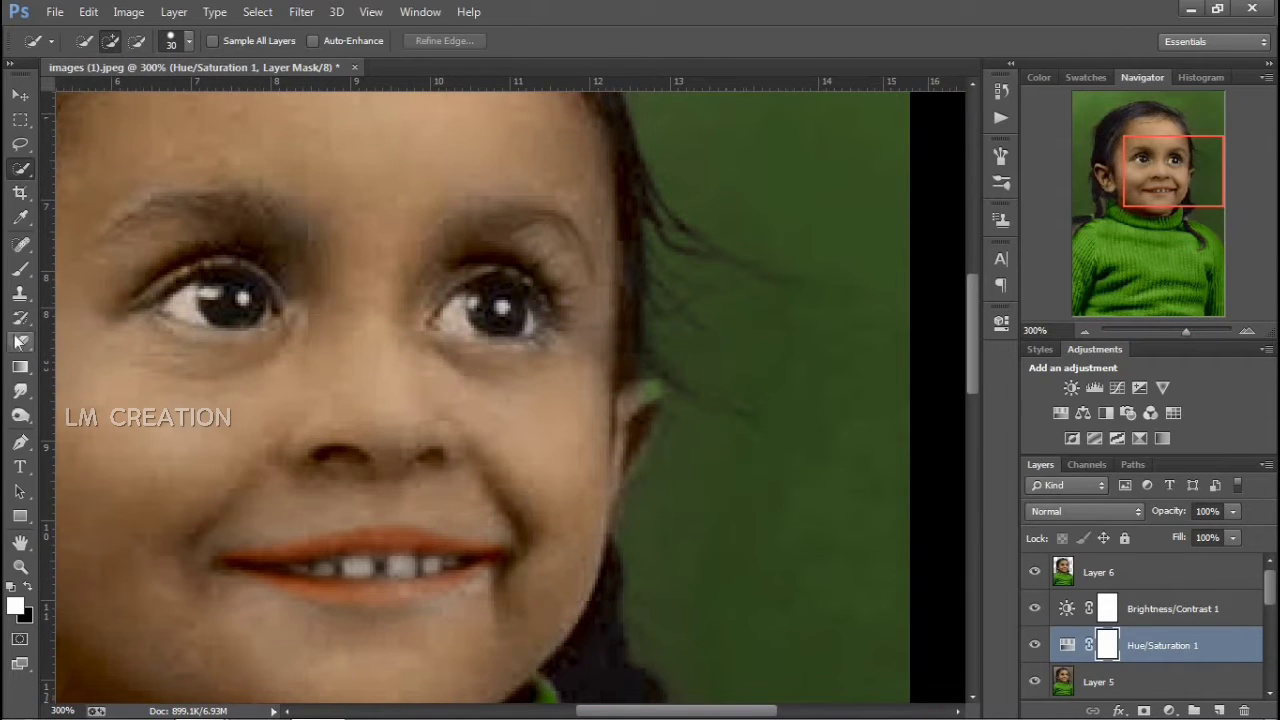
left_click(20, 342)
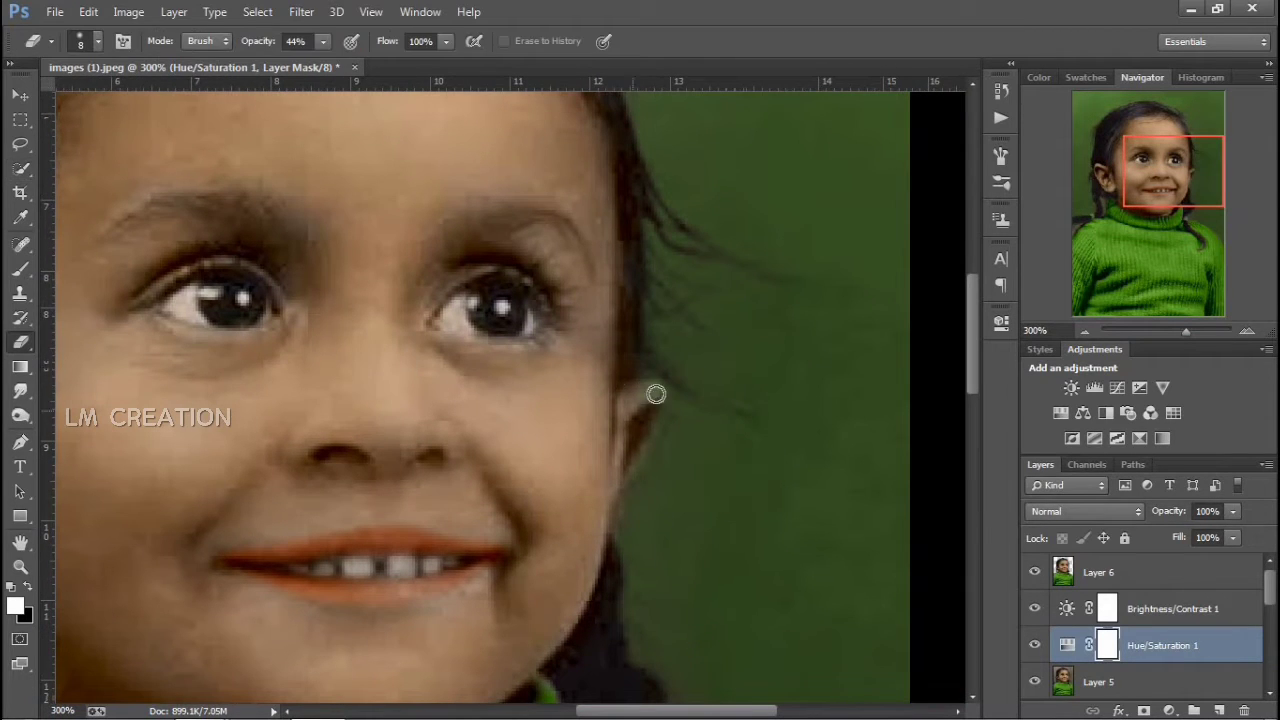
left_click_drag(578, 540, 537, 234)
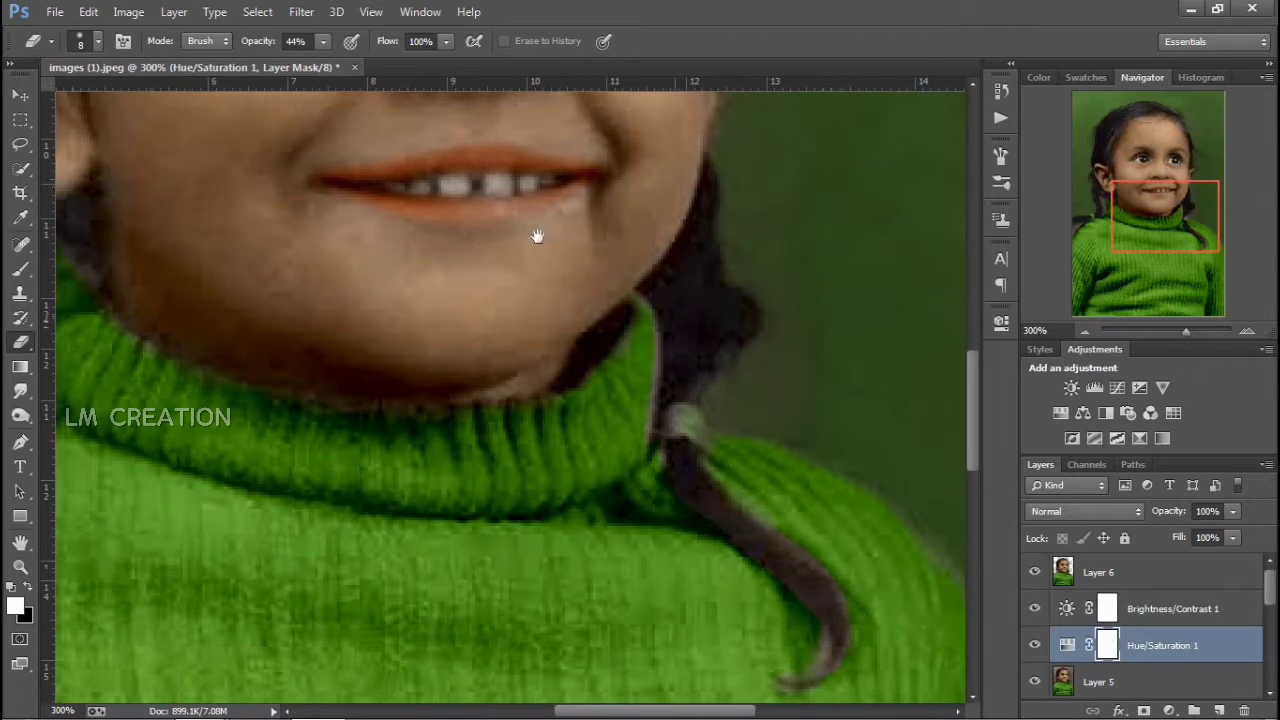
left_click_drag(603, 346, 627, 382)
left_click_drag(288, 316, 763, 311)
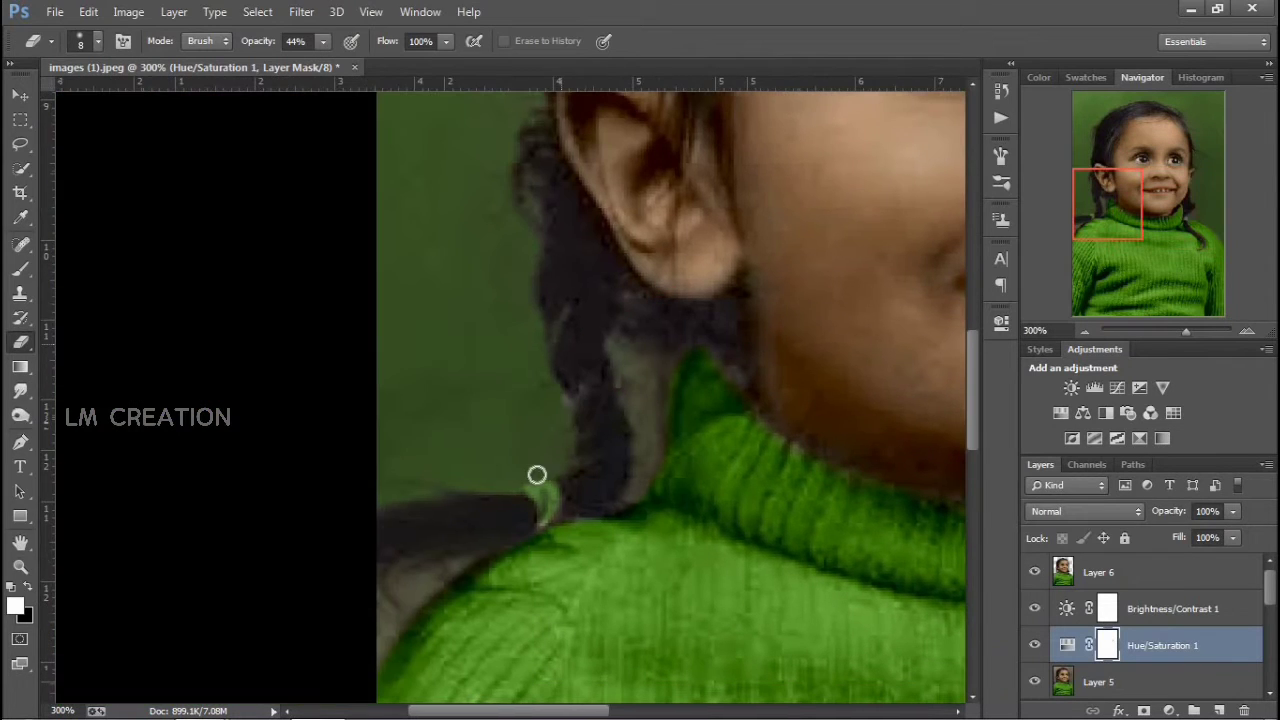
- Erase leftover background fringes around the braids and neck on Layer 6 with a size 10 eraser at 44% opacity
scroll(1087, 616, "down", 2)
left_click(1087, 612)
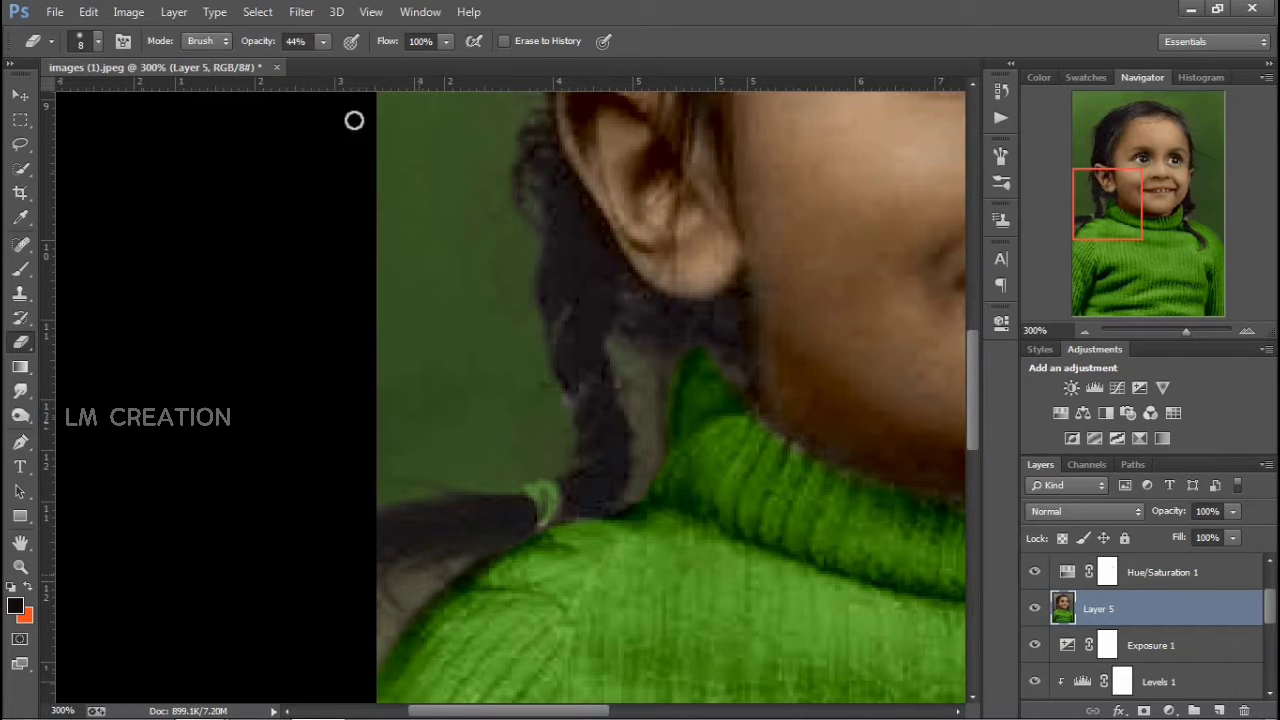
scroll(1073, 643, "up", 2)
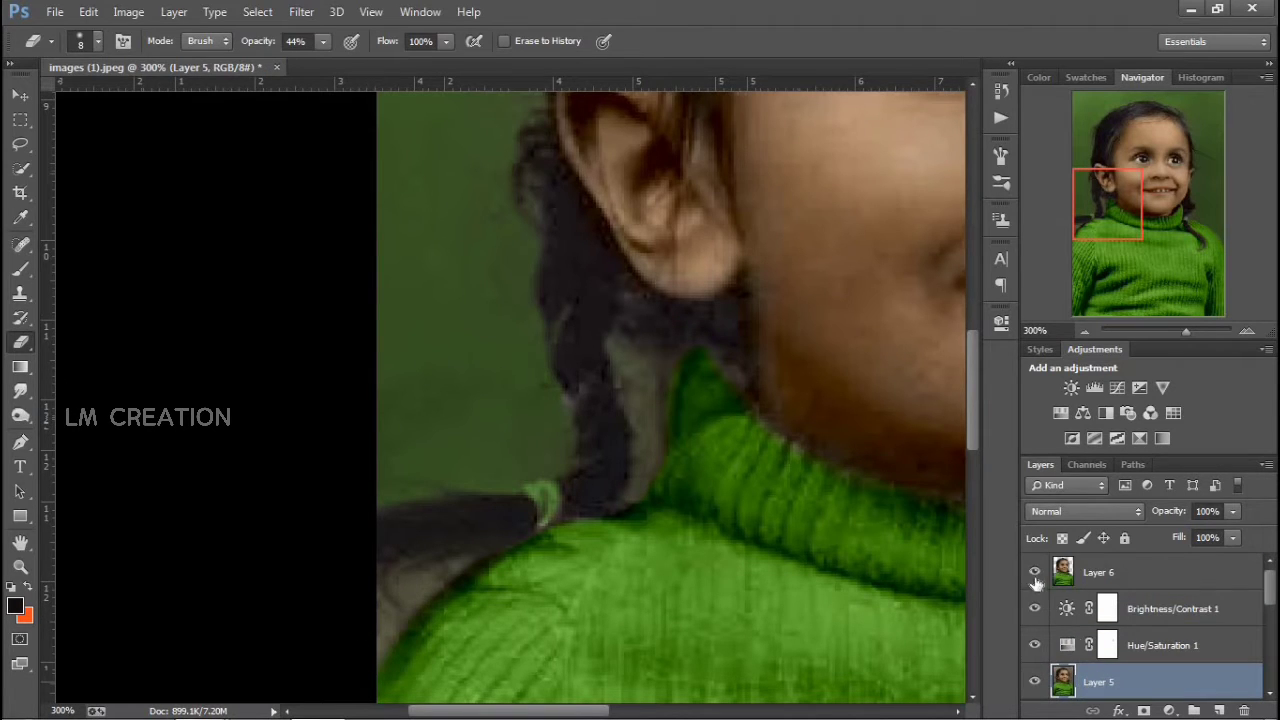
left_click(1098, 572)
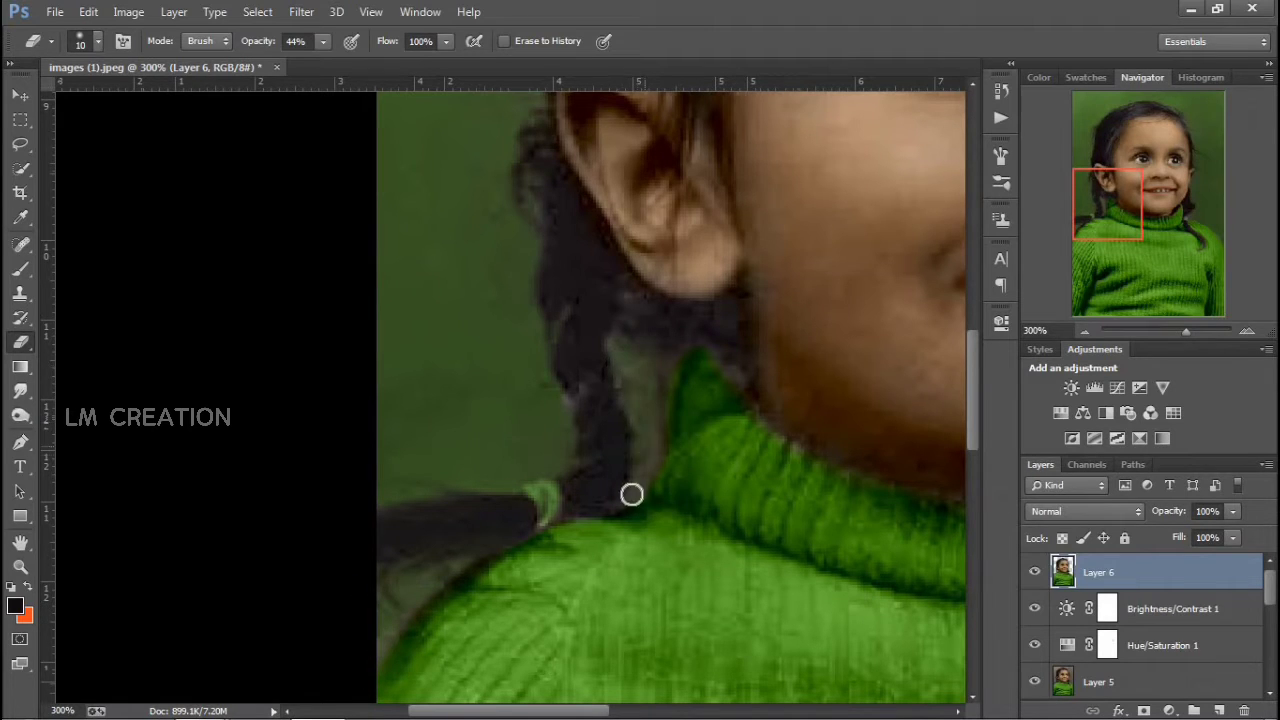
left_click_drag(795, 352, 707, 576)
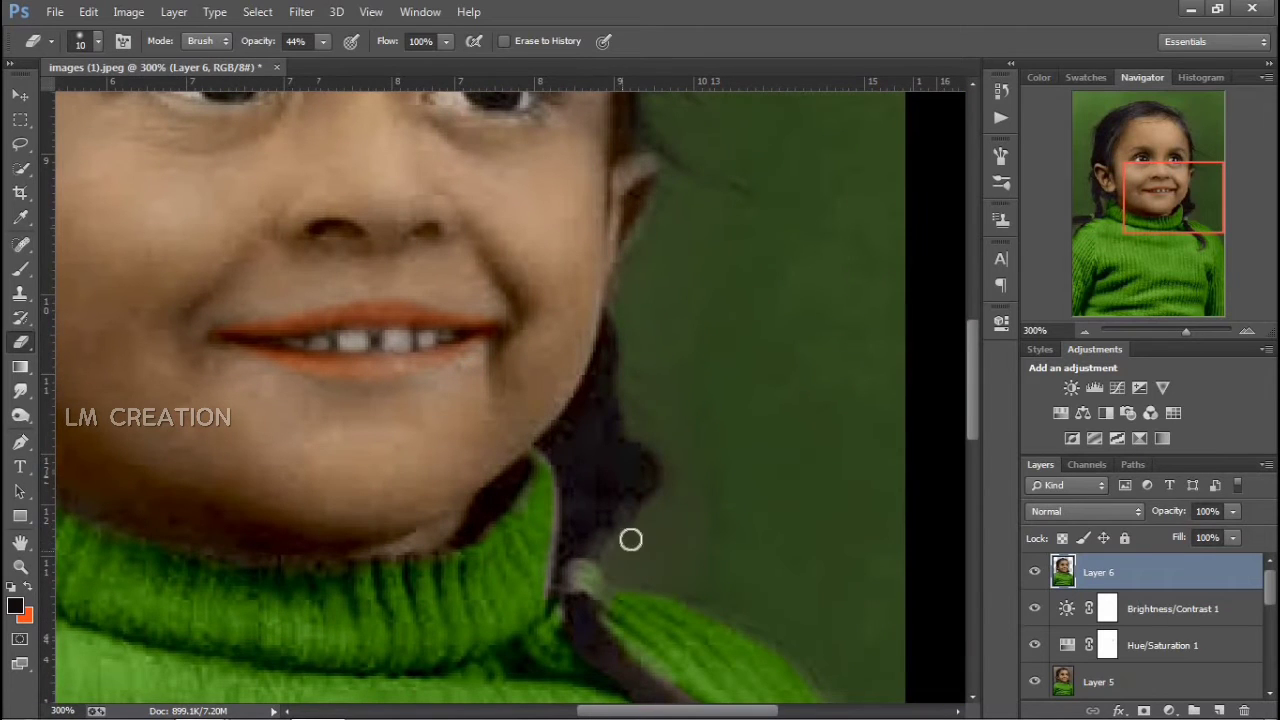
left_click_drag(654, 397, 709, 209)
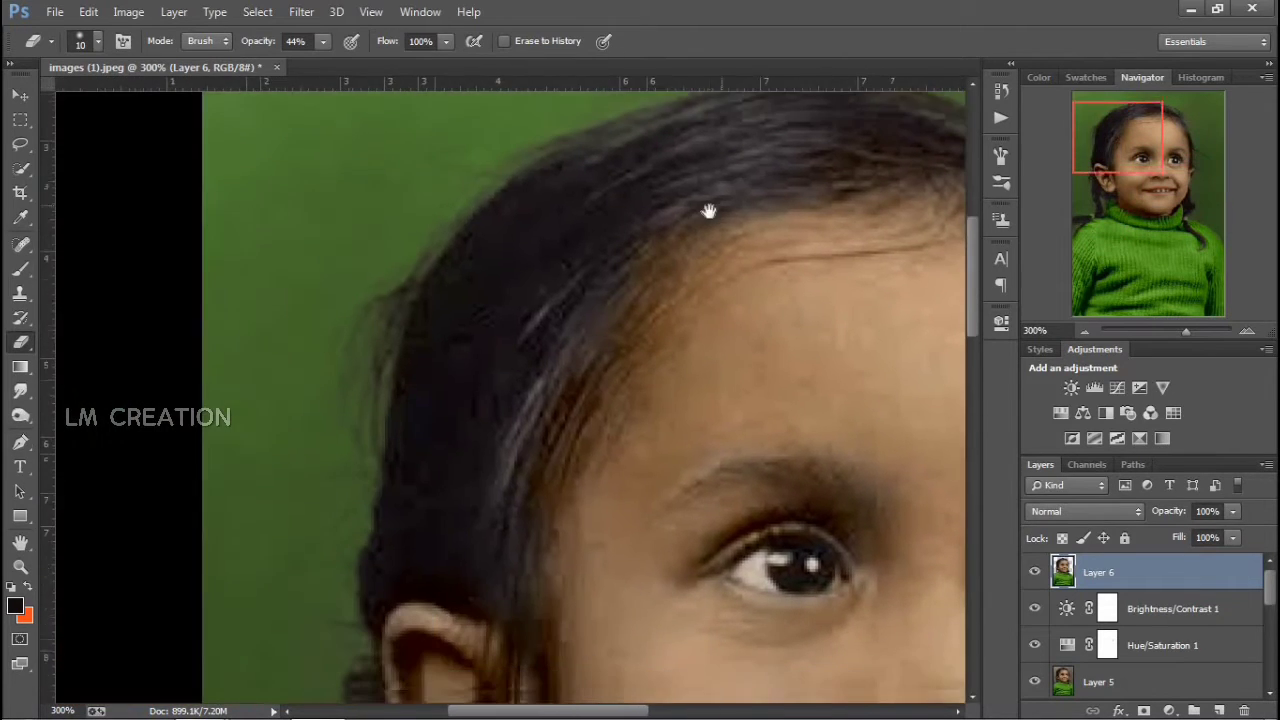
scroll(435, 387, "down", 5)
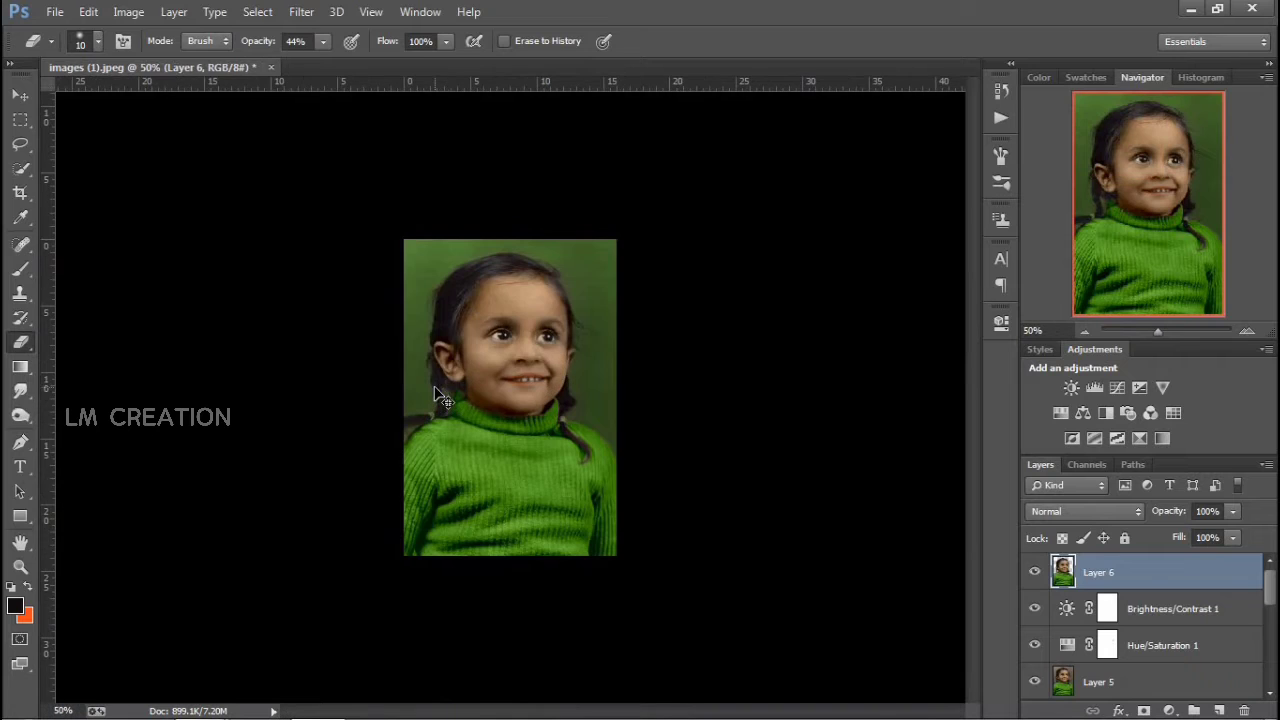
- Blur Layer 5 with a Gaussian Blur of 1.0 pixel radius
left_click(1100, 686)
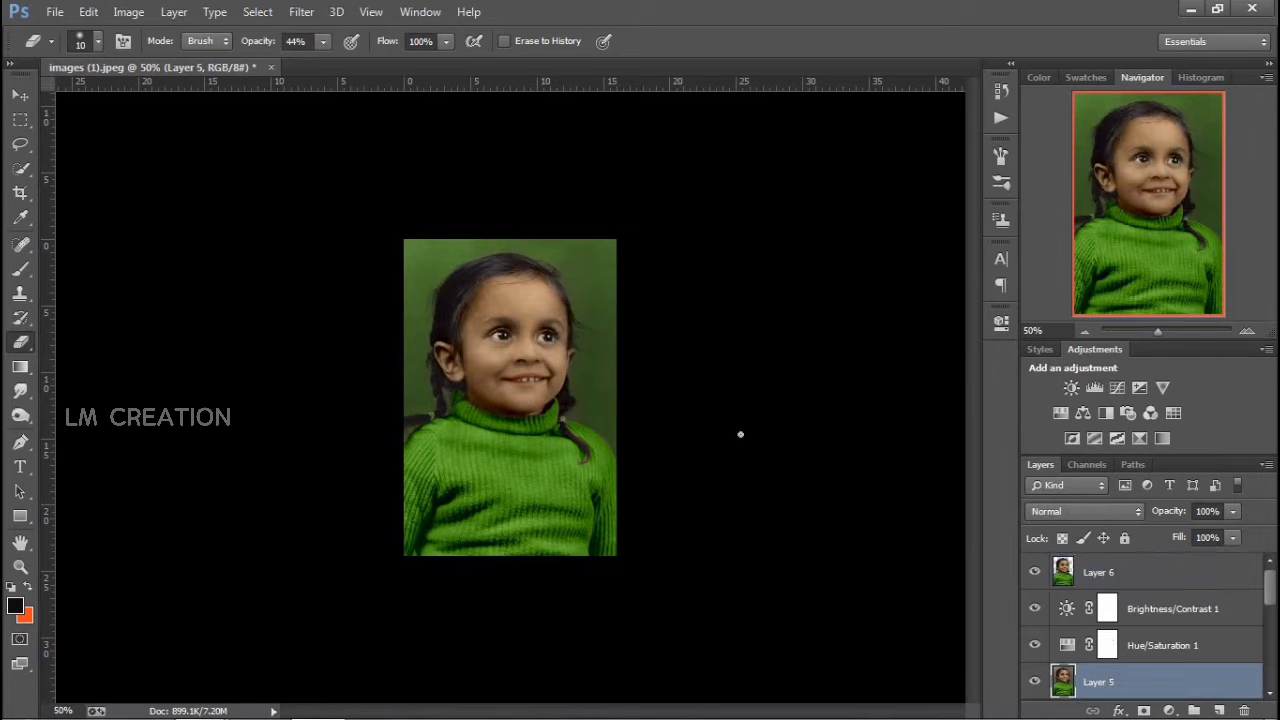
left_click(301, 11)
mouse_move(320, 219)
left_click(580, 351)
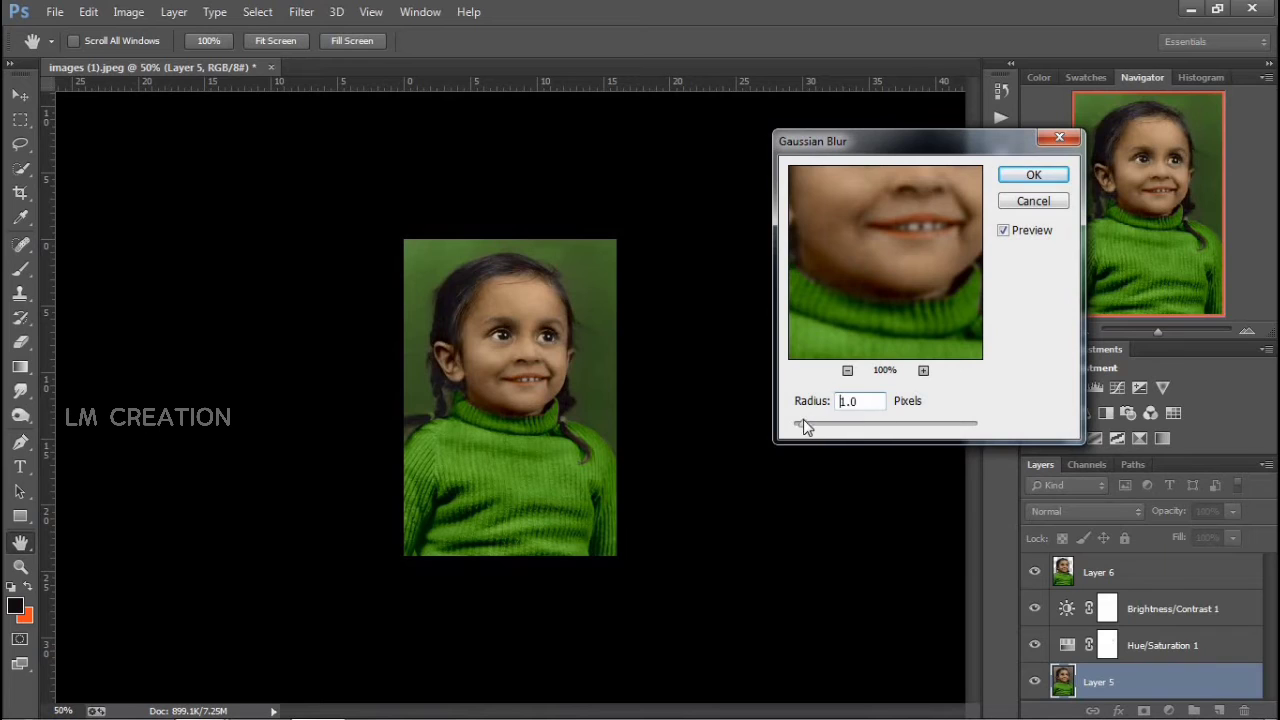
key("Return")
key("e")
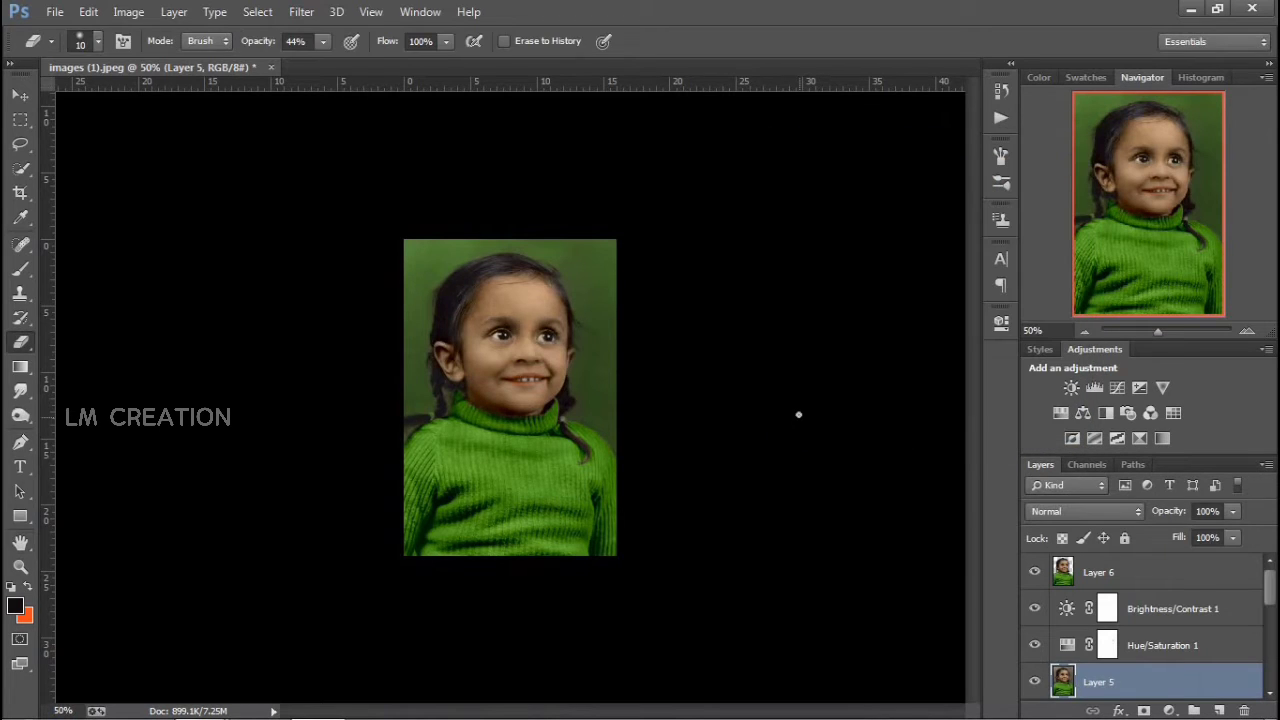
left_click(1207, 647)
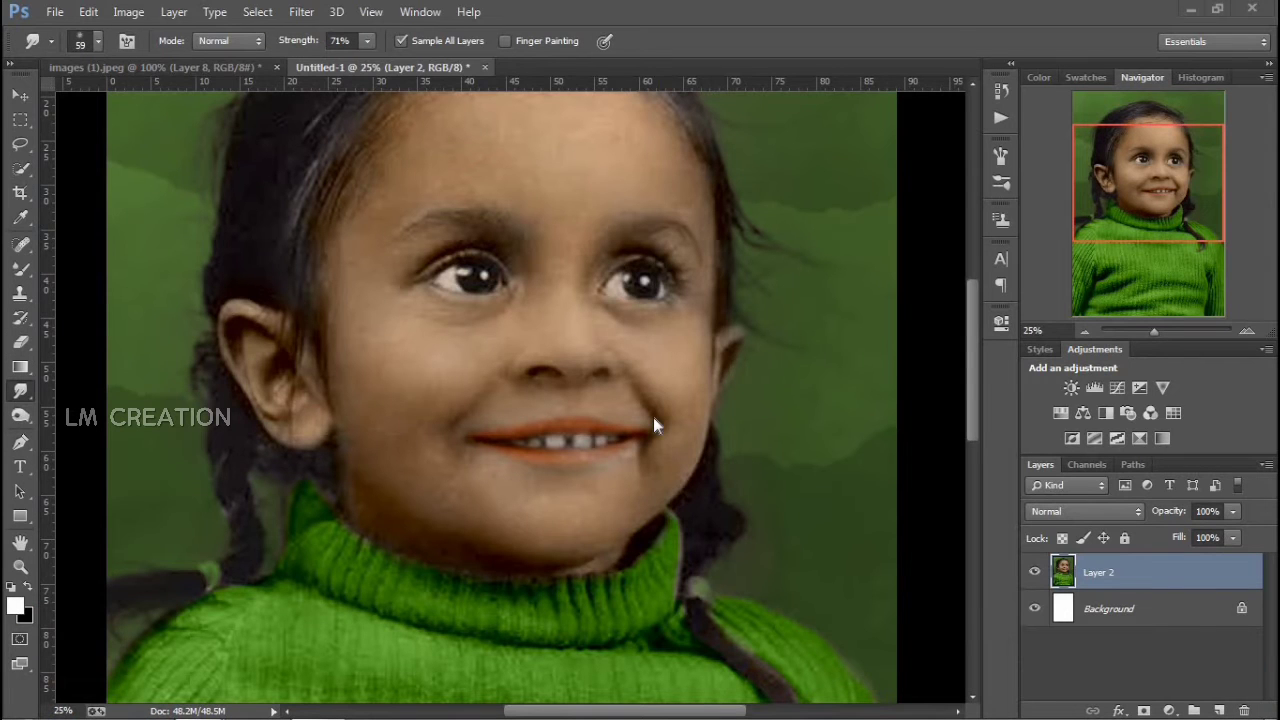
- Add a Hue/Saturation adjustment above Layer 2 in Untitled-1 and shift the hue until the sweater is teal
left_click(19, 94)
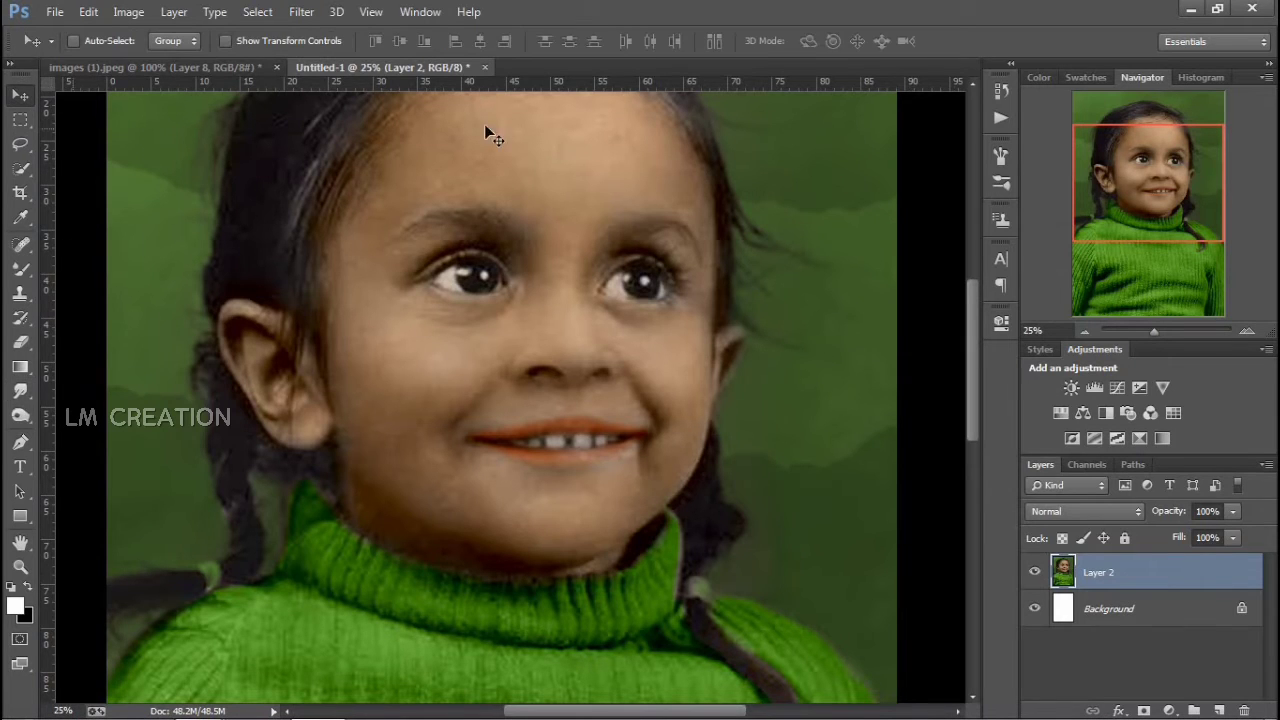
key("ctrl+minus")
left_click_drag(463, 352, 462, 276)
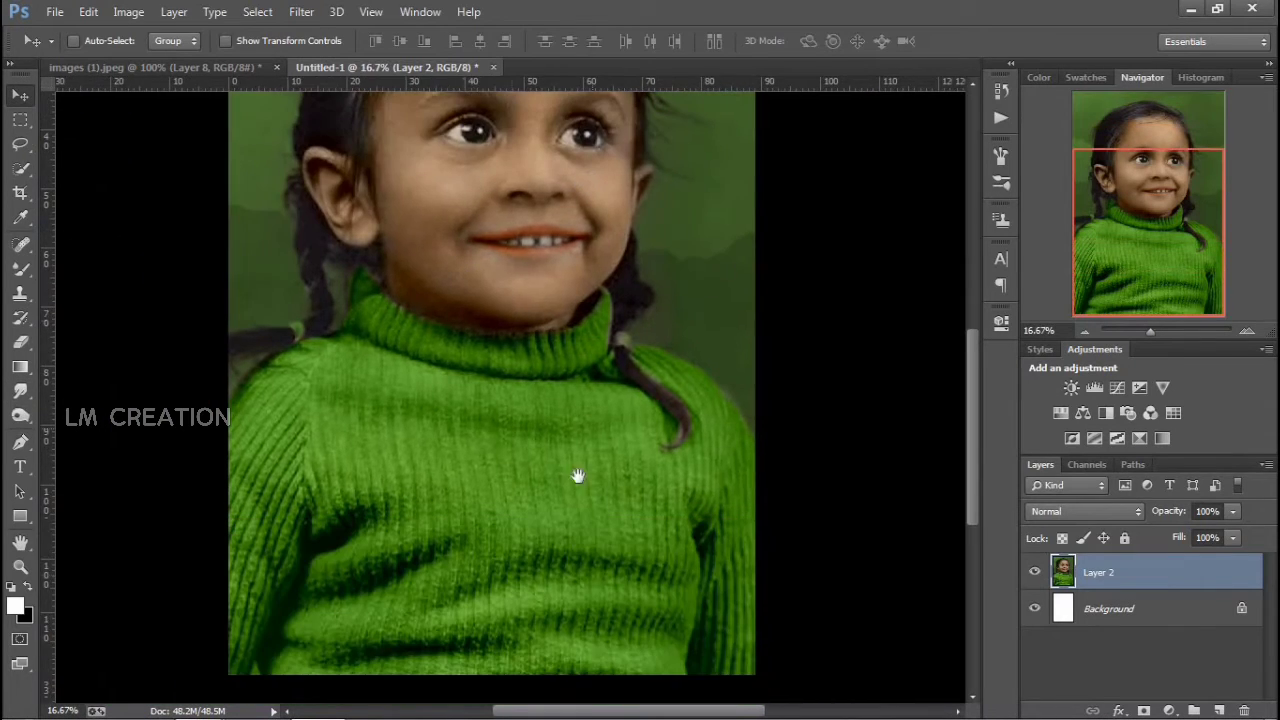
left_click(1061, 414)
left_click_drag(858, 437, 911, 430)
left_click(946, 312)
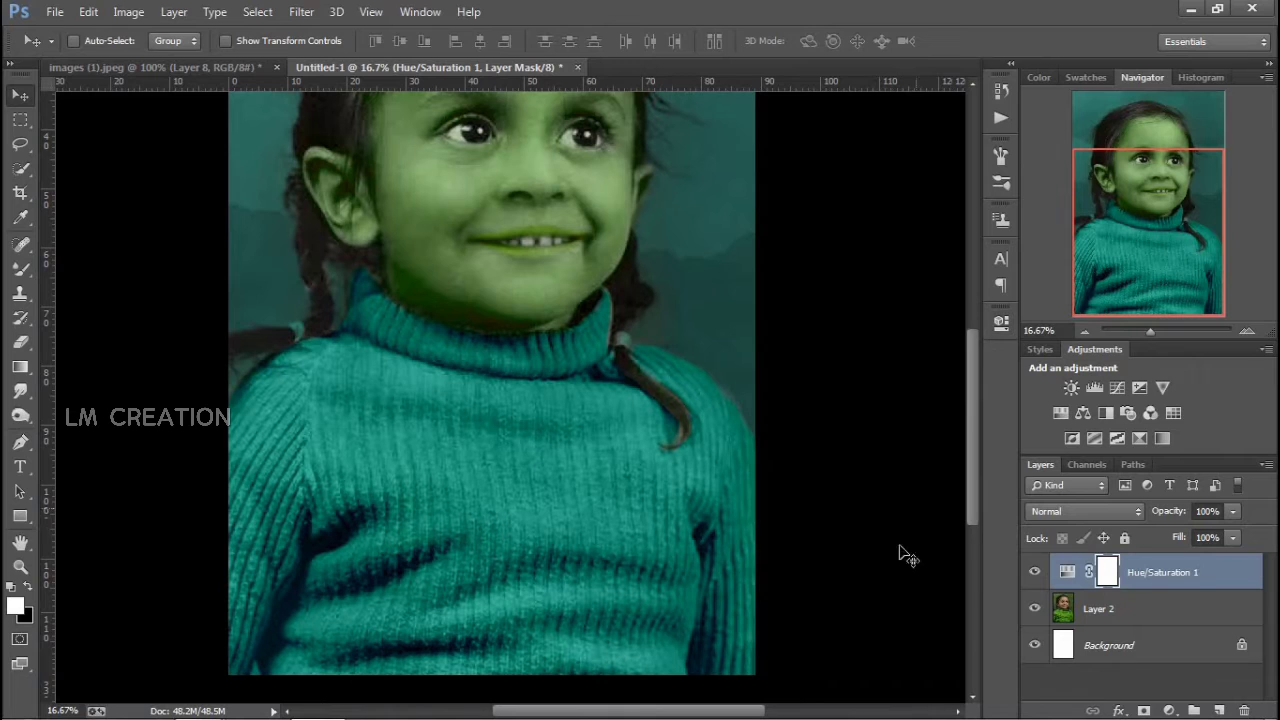
- Invert the Hue/Saturation 1 mask and paint the teal over the sweater's left half with a size 600 brush at 89% opacity
key("ctrl+i")
left_click(24, 272)
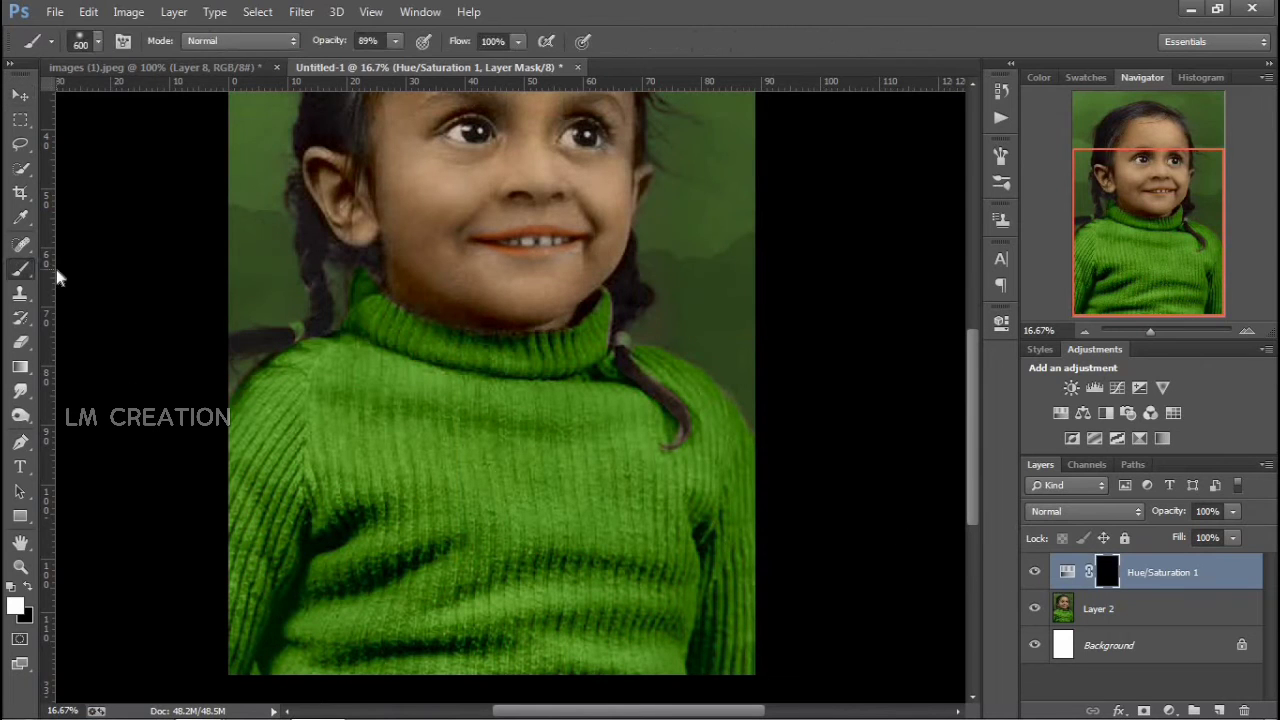
mouse_move(430, 455)
left_mouse_down()
mouse_move(392, 380)
mouse_move(452, 360)
mouse_move(388, 340)
mouse_move(437, 353)
mouse_move(352, 314)
mouse_move(341, 291)
mouse_move(332, 367)
mouse_move(266, 398)
mouse_move(281, 372)
mouse_move(240, 412)
mouse_move(243, 452)
mouse_move(263, 456)
mouse_move(223, 398)
mouse_move(322, 417)
mouse_move(291, 508)
mouse_move(305, 547)
mouse_move(222, 613)
mouse_move(470, 509)
mouse_move(503, 449)
left_mouse_up()
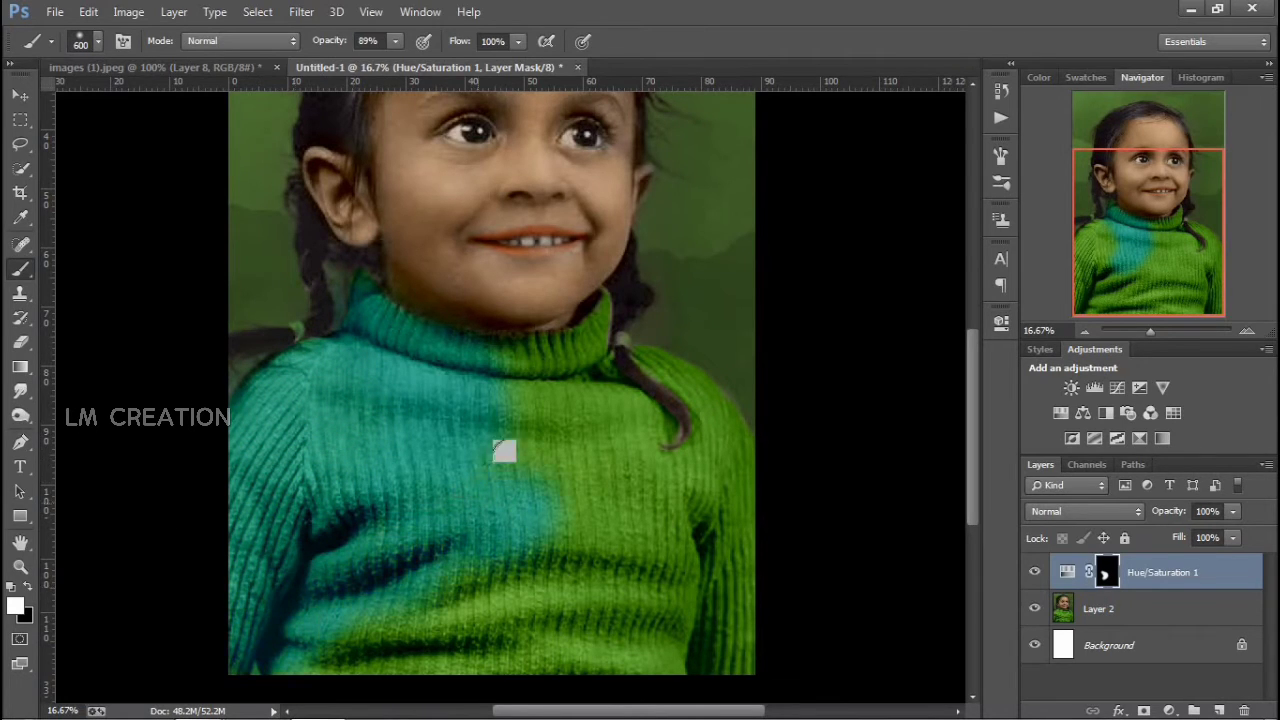
- Paint the teal over the rest of the collar and the right shoulder with a size 175 brush at 100% opacity
left_click(395, 41)
left_click_drag(397, 62, 420, 63)
key("bracketleft")
key("bracketleft")
key("bracketleft")
key("bracketleft")
key("bracketleft")
key("bracketleft")
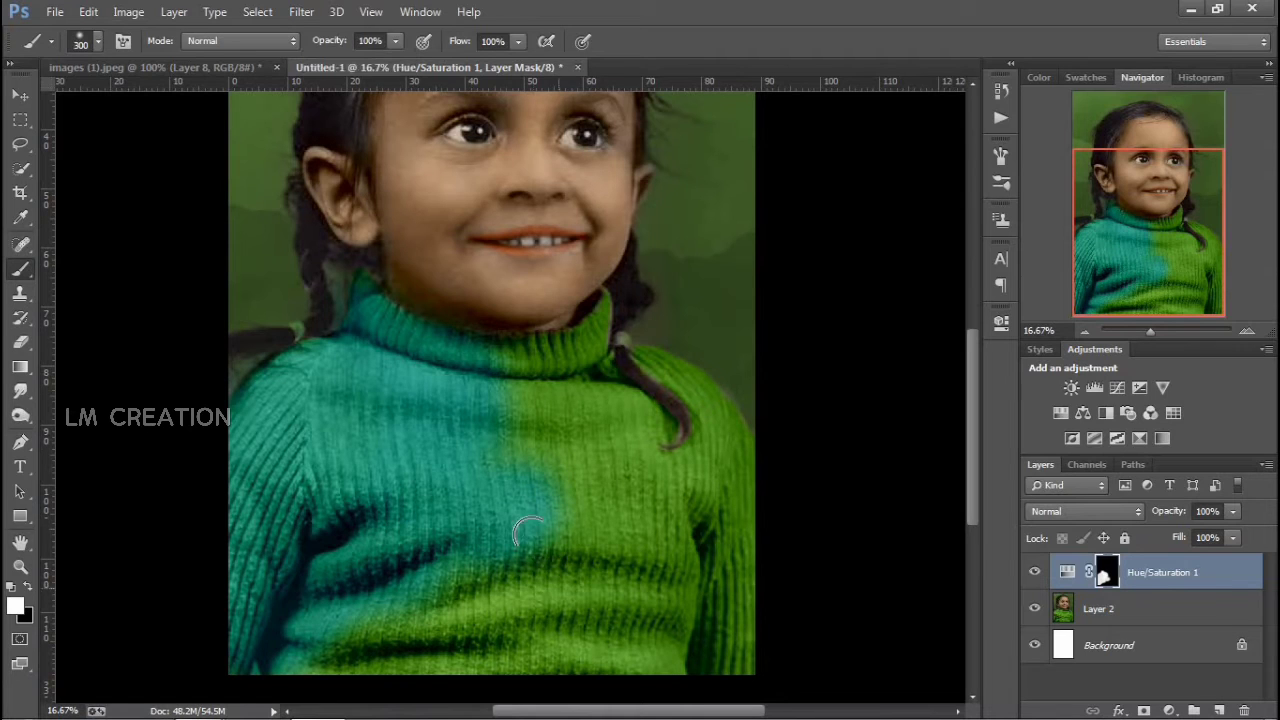
left_click_drag(570, 462, 600, 305)
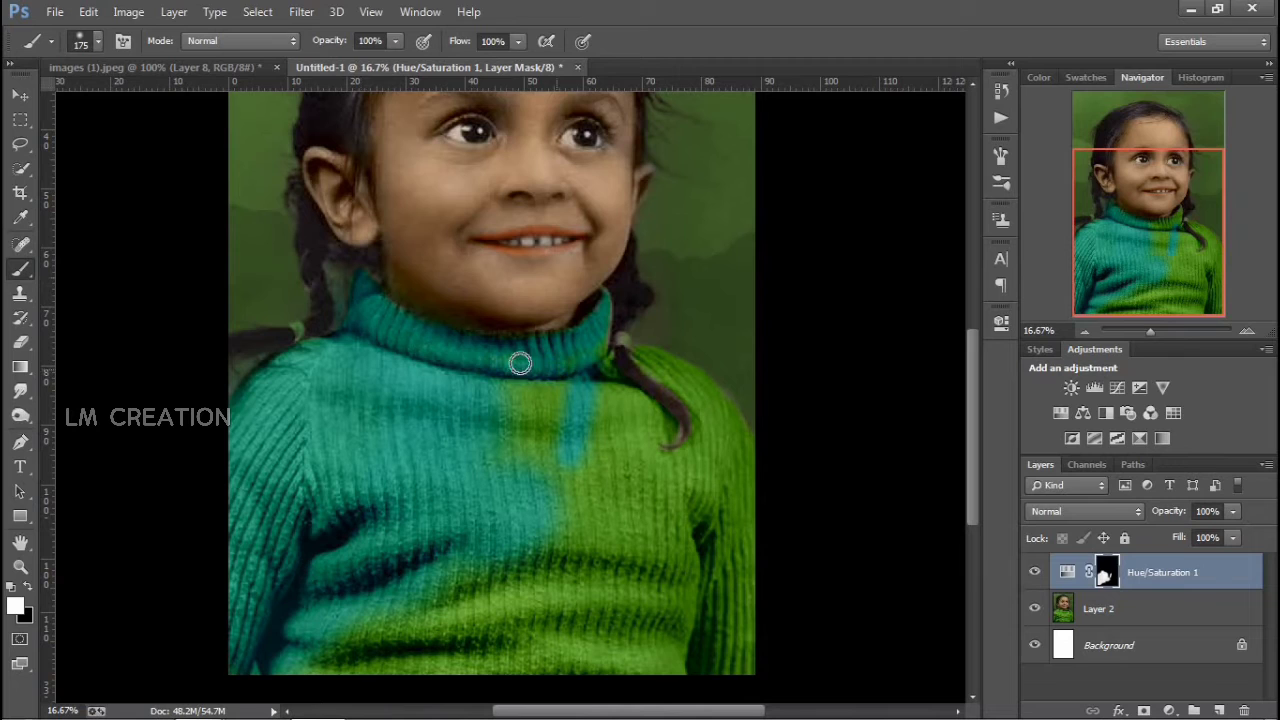
left_click_drag(611, 374, 650, 358)
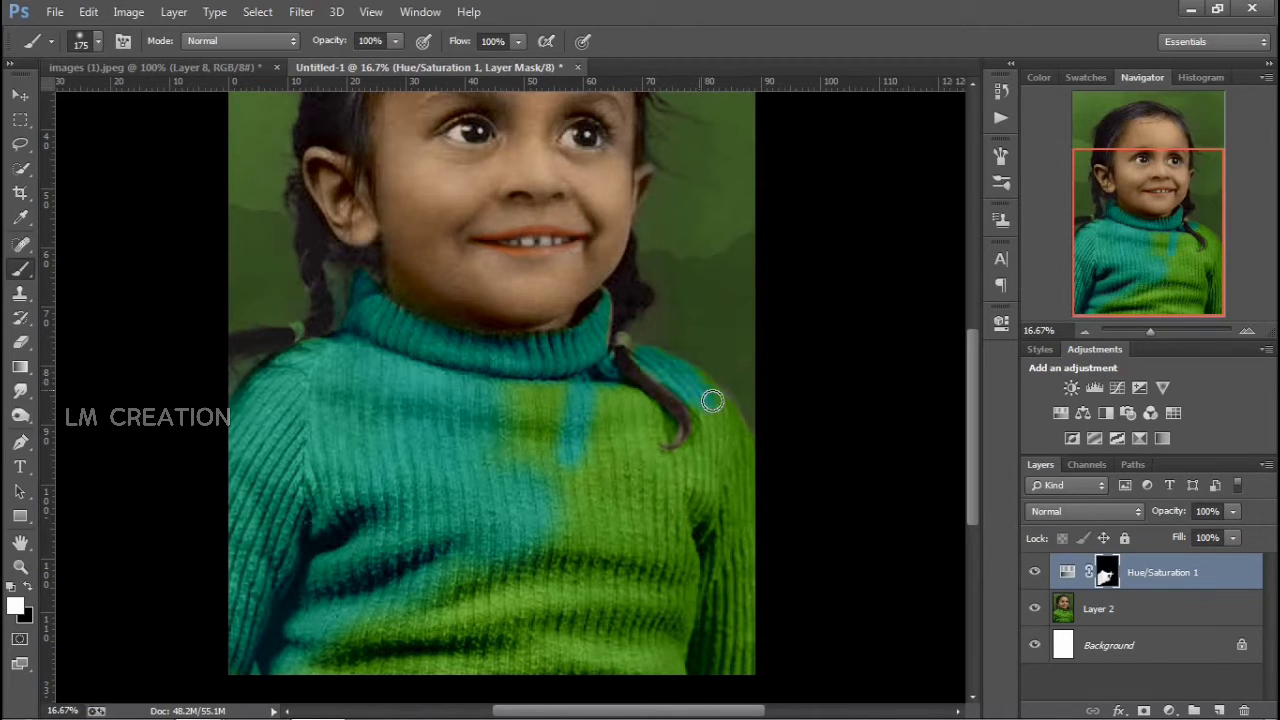
mouse_move(731, 437)
left_mouse_down()
mouse_move(747, 495)
mouse_move(733, 534)
mouse_move(713, 450)
mouse_move(683, 476)
left_mouse_up()
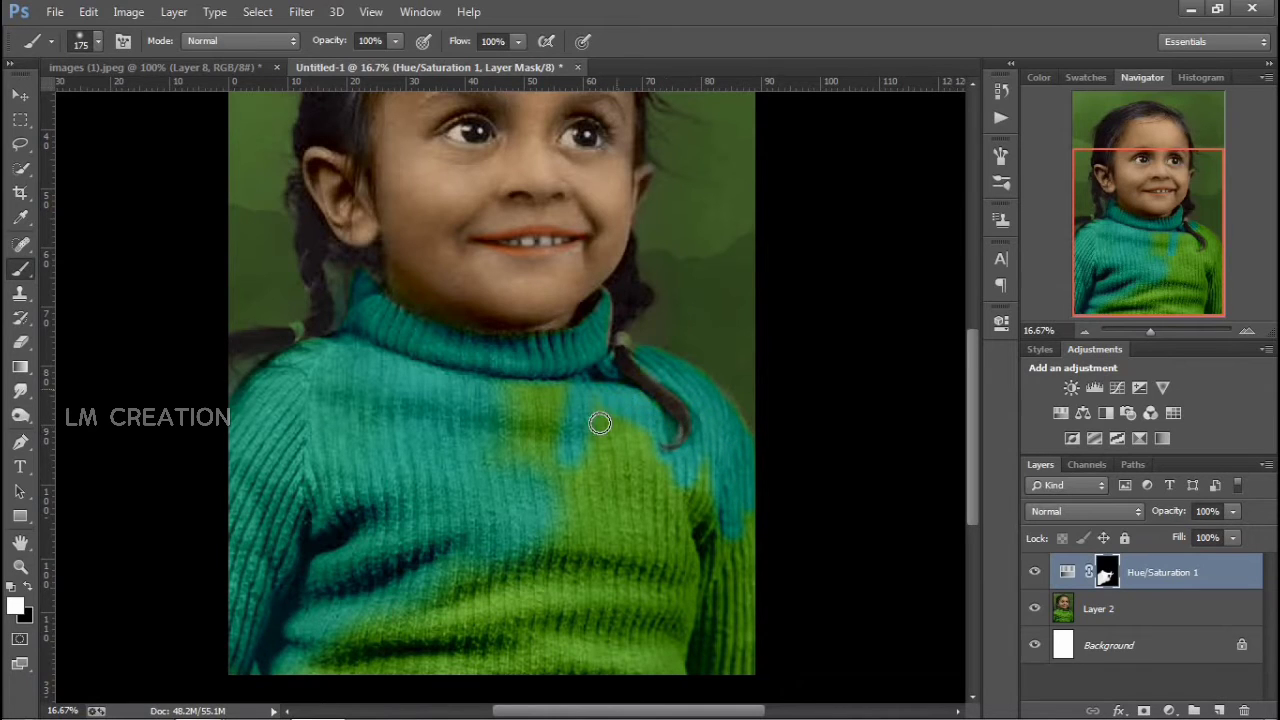
- Fill in the remaining green areas of the sweater's chest, right sleeve and hem with teal using a size 500 brush
key("bracketright")
key("bracketright")
key("bracketright")
key("bracketright")
key("bracketright")
mouse_move(534, 386)
left_mouse_down()
mouse_move(506, 446)
mouse_move(506, 495)
mouse_move(475, 489)
mouse_move(312, 660)
mouse_move(276, 644)
mouse_move(573, 642)
mouse_move(564, 581)
mouse_move(586, 556)
mouse_move(493, 567)
mouse_move(578, 572)
mouse_move(471, 535)
mouse_move(542, 533)
mouse_move(566, 480)
mouse_move(595, 462)
mouse_move(593, 444)
mouse_move(585, 481)
mouse_move(595, 412)
mouse_move(644, 495)
mouse_move(690, 524)
mouse_move(685, 564)
mouse_move(690, 458)
mouse_move(715, 669)
left_mouse_up()
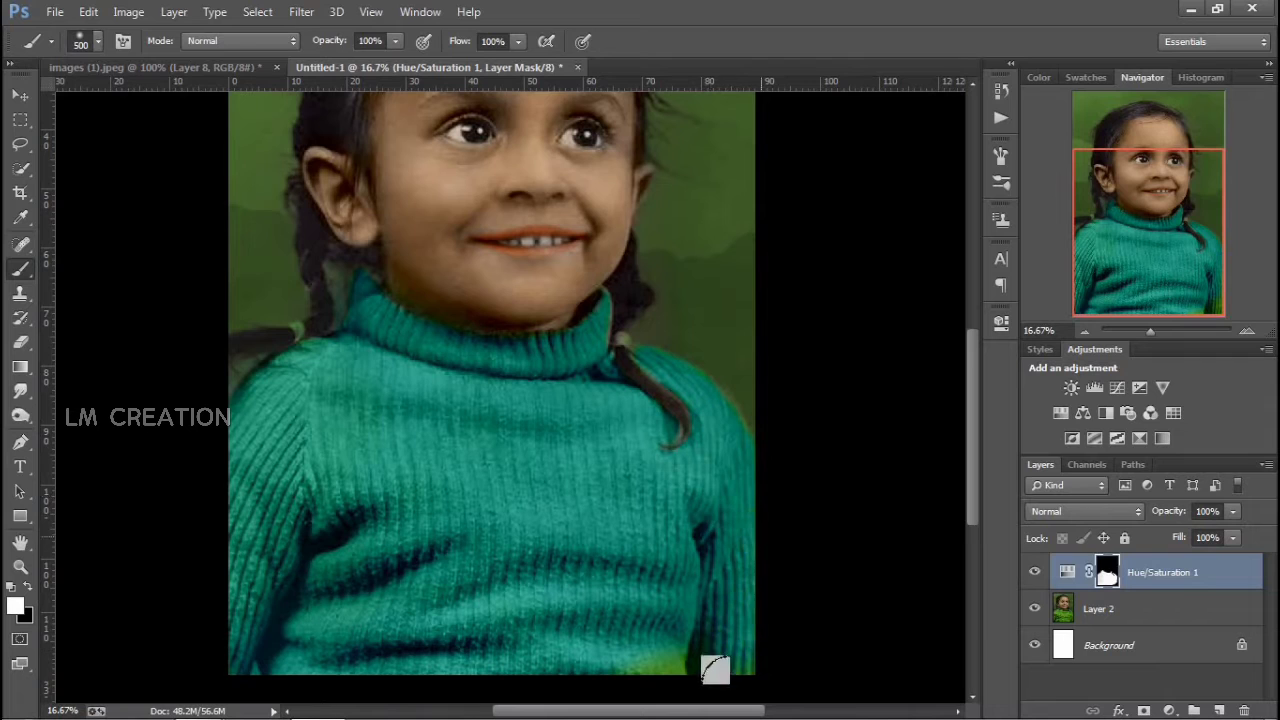
- Add a second Hue/Saturation adjustment directly above Layer 2 with Hue +108 to turn the background blue
key("ctrl+minus")
key("ctrl+minus")
key("ctrl+minus")
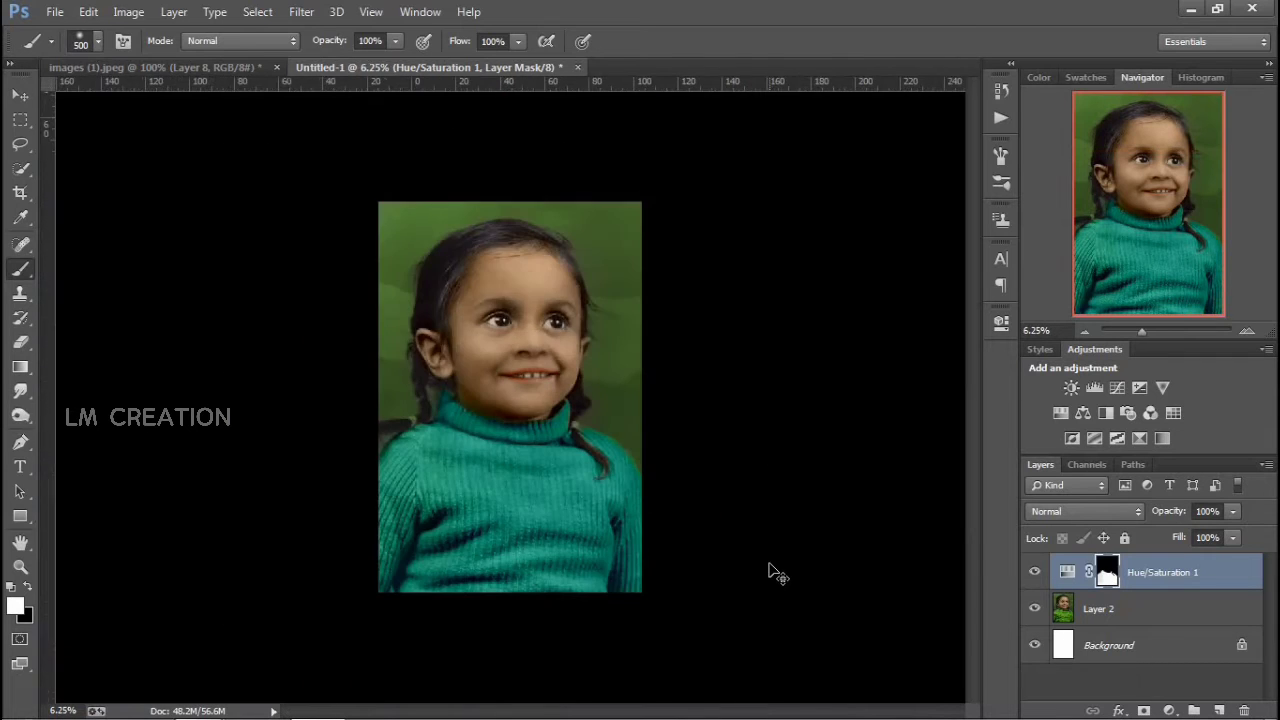
key("ctrl+plus")
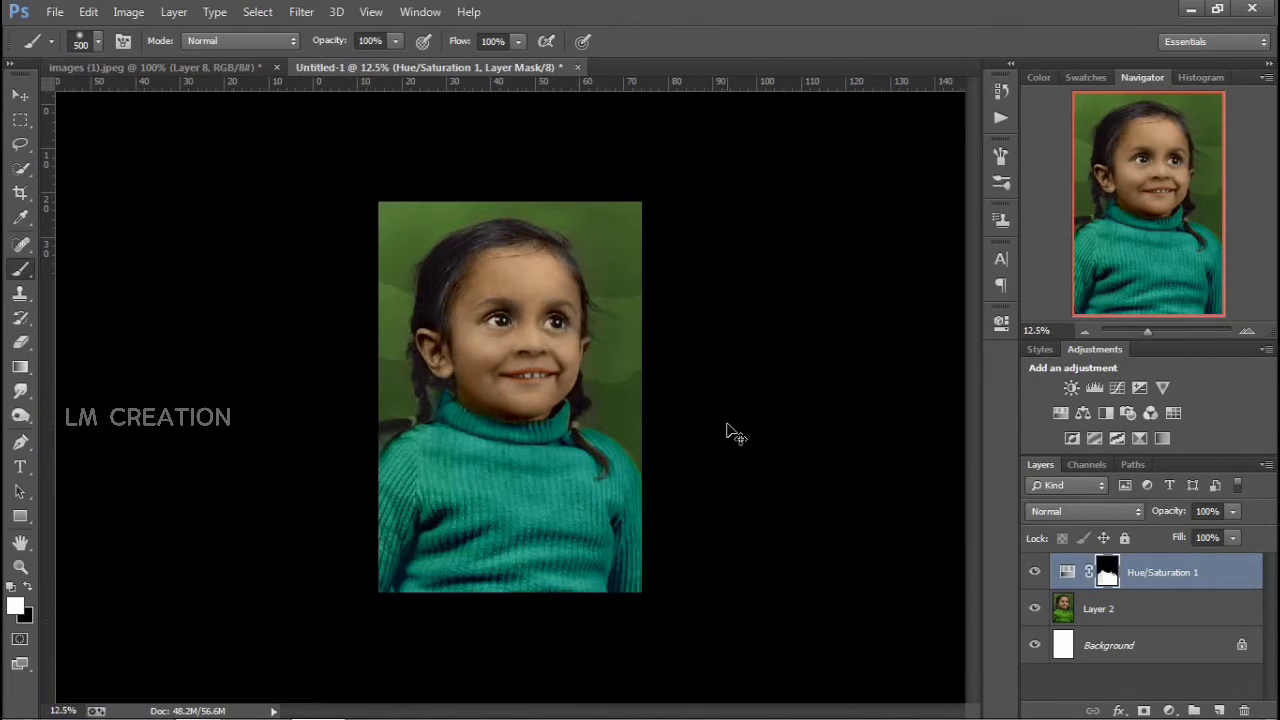
key("ctrl+plus")
left_click(1100, 610)
left_click(1061, 415)
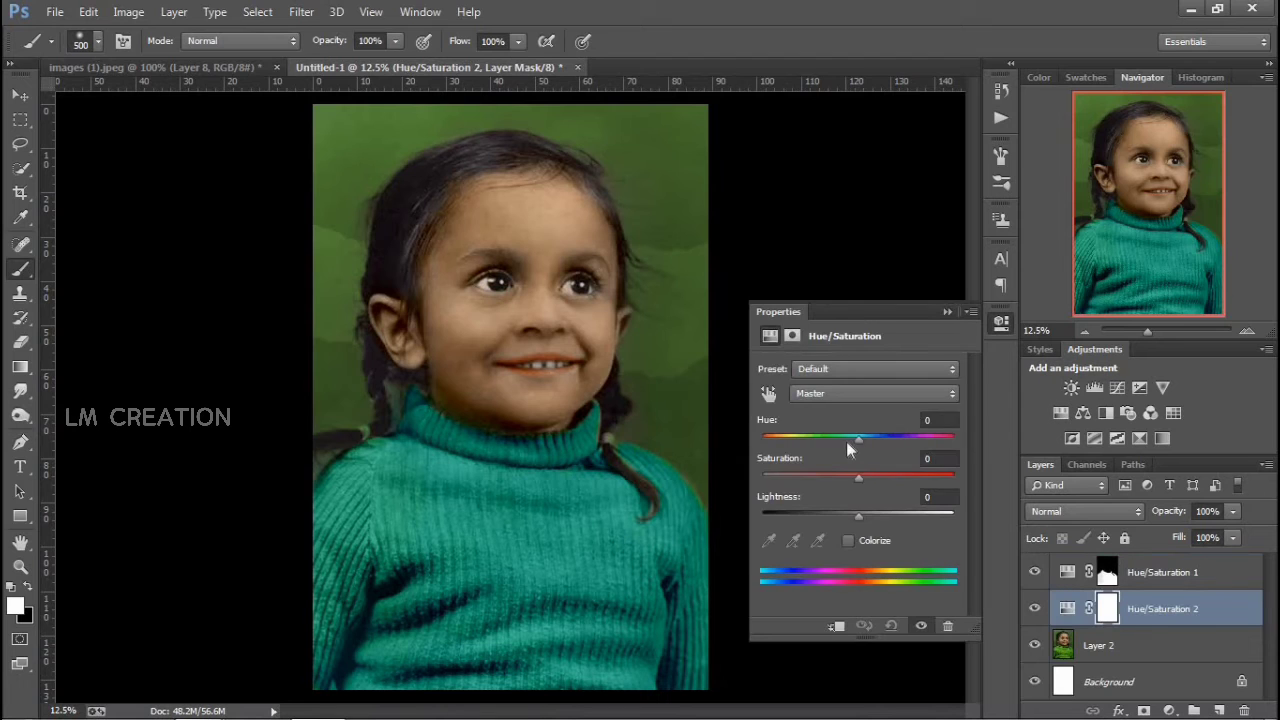
left_click_drag(849, 441, 926, 431)
left_click(946, 313)
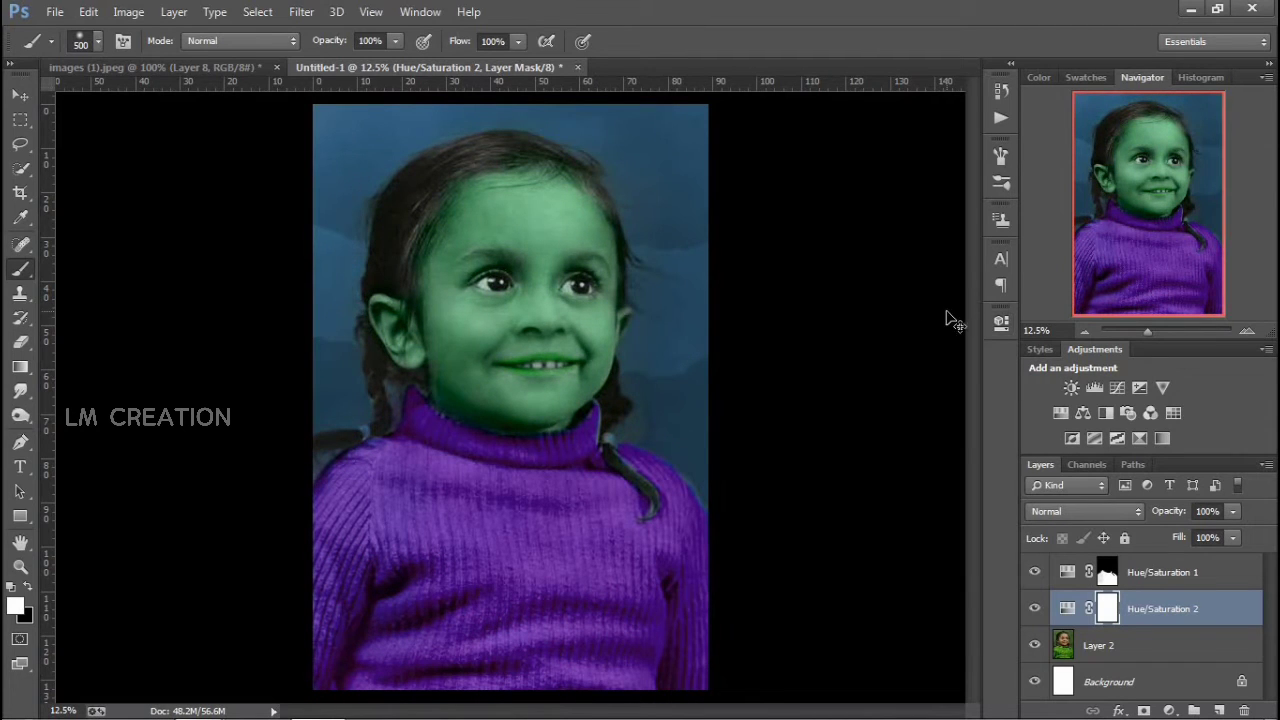
- Invert the Hue/Saturation 2 mask and paint the blue over the background around the child with a size 500 brush
key("ctrl+i")
mouse_move(383, 251)
left_mouse_down()
mouse_move(329, 249)
mouse_move(335, 230)
left_mouse_up()
mouse_move(369, 140)
left_mouse_down()
mouse_move(327, 122)
mouse_move(351, 92)
mouse_move(290, 205)
mouse_move(346, 208)
mouse_move(455, 115)
mouse_move(603, 136)
mouse_move(407, 110)
mouse_move(648, 136)
mouse_move(635, 114)
mouse_move(590, 160)
mouse_move(636, 232)
mouse_move(639, 288)
mouse_move(667, 108)
mouse_move(674, 184)
mouse_move(649, 130)
mouse_move(609, 150)
mouse_move(651, 306)
mouse_move(623, 359)
mouse_move(630, 414)
mouse_move(652, 412)
mouse_move(714, 484)
mouse_move(687, 326)
mouse_move(690, 226)
mouse_move(660, 386)
left_mouse_up()
mouse_move(331, 321)
left_mouse_down()
mouse_move(366, 403)
mouse_move(294, 431)
mouse_move(289, 456)
left_mouse_up()
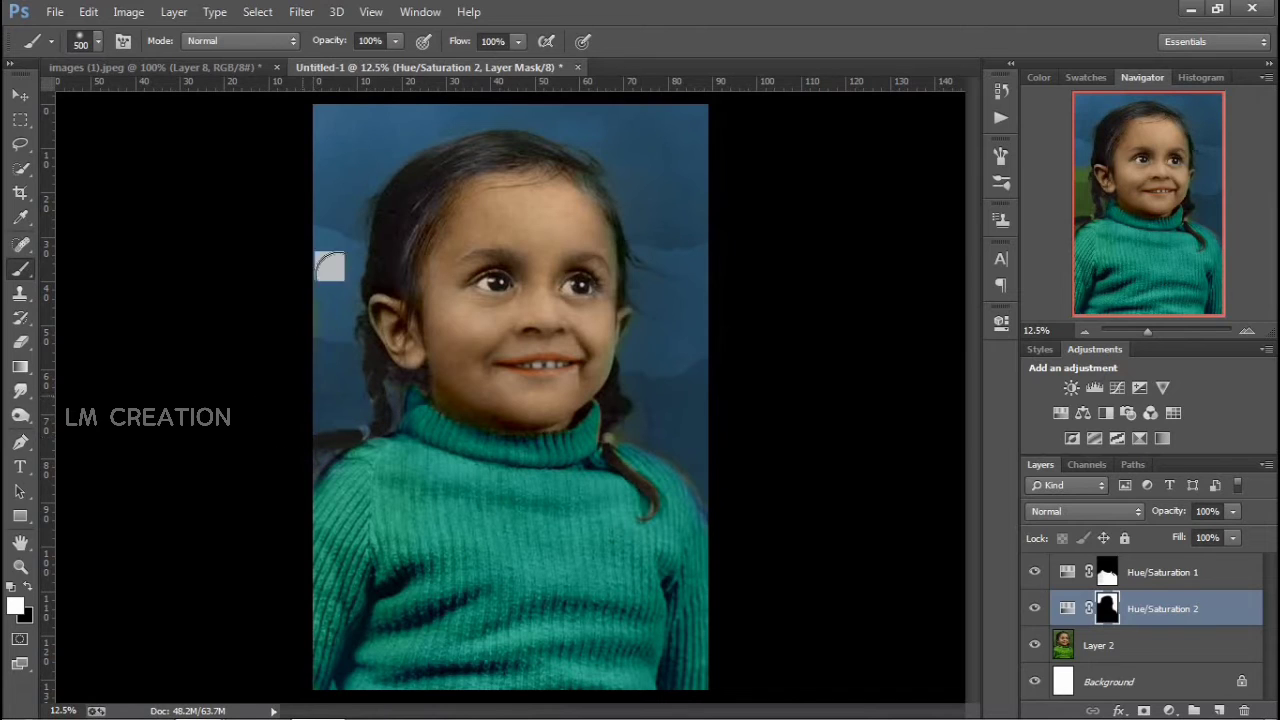
- Change the Hue/Saturation 2 adjustment's Hue to -48 to turn the background olive-brown
double_click(1079, 604)
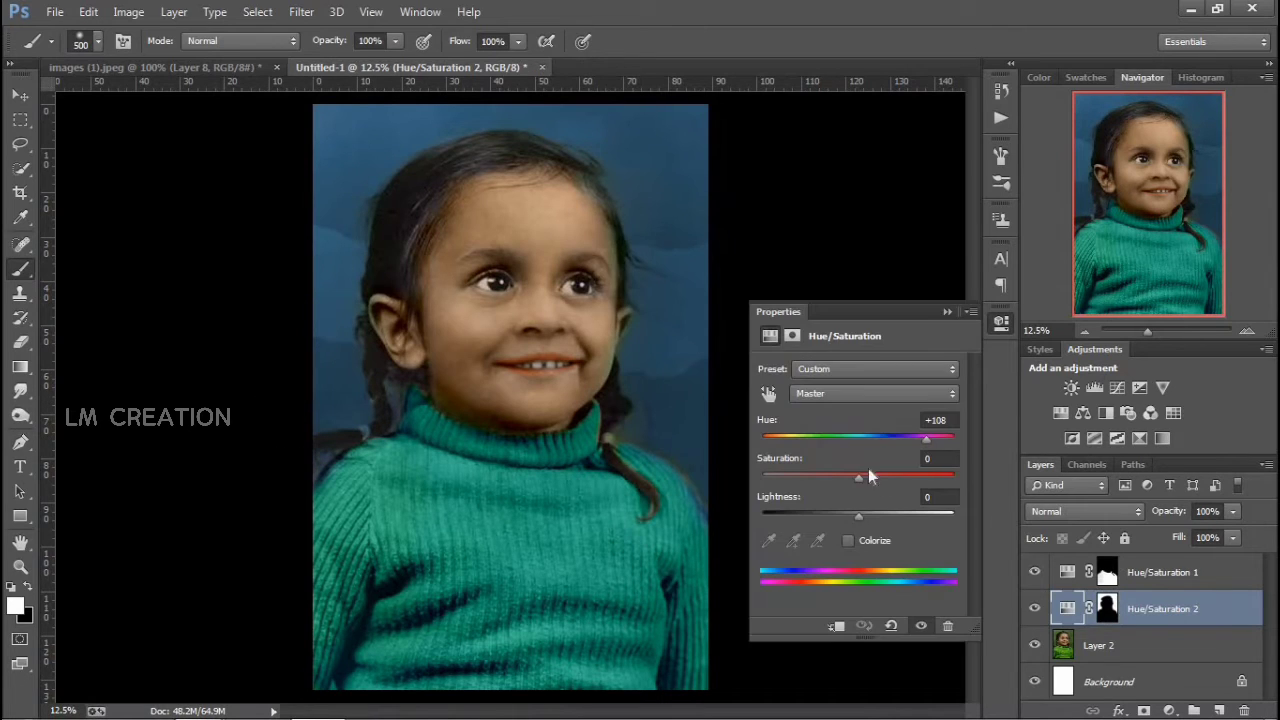
left_click(815, 438)
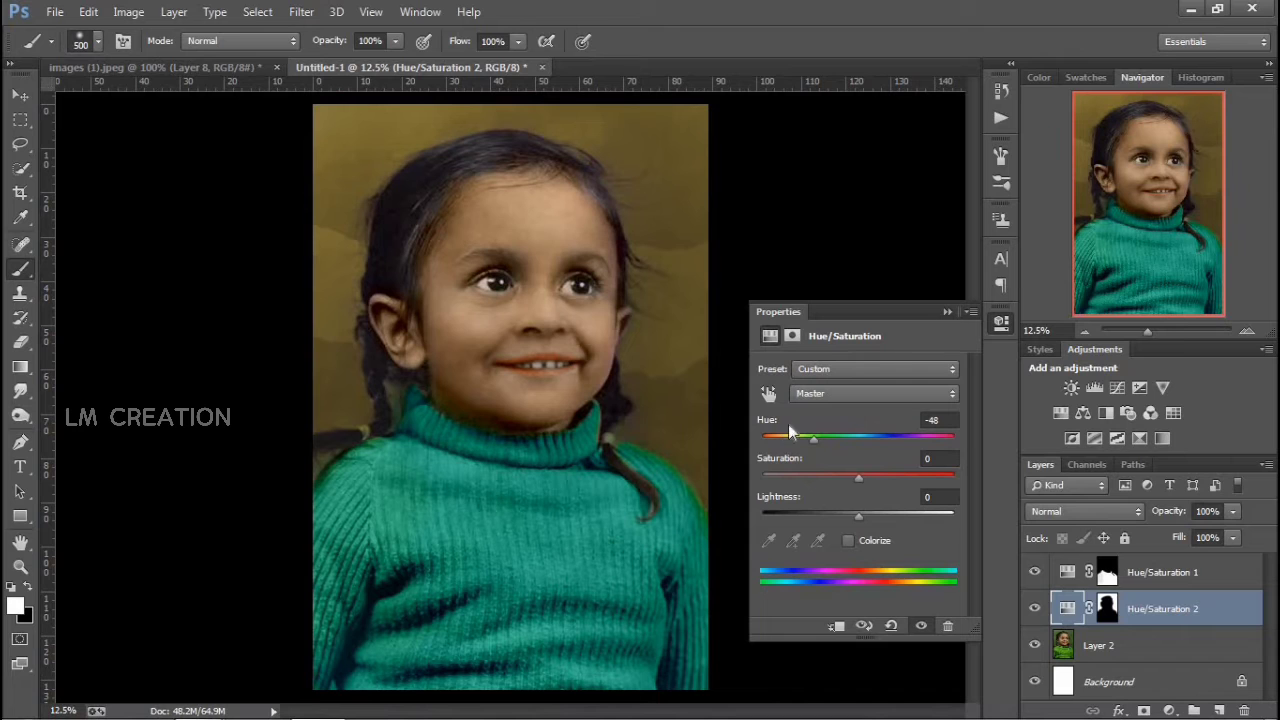
left_click(948, 313)
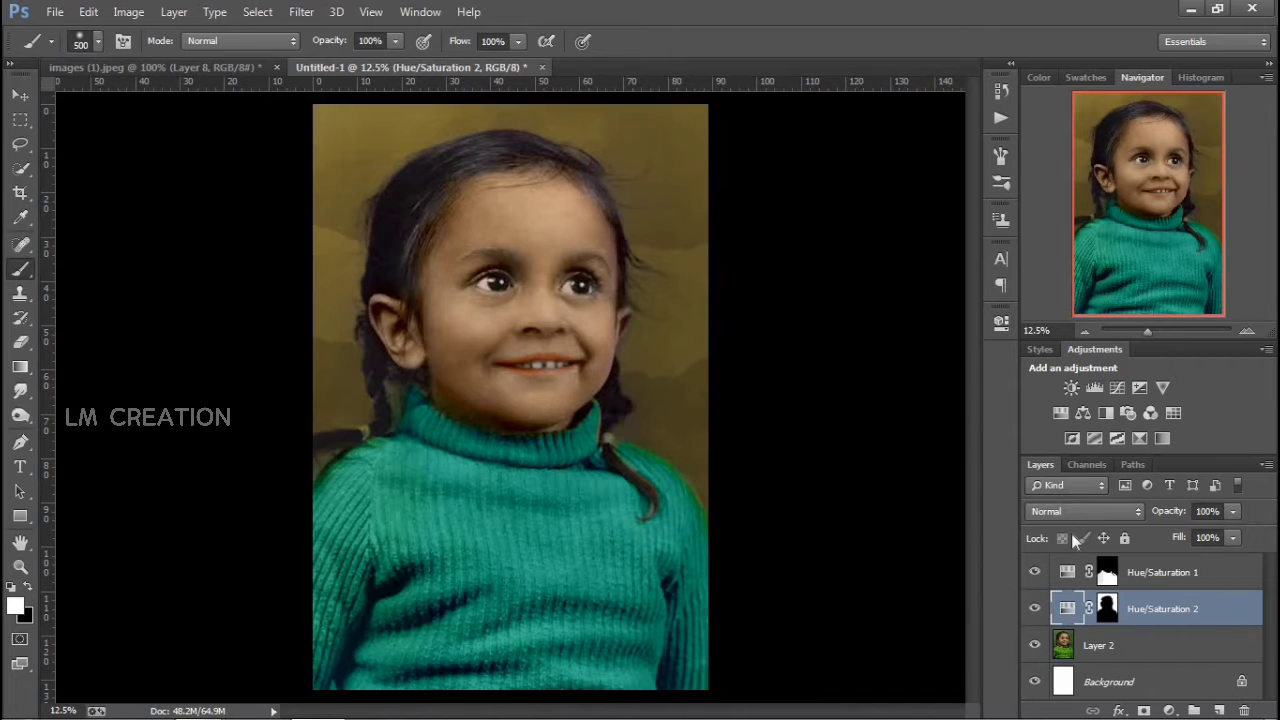
- Erase the Hue/Saturation 2 mask along the sweater's left shoulder and collar with a size 125 eraser at 100% opacity
key("ctrl+plus")
key("ctrl+plus")
key("ctrl+plus")
key("ctrl+plus")
key("o")
left_click_drag(282, 303, 472, 243)
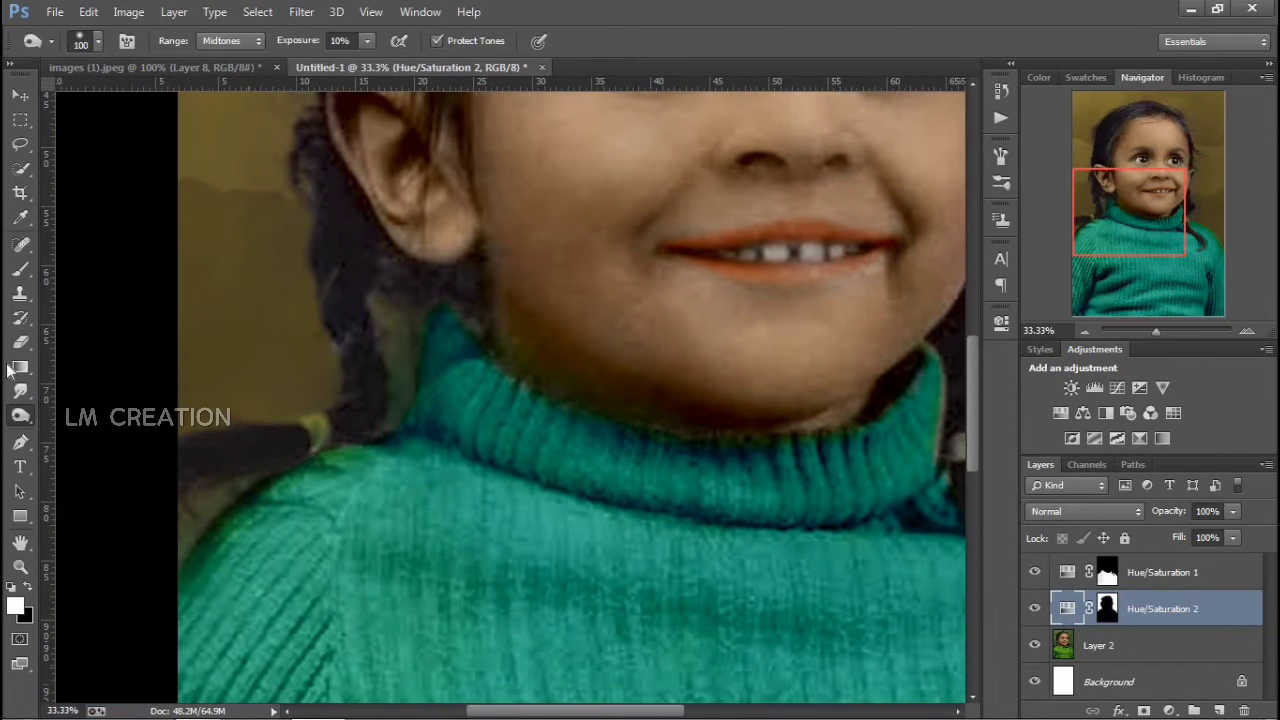
key("e")
left_click(1107, 608)
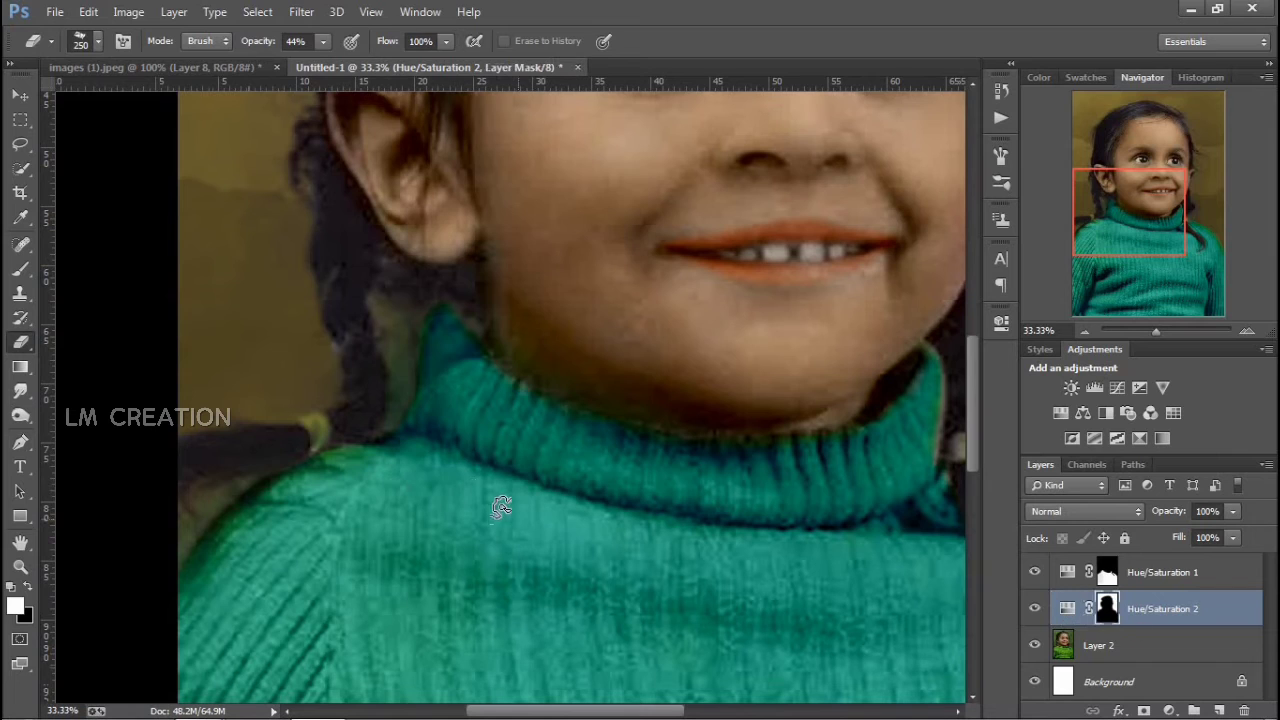
right_click(501, 507)
type("200")
key("Return")
key("bracketleft")
key("bracketleft")
key("bracketleft")
left_click(323, 41)
left_click(385, 63)
- Clean up the Hue/Saturation 2 mask along the sweater's right shoulder edge with the size 125 eraser
scroll(630, 340, "right", 5)
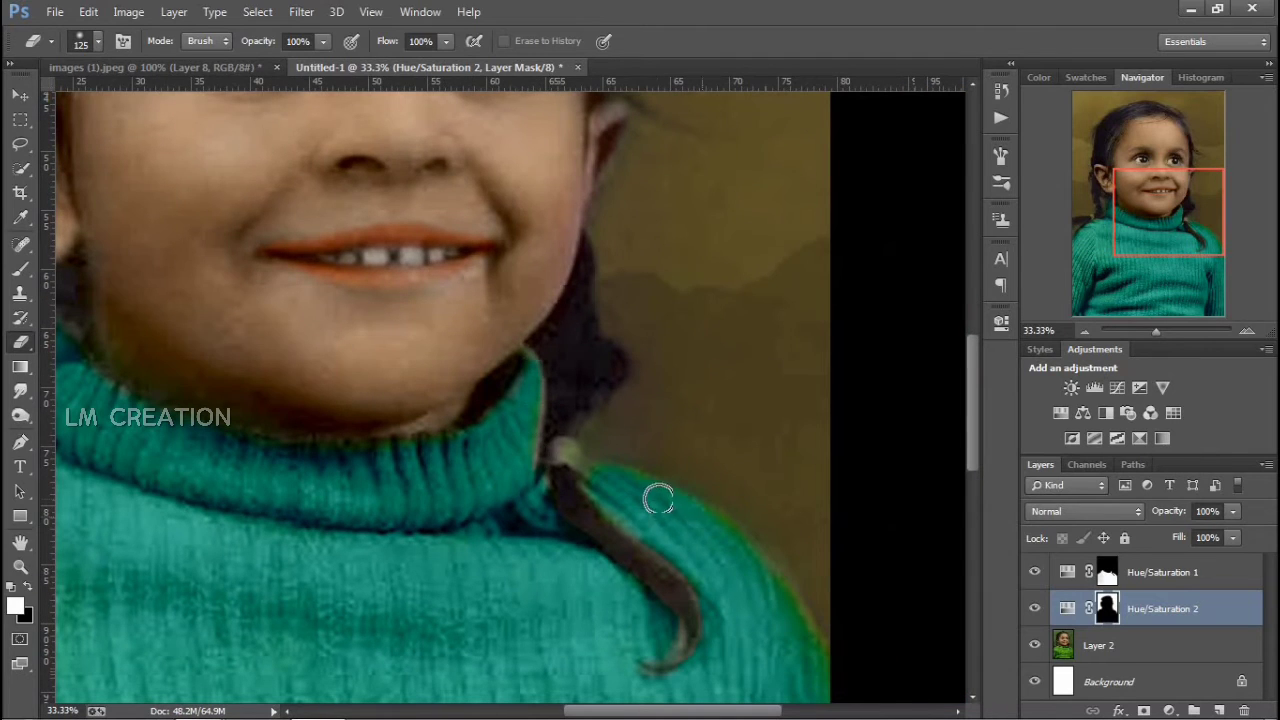
scroll(694, 515, "down", 3)
scroll(694, 515, "right", 2)
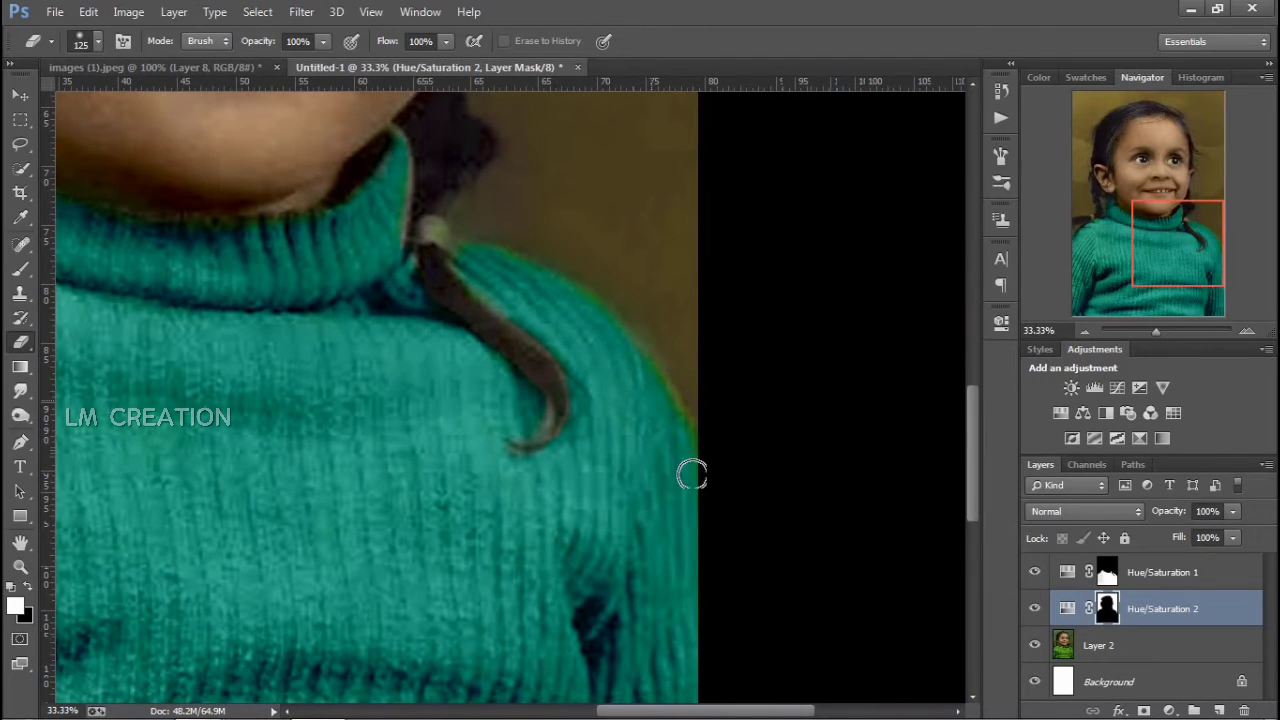
scroll(623, 357, "right", 1)
- Stamp all visible layers into a new layer above Hue/Saturation 1
key("ctrl+minus")
key("ctrl+minus")
key("ctrl+minus")
key("ctrl+minus")
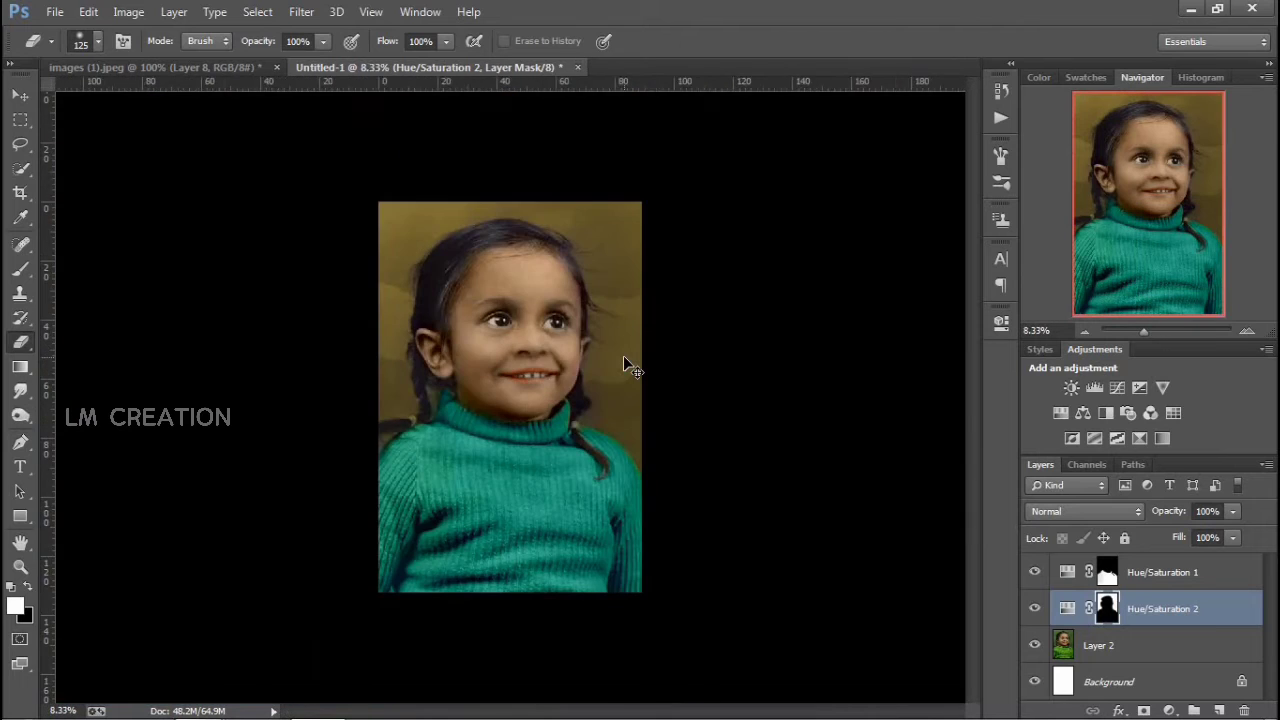
key("ctrl+plus")
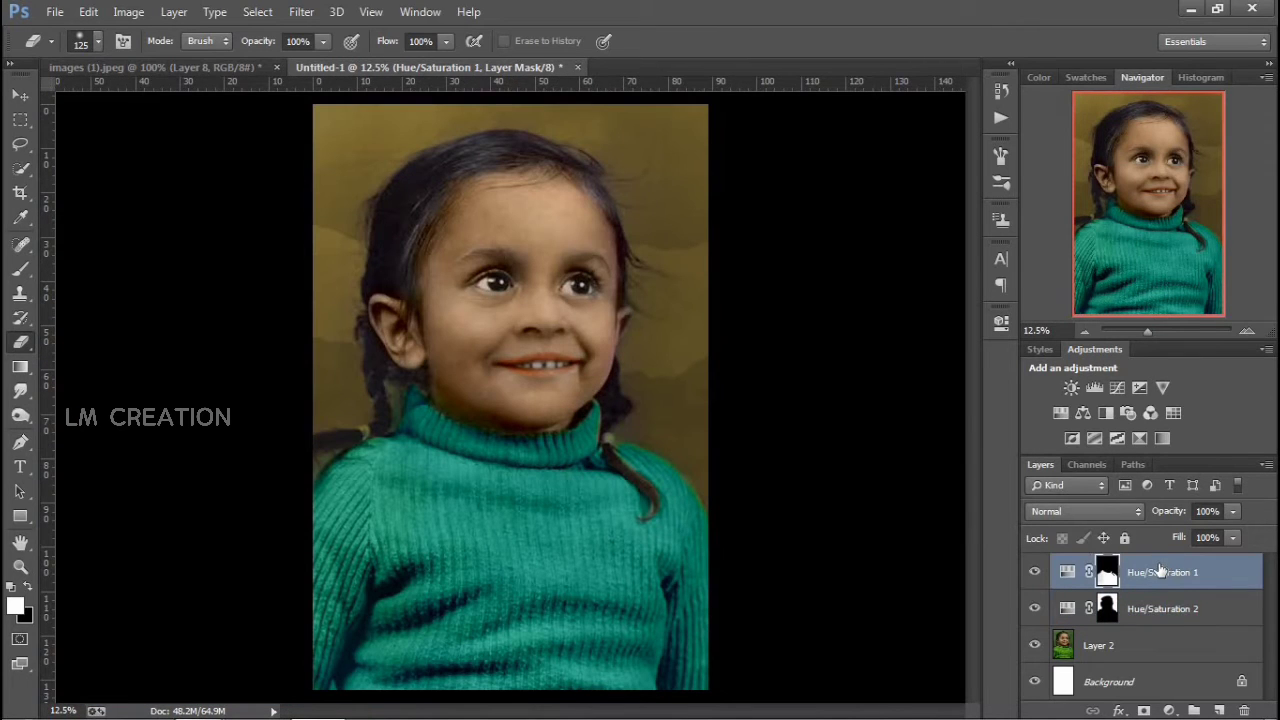
key("ctrl+shift+alt+e")
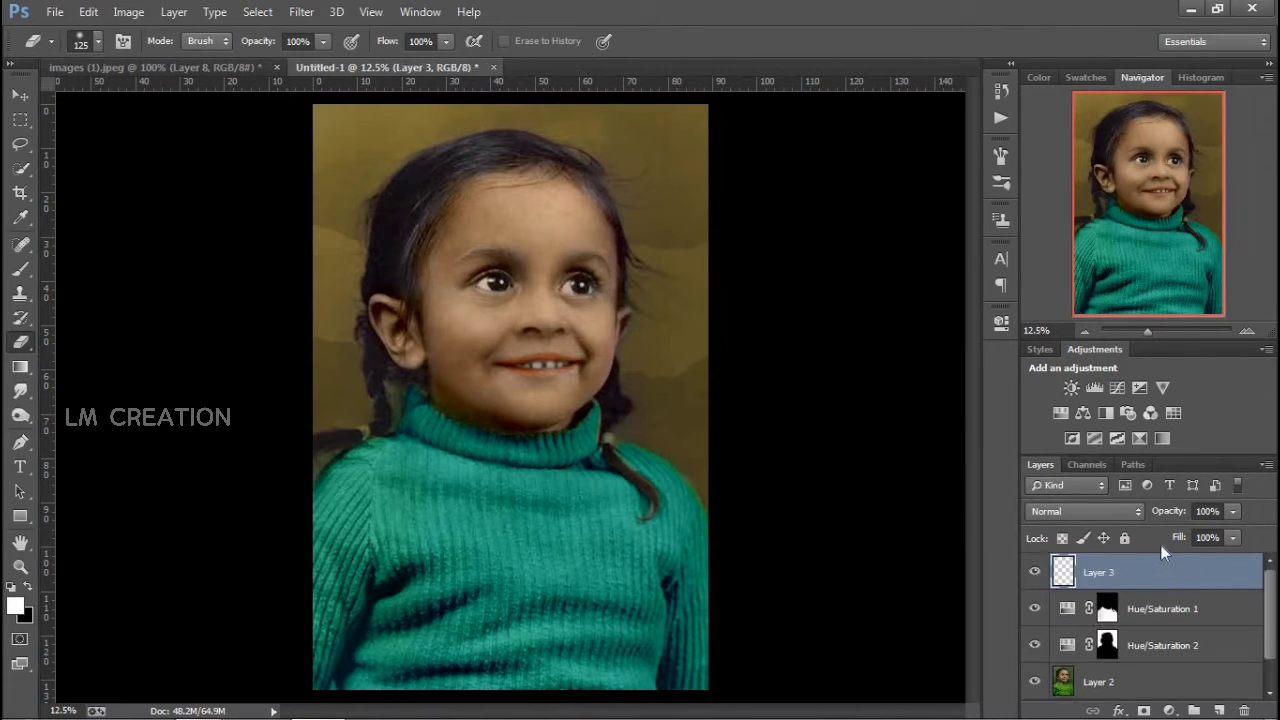
- Smooth the forehead skin on Layer 3 with a size 300 Mixer Brush at Wet 9%, Load 75% and Mix 93%
key("ctrl+plus")
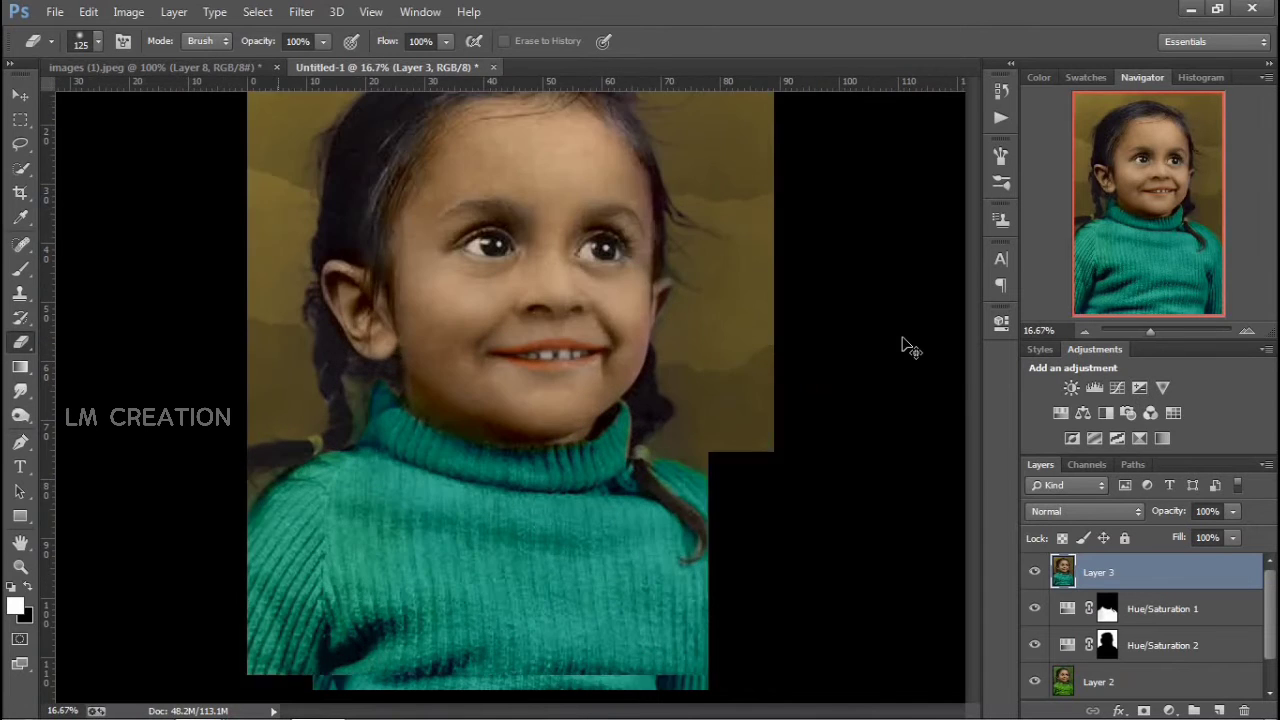
left_click_drag(478, 344, 454, 457)
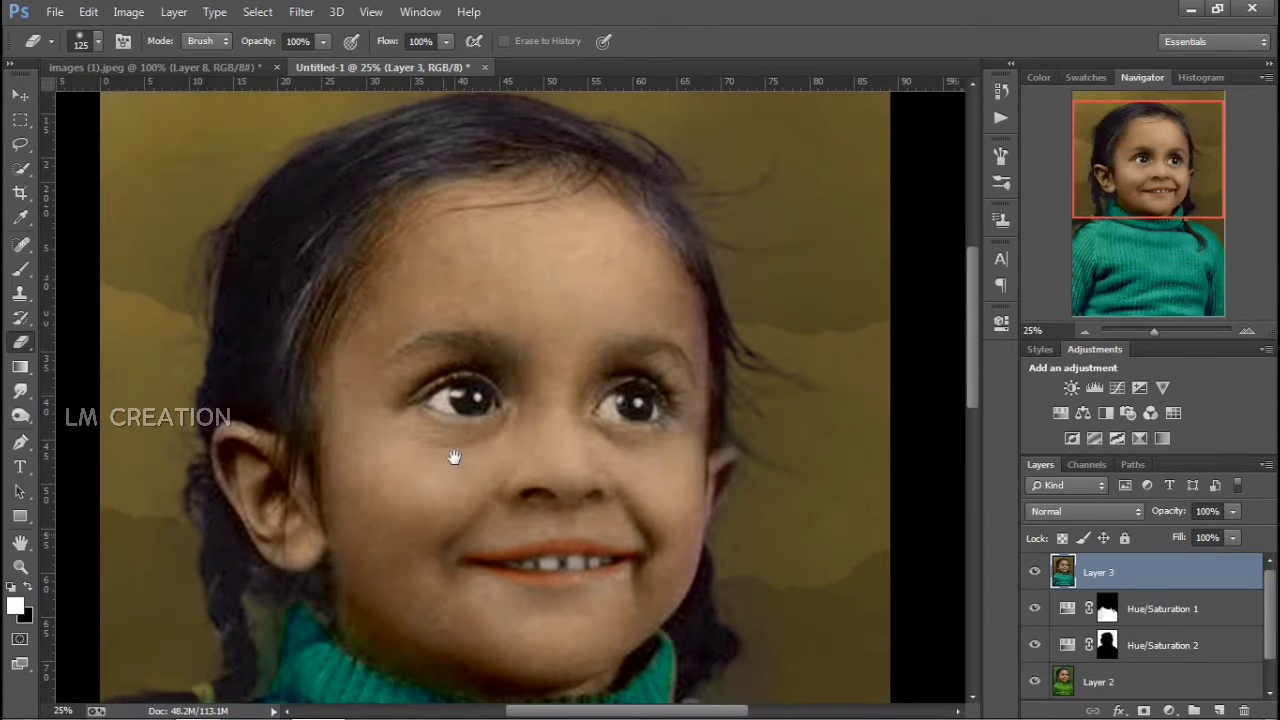
right_click(20, 268)
left_click(120, 323)
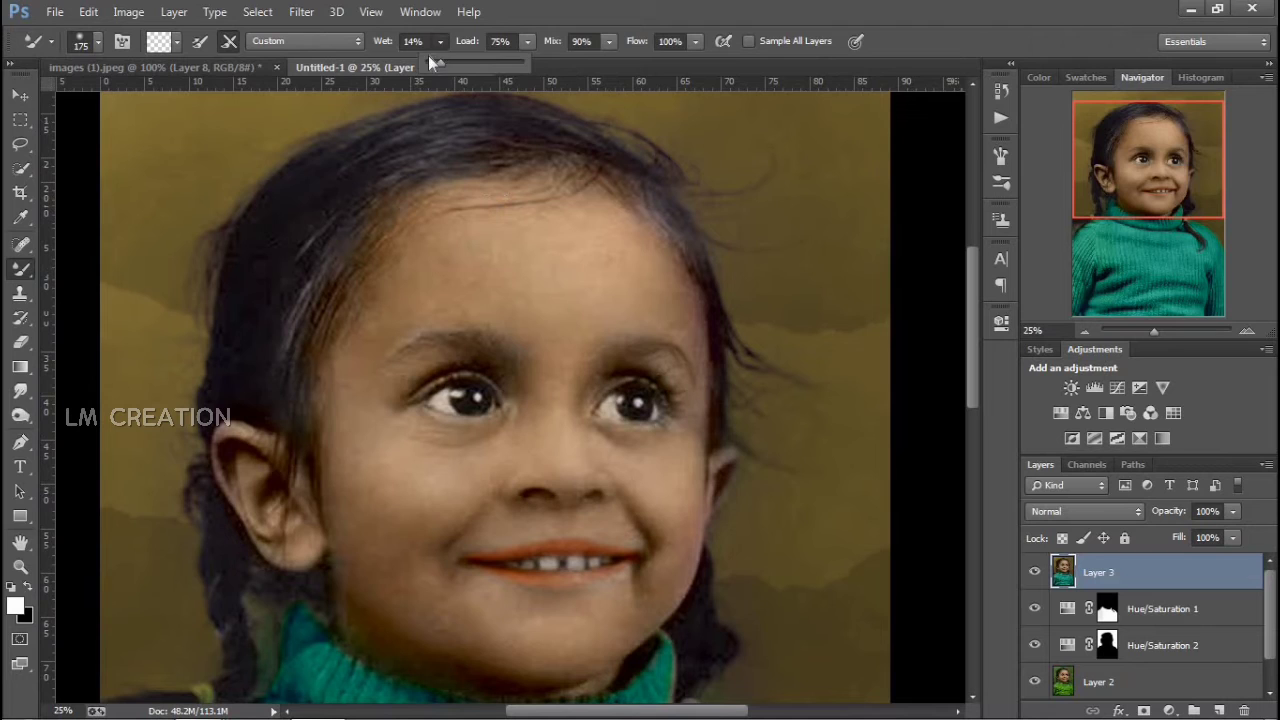
left_click_drag(433, 61, 437, 61)
left_click(609, 43)
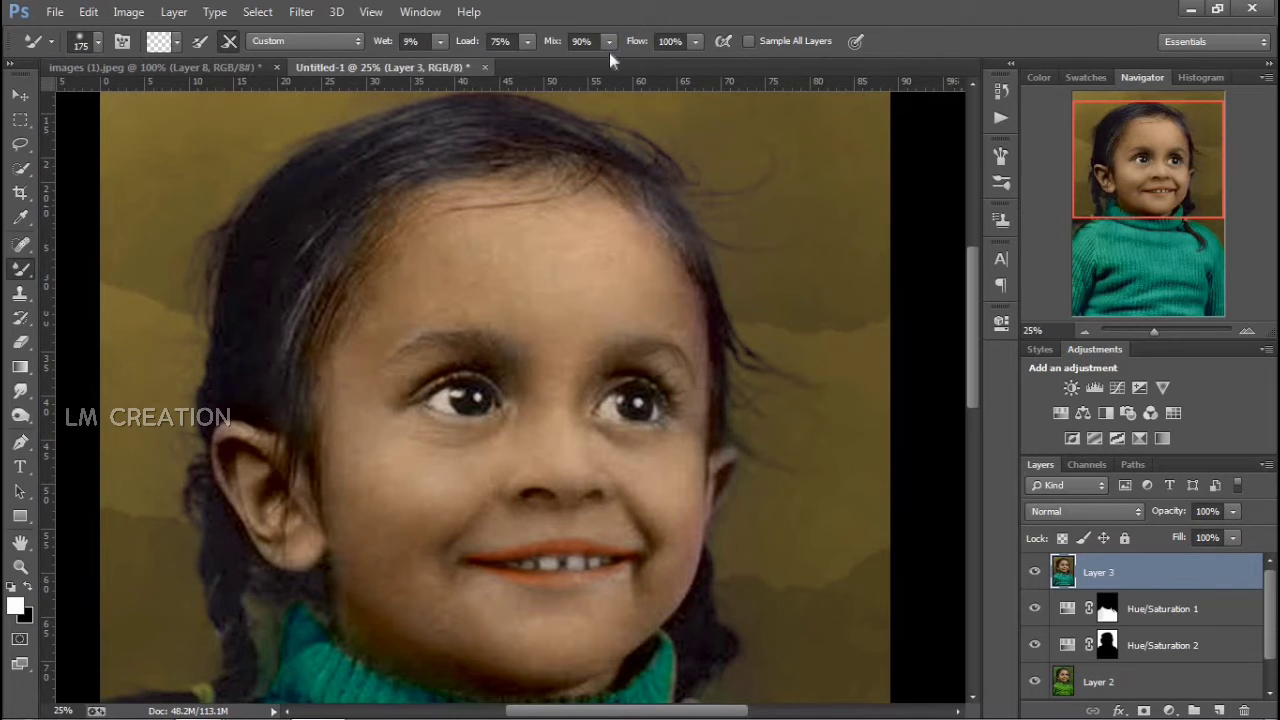
left_click_drag(604, 56, 612, 62)
key("bracketright")
key("bracketright")
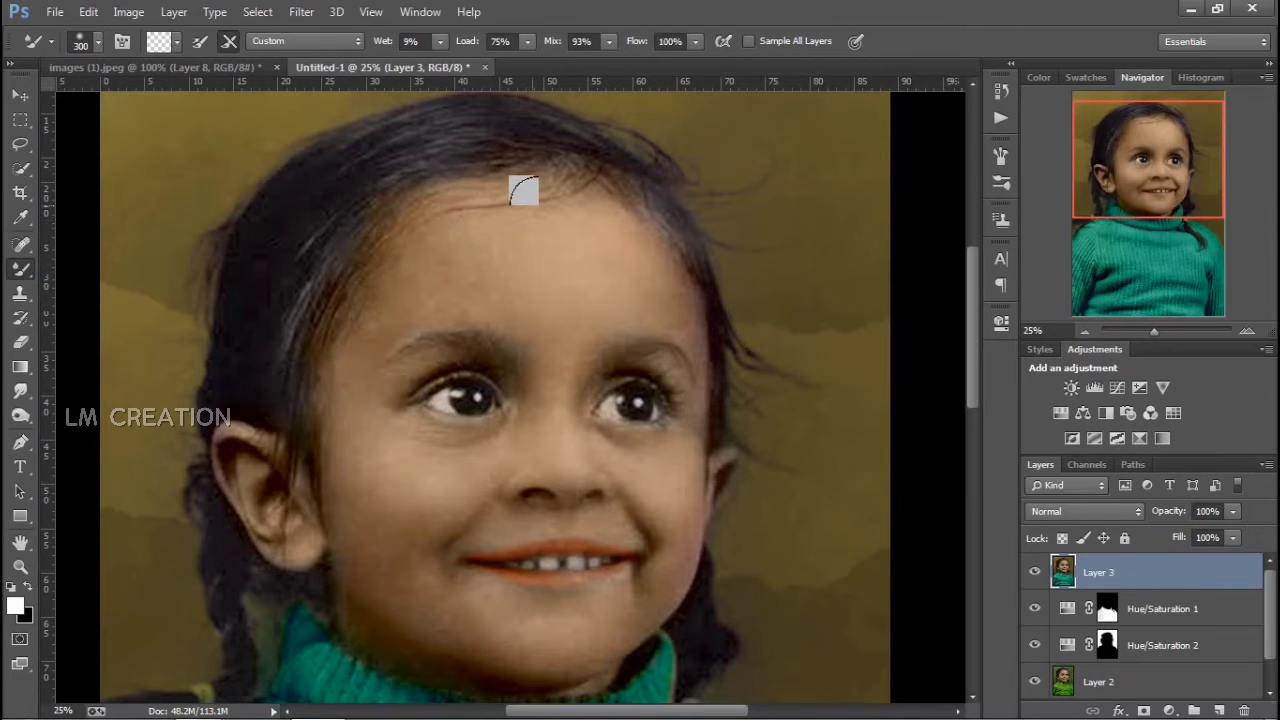
- Raise the Mixer Brush's Wet to 27% and smooth the rest of the face, using size 175 around the eyes, nose and cheeks
left_click(440, 41)
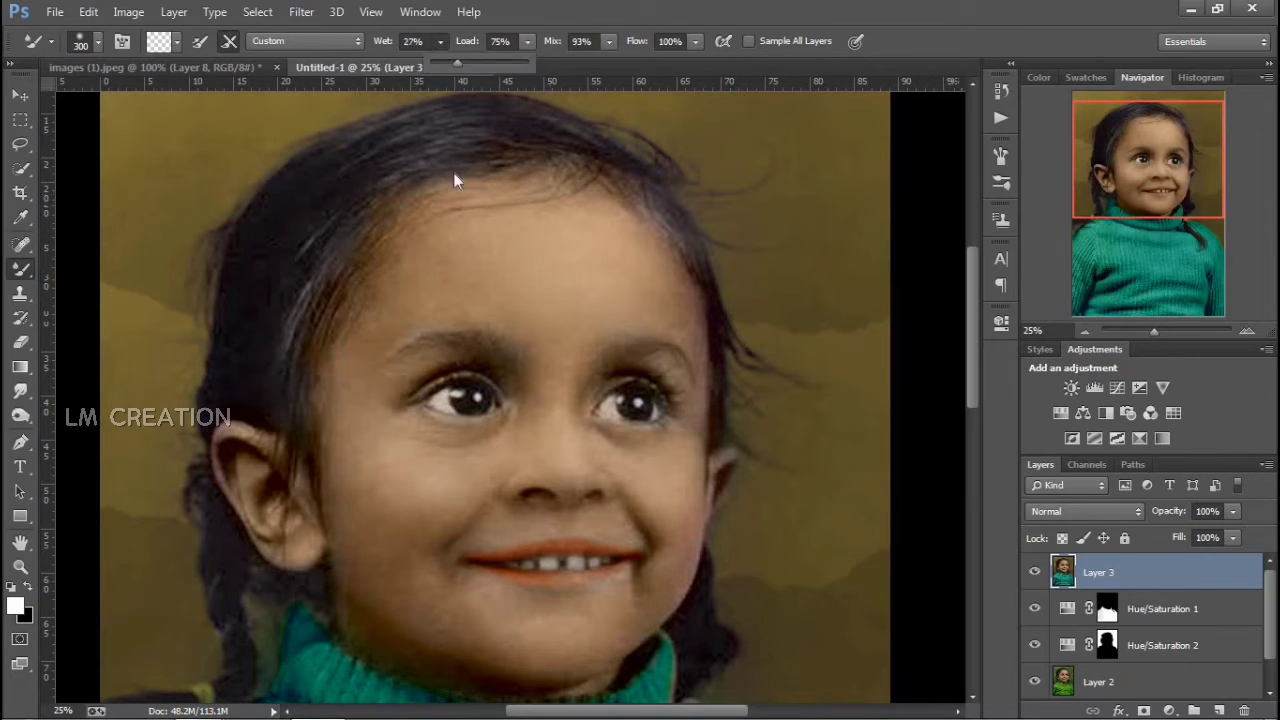
left_click(506, 194)
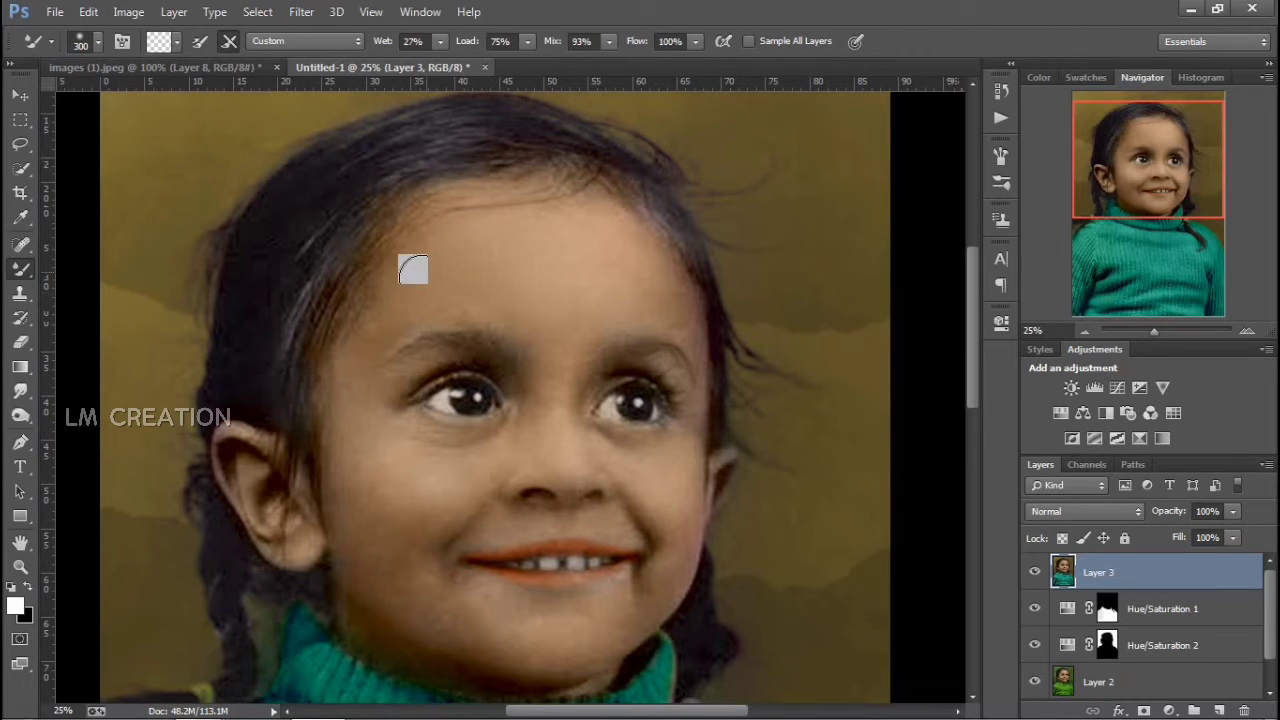
key("bracketleft")
key("bracketleft")
key("bracketleft")
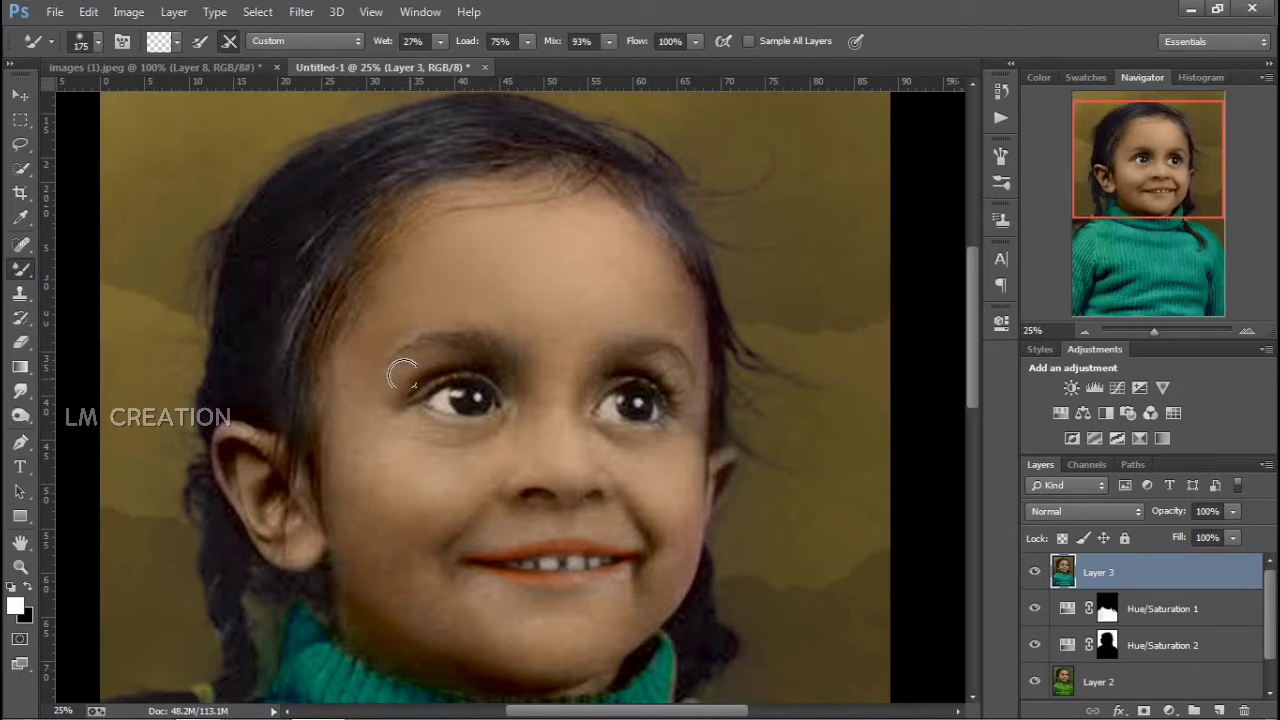
key("bracketright")
key("bracketright")
key("bracketleft")
key("bracketleft")
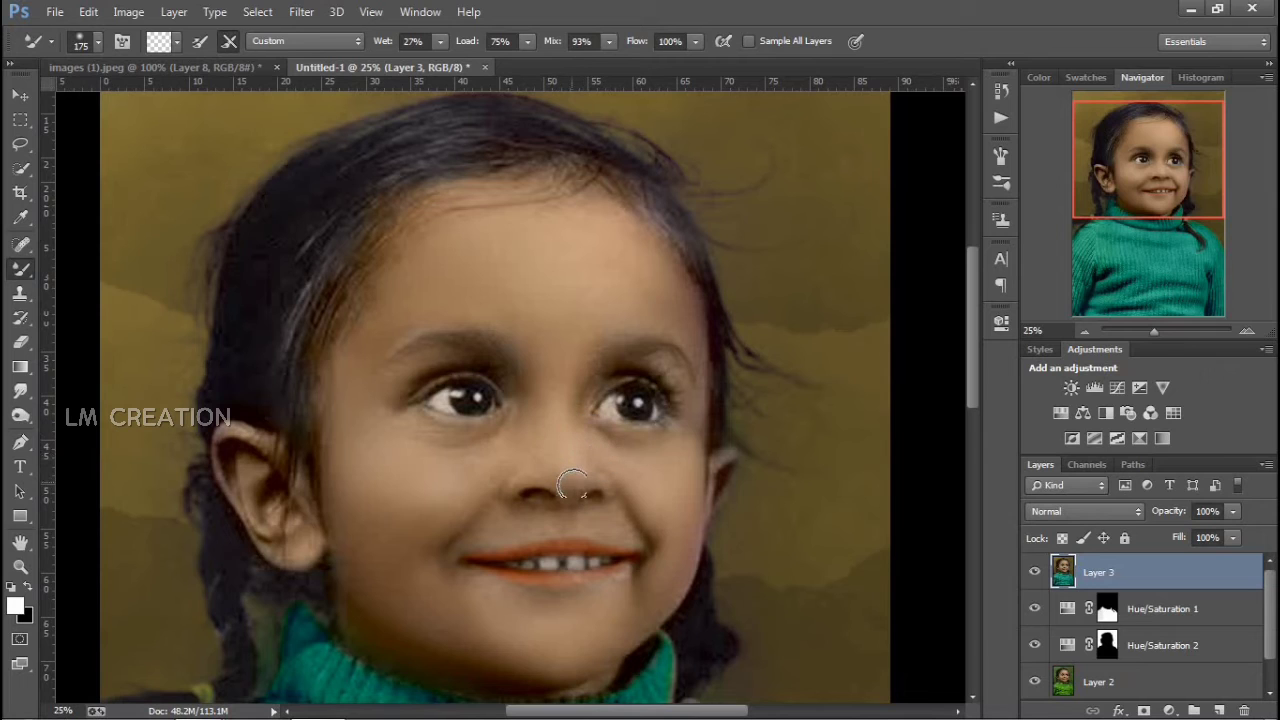
left_click_drag(632, 554, 638, 402)
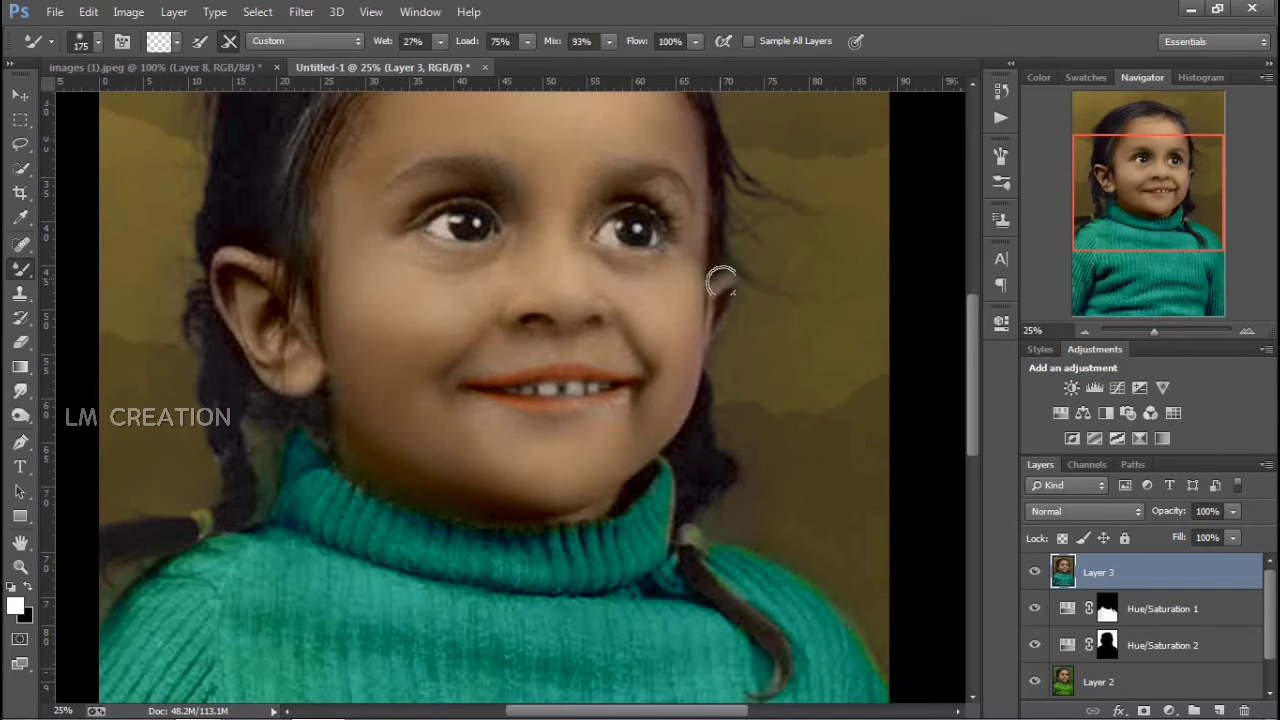
- Blend the background around the child with a size 600 Mixer Brush at Wet 27%
left_click_drag(707, 539, 771, 194)
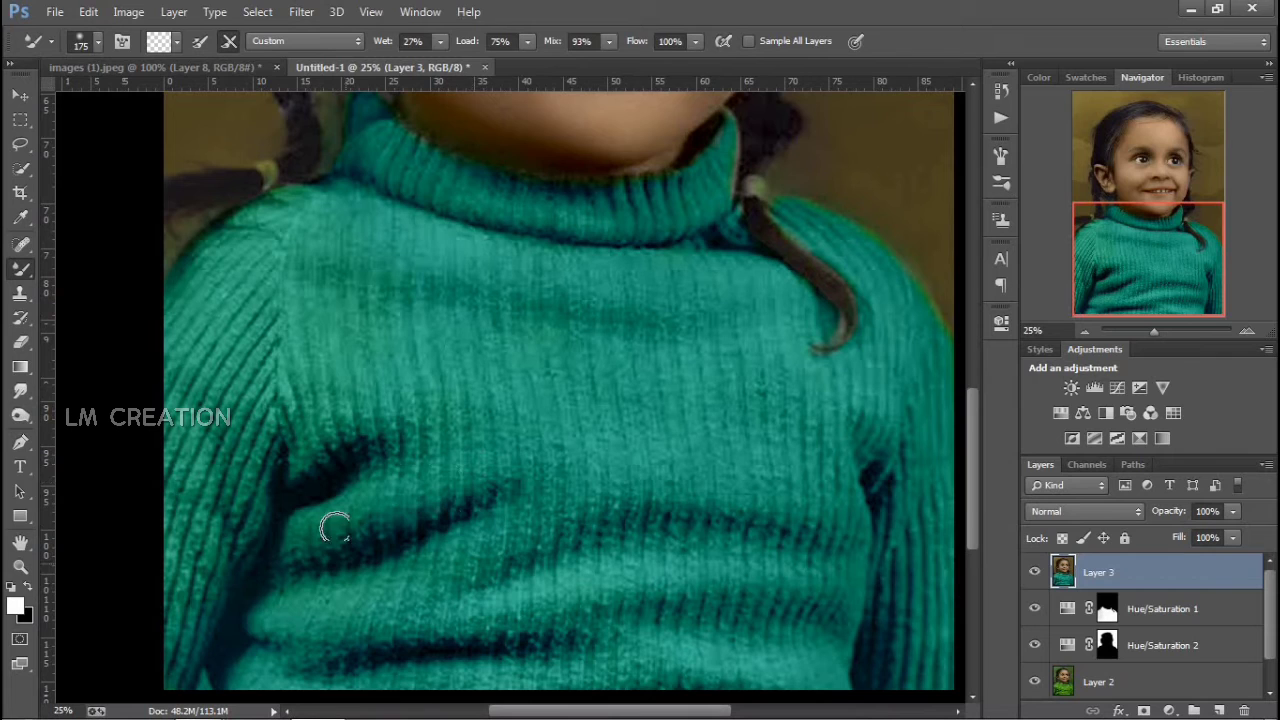
key("ctrl+minus")
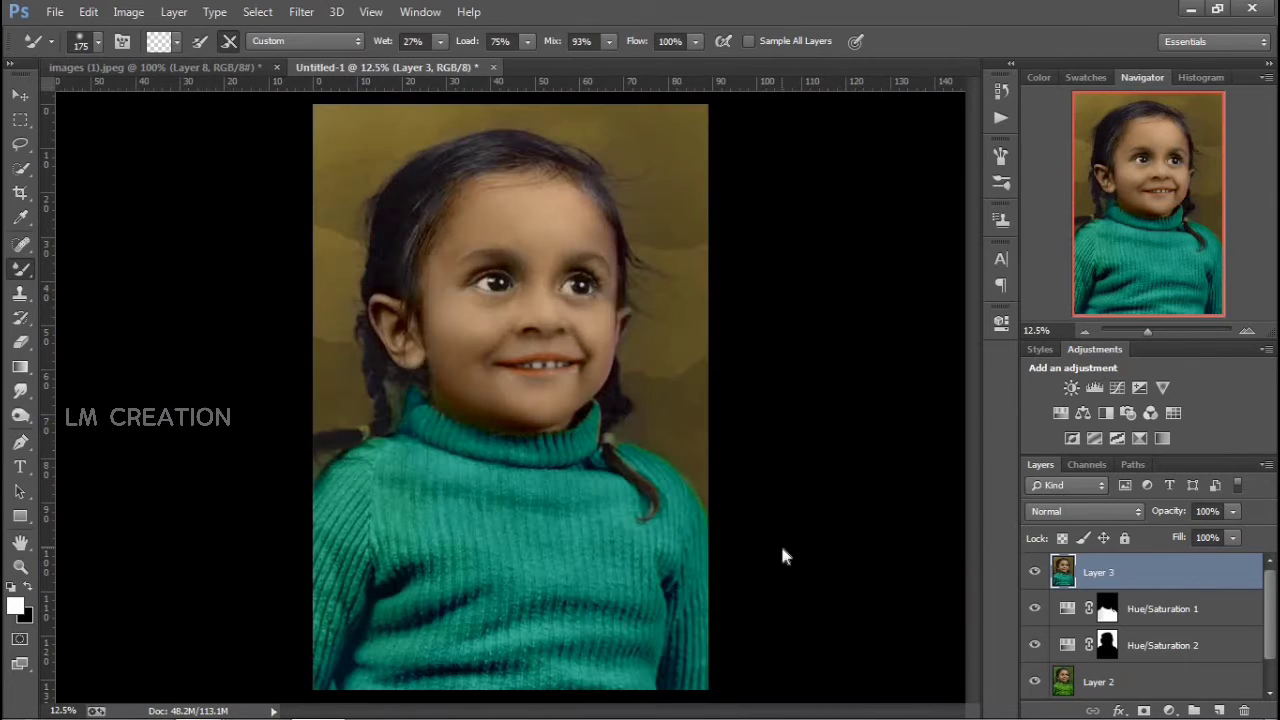
key("bracketright")
key("bracketright")
key("bracketright")
key("bracketright")
key("bracketright")
key("bracketright")
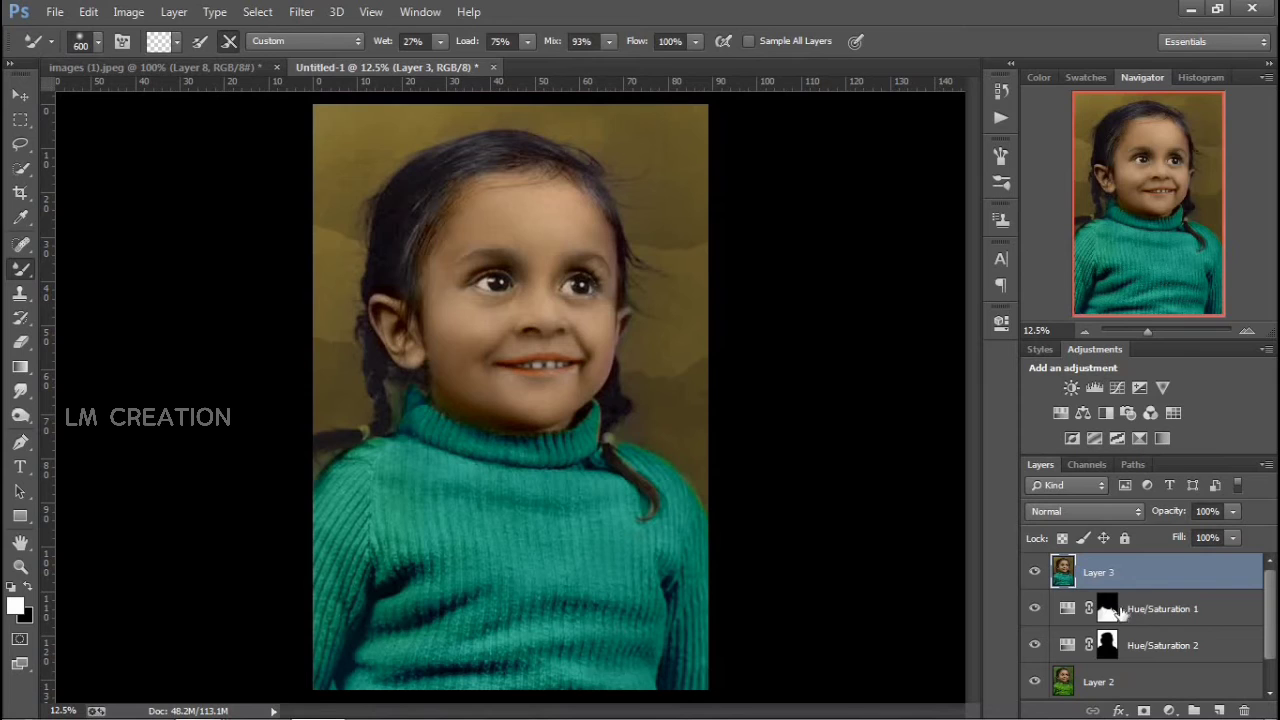
- Add an Exposure adjustment above Layer 3 with Exposure +1.98 and invert its mask
left_click(12, 94)
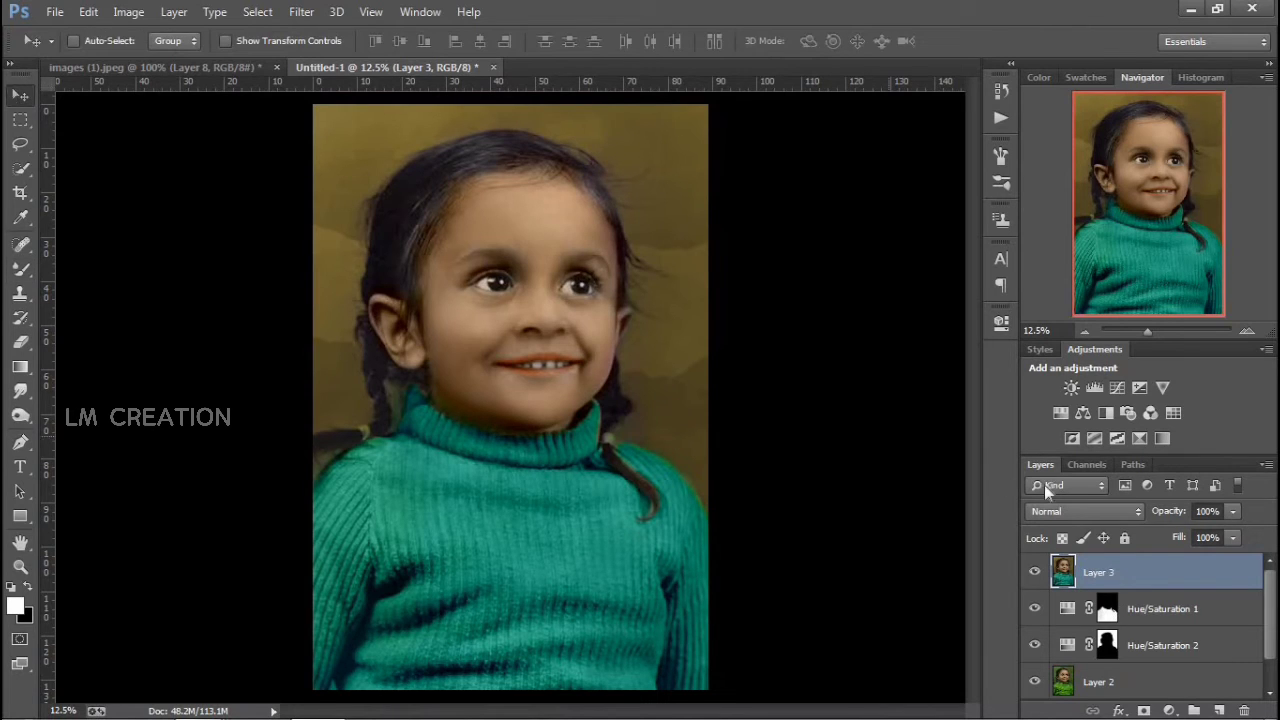
left_click(1139, 387)
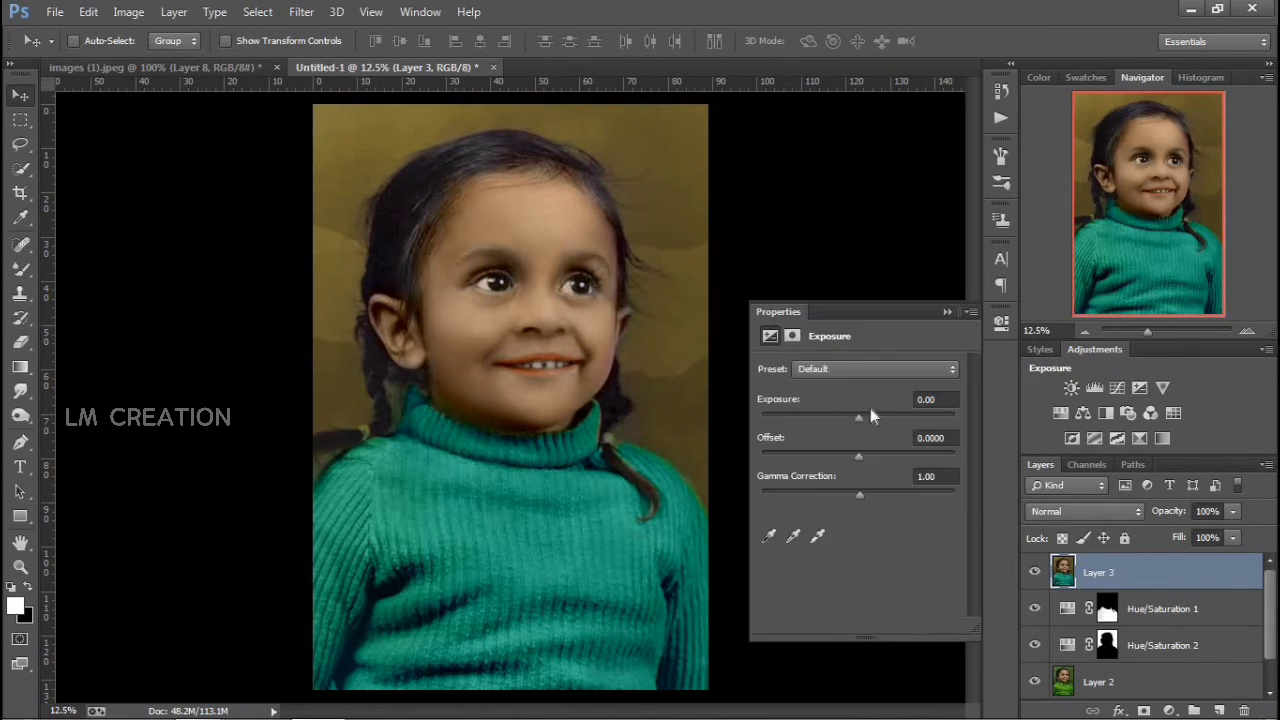
left_click_drag(865, 417, 887, 417)
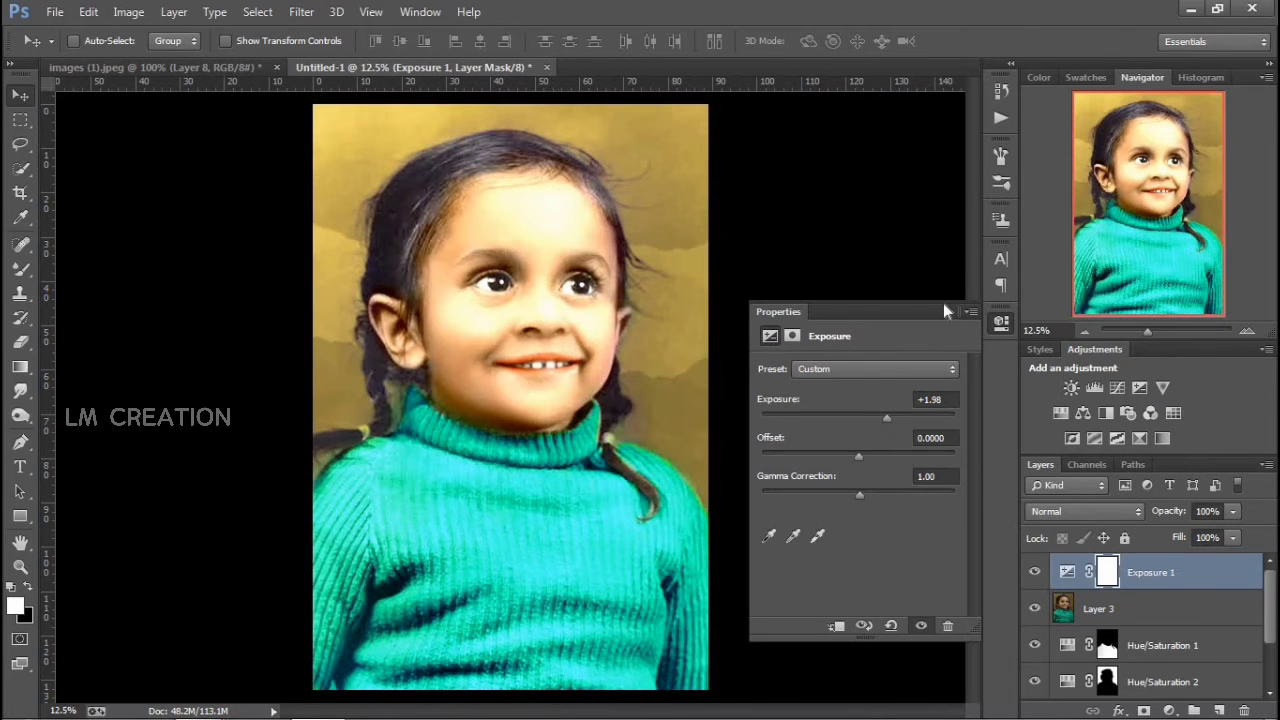
left_click(946, 311)
key("ctrl+i")
- Set the area around the canvas to Dark Gray
key("ctrl+plus")
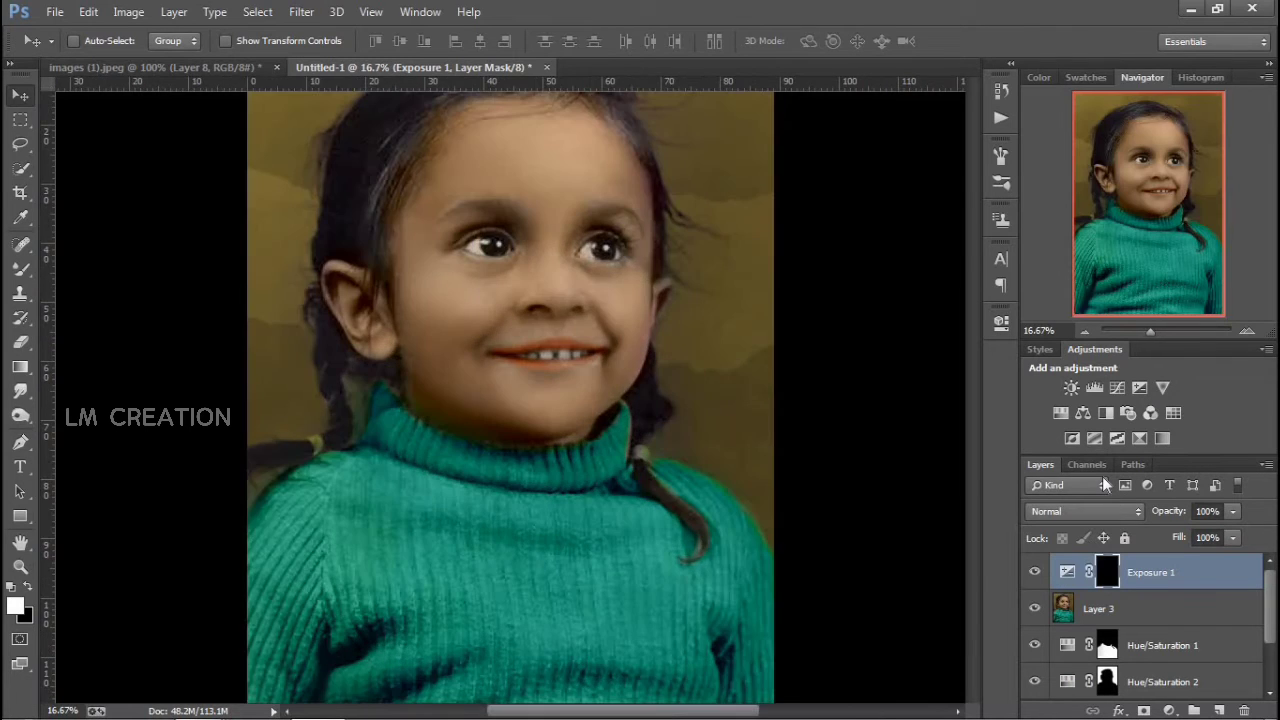
key("ctrl+minus")
key("ctrl+plus")
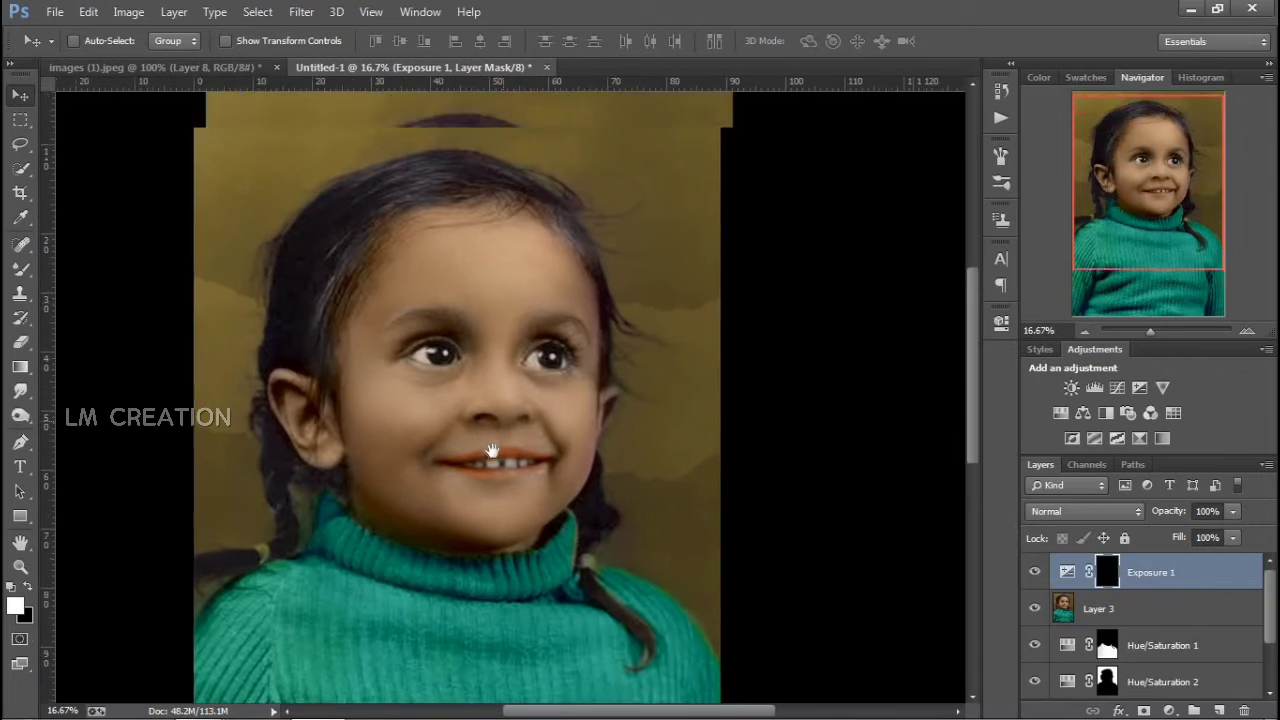
right_click(798, 515)
left_click(849, 629)
right_click(917, 512)
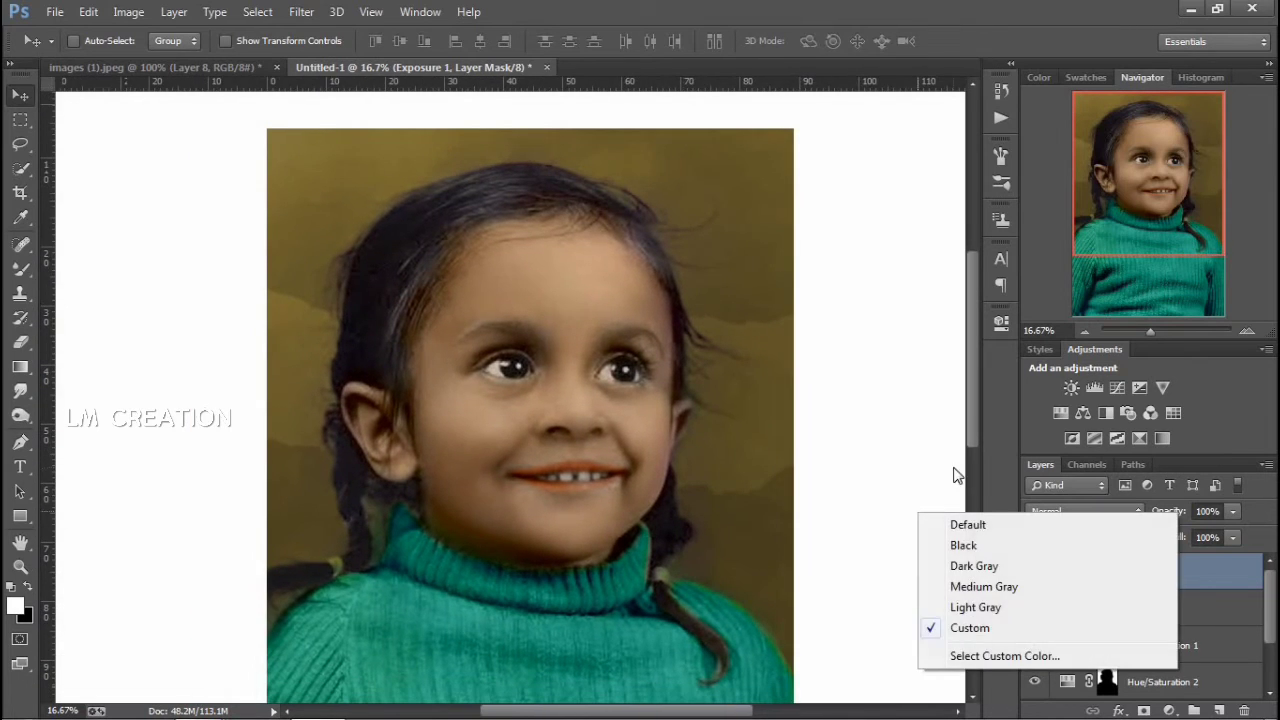
left_click(952, 566)
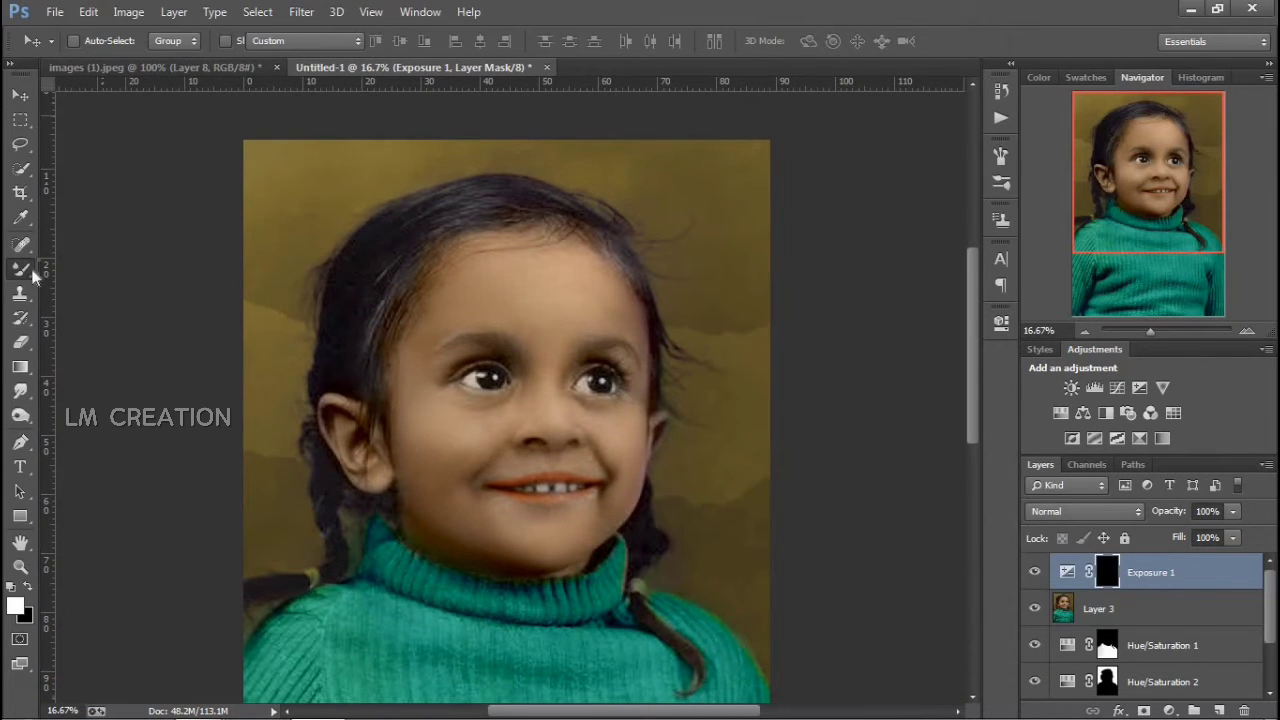
- Paint a highlight on the forehead in the Exposure 1 mask with a size 300 brush at 22% opacity
left_click(20, 268)
left_click(100, 268)
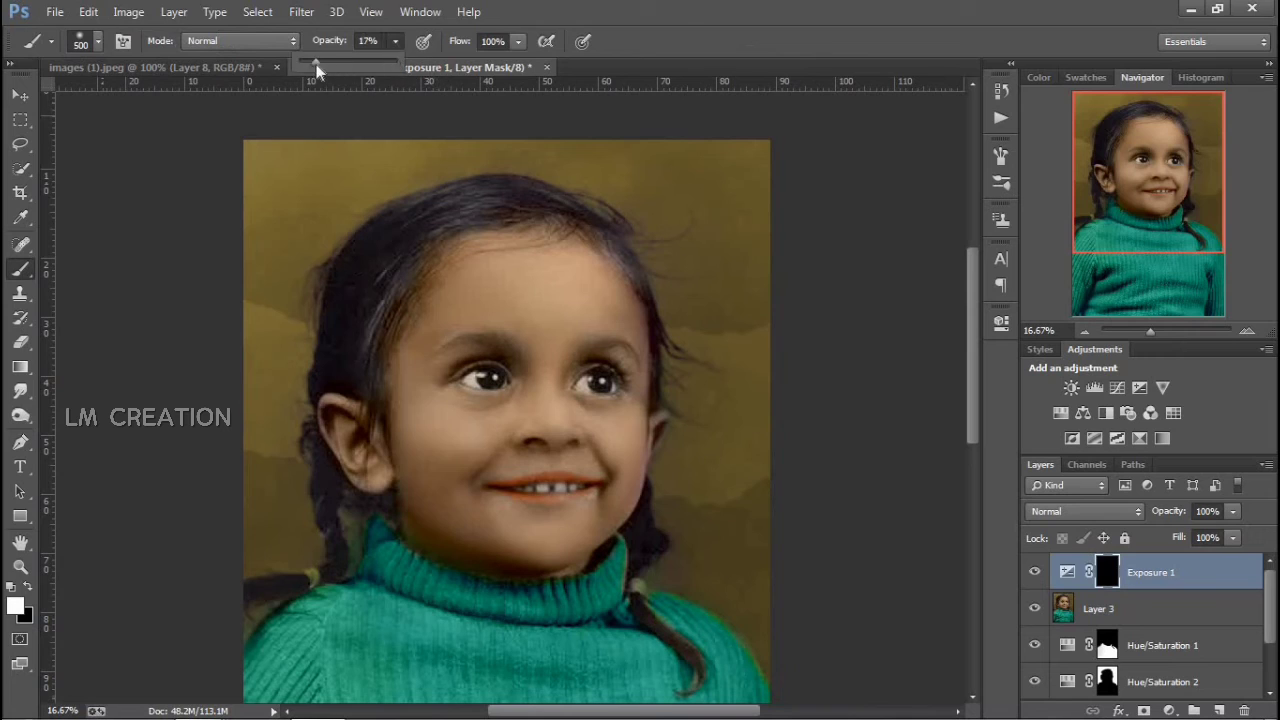
left_click_drag(316, 64, 322, 64)
key("bracketleft")
key("bracketleft")
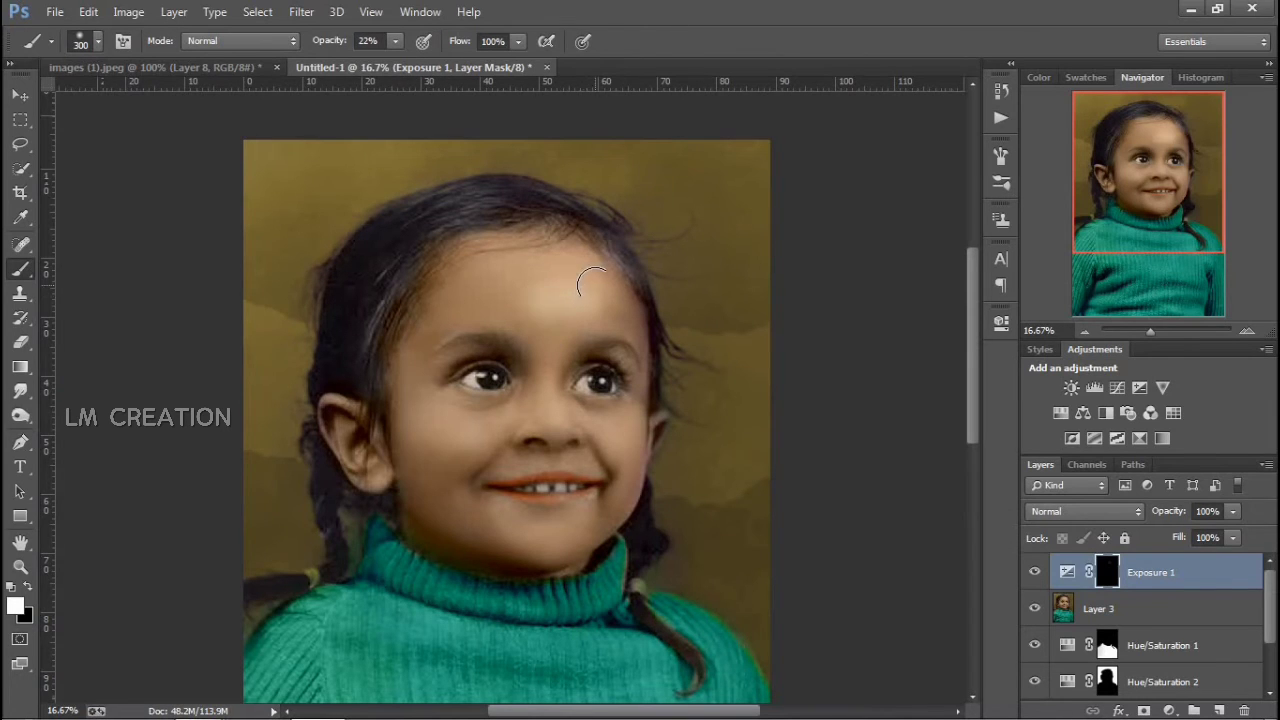
- Build up the forehead highlight in the Exposure 1 mask with a size 500 brush at 28% flow
key("bracketright")
key("bracketright")
key("shift+2")
key("shift+8")
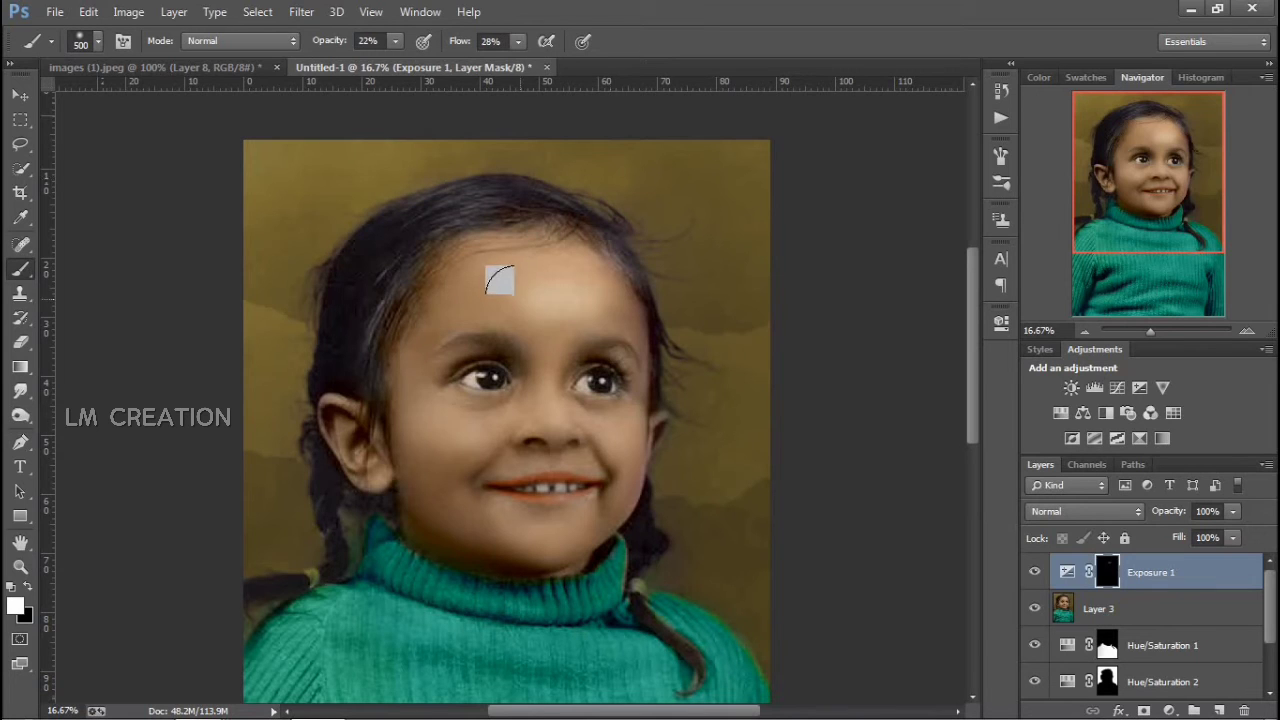
mouse_move(500, 281)
left_mouse_down()
mouse_move(534, 284)
mouse_move(437, 280)
mouse_move(558, 266)
mouse_move(545, 269)
mouse_move(601, 294)
left_mouse_up()
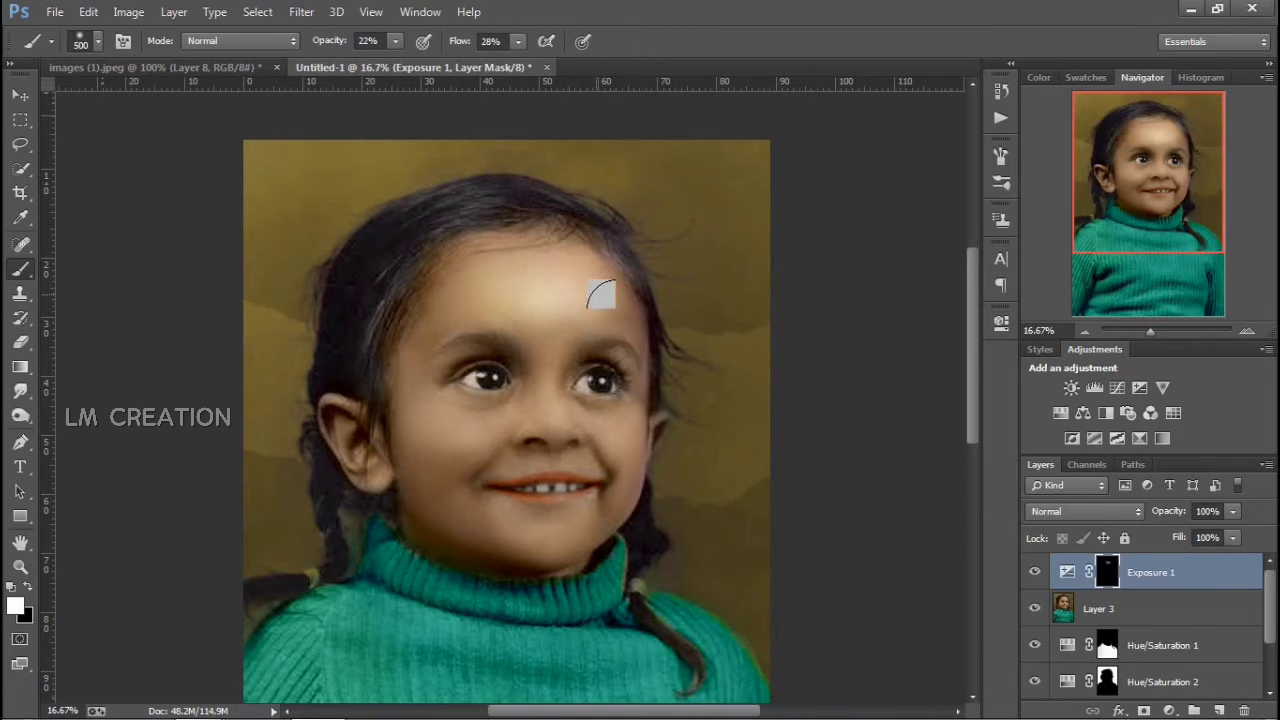
- Paint a highlight on the cheek below the child's eye in the Exposure 1 mask with a size 300 brush
key("bracketleft")
key("bracketleft")
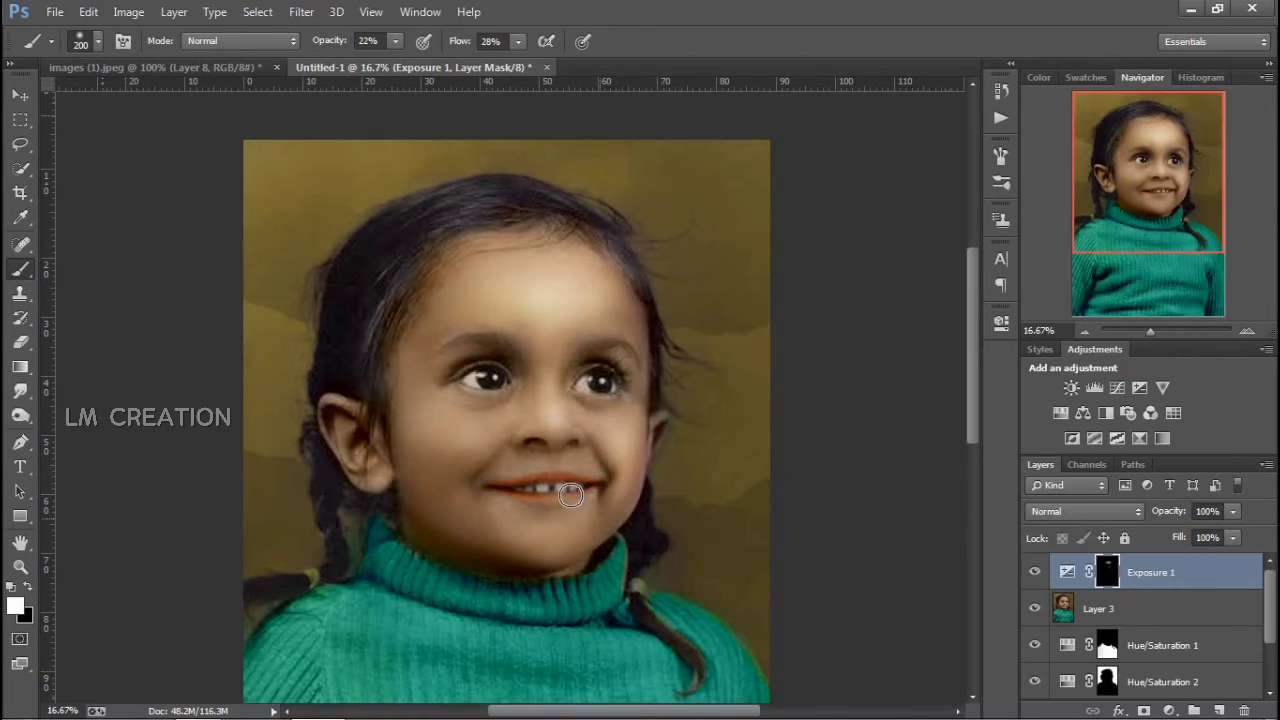
key("bracketright")
mouse_move(477, 418)
left_mouse_down()
mouse_move(444, 435)
mouse_move(417, 414)
mouse_move(480, 442)
mouse_move(499, 525)
mouse_move(552, 547)
mouse_move(488, 471)
mouse_move(458, 442)
left_mouse_up()
key("bracketright")
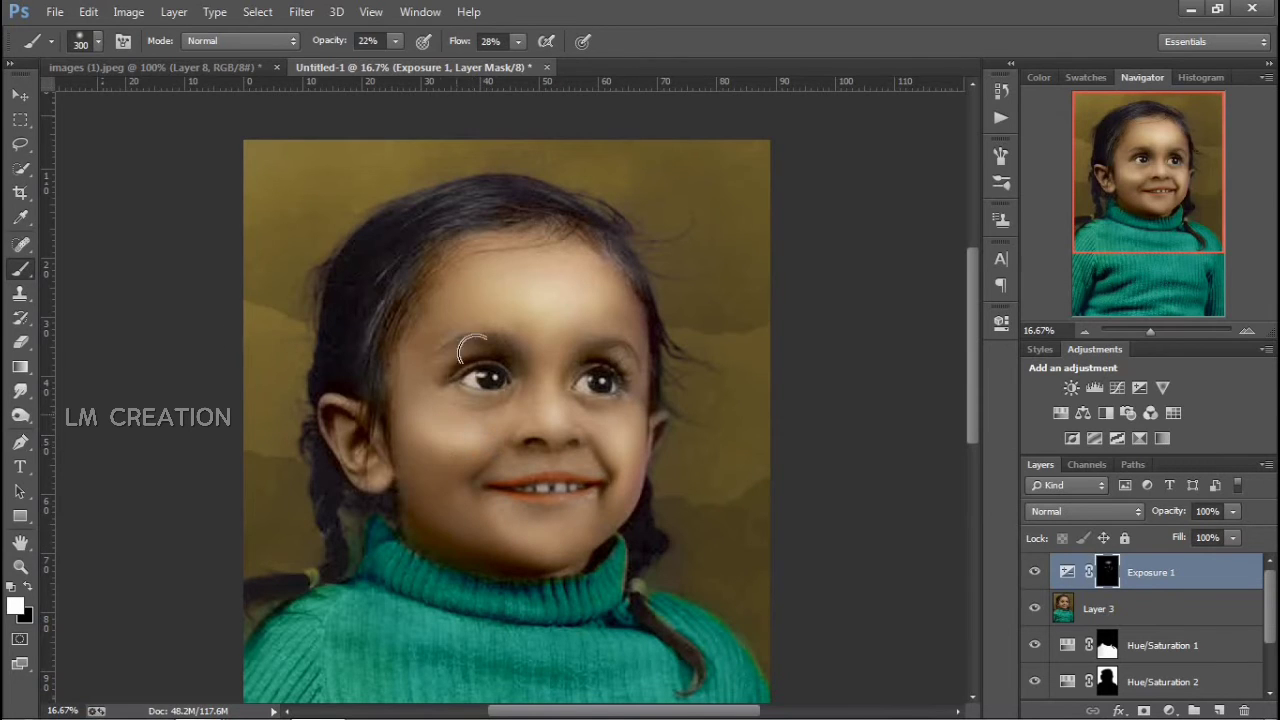
- Soften the forehead highlight in the Exposure 1 mask with a size 700 Eraser at 36% opacity
left_click(20, 341)
left_click_drag(236, 65, 261, 65)
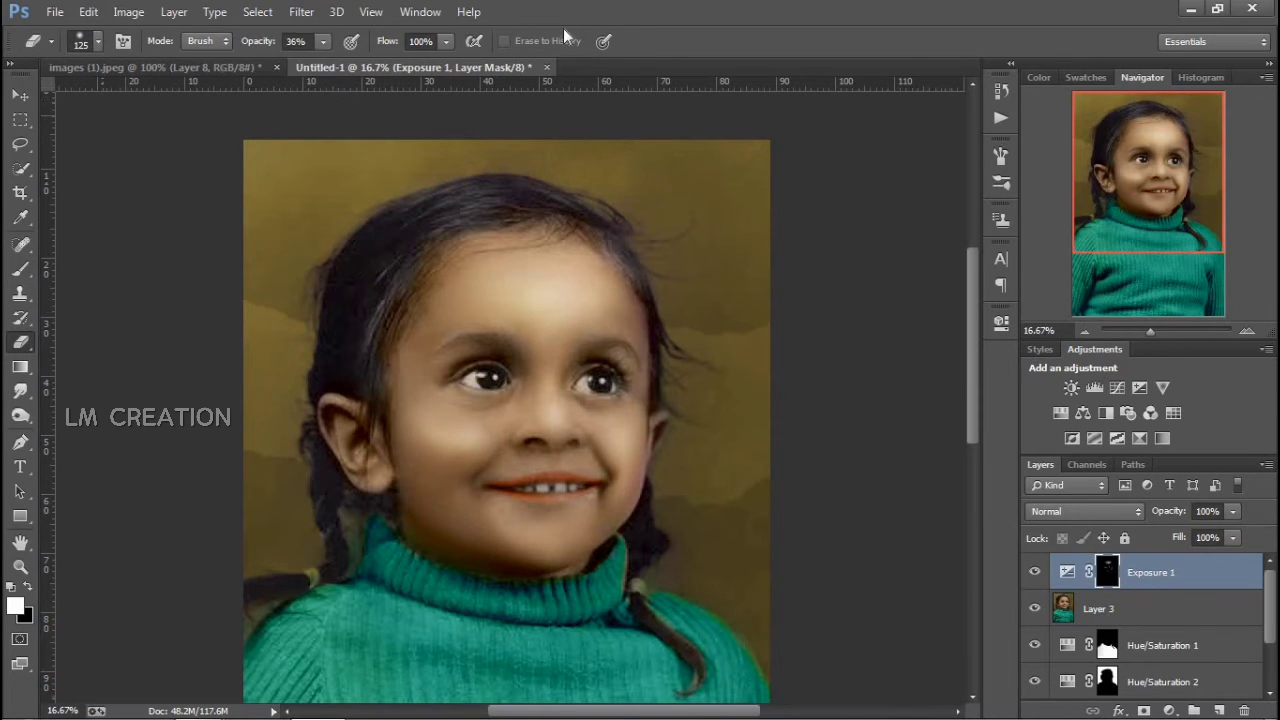
mouse_move(506, 279)
left_mouse_down()
mouse_move(545, 295)
mouse_move(564, 267)
left_mouse_up()
key("ctrl+minus")
key("ctrl+minus")
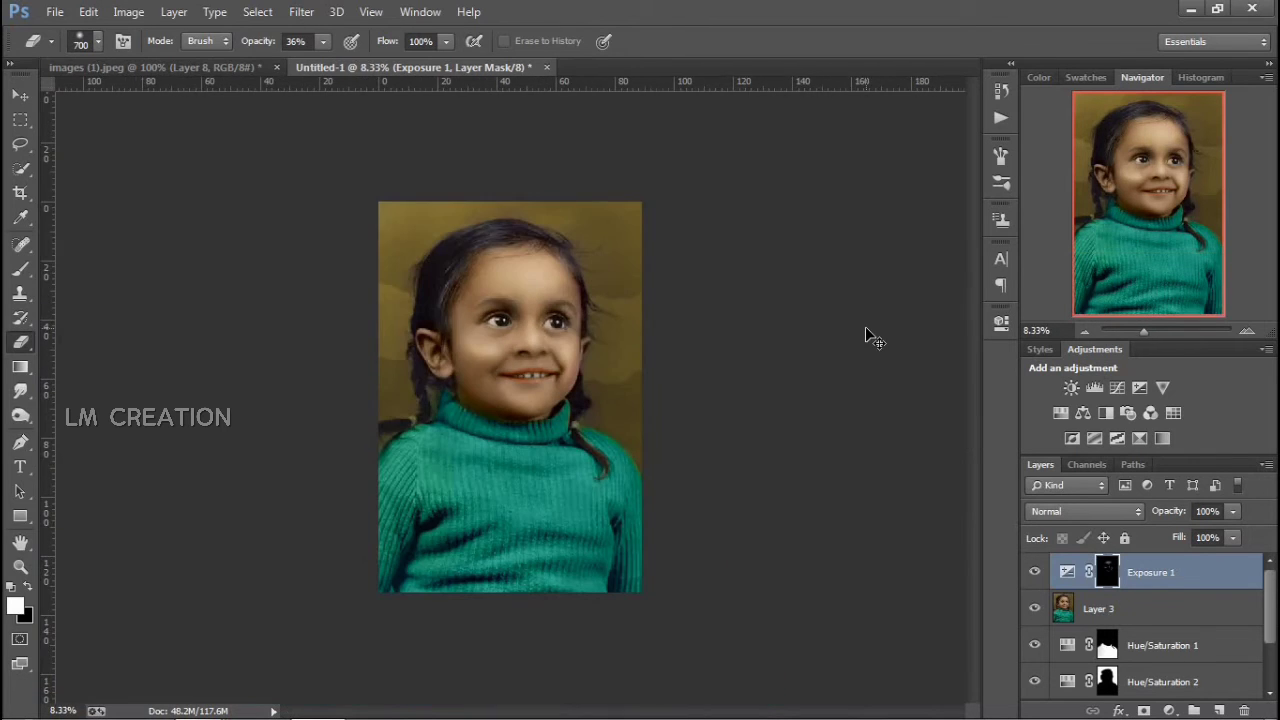
- Paint faint highlights across the cheek and beside the nose in the Exposure 1 mask with the brush at 11% opacity
key("ctrl+plus")
left_click(20, 268)
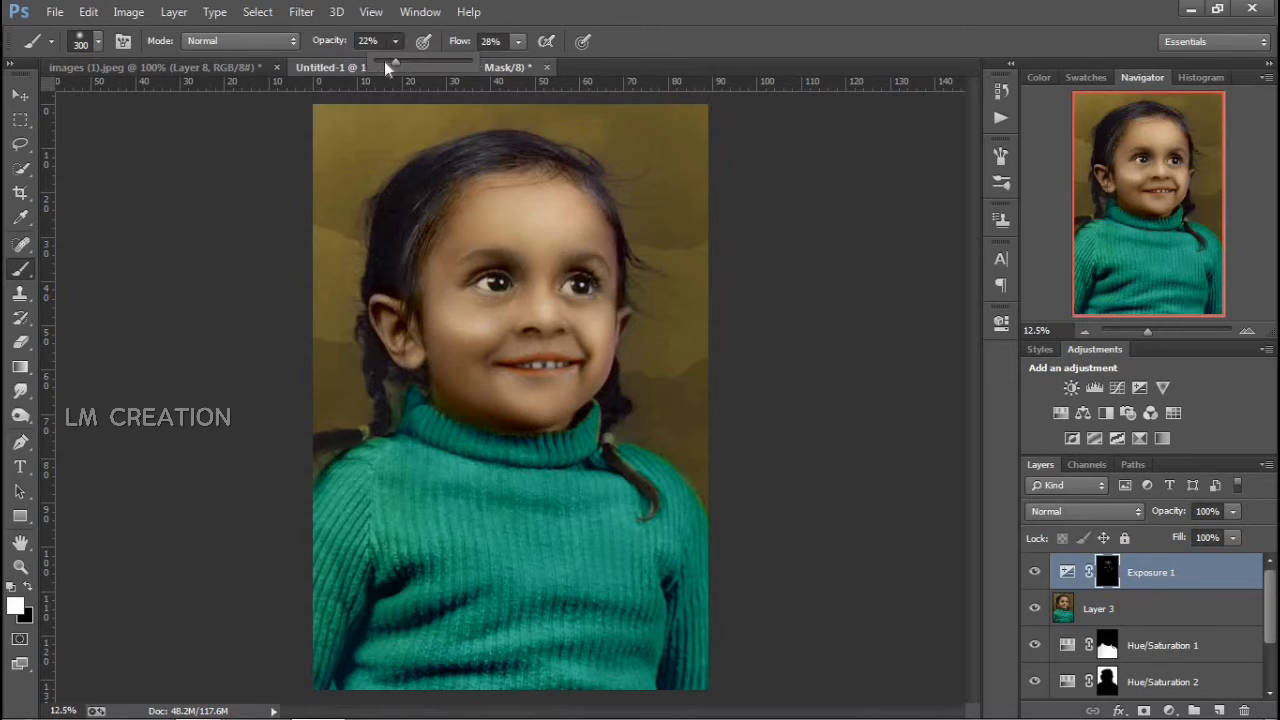
left_click(379, 41)
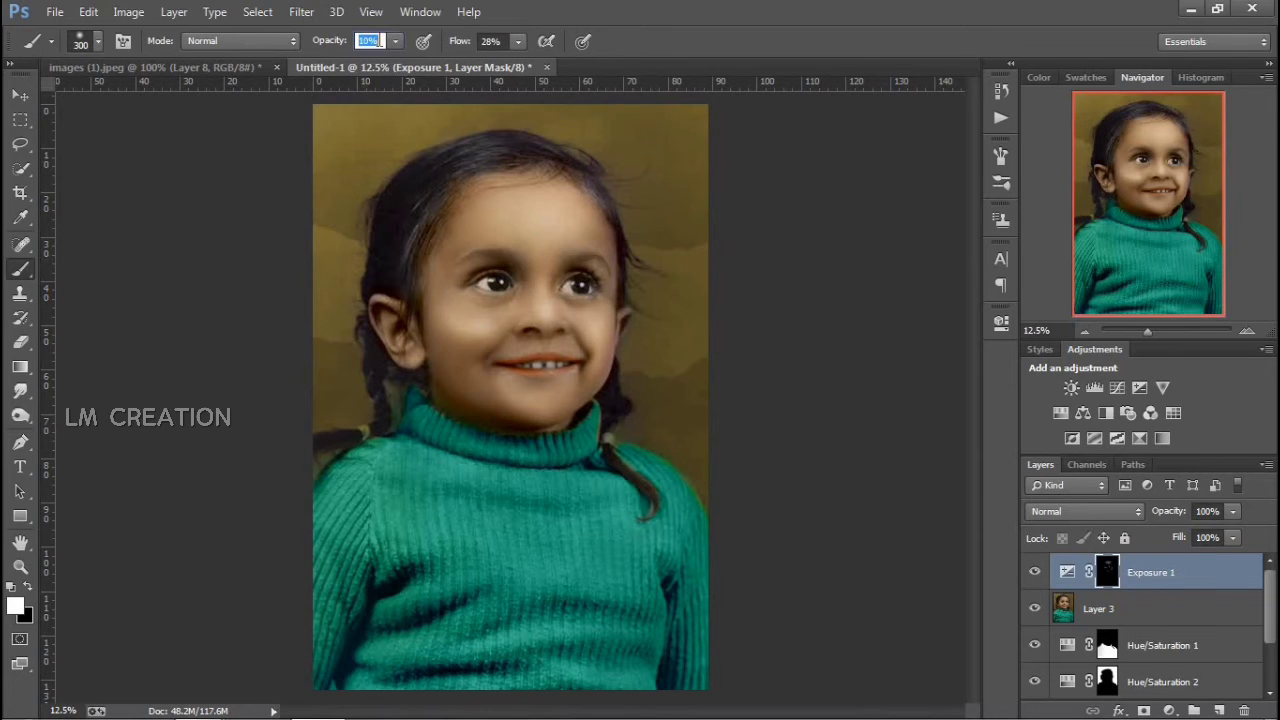
type("11")
key("Return")
mouse_move(448, 307)
left_mouse_down()
mouse_move(477, 317)
mouse_move(448, 293)
mouse_move(472, 319)
mouse_move(529, 315)
left_mouse_up()
key("p")
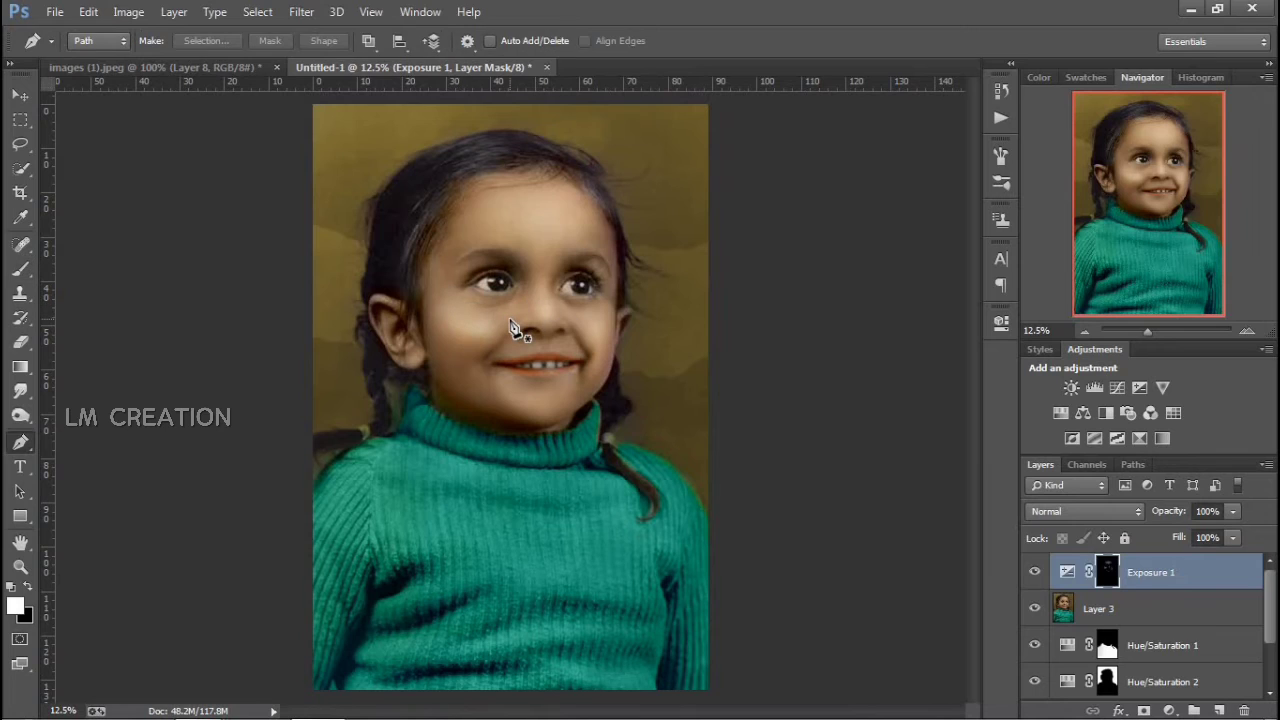
key("b")
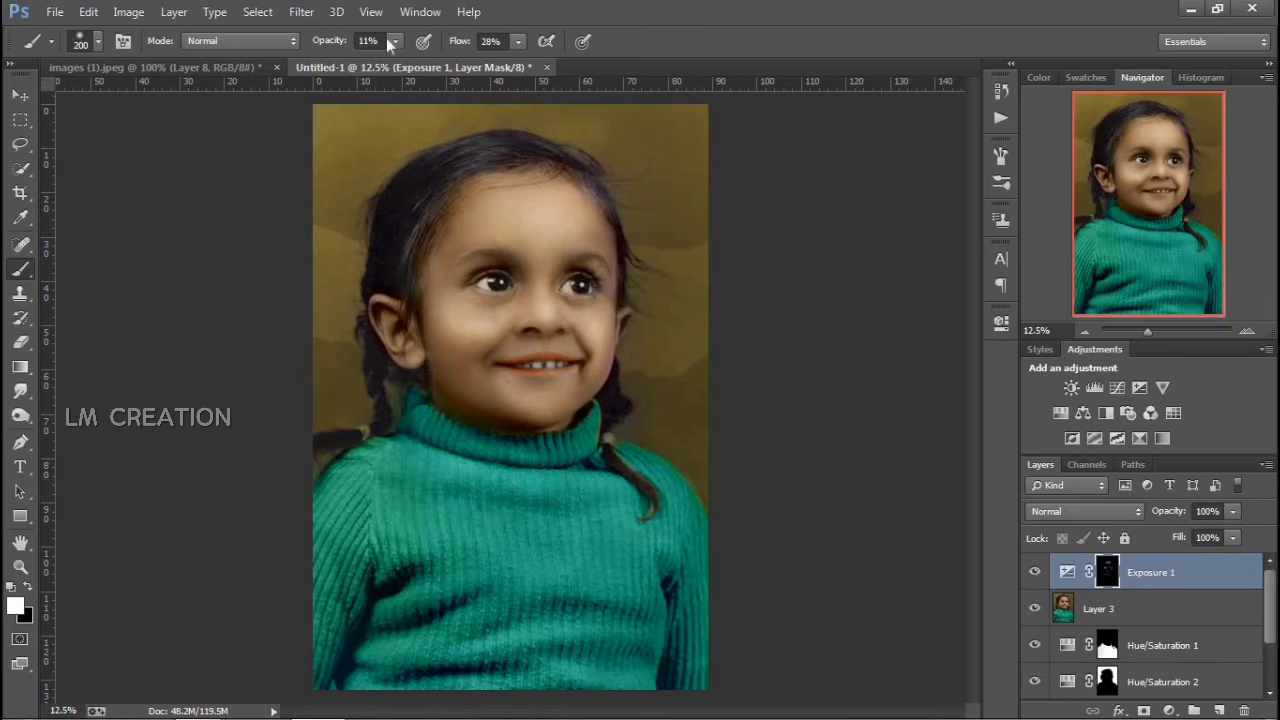
- Paint highlights on the lower sweater folds in the Exposure 1 mask with a size 200 brush at 29% opacity
left_click_drag(390, 41, 413, 62)
mouse_move(498, 647)
left_mouse_down()
mouse_move(580, 629)
mouse_move(451, 642)
mouse_move(547, 627)
mouse_move(557, 664)
mouse_move(623, 682)
mouse_move(460, 677)
mouse_move(508, 687)
mouse_move(405, 691)
mouse_move(476, 583)
left_mouse_up()
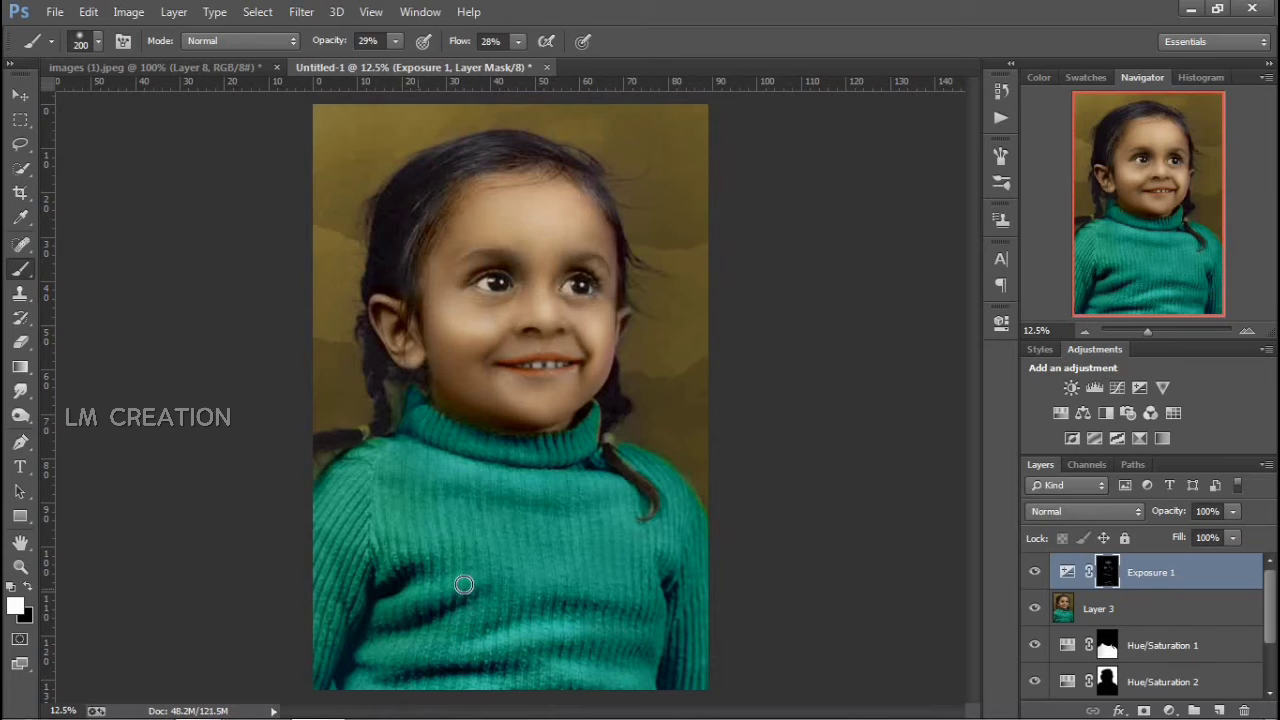
mouse_move(511, 605)
left_mouse_down()
mouse_move(567, 598)
mouse_move(475, 609)
mouse_move(616, 599)
mouse_move(517, 591)
left_mouse_up()
- Brighten the sweater's shoulders and sleeves in the Exposure 1 mask with a brush of about size 250
key("bracketright")
key("bracketright")
key("bracketleft")
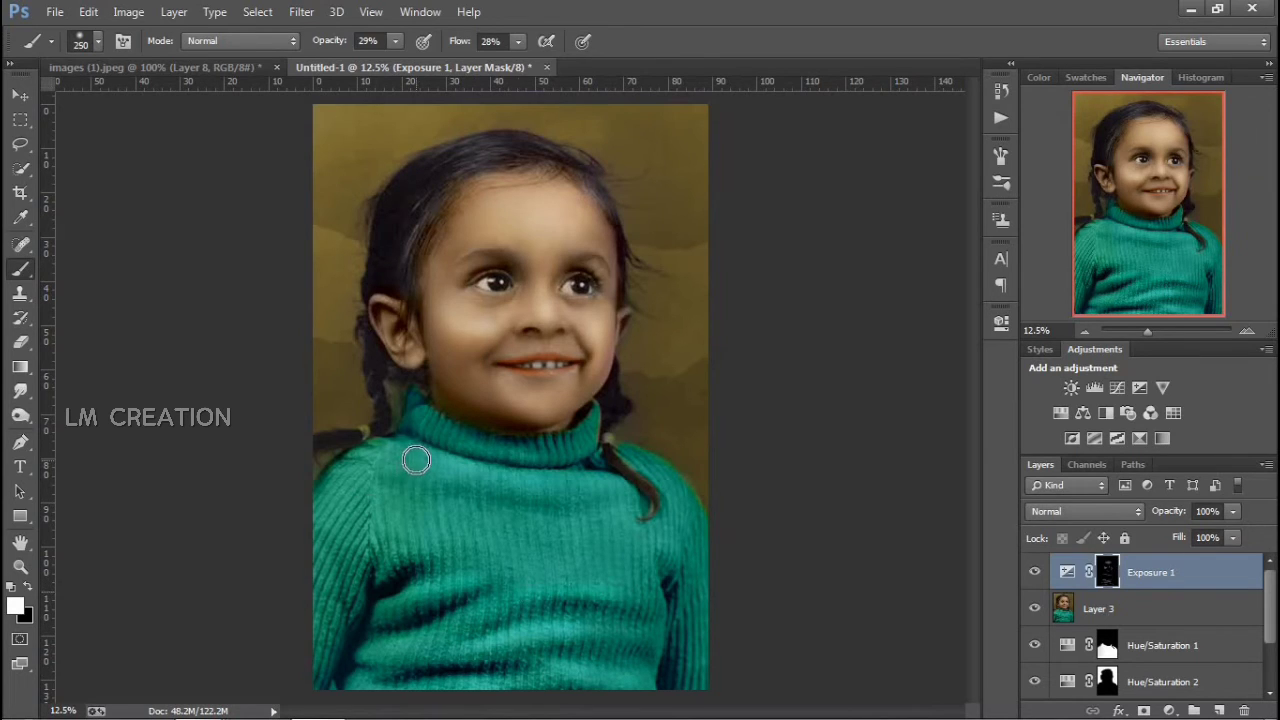
mouse_move(641, 527)
left_mouse_down()
mouse_move(677, 551)
mouse_move(643, 451)
mouse_move(694, 526)
left_mouse_up()
key("bracketright")
mouse_move(366, 461)
left_mouse_down()
mouse_move(331, 523)
mouse_move(386, 517)
mouse_move(374, 517)
left_mouse_up()
key("bracketleft")
key("ctrl+minus")
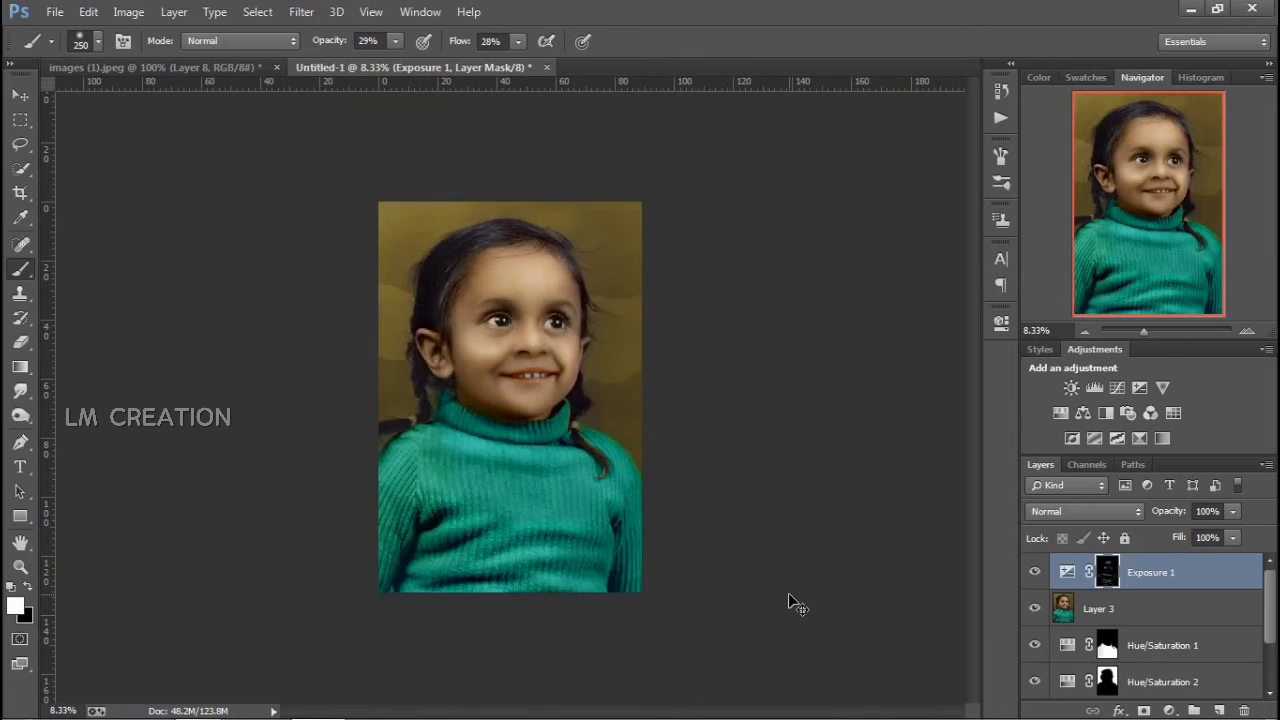
- Apply a 4.6-pixel Gaussian Blur to the Exposure 1 mask and compare the image with and without the layer
left_click(308, 14)
mouse_move(359, 229)
left_click(649, 357)
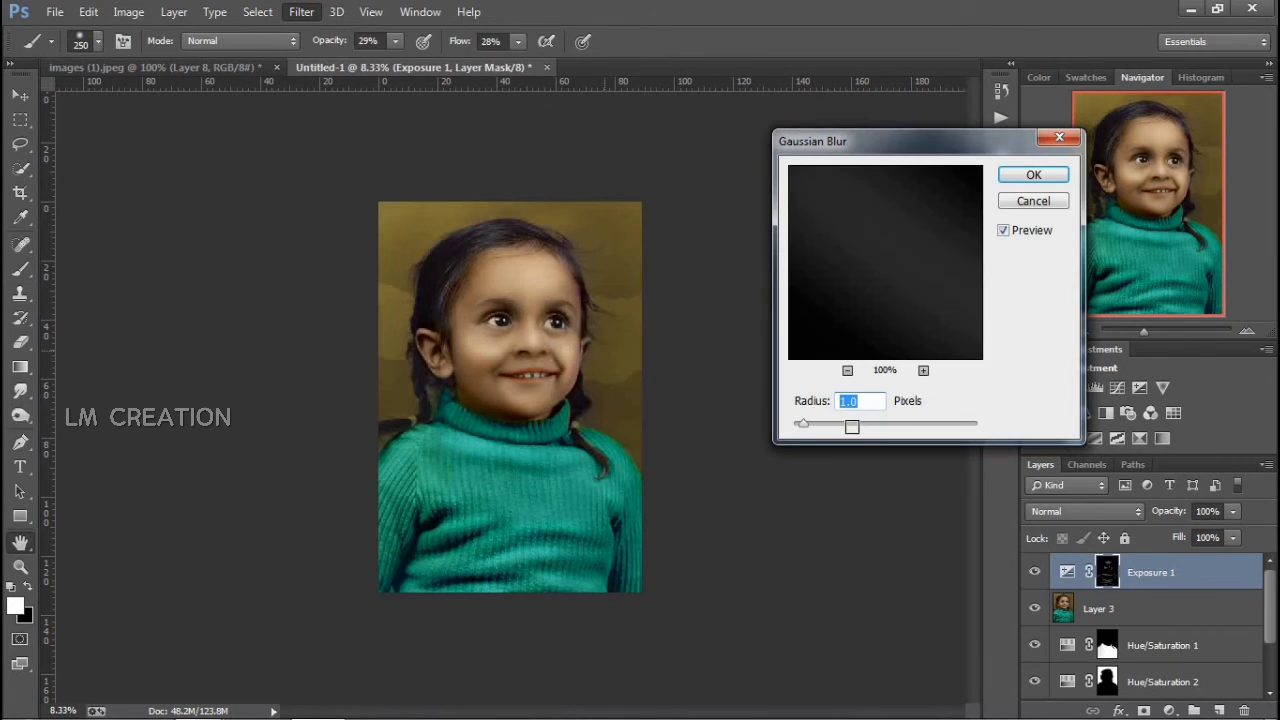
key("Return")
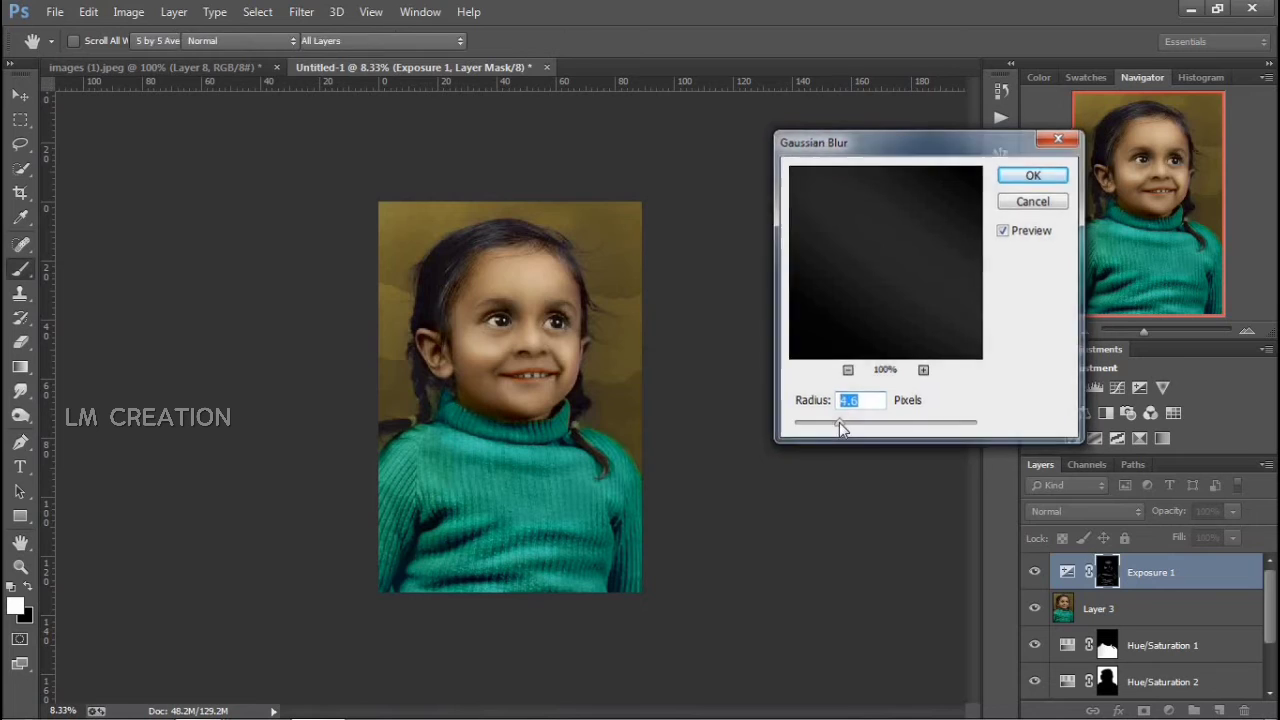
left_click(1035, 572)
left_click(1035, 572)
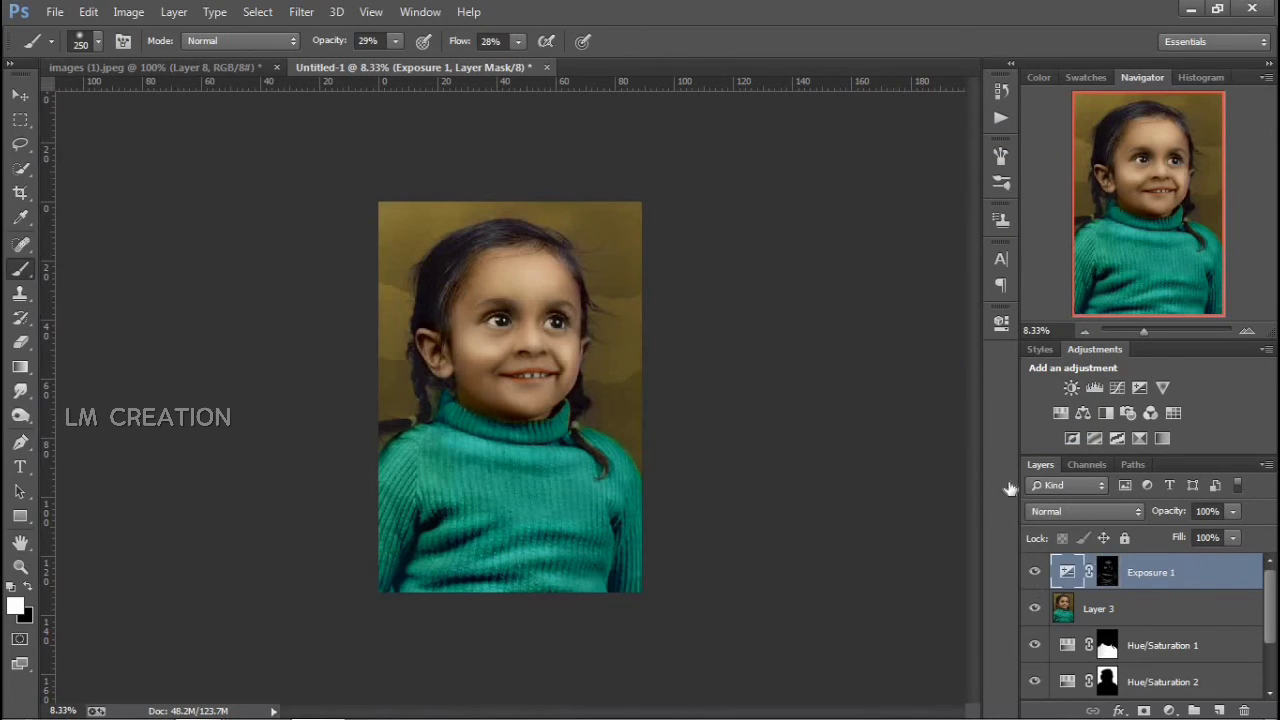
- Split Exposure 1's underlying-layer white Blend If slider to 146 / 255 and set the layer opacity to 56%
double_click(1210, 572)
left_click_drag(1104, 488, 1000, 490)
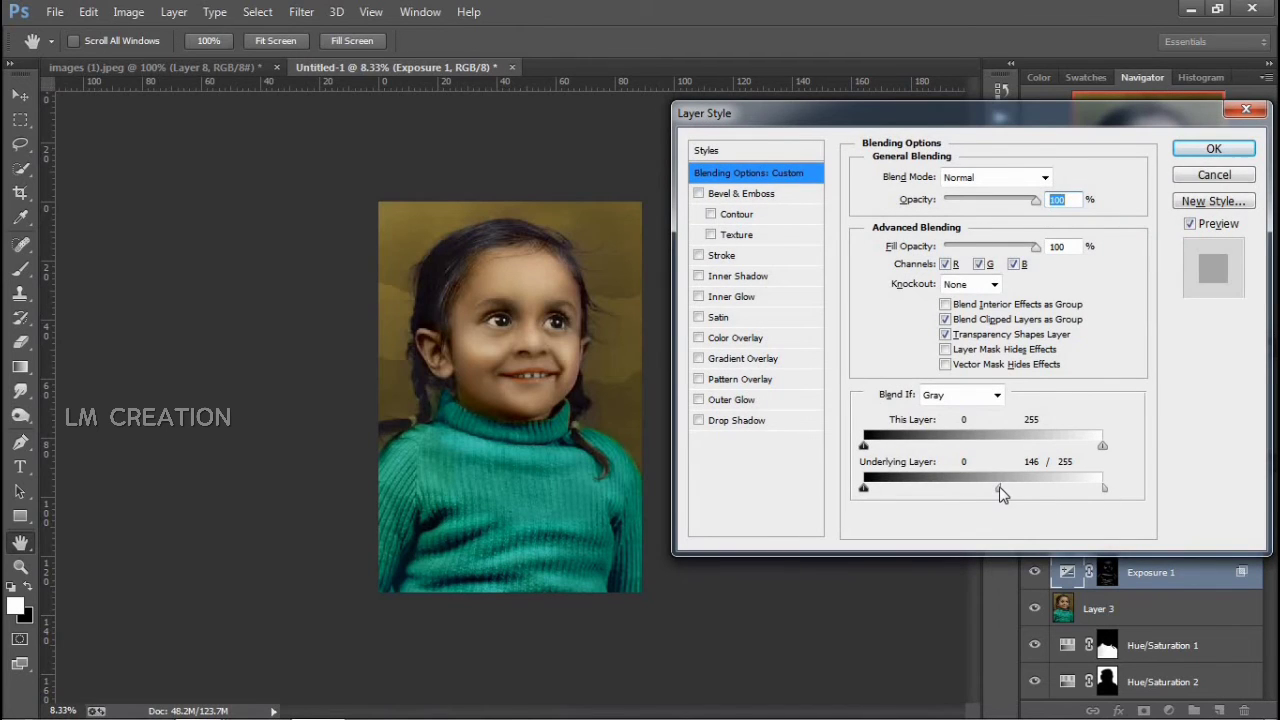
key("Return")
left_click_drag(1176, 526, 1189, 526)
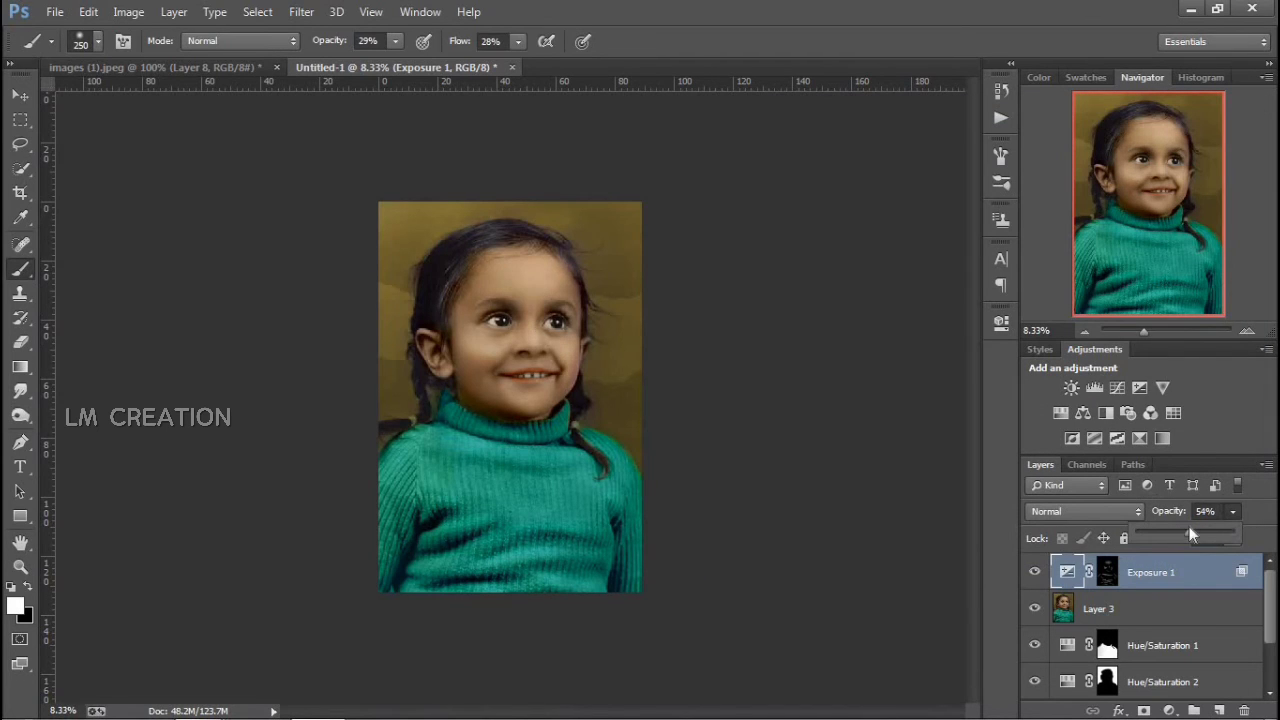
double_click(1090, 570)
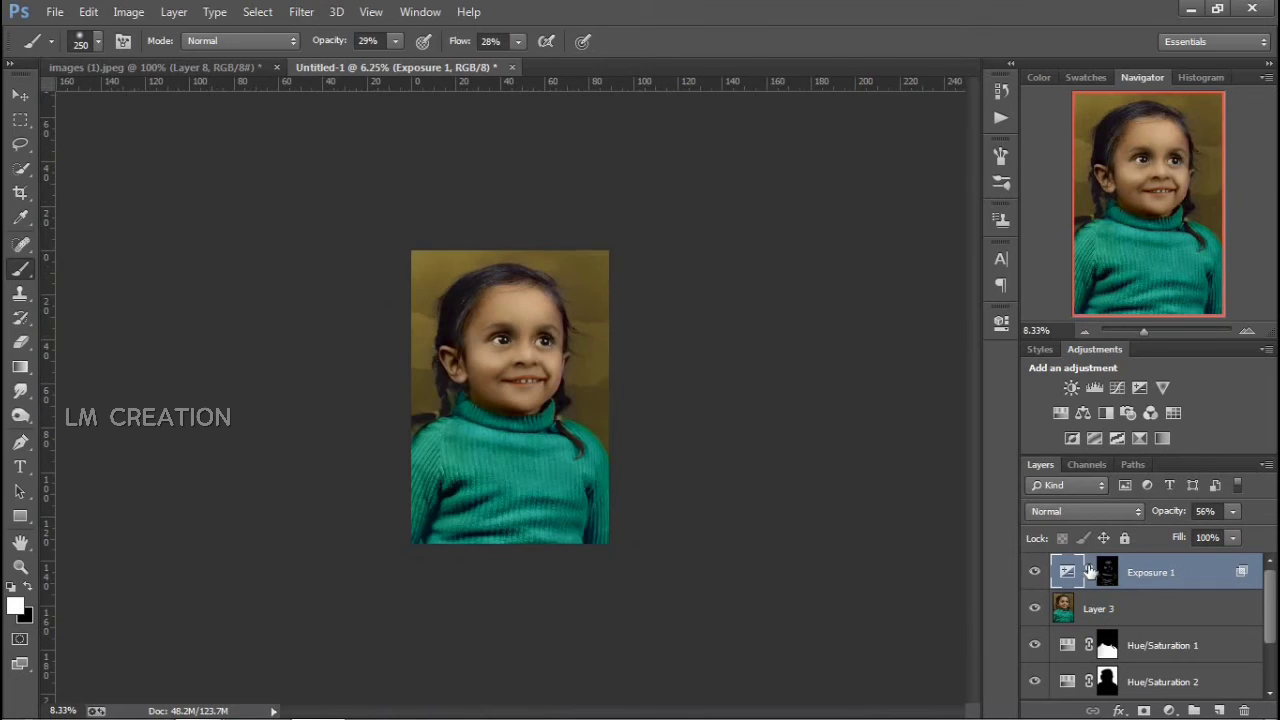
- Add a Warming Filter (85) Photo Filter at 25% density and a slightly tuned Channel Mixer adjustment above Exposure 1
left_click(1128, 414)
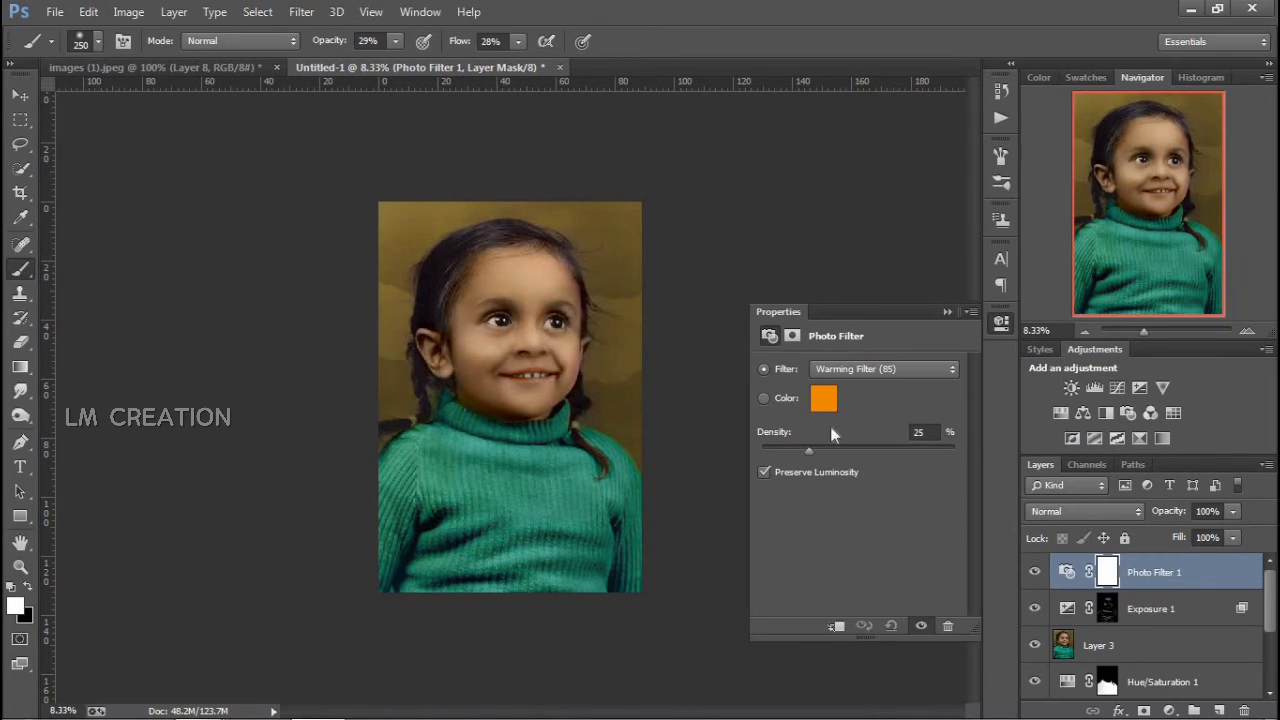
left_click(947, 312)
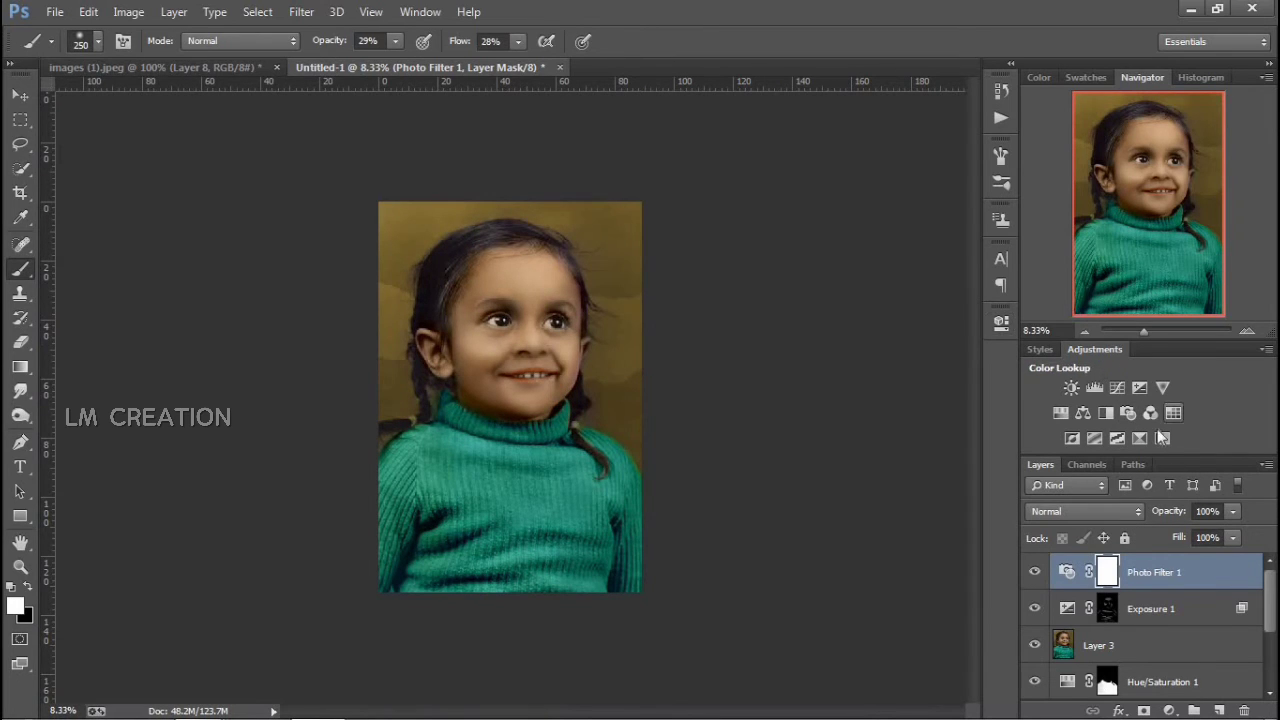
left_click(1150, 413)
left_click_drag(906, 466, 909, 471)
left_click_drag(858, 508, 855, 552)
left_click(947, 312)
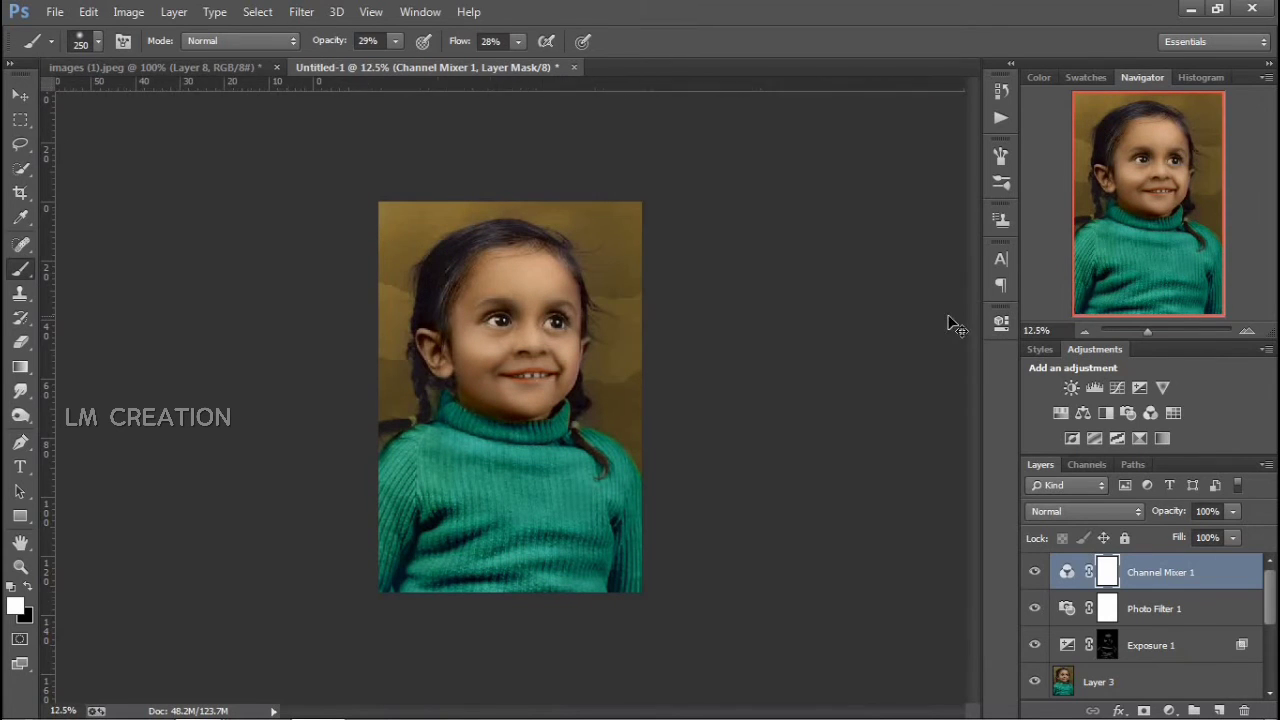
- Add a Curves adjustment and lift the RGB midtones and highlights, moving the upper point to input 194, output 208
key("ctrl+plus")
left_click(874, 491)
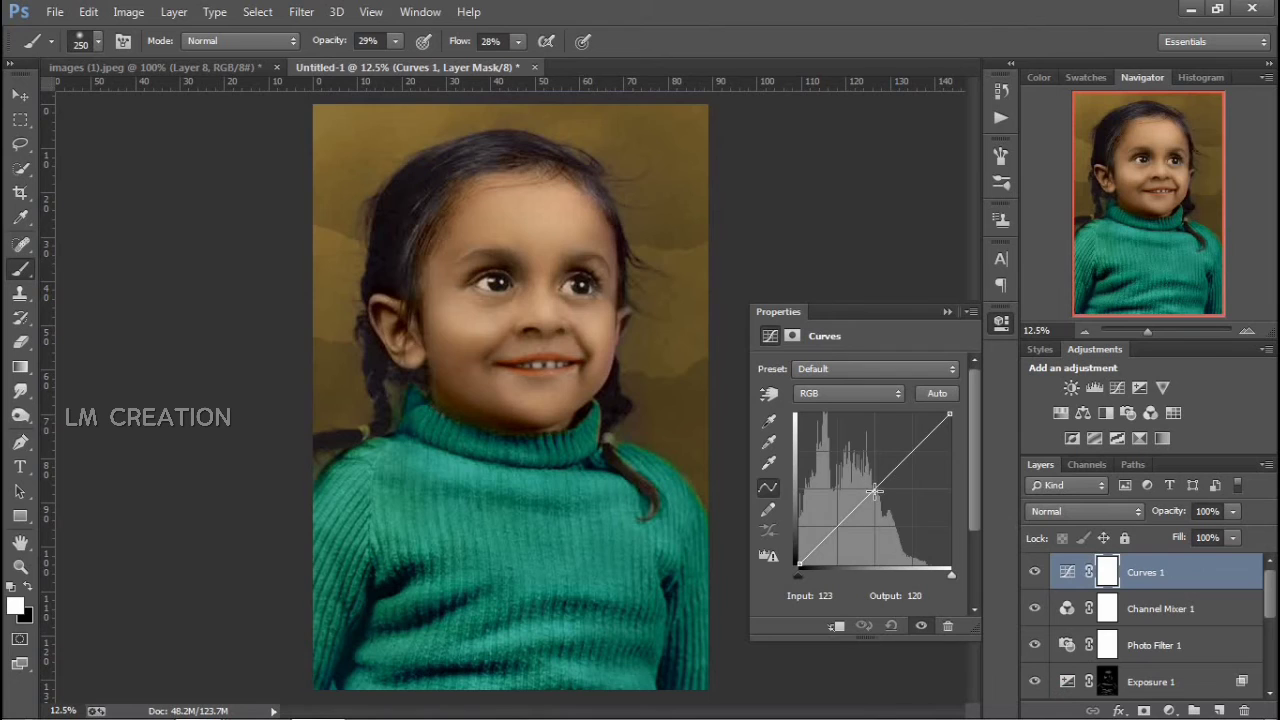
left_click(912, 455)
left_click(834, 530)
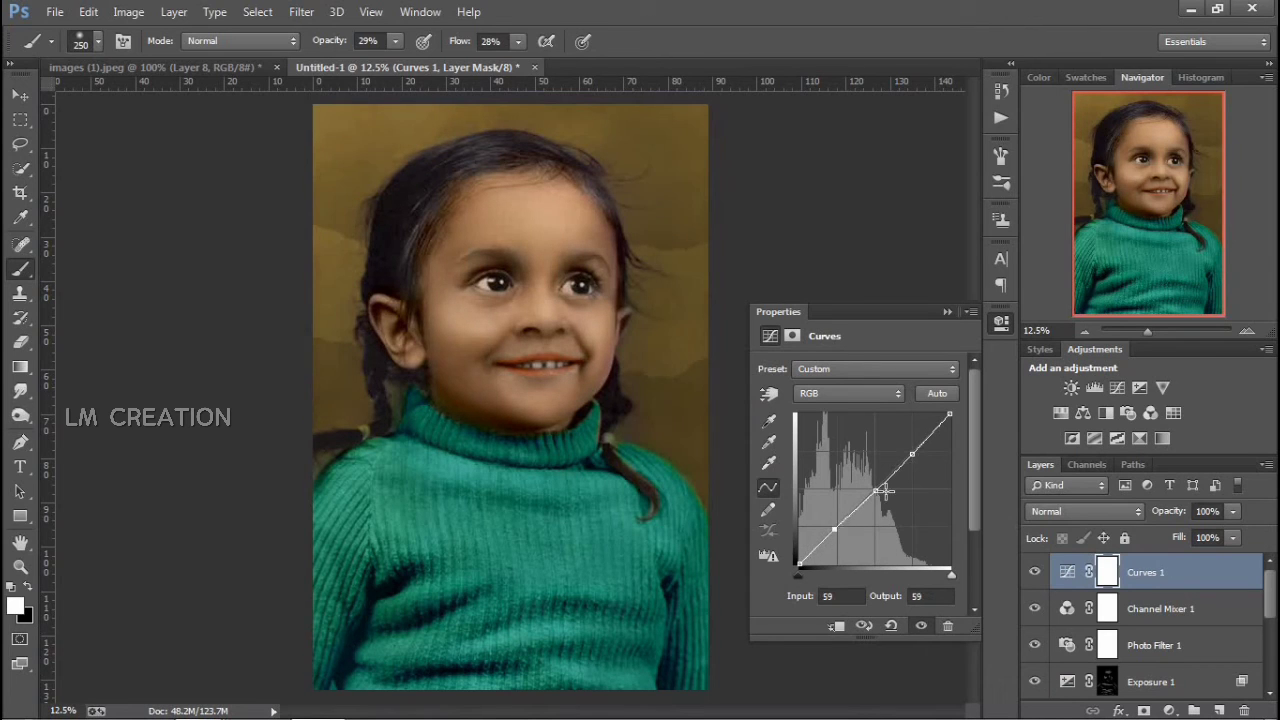
left_click_drag(876, 491, 913, 442)
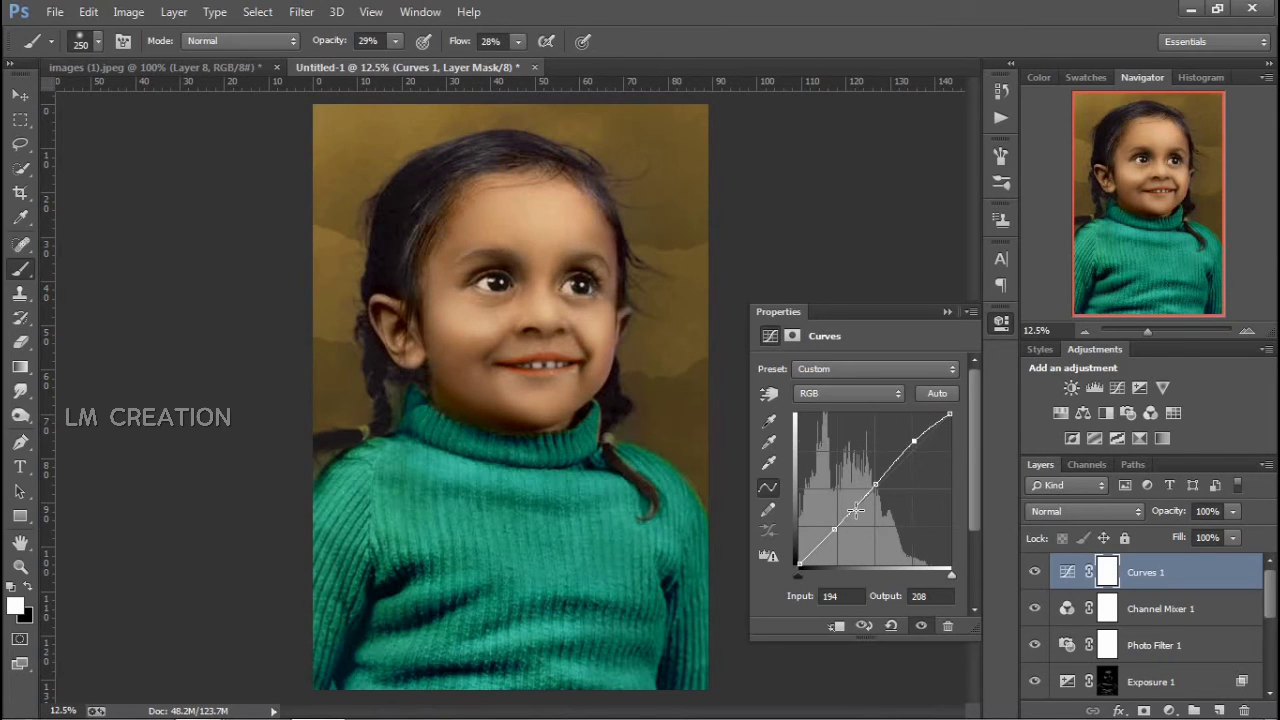
left_click_drag(831, 524, 834, 528)
- Set the white end point of the Red curve to input 251, output 247
mouse_move(949, 418)
left_mouse_down()
mouse_move(940, 410)
mouse_move(948, 420)
left_mouse_up()
left_click(848, 393)
left_click(820, 411)
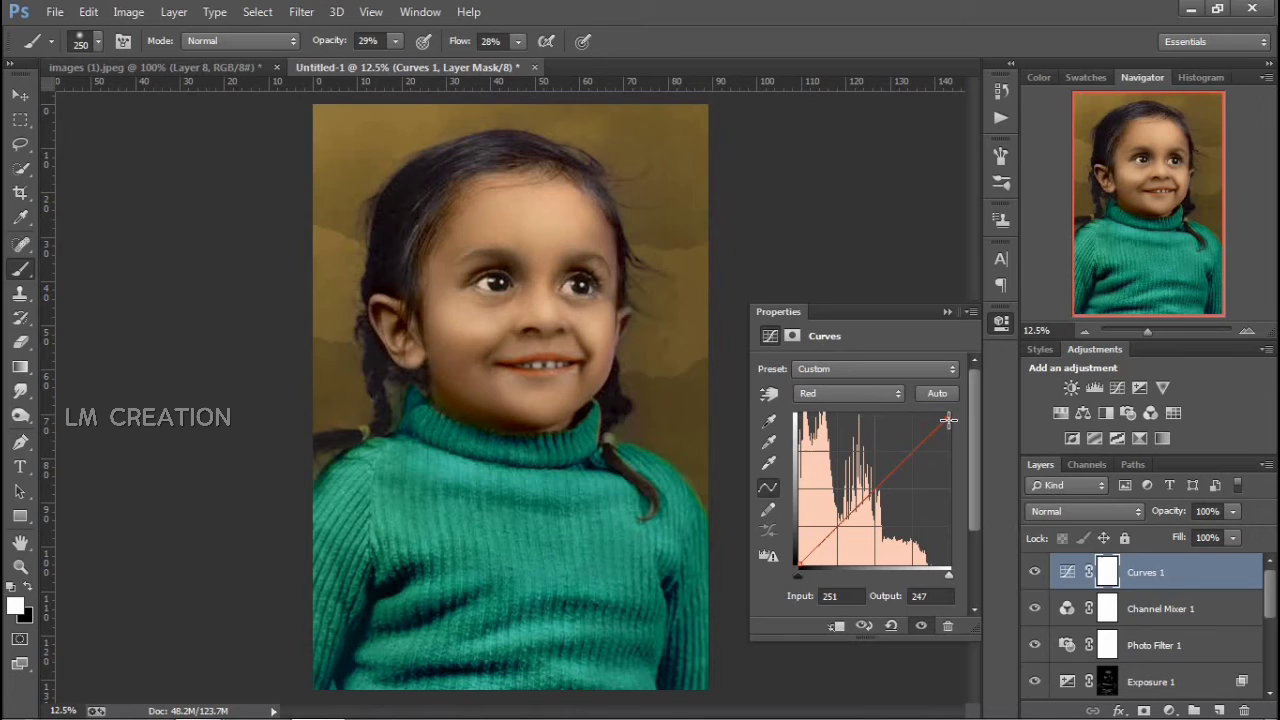
- Shape the Green curve with a midpoint at 128/126, shadow and highlight points, and a white end point at 255/252
left_click(873, 391)
left_click(845, 440)
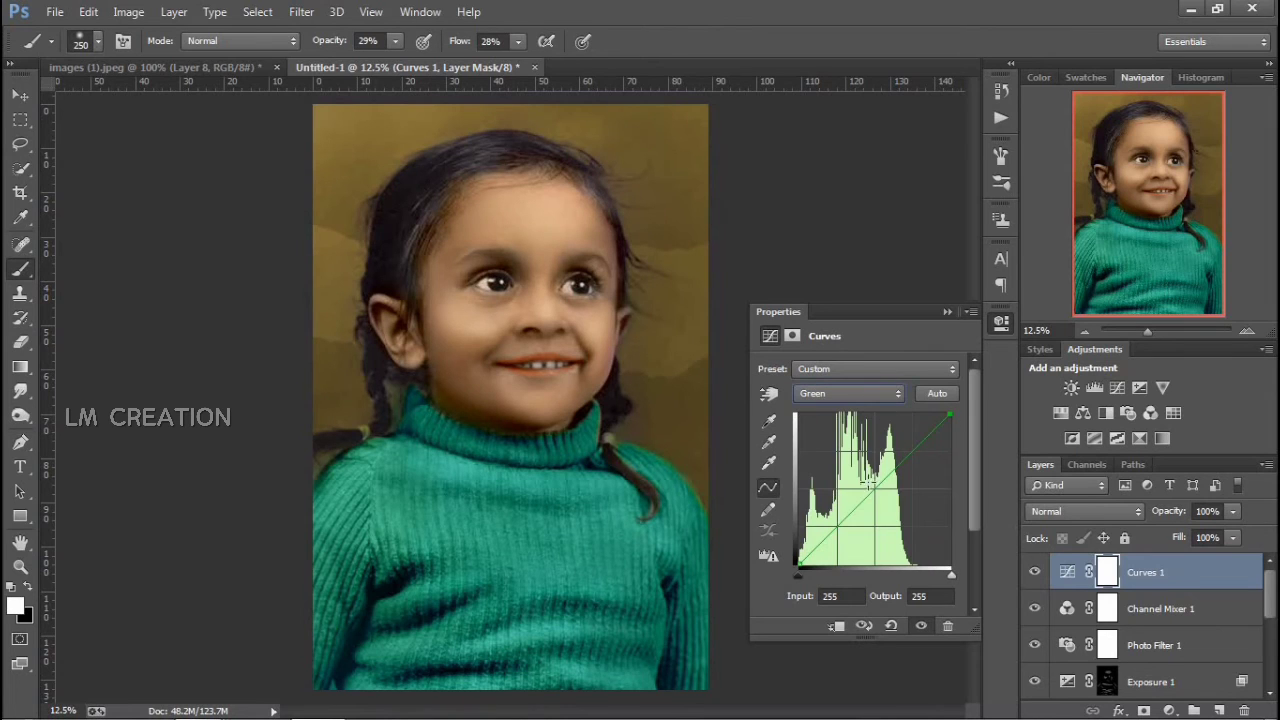
left_click_drag(873, 486, 873, 491)
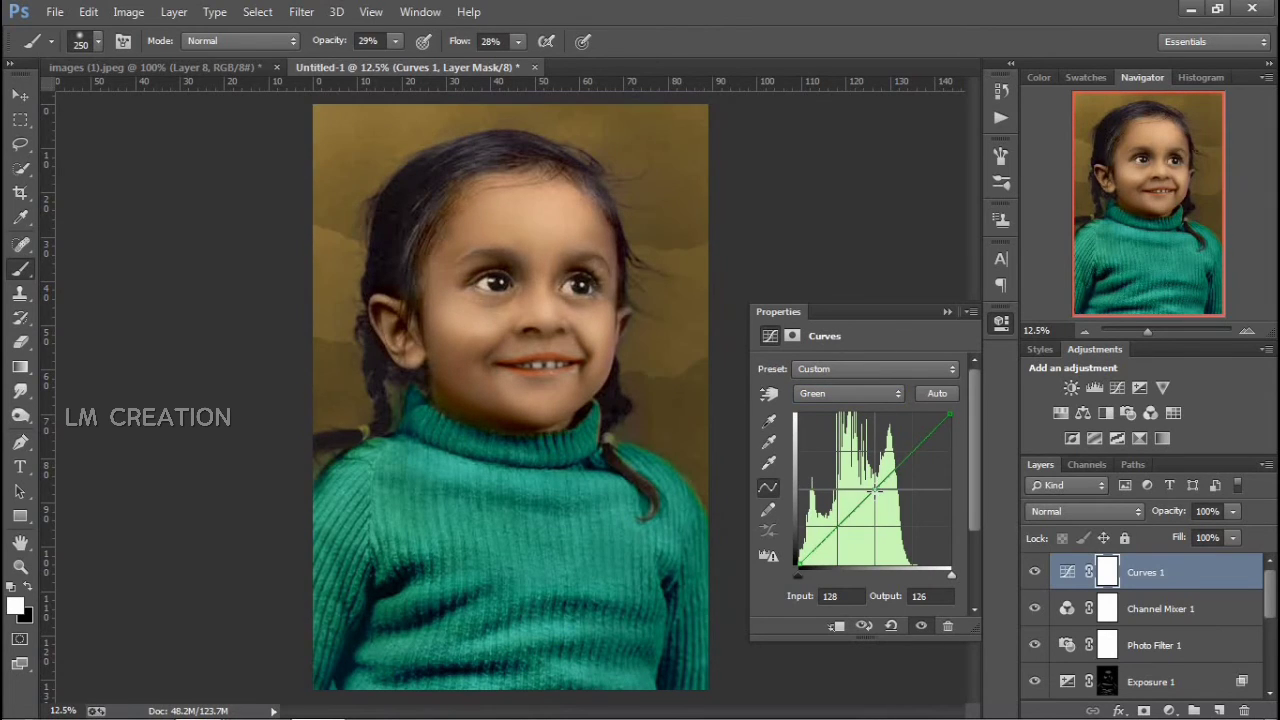
mouse_move(921, 440)
left_mouse_down()
mouse_move(922, 453)
mouse_move(923, 441)
left_mouse_up()
left_click_drag(842, 524, 842, 519)
mouse_move(947, 416)
left_mouse_down()
mouse_move(934, 417)
mouse_move(955, 416)
left_mouse_up()
key("ctrl+minus")
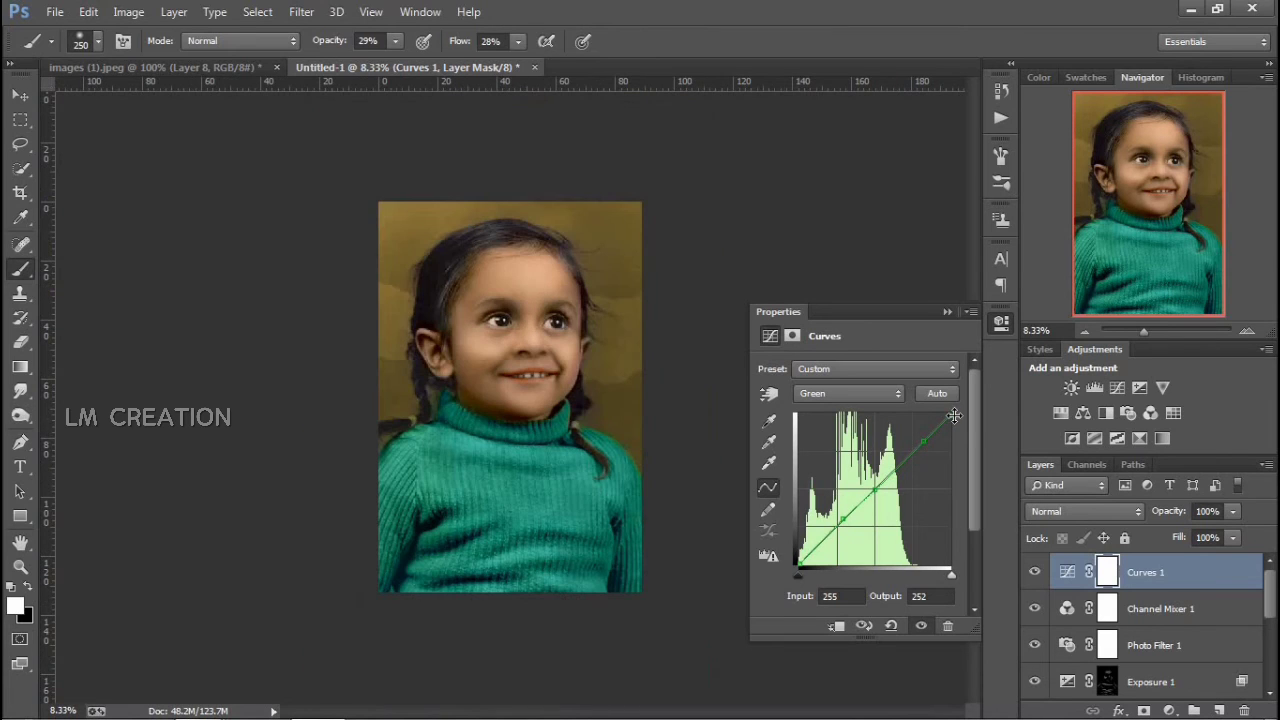
left_click(947, 312)
- Add a Selective Color adjustment and tune Whites with Cyan at +49%, also adjusting Magenta and Yellow
key("ctrl+plus")
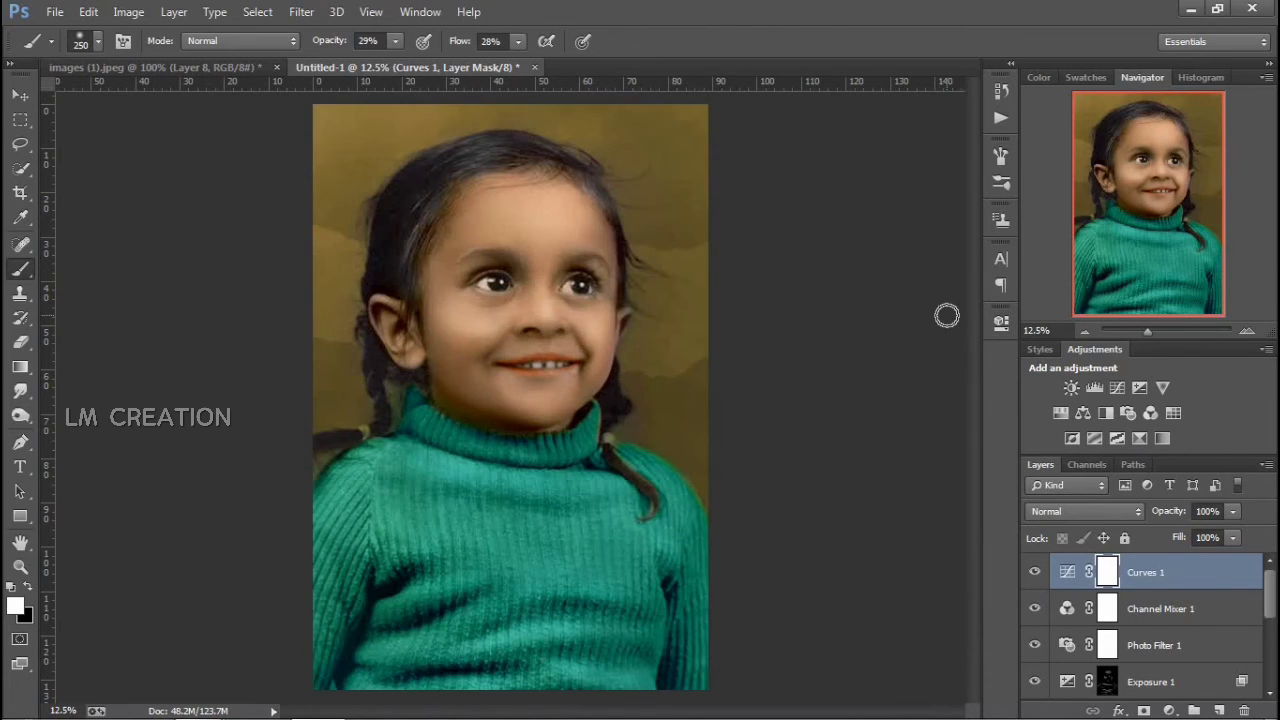
left_click(1139, 438)
left_click(877, 393)
left_click(828, 518)
left_click(904, 417)
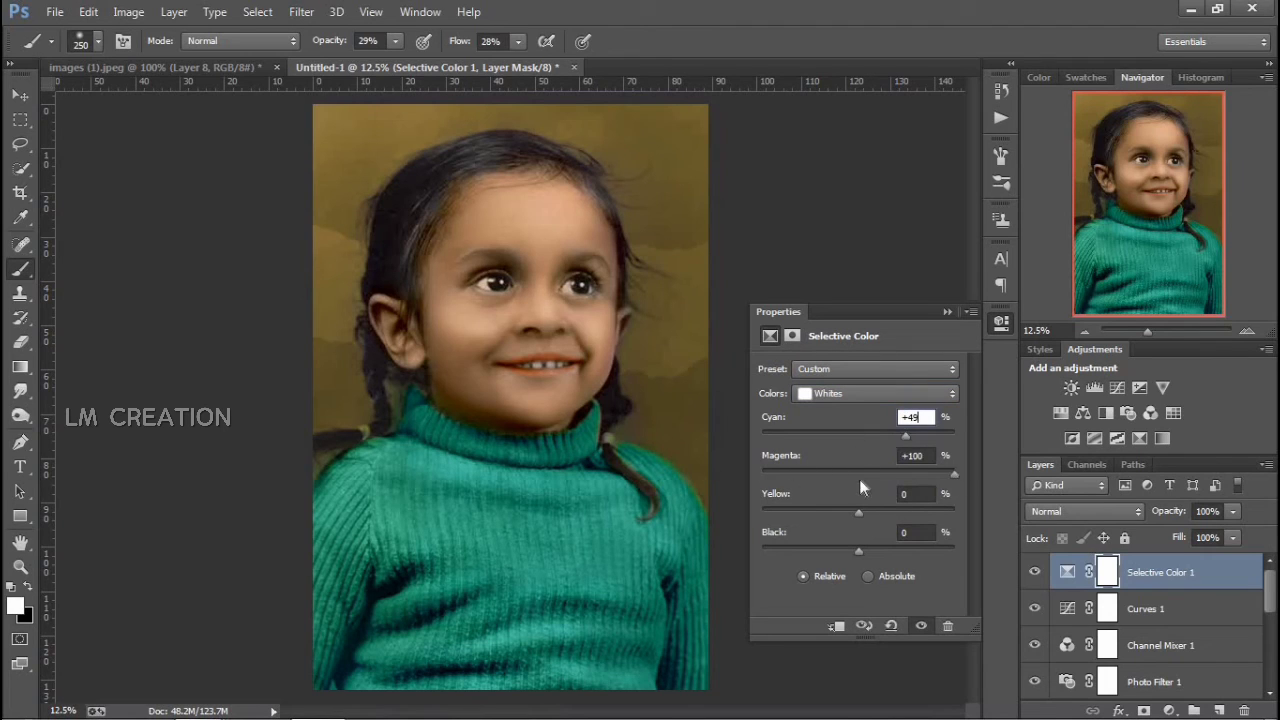
left_click(859, 475)
left_click(825, 512)
- Set the Selective Color Blacks to Cyan -4%, Magenta -3%, Yellow -1% and Black -1%
left_click(890, 394)
left_click(830, 531)
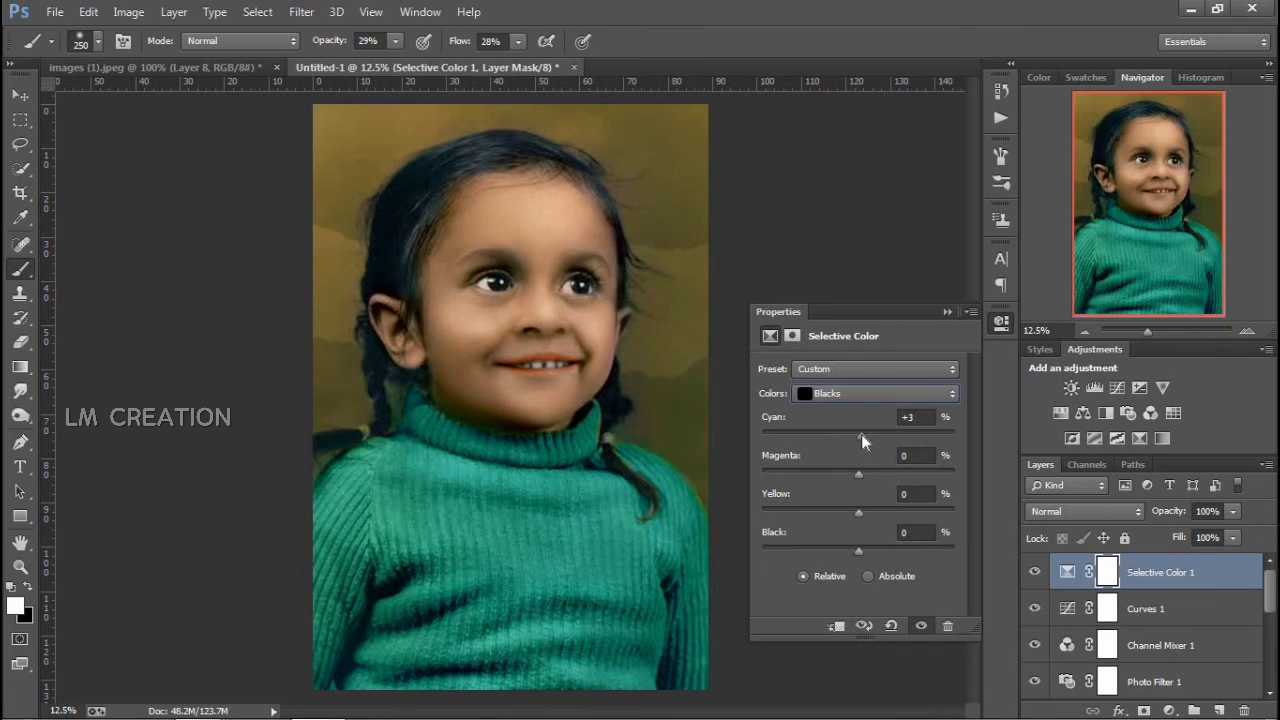
left_click(850, 440)
left_click(860, 474)
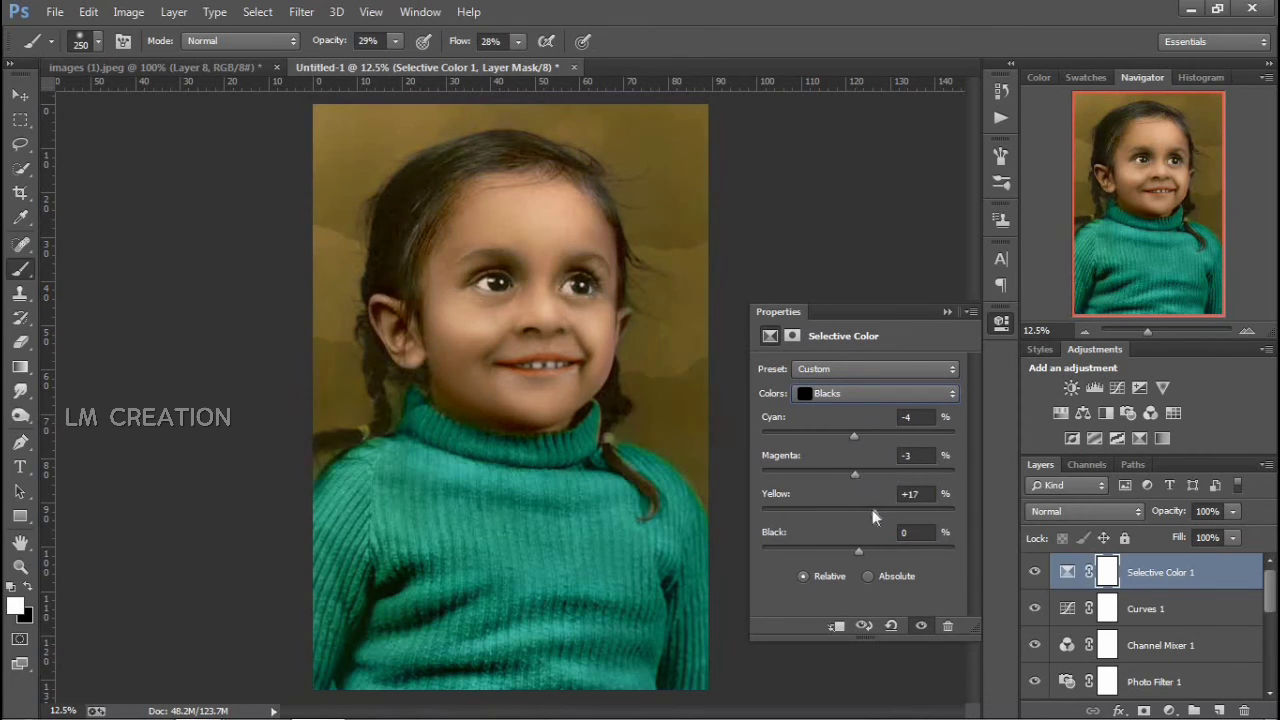
left_click(857, 551)
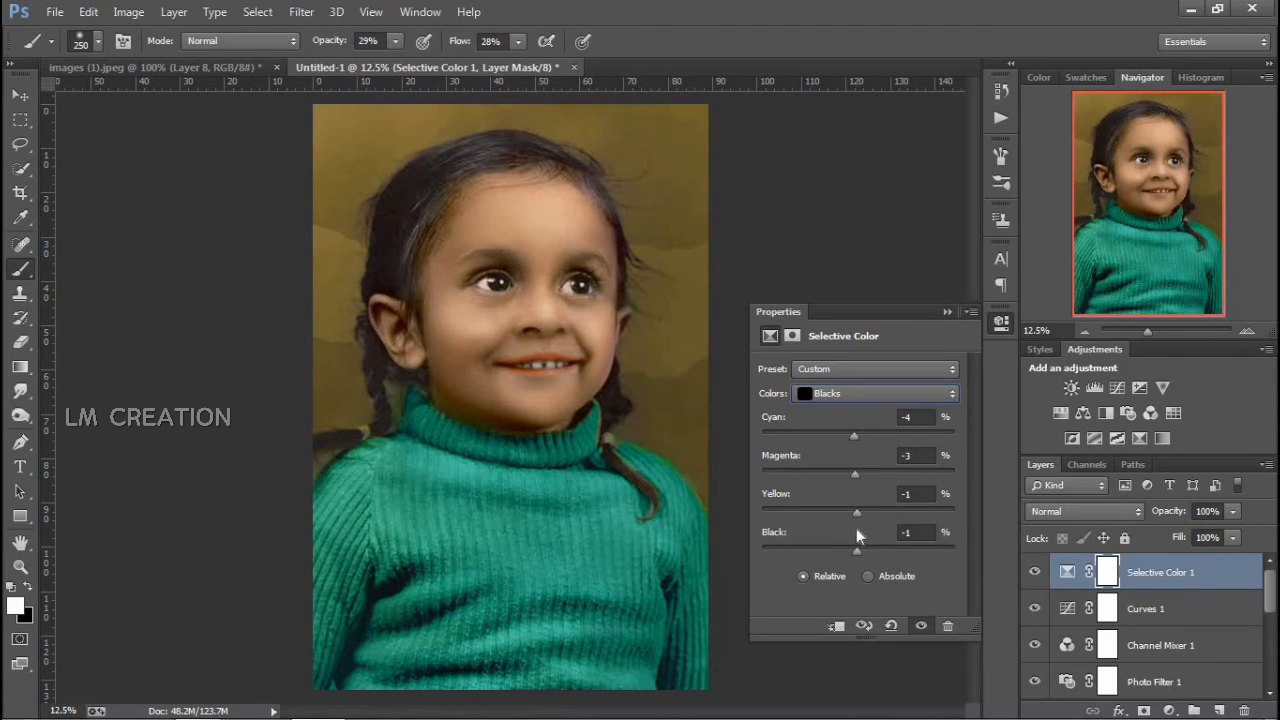
- Switch Selective Color to another color range and adjust its Cyan amount to give the sweater a greener tone
scroll(869, 404, "up", 6)
left_click_drag(897, 440, 826, 448)
left_click(947, 311)
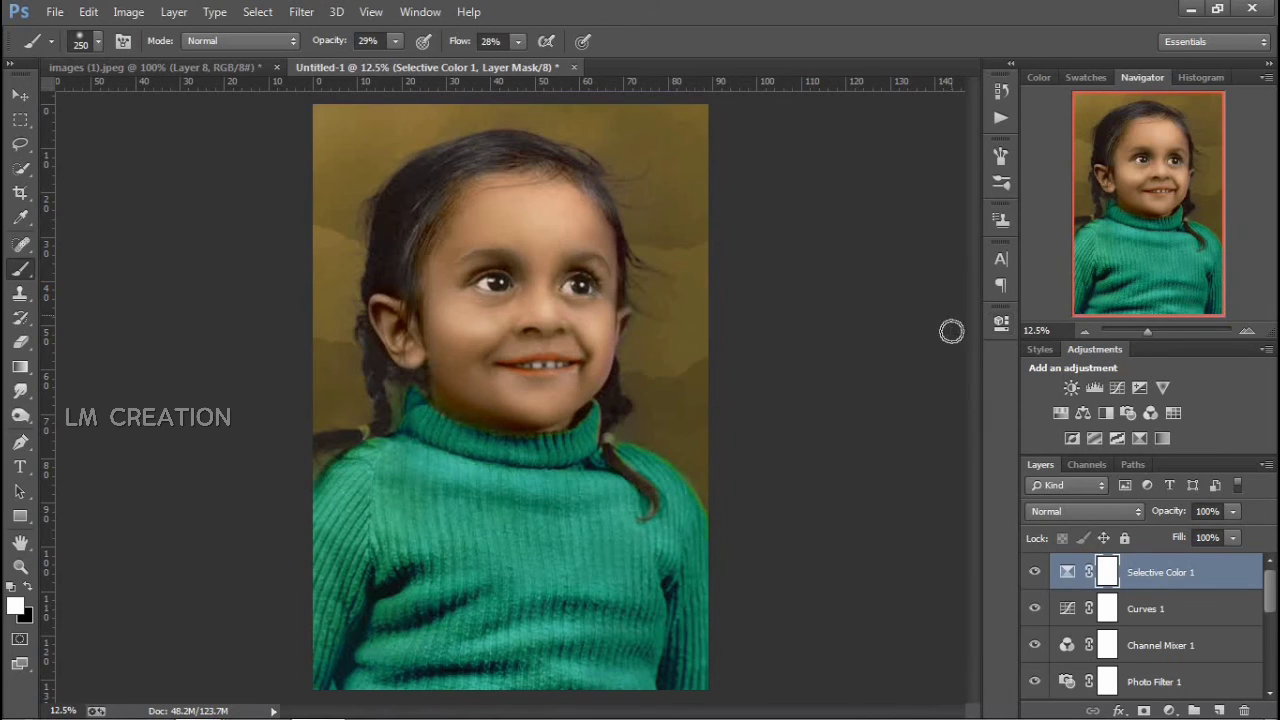
- Stamp all visible layers into a new layer and open it in the Camera Raw filter with the Adjustment Brush
key("ctrl+alt+shift+e")
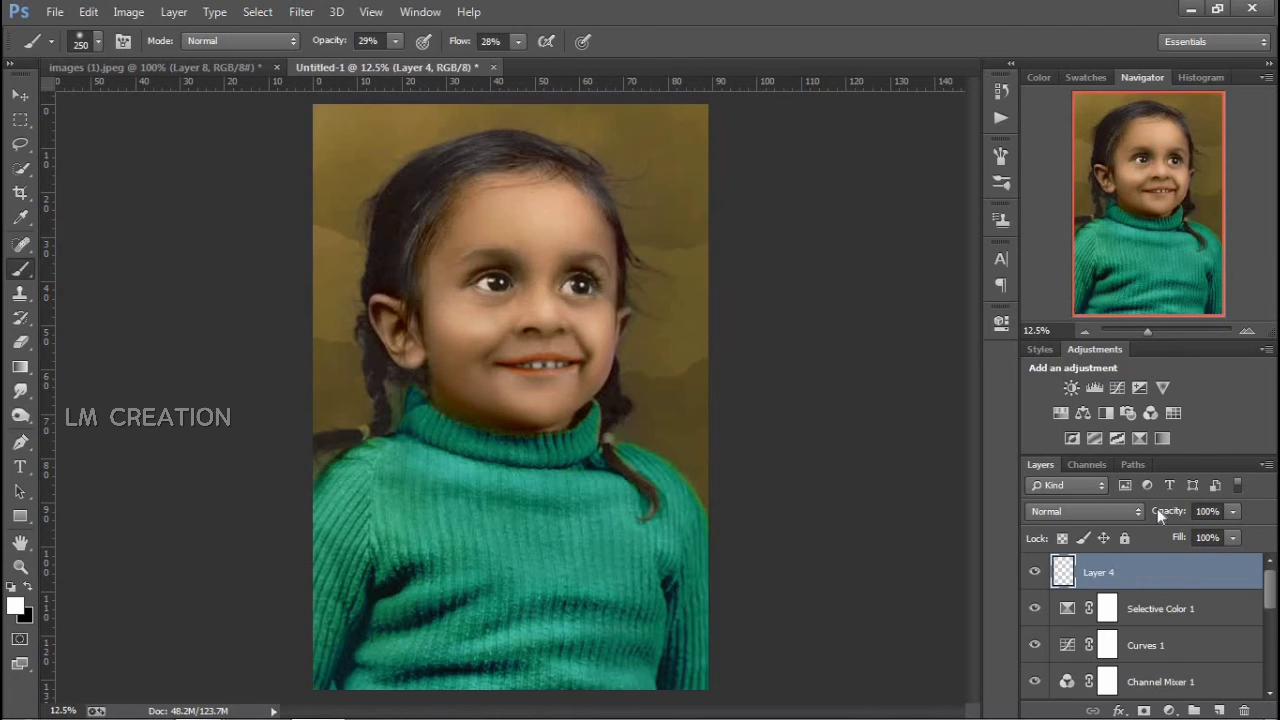
left_click(301, 12)
left_click(340, 121)
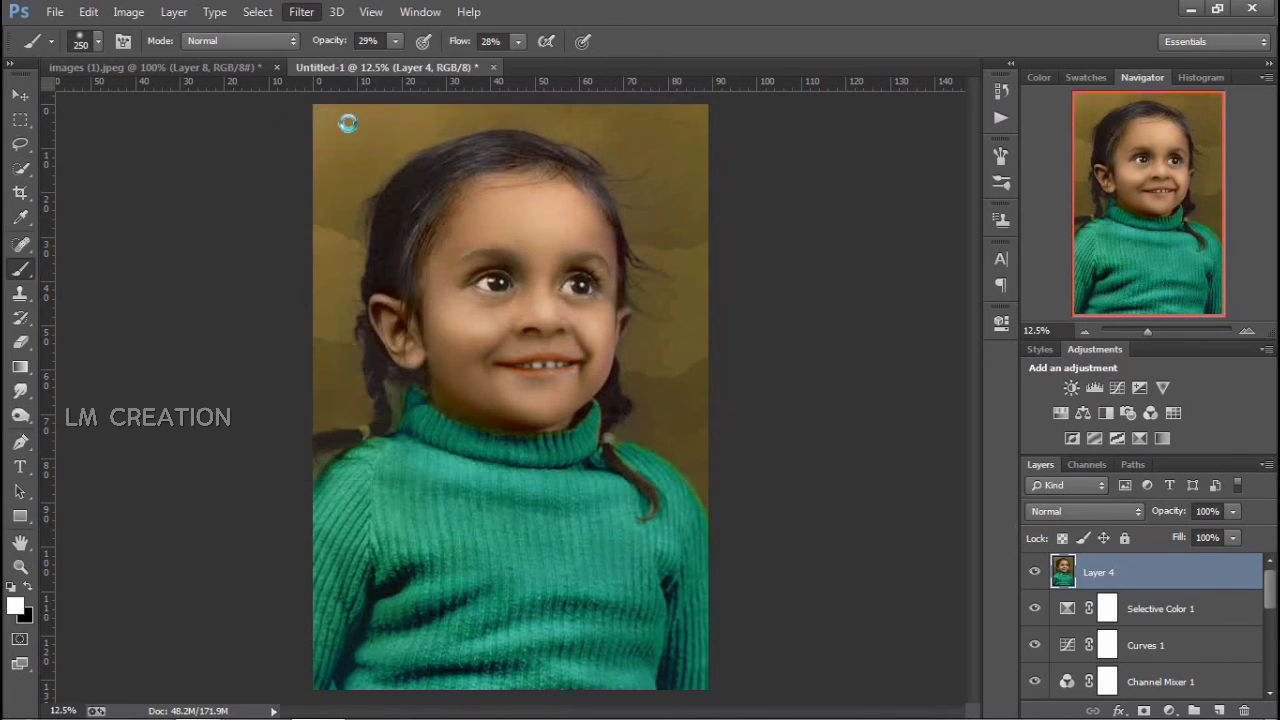
left_click(220, 61)
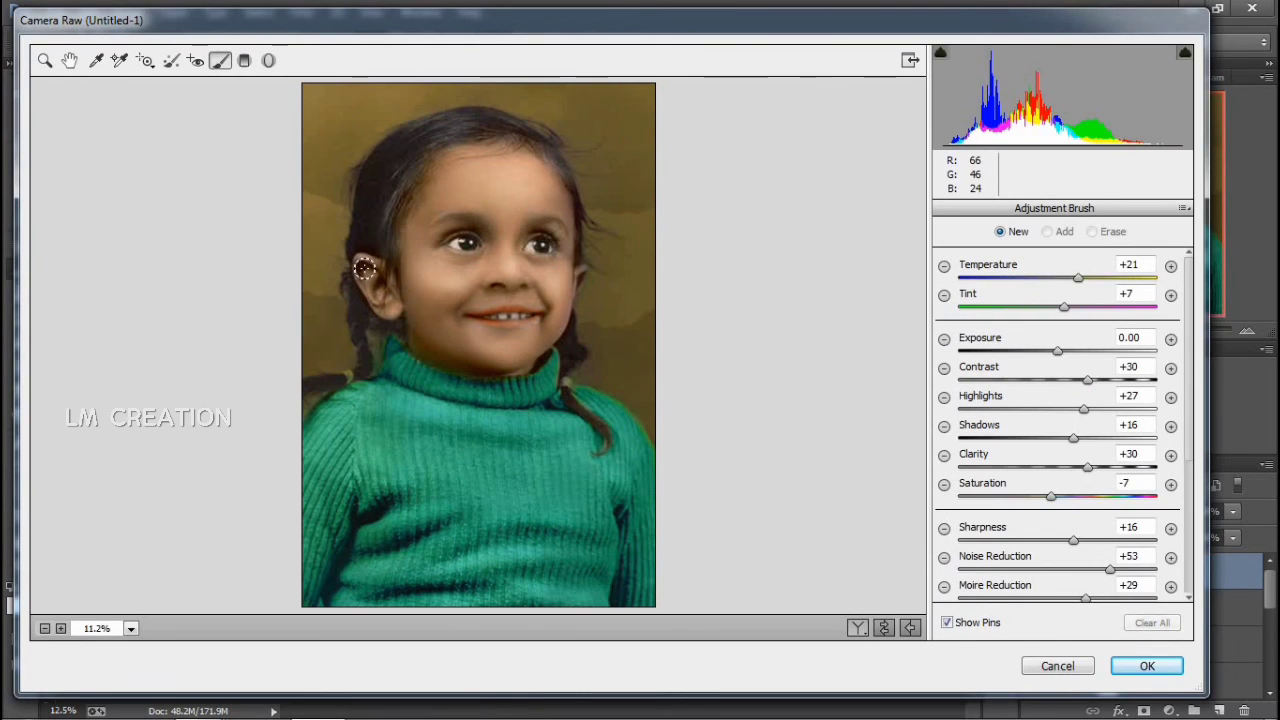
- Paint the Adjustment Brush over the child's ear and face, setting its Clarity to +38 and Saturation to +3
left_click(370, 262)
mouse_move(393, 308)
left_mouse_down()
mouse_move(362, 272)
mouse_move(402, 278)
mouse_move(418, 225)
left_mouse_up()
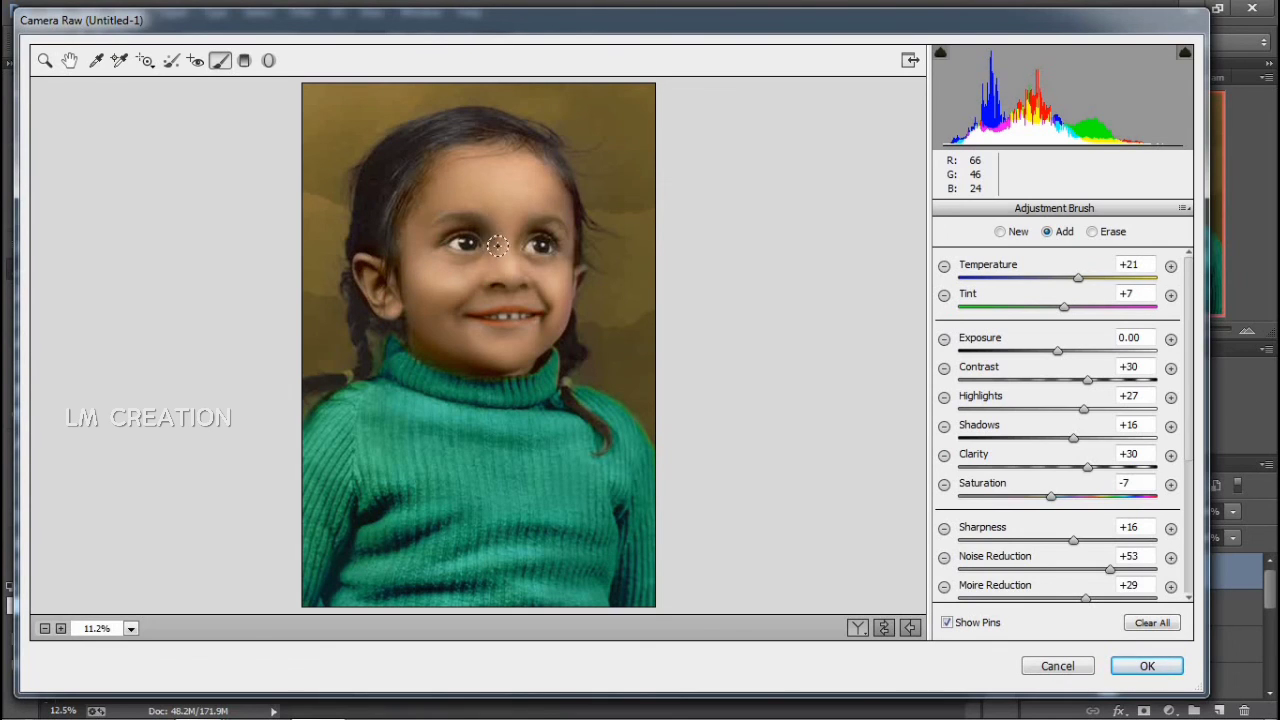
mouse_move(497, 245)
left_mouse_down()
mouse_move(467, 237)
mouse_move(492, 238)
left_mouse_up()
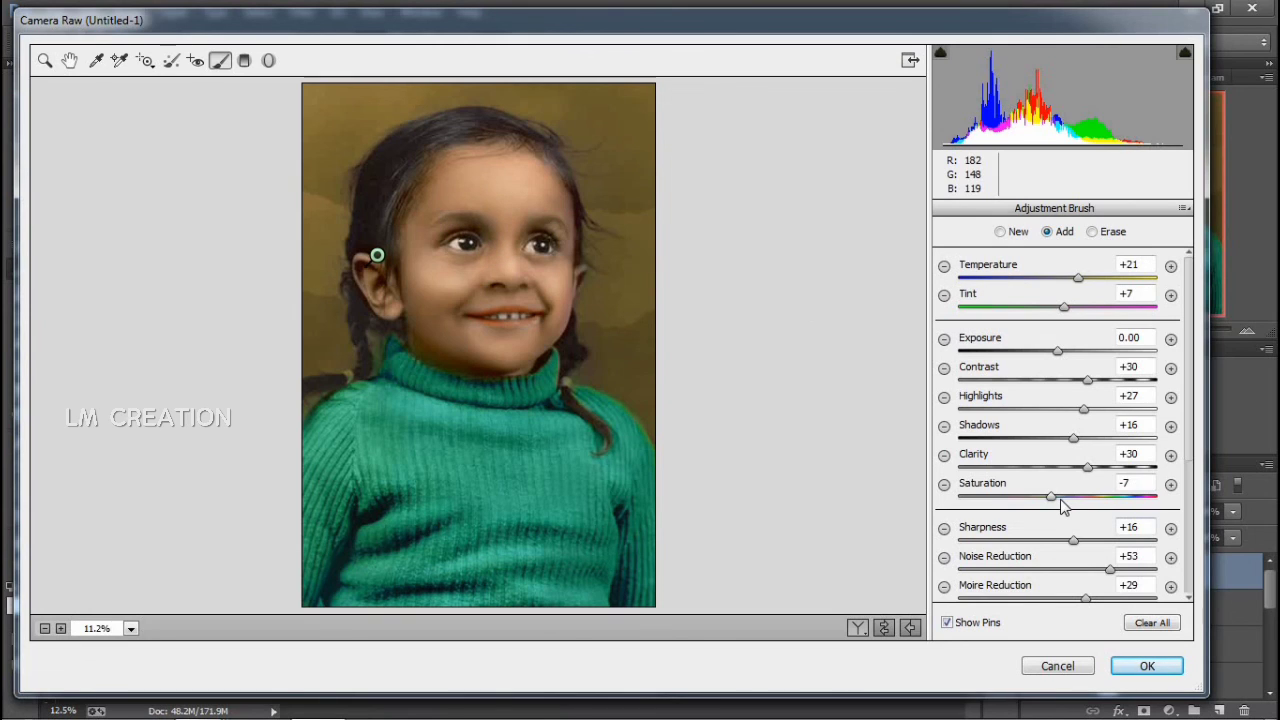
left_click(1062, 500)
left_click(1096, 467)
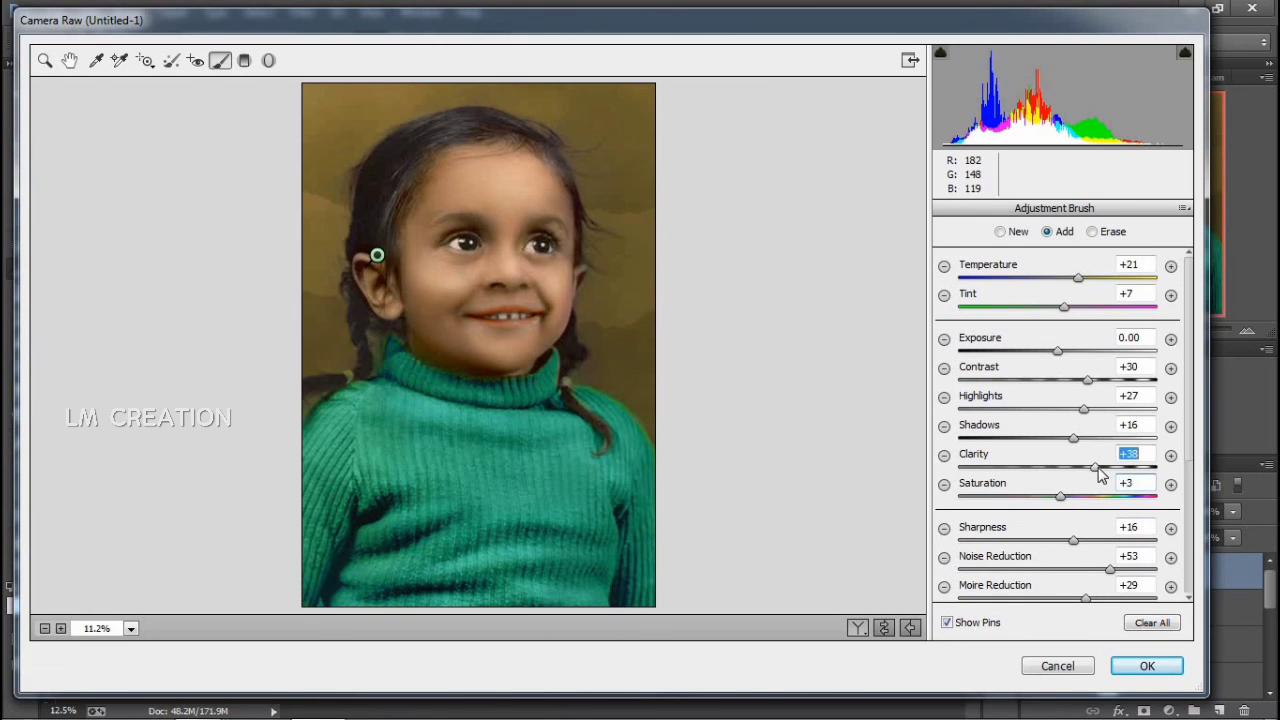
left_click(524, 178)
mouse_move(504, 259)
left_mouse_down()
mouse_move(426, 278)
mouse_move(425, 330)
mouse_move(472, 353)
mouse_move(528, 340)
mouse_move(483, 345)
mouse_move(463, 328)
mouse_move(517, 363)
mouse_move(453, 334)
mouse_move(432, 302)
mouse_move(434, 334)
left_mouse_up()
mouse_move(423, 277)
left_mouse_down()
mouse_move(551, 279)
mouse_move(567, 248)
mouse_move(575, 272)
mouse_move(534, 339)
mouse_move(557, 308)
mouse_move(480, 285)
left_mouse_up()
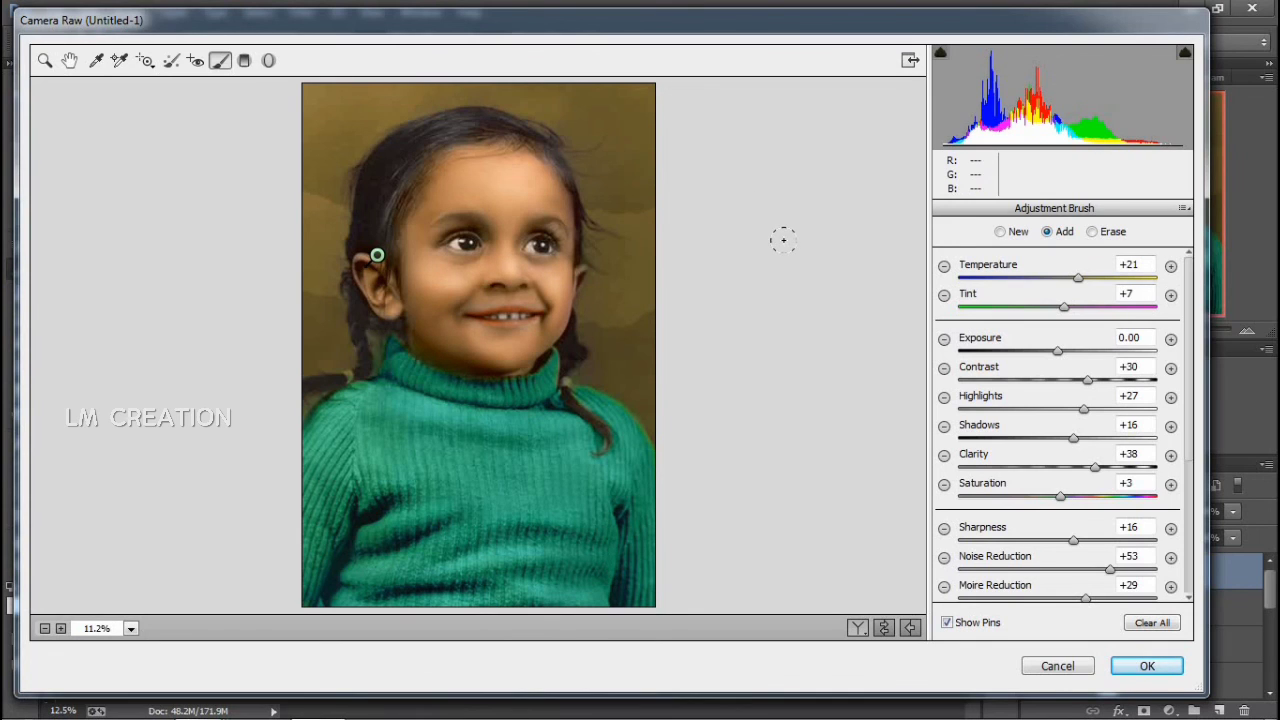
- Set the basic Blacks to +8, Whites to +15 and Shadows to +25
key("z")
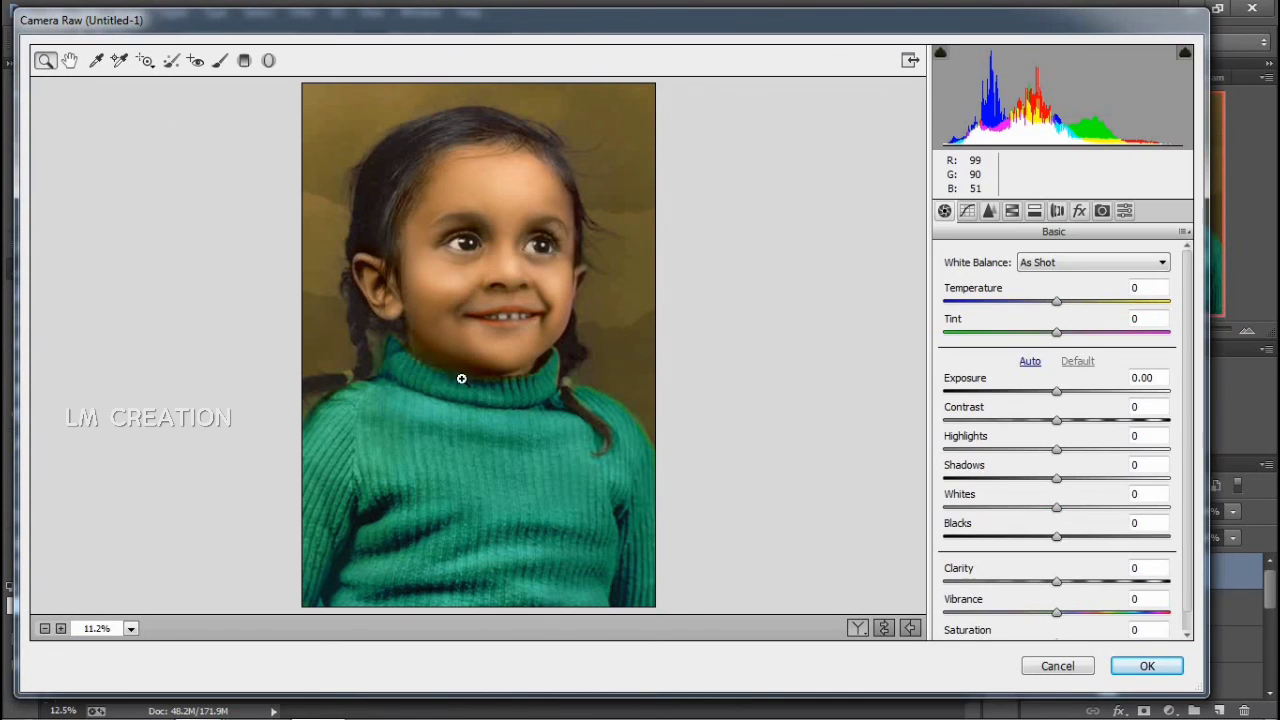
left_click_drag(1083, 538, 1003, 543)
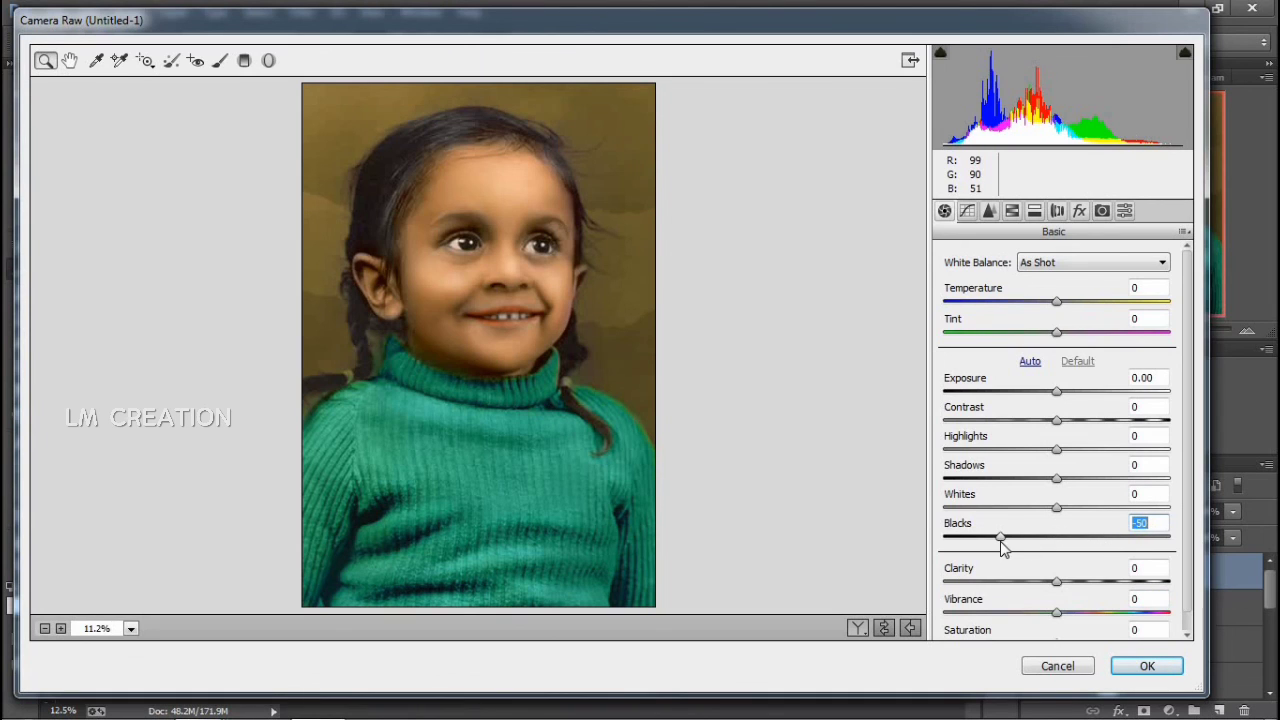
left_click_drag(1082, 504, 1067, 539)
left_click(1085, 478)
- Try raised Highlights and return them to 0, set Temperature to +2 and increase Contrast above +5
left_click(1077, 450)
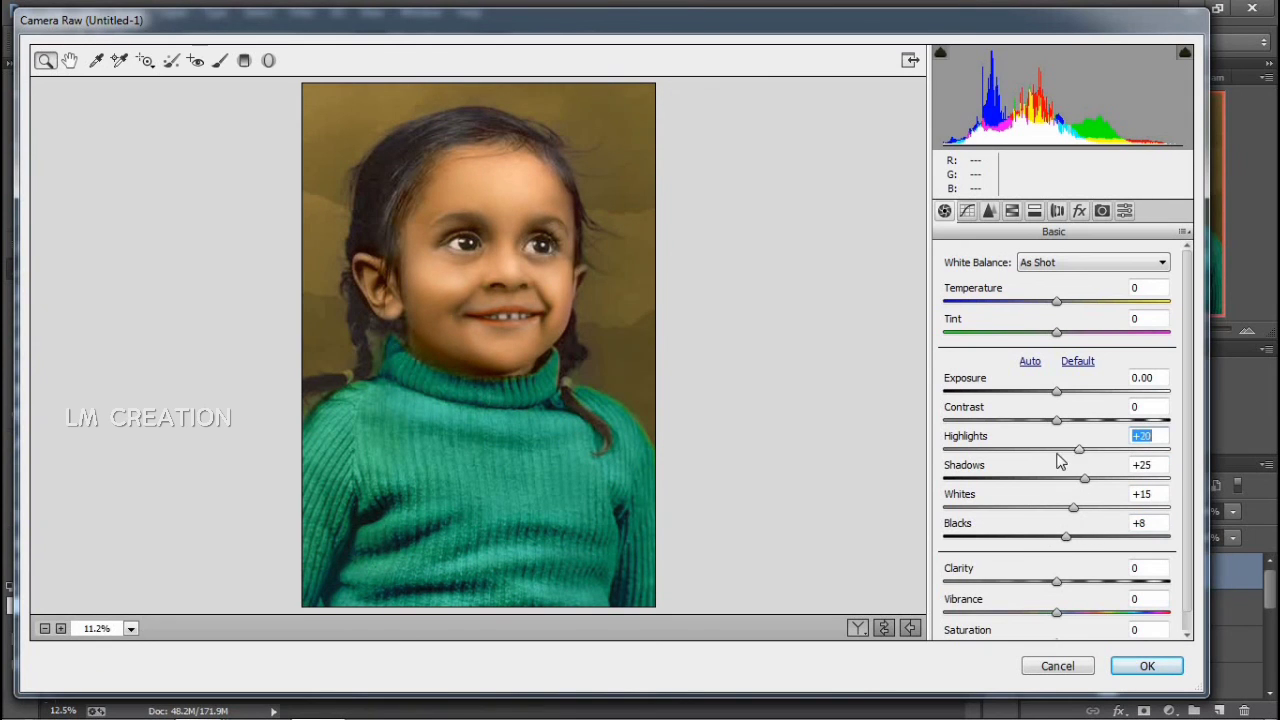
left_click(1055, 450)
left_click(1062, 420)
left_click(1059, 301)
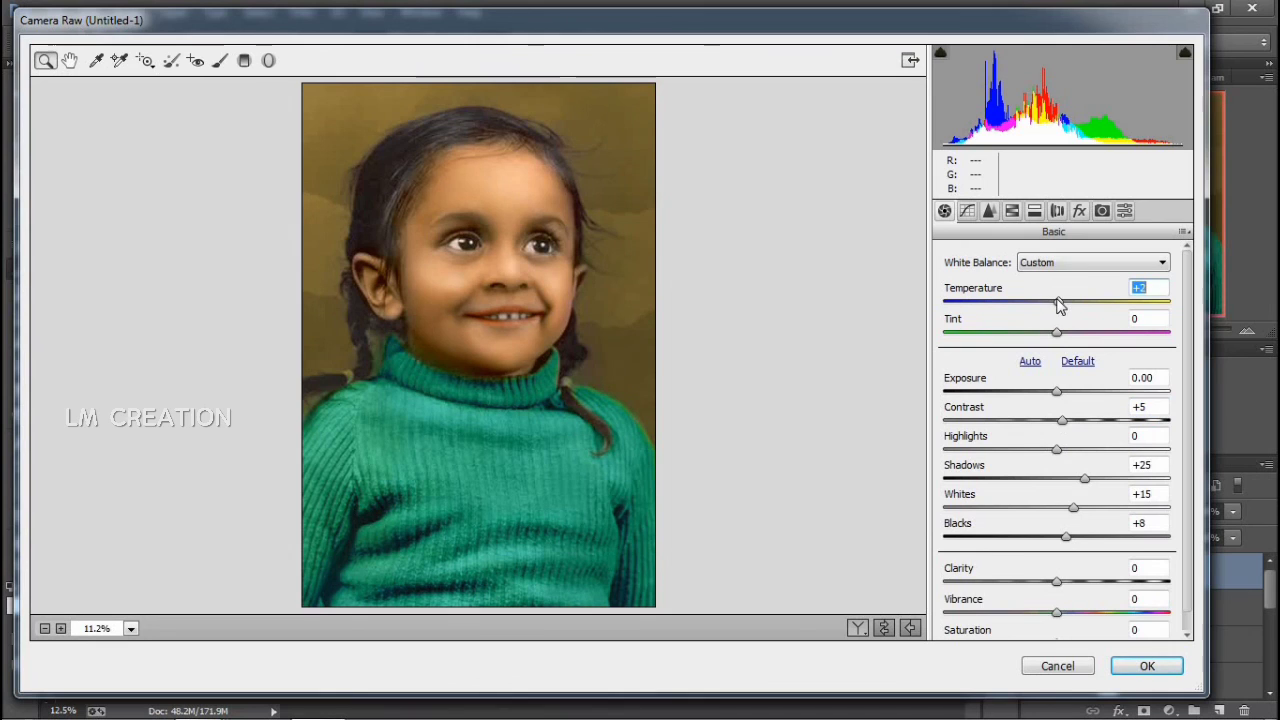
left_click(1073, 420)
- Shift the HSL hues to Greens +14, Aquas -18 and Oranges +7
left_click(1010, 210)
left_click(1078, 437)
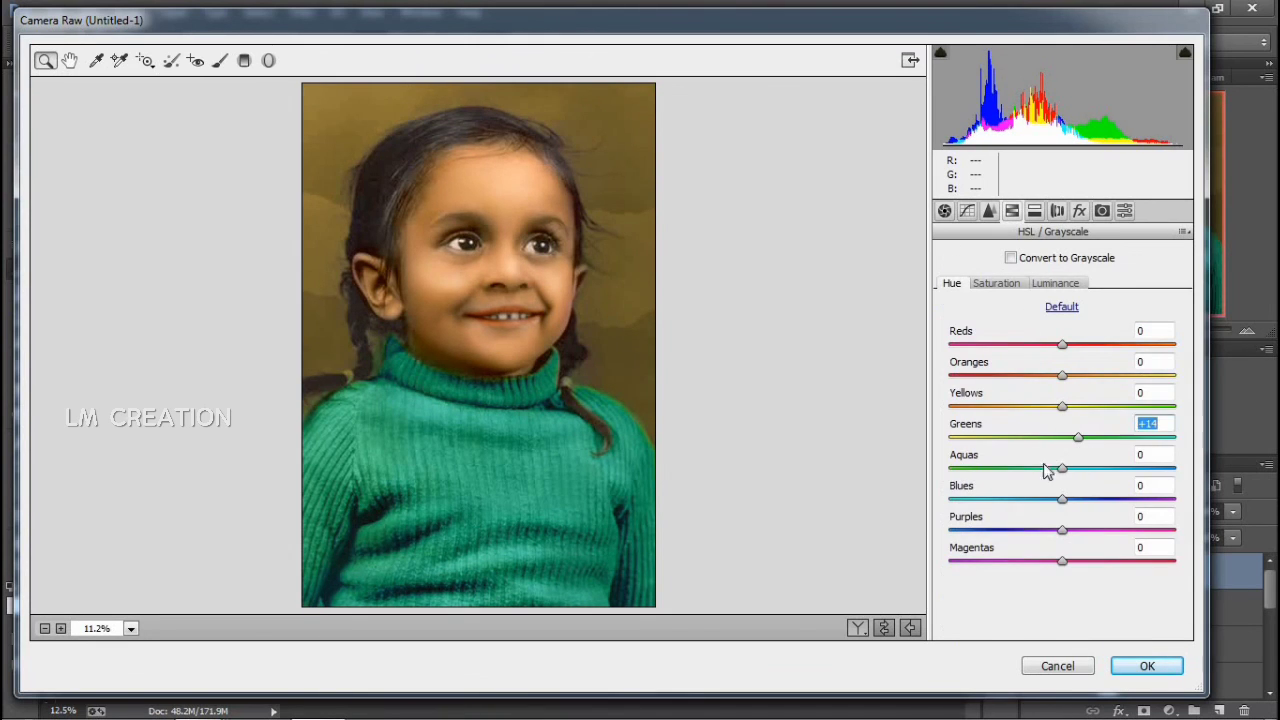
left_click(1042, 468)
left_click(1066, 375)
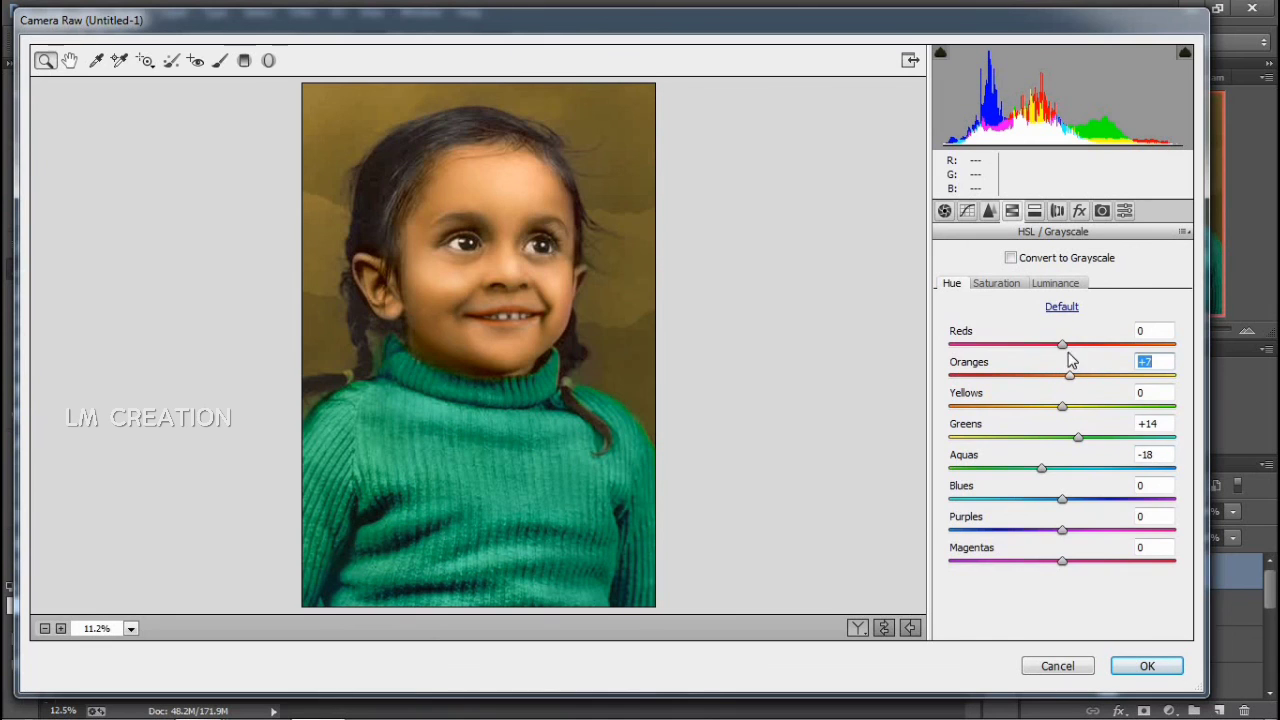
- Adjust the Oranges saturation, set luminance to Oranges +6, Blues -13 and Aquas -15, and set the Oranges hue to +2
left_click(1010, 284)
left_click(1068, 375)
left_click(1055, 283)
left_click(1068, 375)
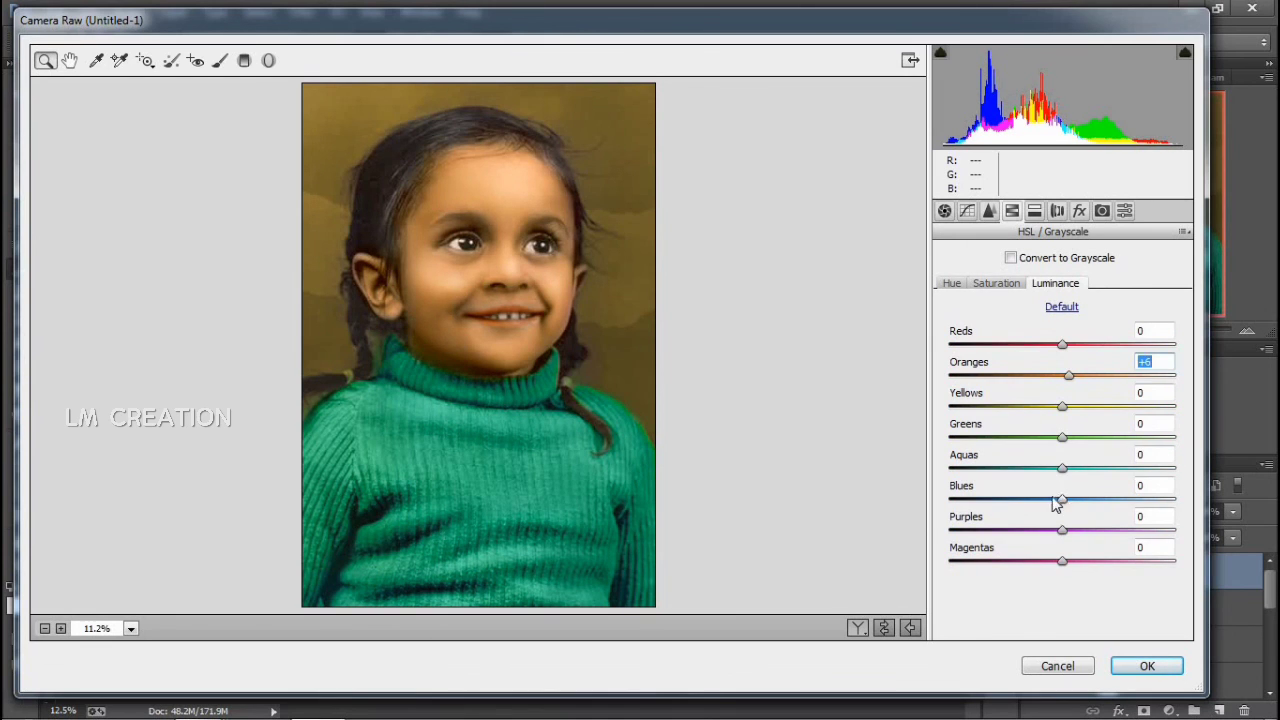
left_click(1047, 499)
left_click(1043, 468)
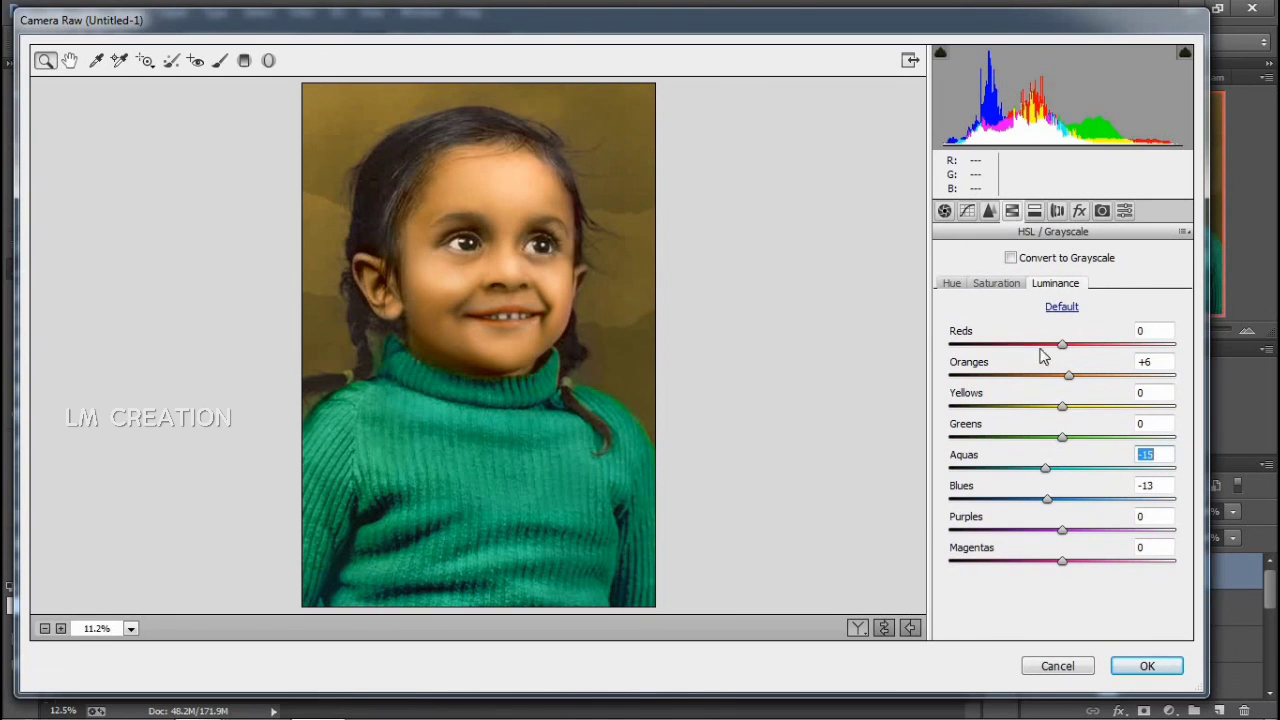
left_click(951, 283)
left_click(1068, 377)
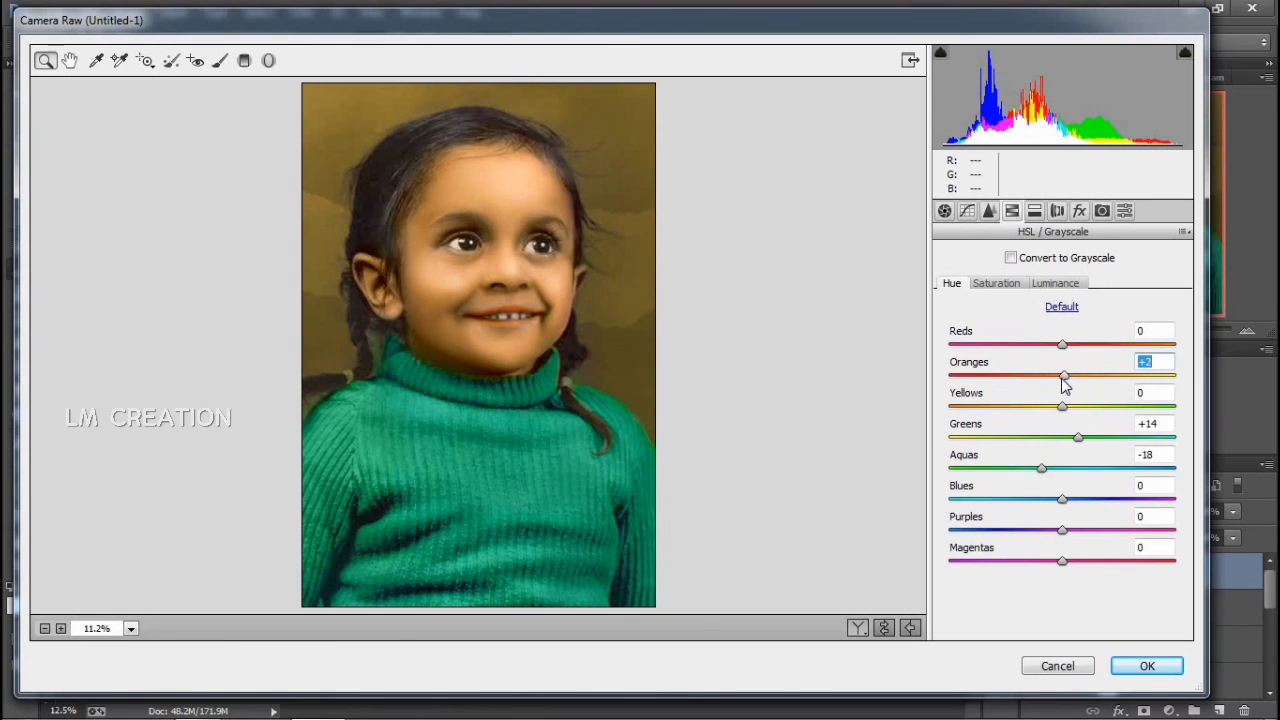
- Apply split toning with Highlights at Hue 54, Saturation 4 and Shadows at Hue 48, Saturation 5
left_click(1034, 210)
left_click(958, 316)
left_click(983, 285)
left_click(980, 429)
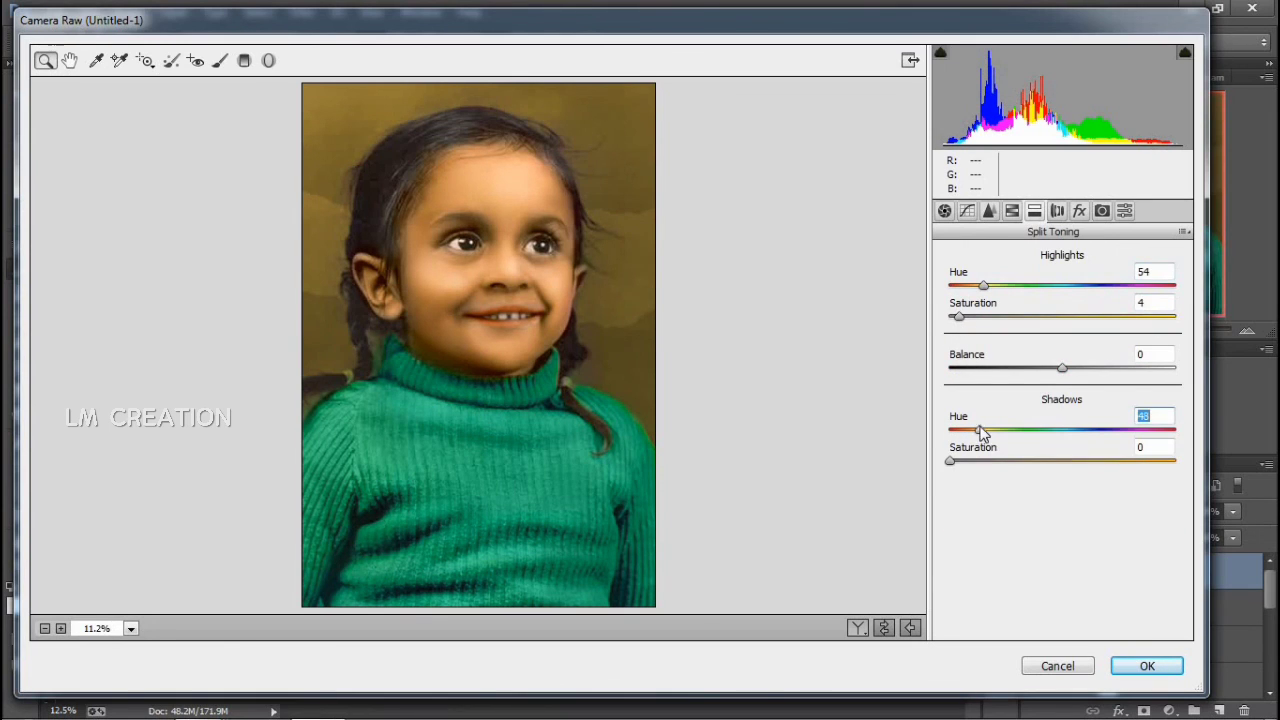
left_click(961, 461)
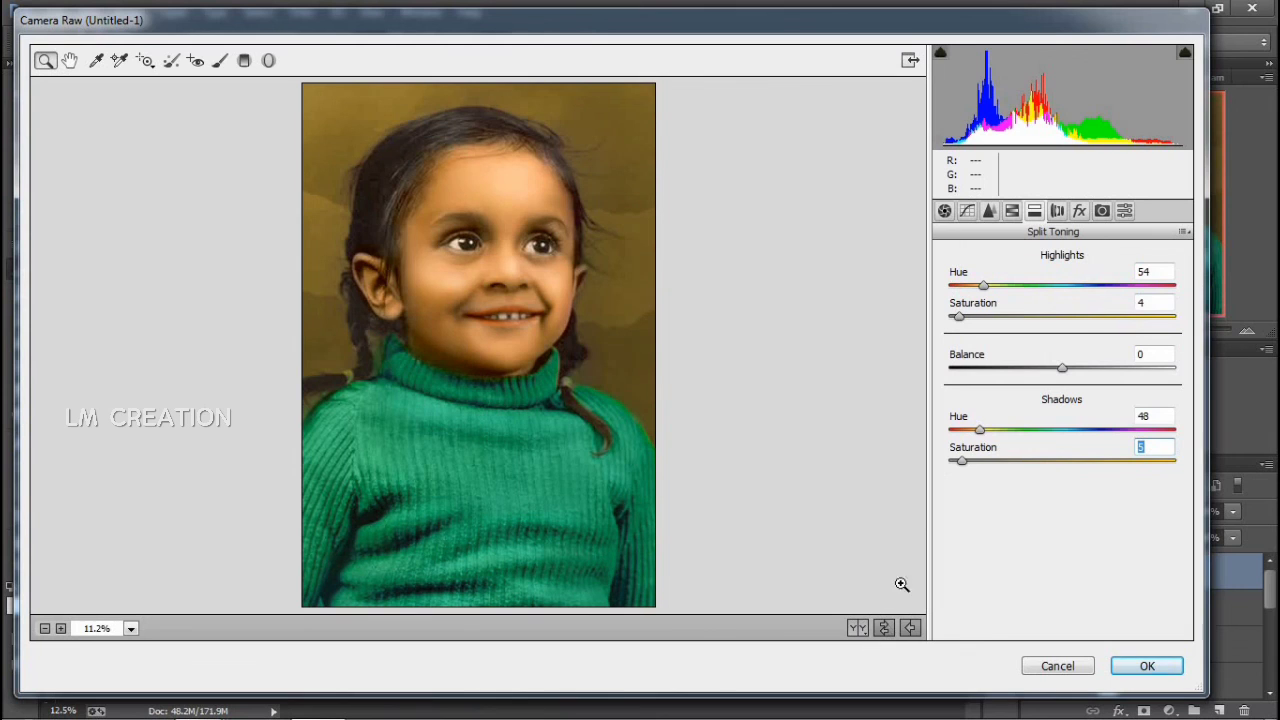
- Show the before and after versions side by side and reduce the Oranges saturation to -7
key("q")
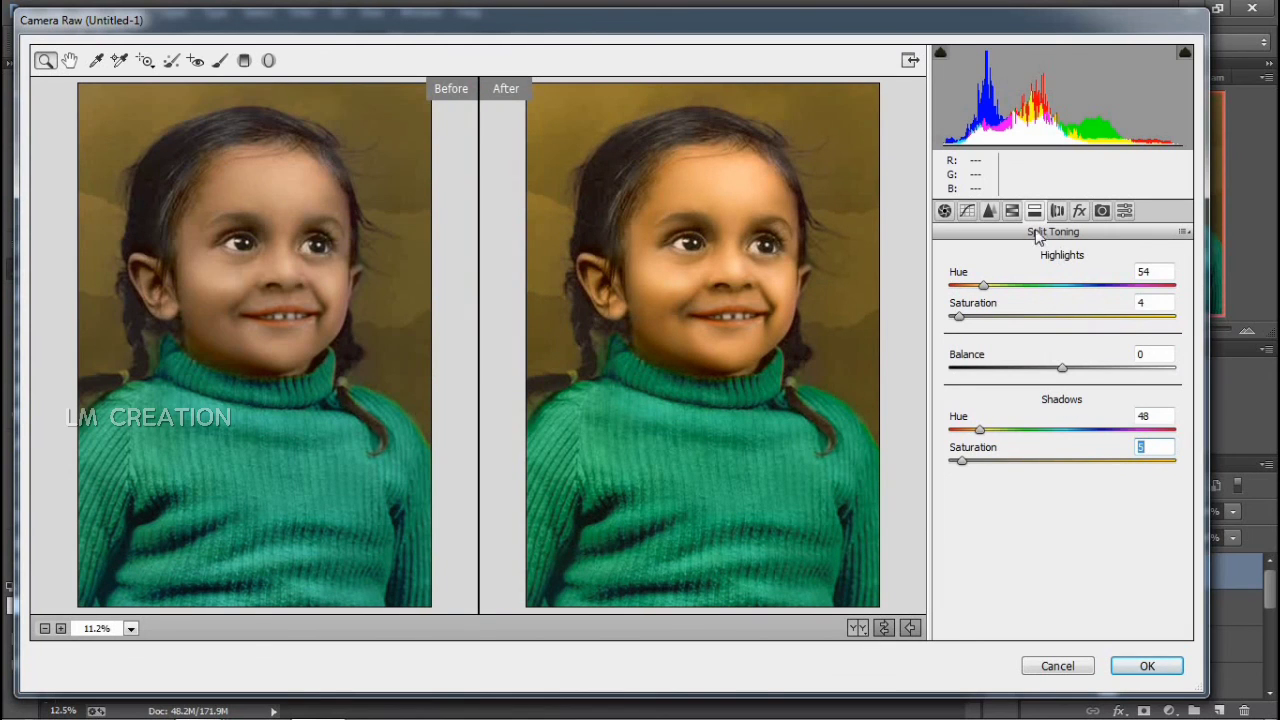
left_click(1012, 211)
left_click(996, 283)
left_click_drag(1063, 378, 1058, 388)
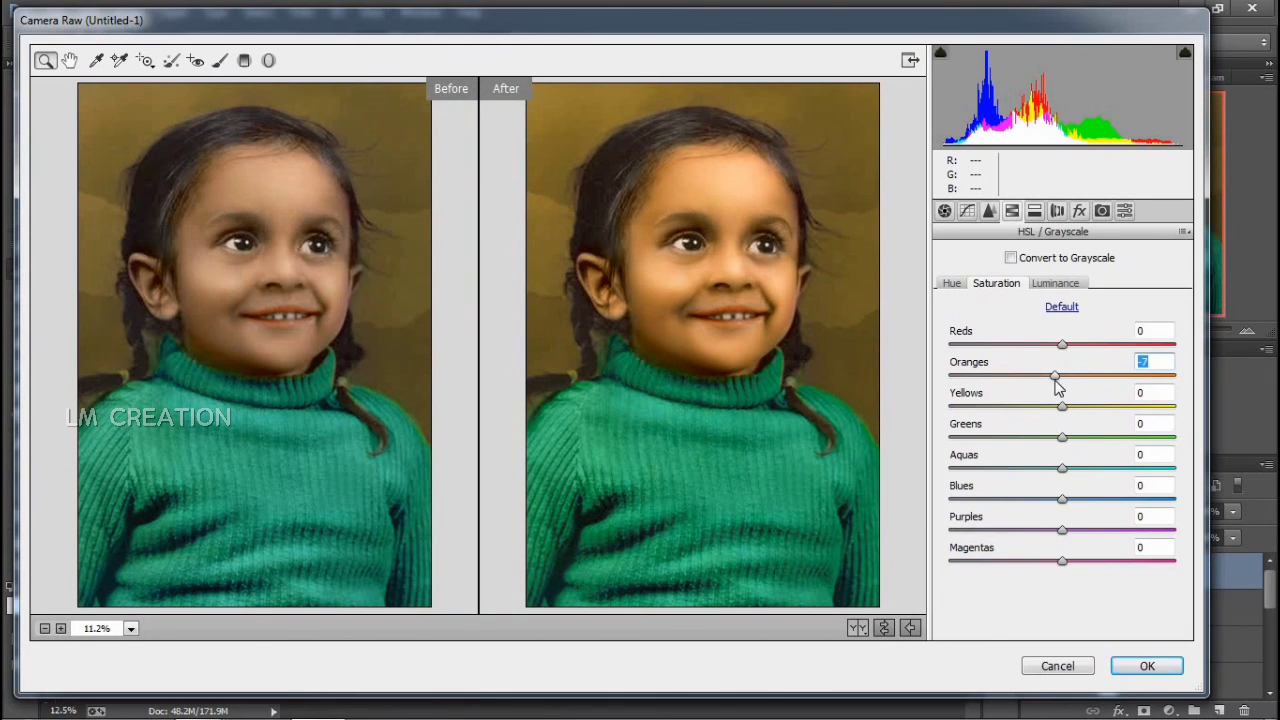
- Set the Camera Calibration hues to Blue Primary -5, Green Primary +3 and Red Primary -3, and apply the Camera Raw filter
left_click(1079, 211)
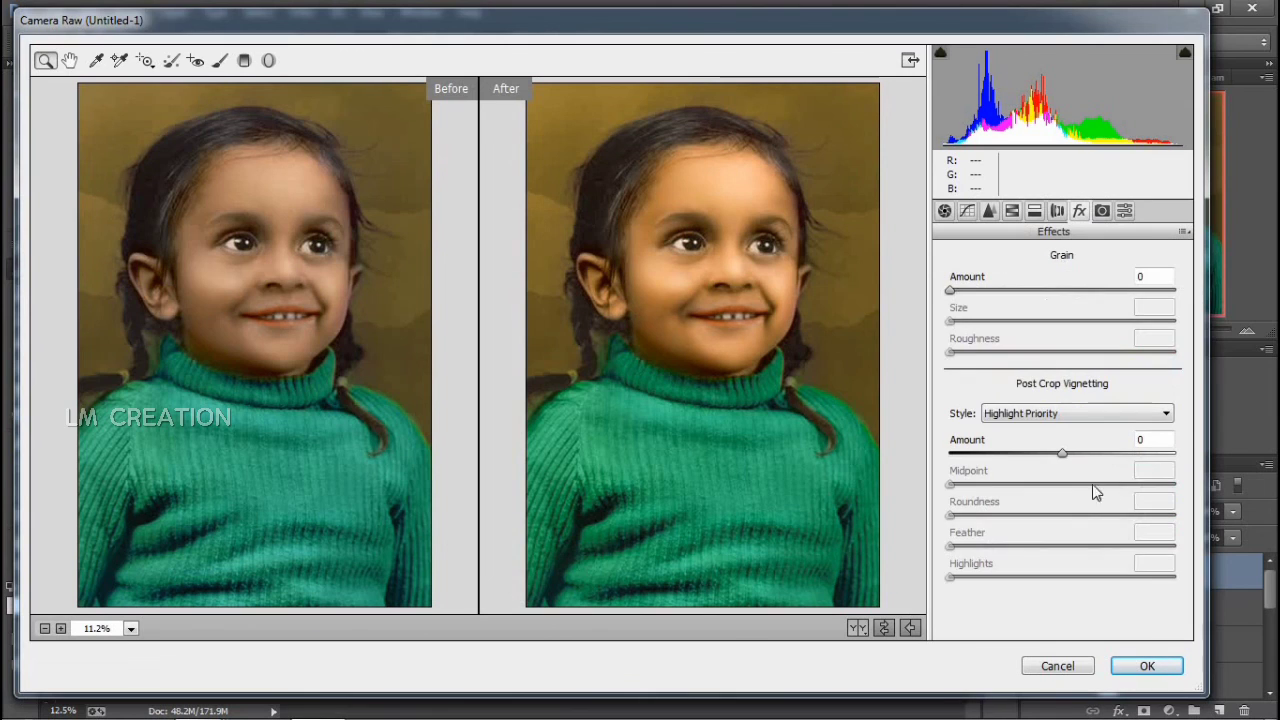
left_click(1101, 211)
left_click_drag(1061, 563, 1055, 564)
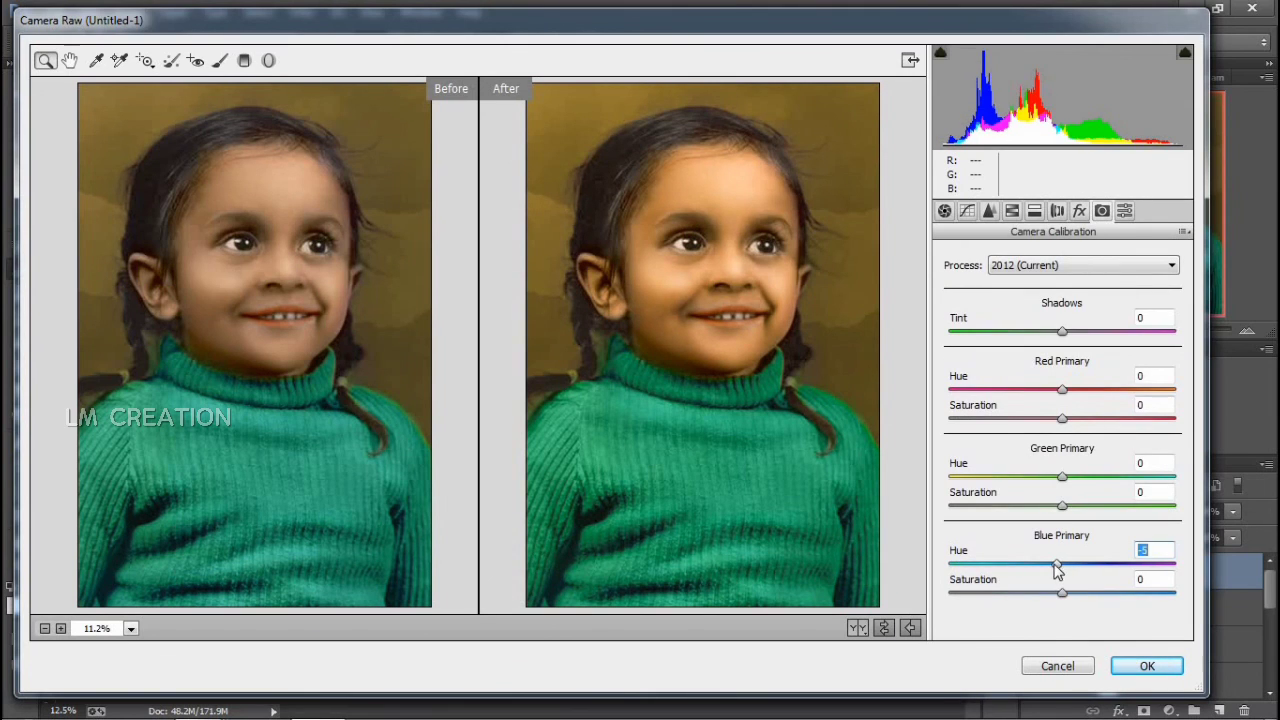
left_click_drag(1062, 476, 1066, 476)
left_click_drag(1062, 389, 1058, 389)
left_click(1062, 331)
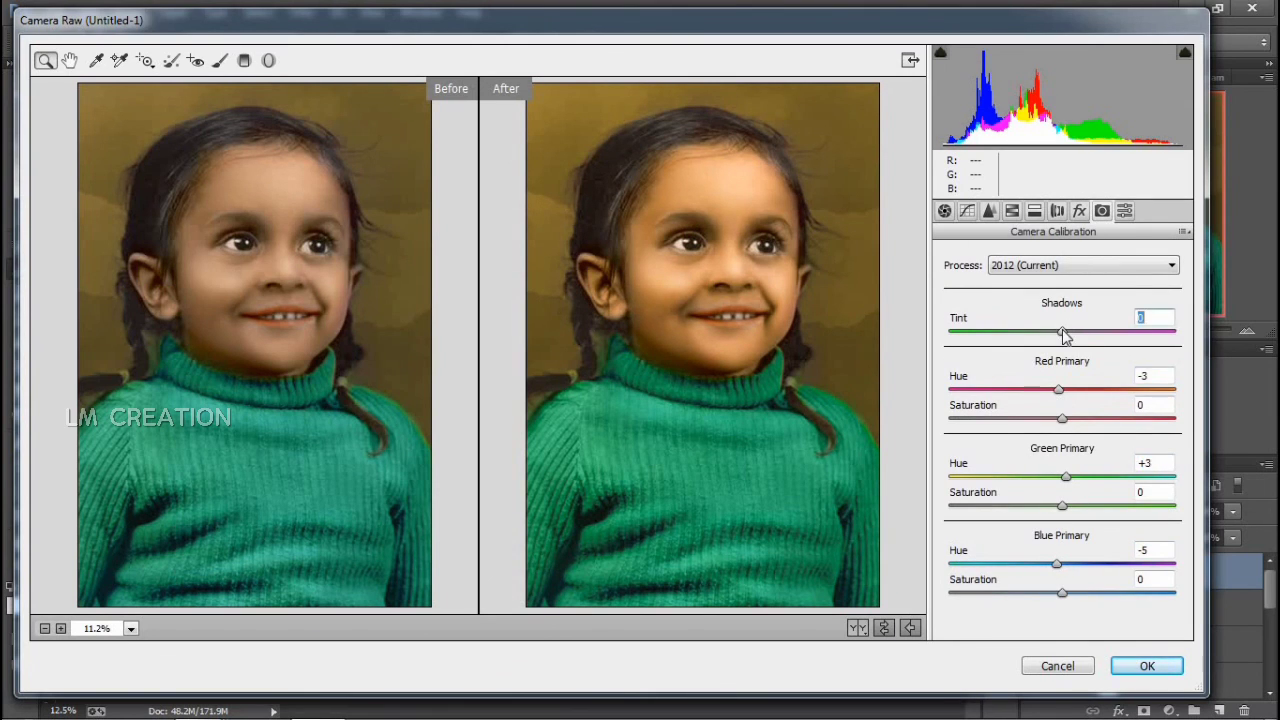
left_click(1035, 212)
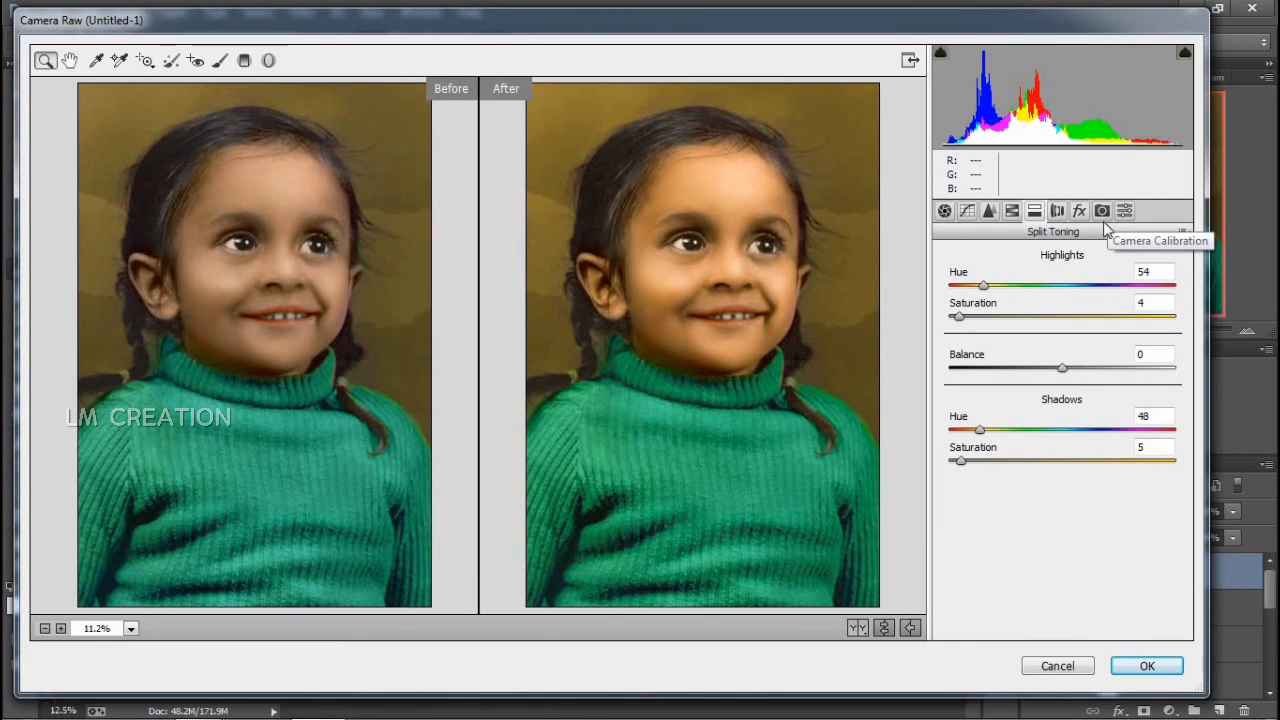
left_click(1140, 664)
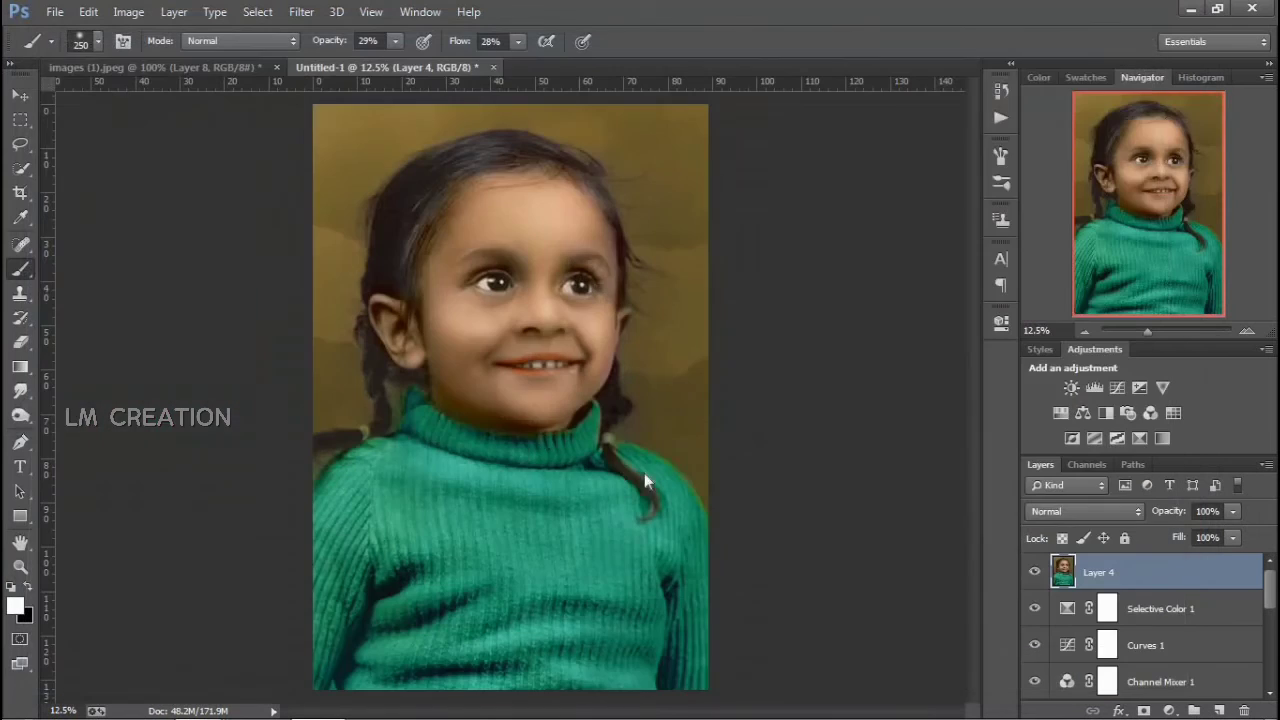
- Add a Color Lookup adjustment using the Kodak 5218 Kodak 2395 (by Adobe).cube 3D LUT
left_click(1173, 413)
left_click(898, 371)
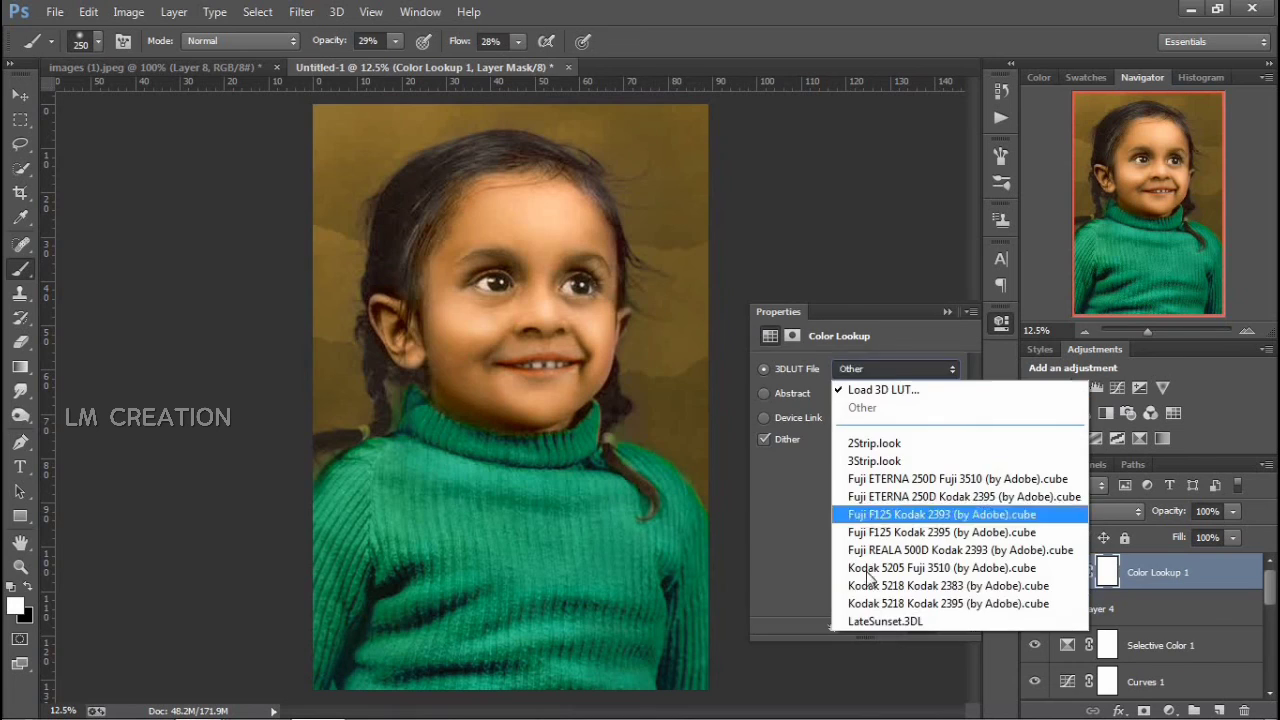
left_click(880, 603)
left_click(1001, 322)
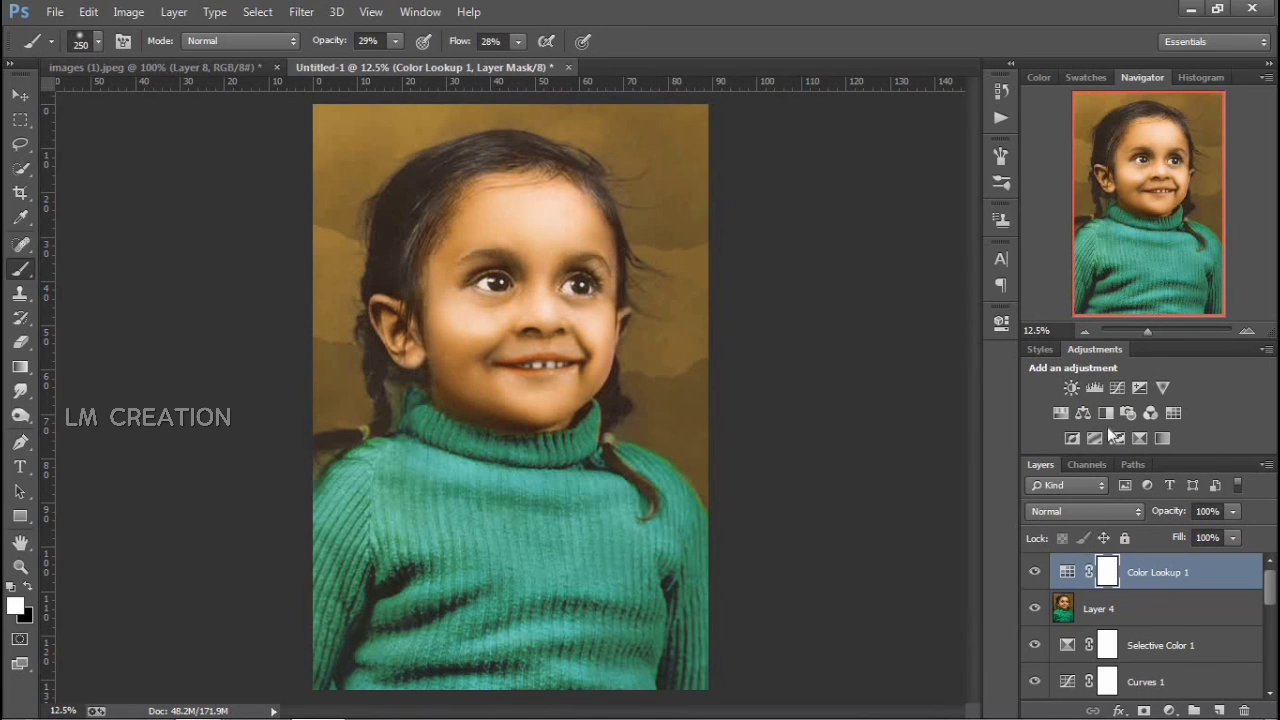
- Change the area around the canvas to the custom color and fit the portrait at 12.25% zoom
right_click(880, 506)
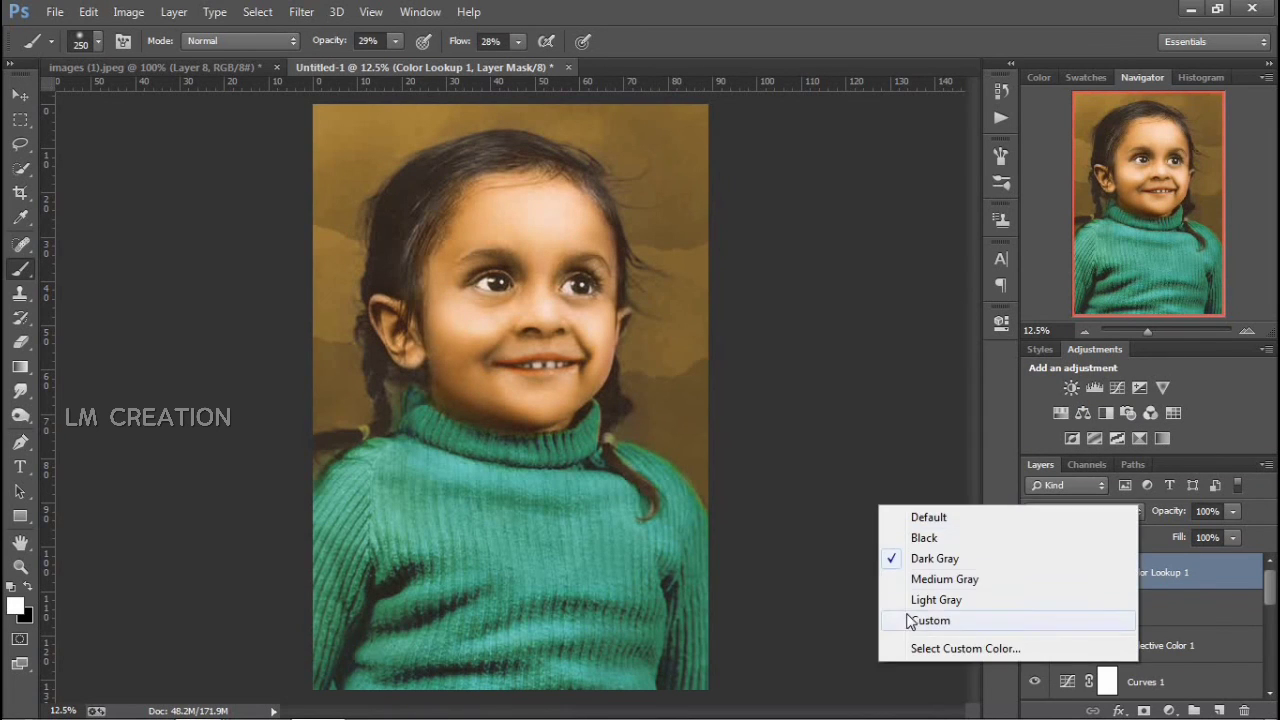
left_click(908, 617)
left_click_drag(1147, 329, 1147, 333)
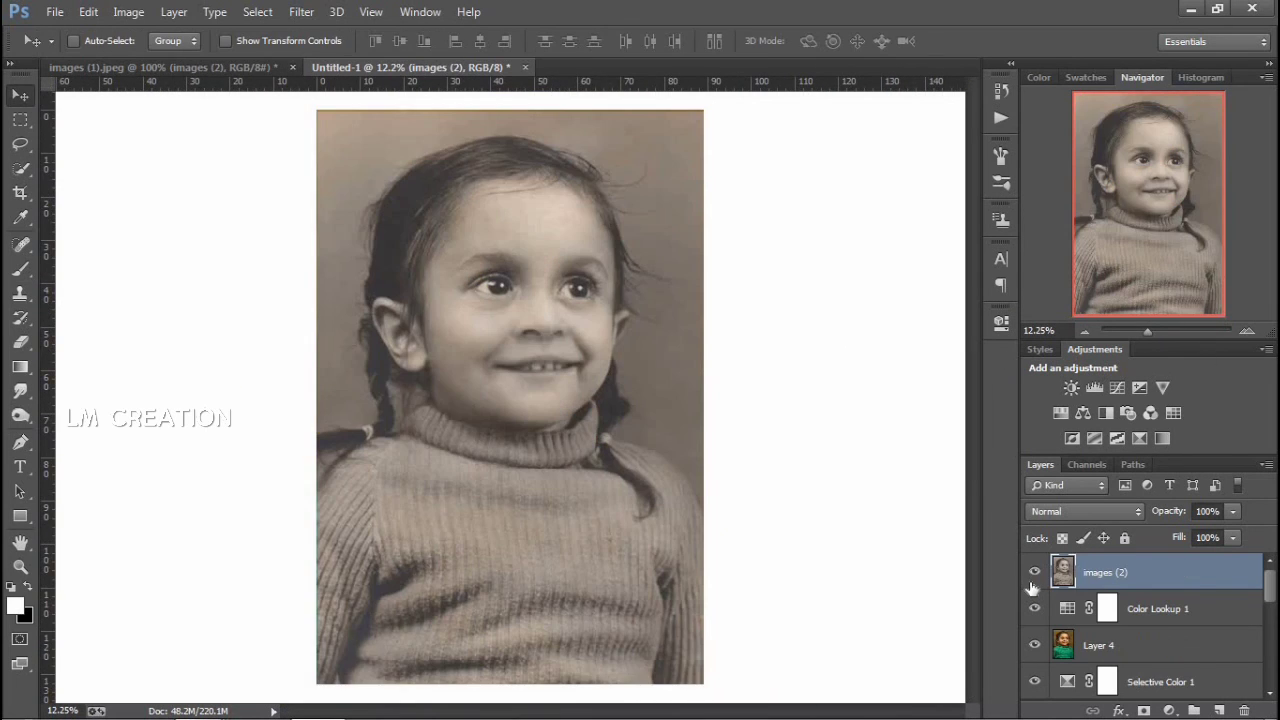
- Toggle the visibility of the original photo layer "images (2)" to compare it with the colorized portrait
left_click(1033, 578)
left_click(1033, 578)
left_click(1033, 578)
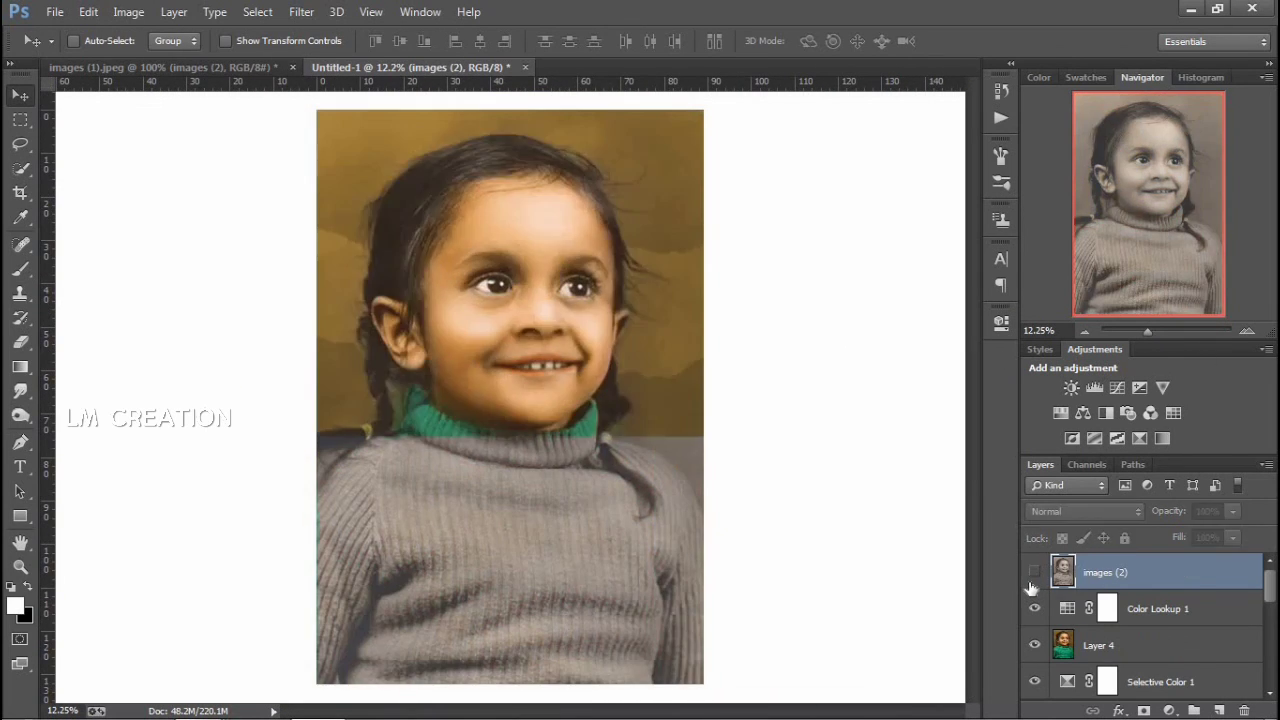
left_click(1033, 578)
left_click(1033, 578)
left_click(1033, 580)
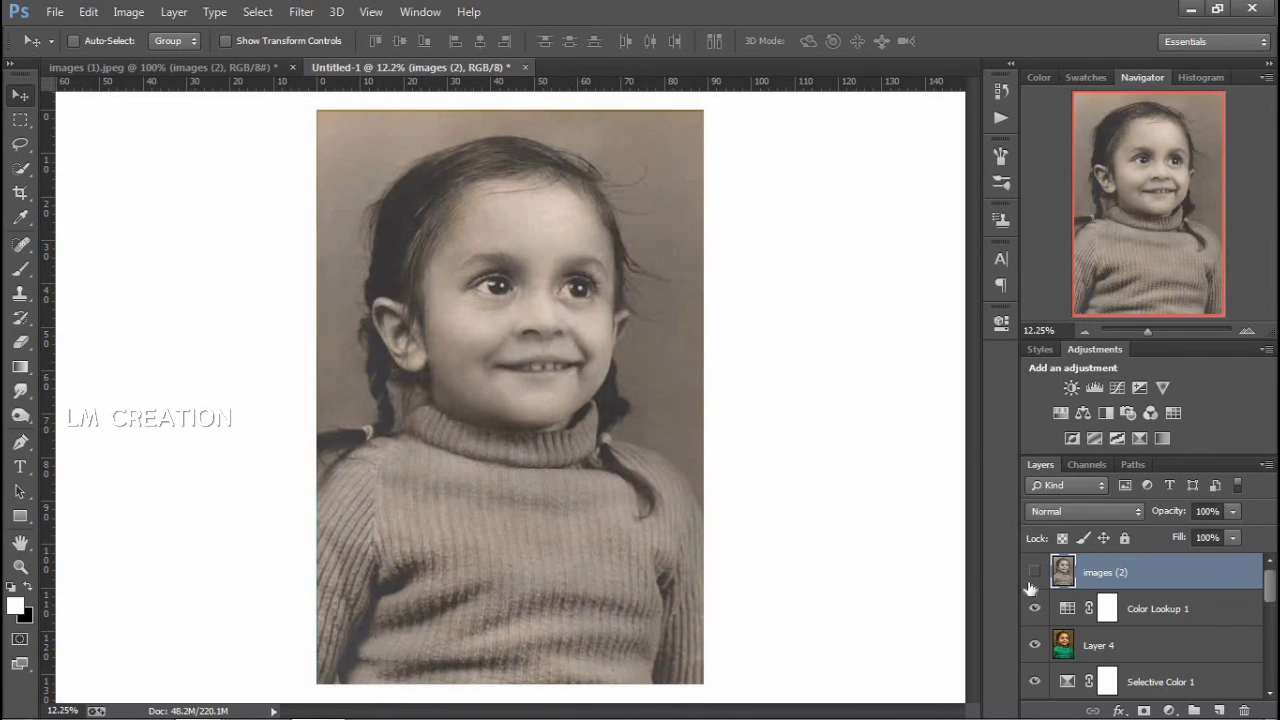